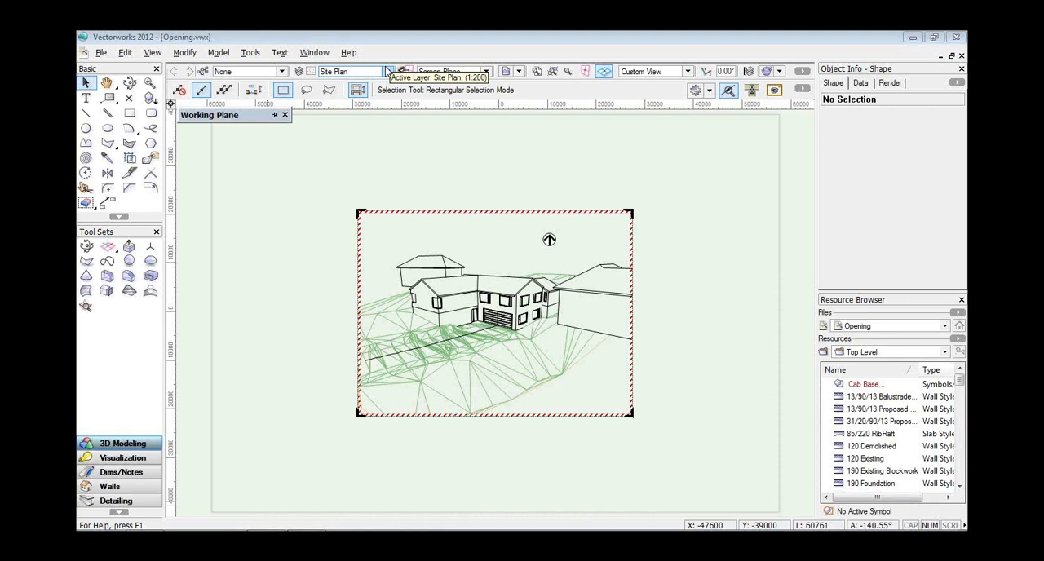
Review the sheet layers 003 Proposed Floor Plan, 004 Elevations, 005 Sections 1 and 009 Reference Perspectives, then return to 003.
{"action": "left_click", "coordinate": [389, 71]}
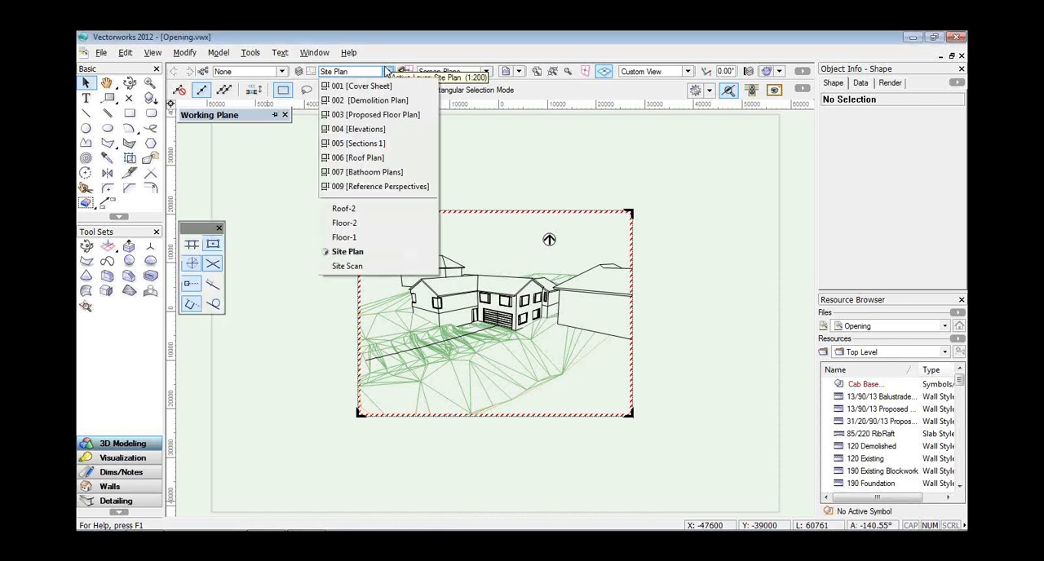
{"action": "left_click", "coordinate": [381, 115]}
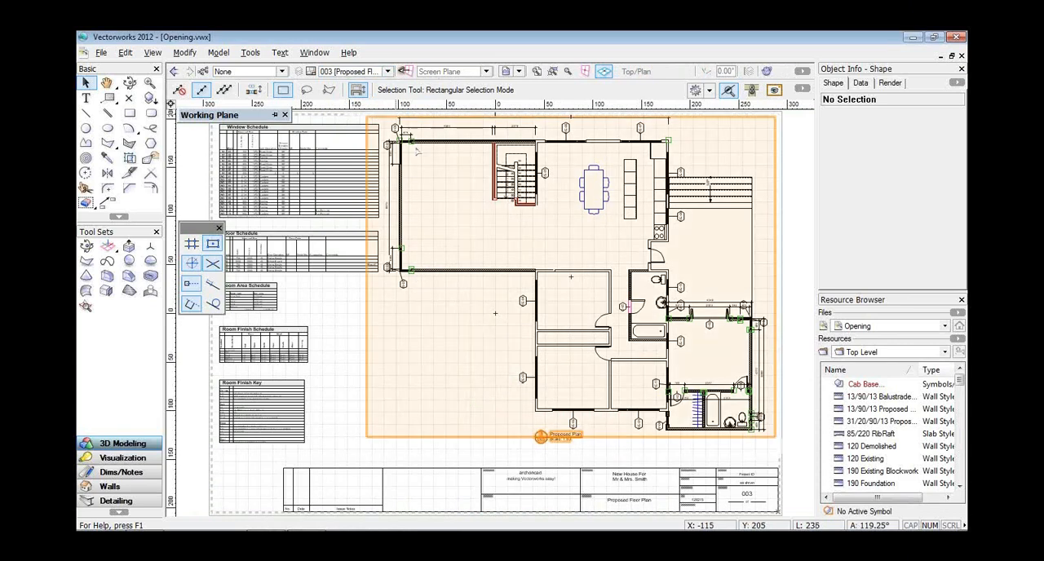
{"action": "left_click", "coordinate": [388, 72]}
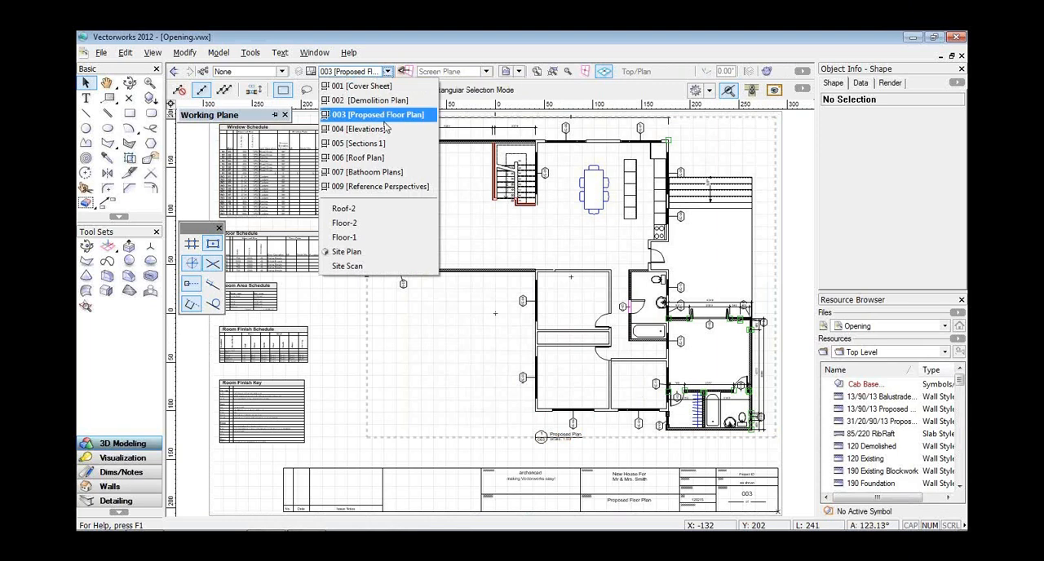
{"action": "left_click", "coordinate": [387, 128]}
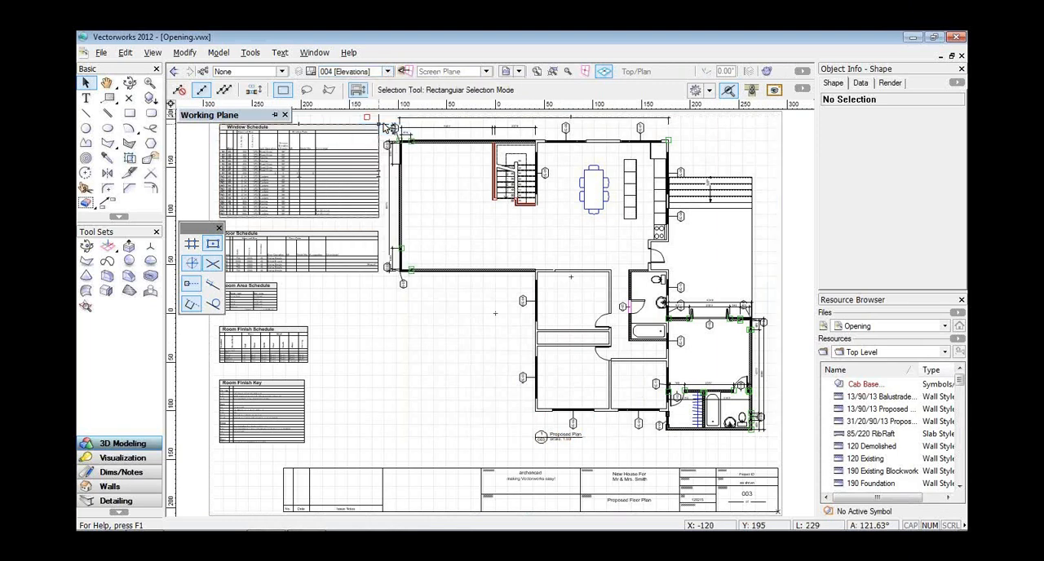
{"action": "left_click", "coordinate": [388, 72]}
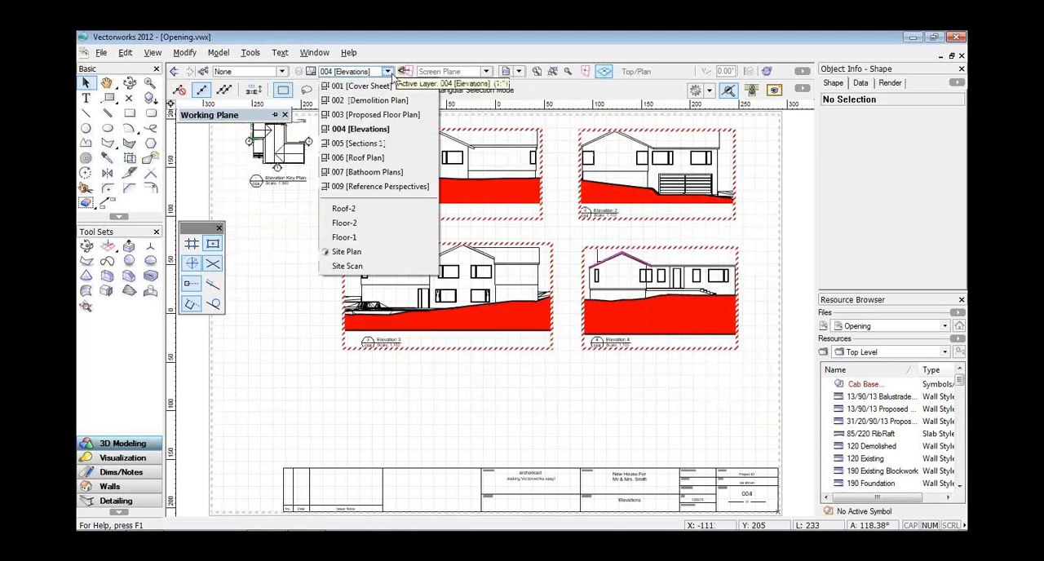
{"action": "left_click", "coordinate": [392, 144]}
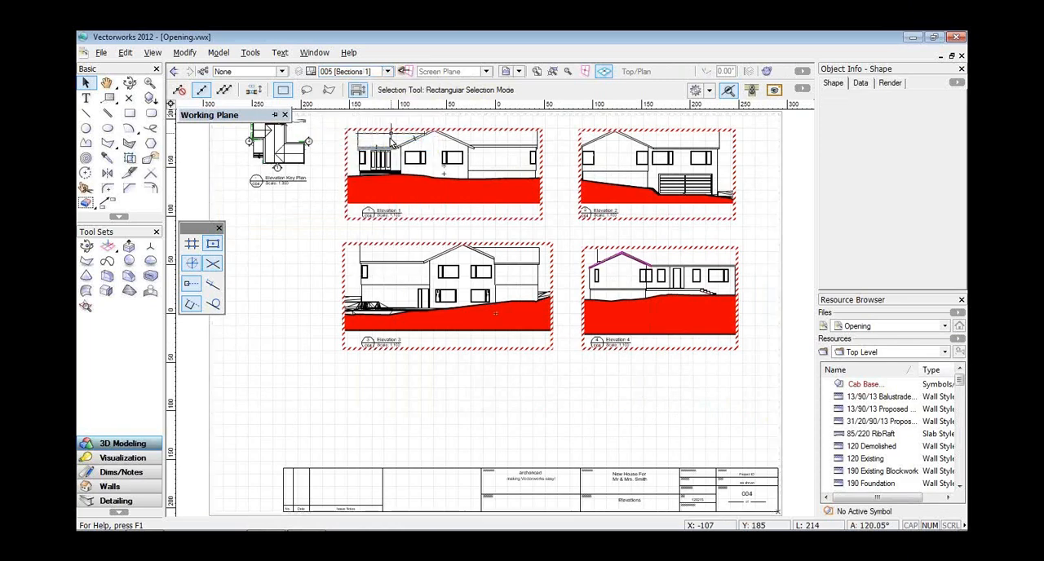
{"action": "left_click", "coordinate": [389, 73]}
{"action": "left_click", "coordinate": [388, 186]}
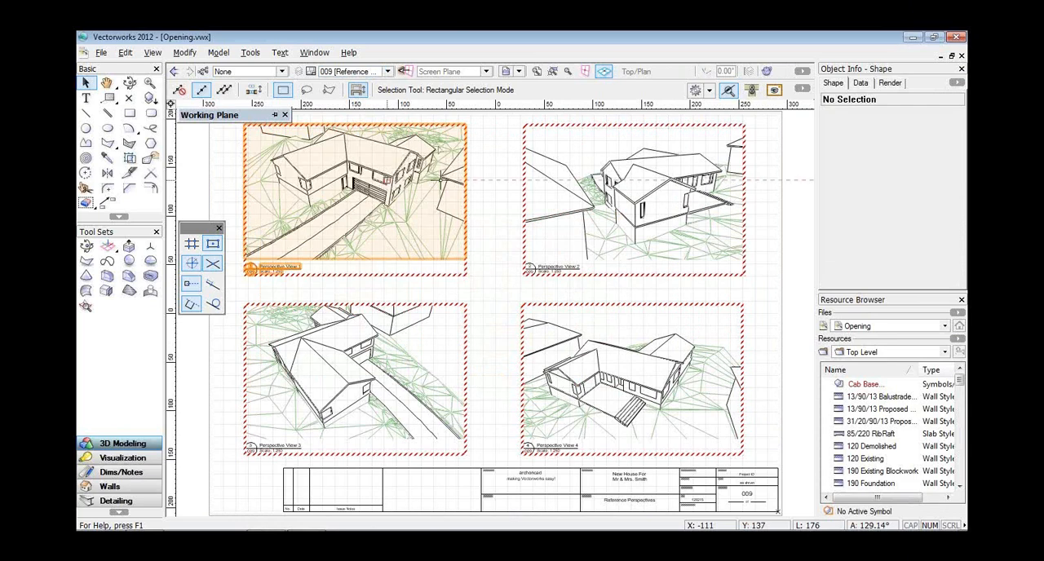
{"action": "left_click", "coordinate": [389, 71]}
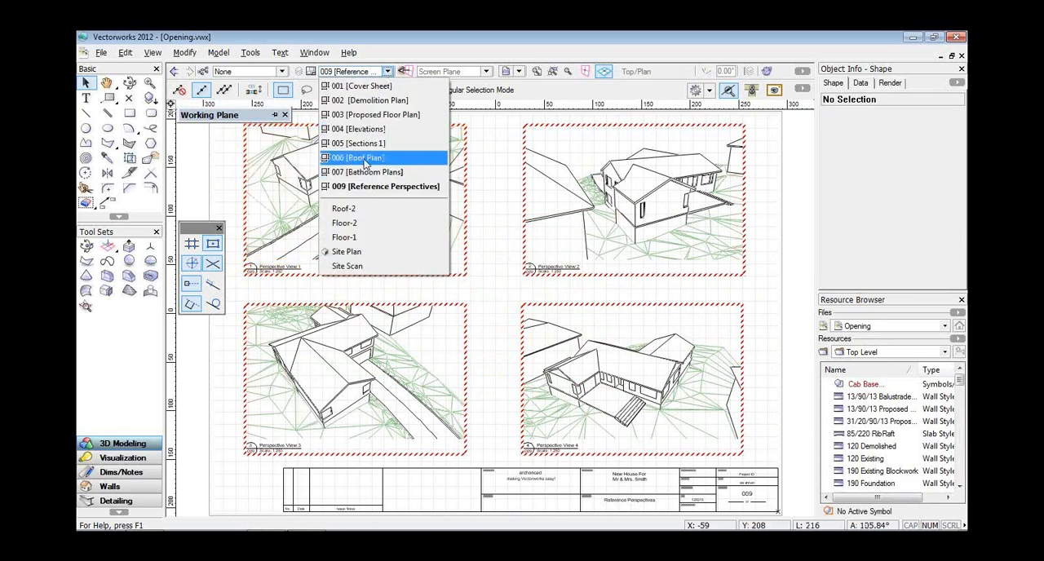
{"action": "left_click", "coordinate": [365, 115]}
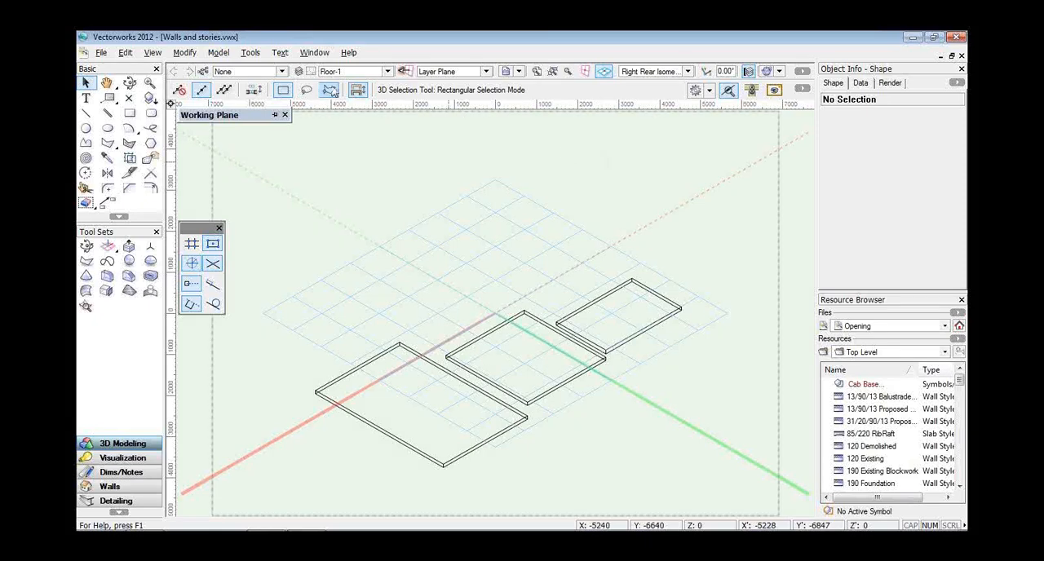
Examine the design layers and the stories with their elevations in the document's organization settings.
{"action": "left_click", "coordinate": [301, 72]}
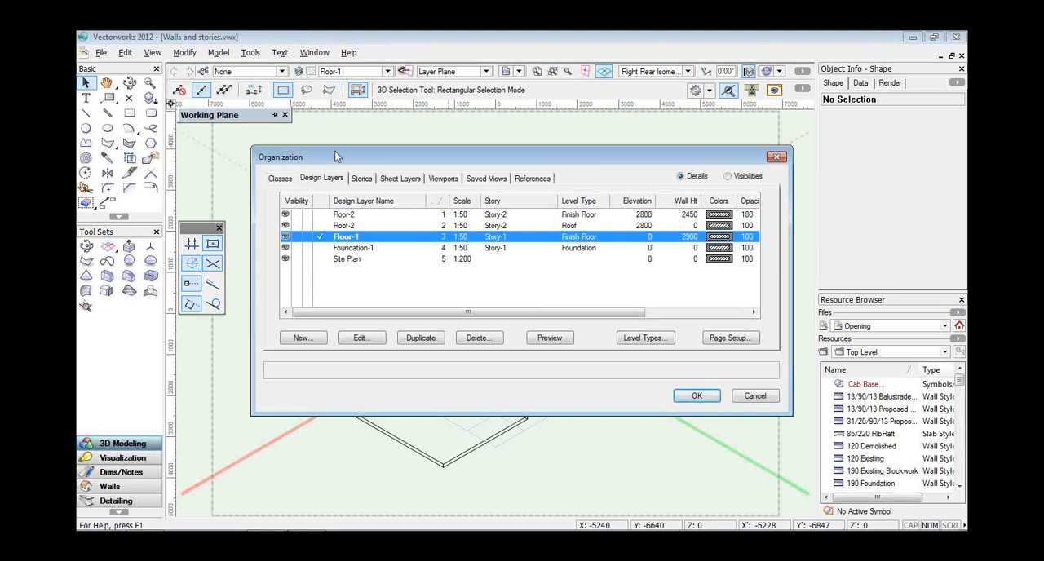
{"action": "left_click", "coordinate": [362, 178]}
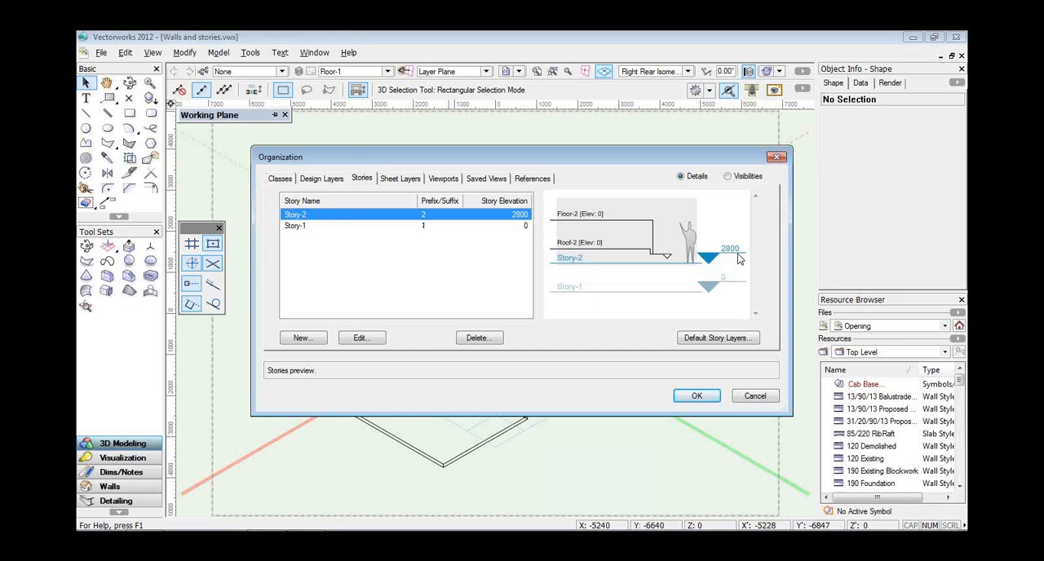
{"action": "left_click", "coordinate": [697, 397]}
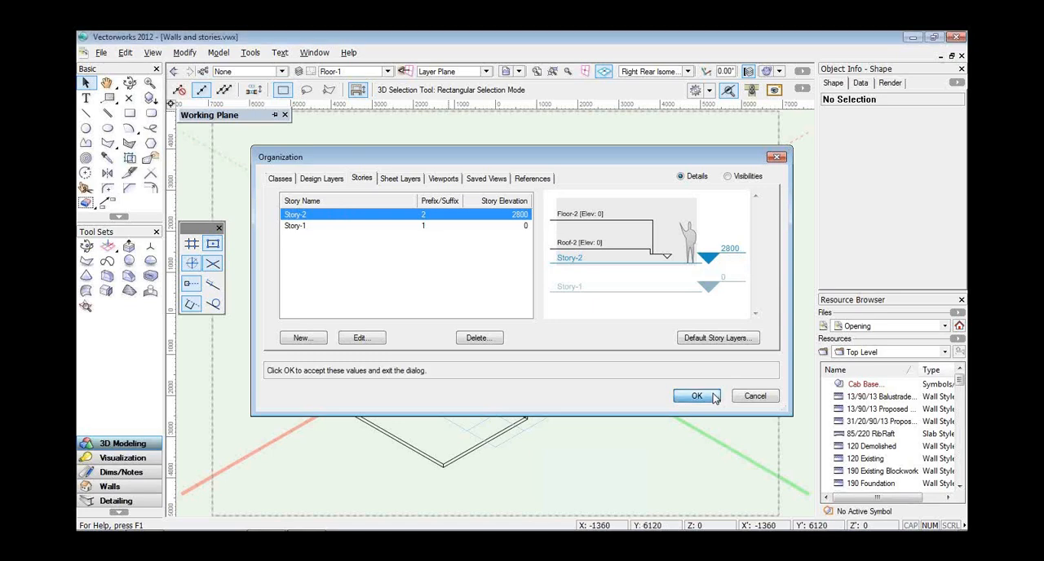
Draw a closed chain of 120 Exist. Wall walls on Floor-1 around the combined outer perimeter of the three stepped rectangles.
{"action": "left_click", "coordinate": [107, 488]}
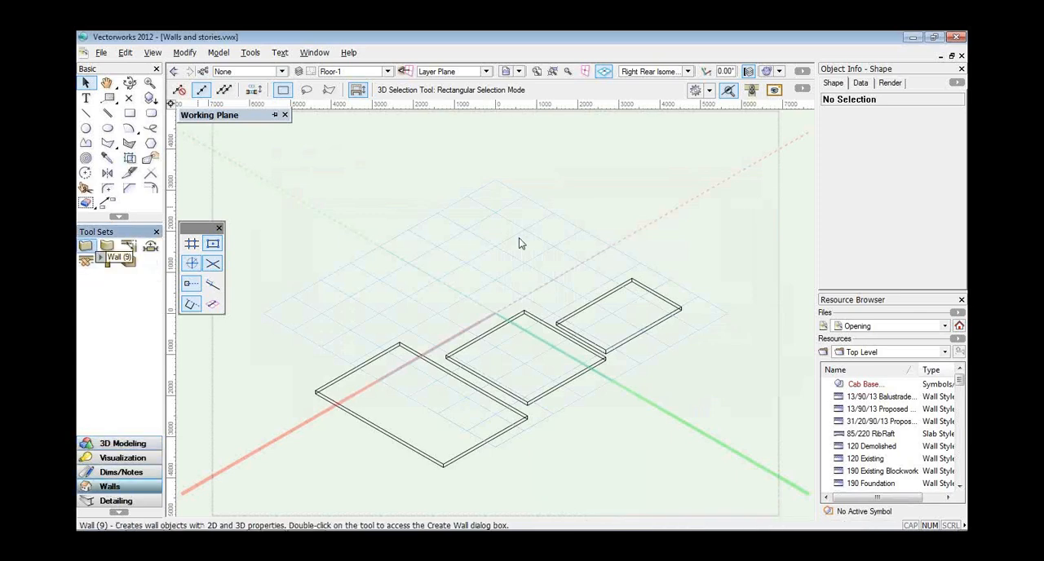
{"action": "key", "text": "9"}
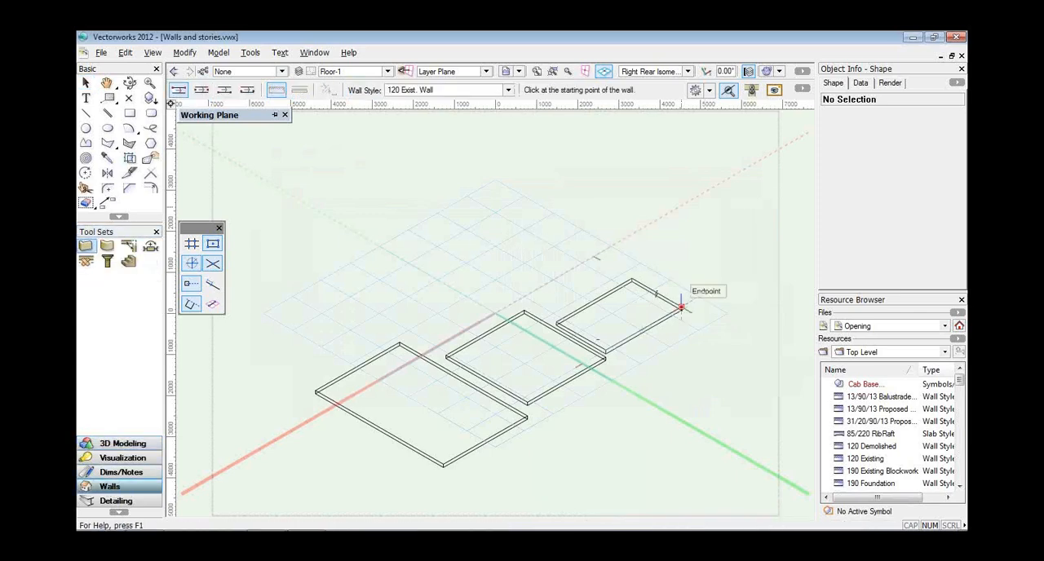
{"action": "left_click", "coordinate": [681, 307]}
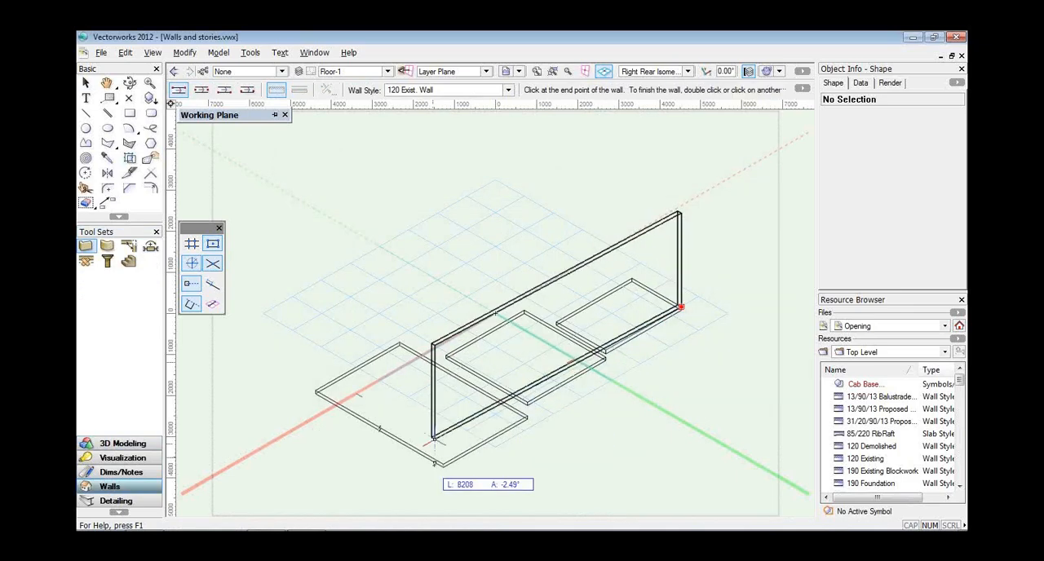
{"action": "left_click", "coordinate": [442, 441]}
{"action": "left_click", "coordinate": [316, 372]}
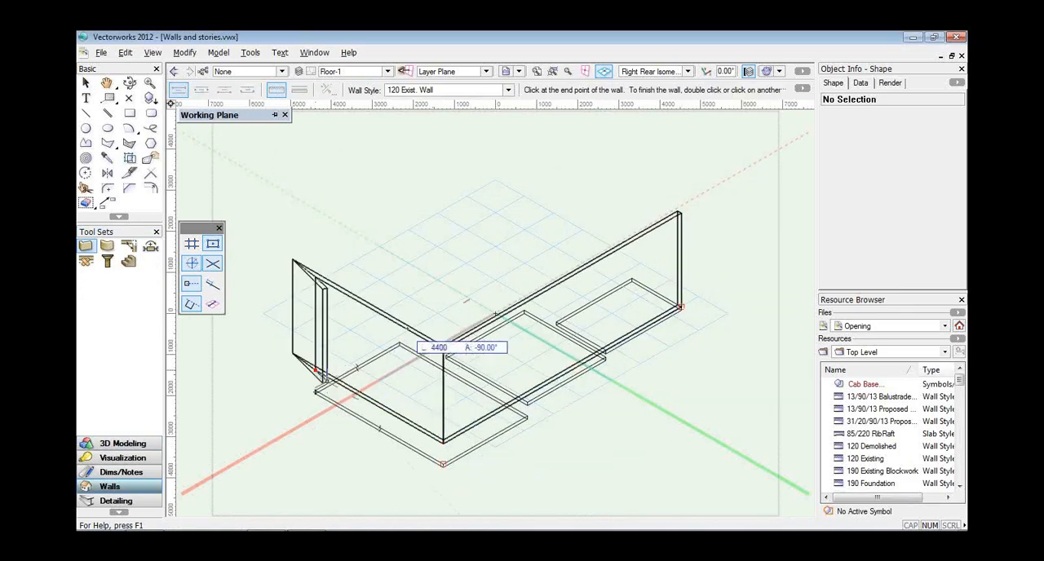
{"action": "left_click", "coordinate": [399, 326]}
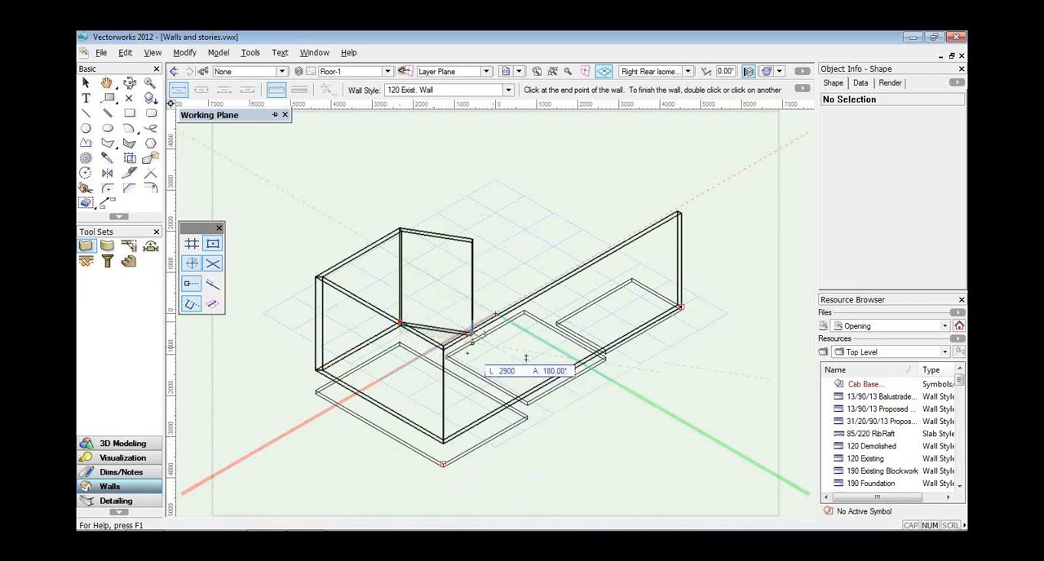
{"action": "left_click", "coordinate": [445, 347]}
{"action": "left_click", "coordinate": [526, 309]}
{"action": "left_click", "coordinate": [556, 324]}
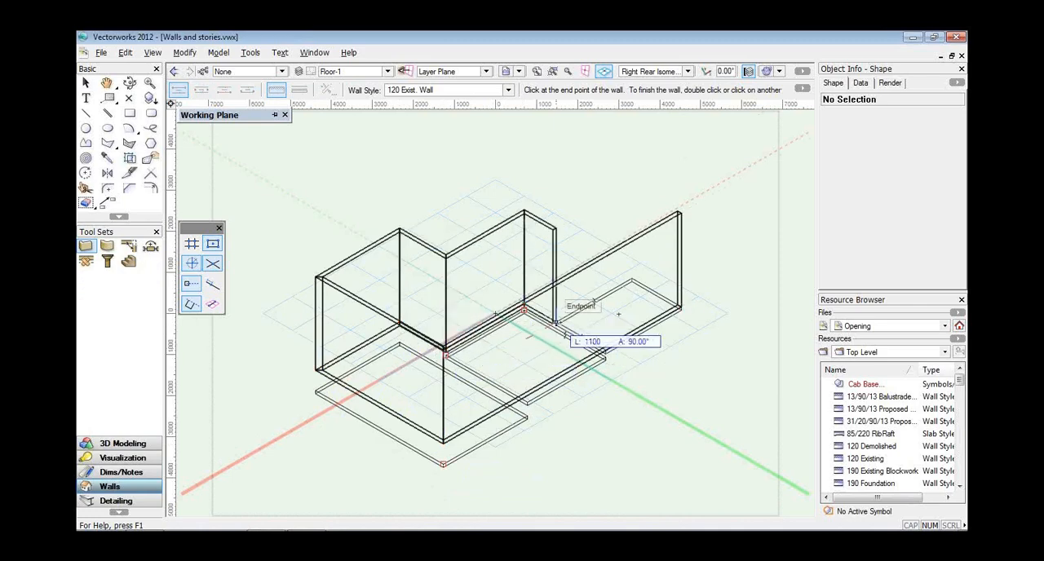
{"action": "left_click", "coordinate": [633, 280]}
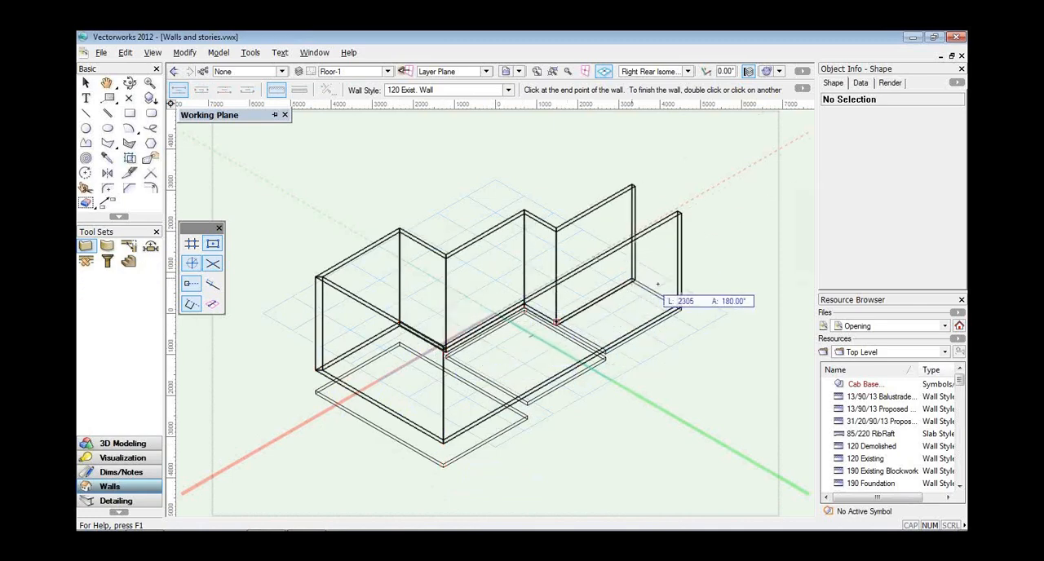
{"action": "left_click", "coordinate": [680, 308]}
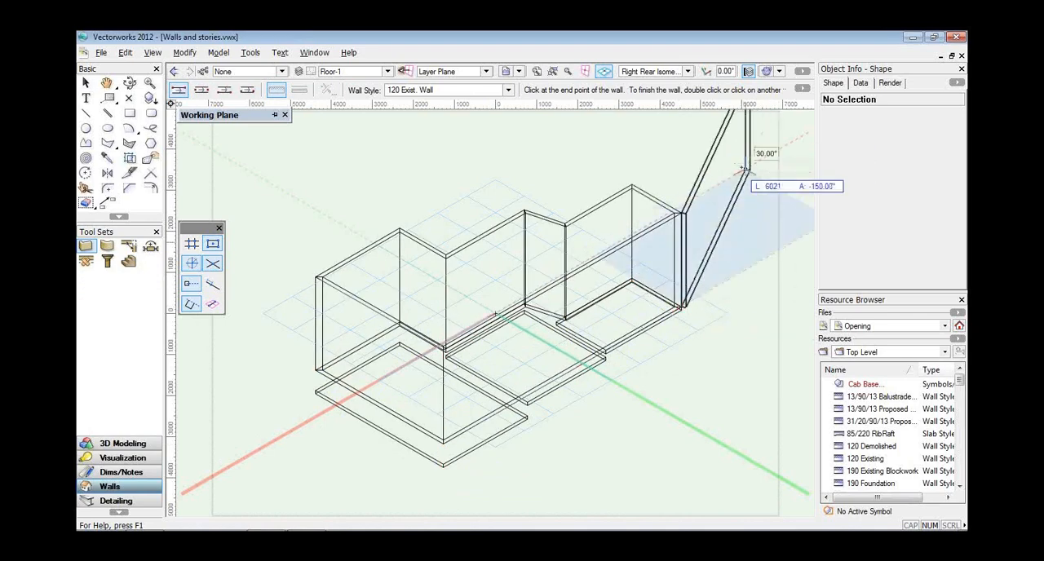
{"action": "key", "text": "Escape"}
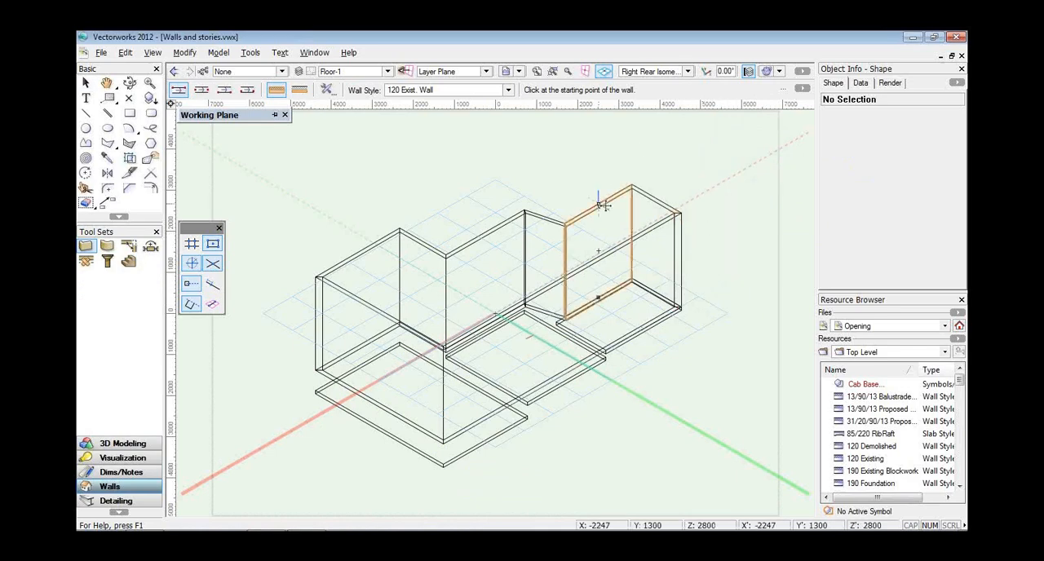
Select the long, straight front wall and examine its height and its top and bottom bound settings.
{"action": "key", "text": "x"}
{"action": "left_click", "coordinate": [653, 225]}
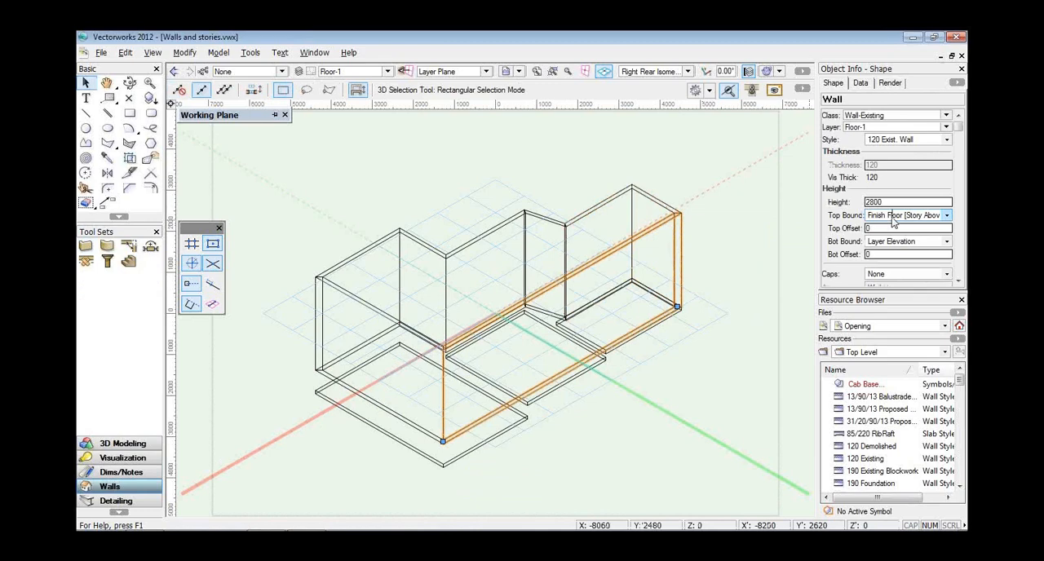
{"action": "left_click", "coordinate": [389, 72]}
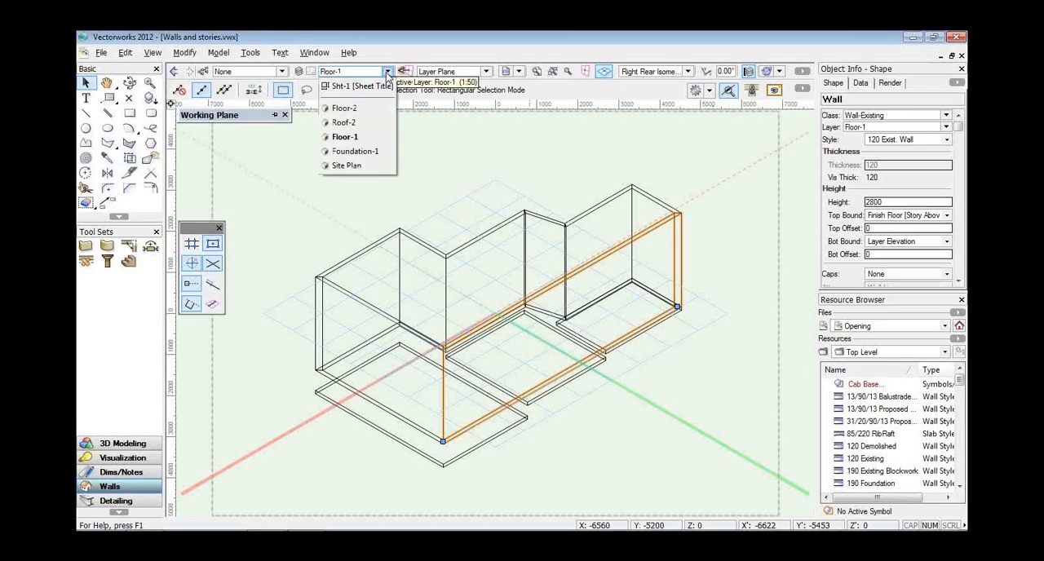
{"action": "left_click", "coordinate": [297, 75]}
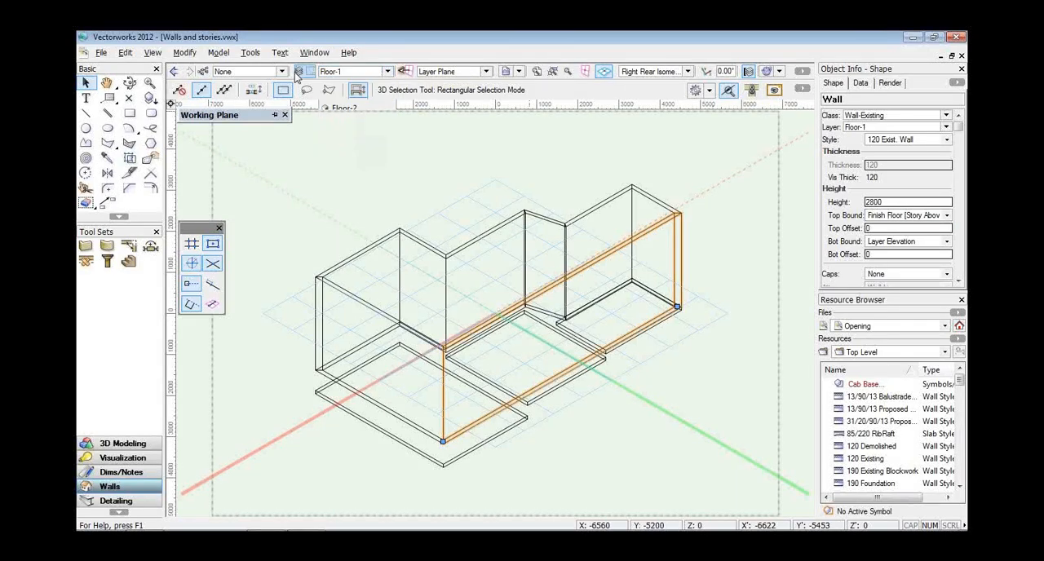
Set the elevation of Story-2 to 3048 mm (10 feet), moving this story only.
{"action": "left_click", "coordinate": [297, 71]}
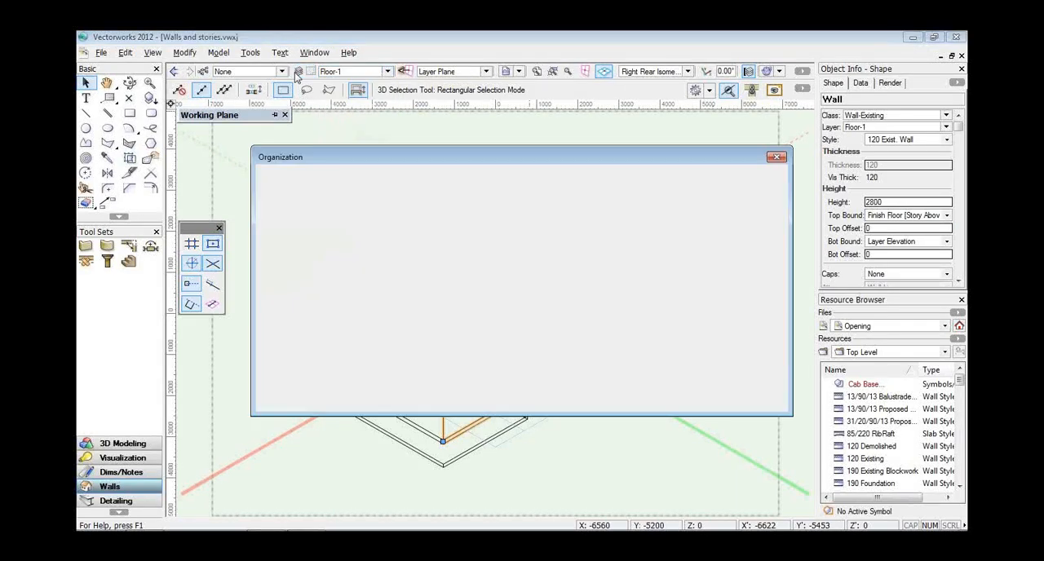
{"action": "left_click", "coordinate": [364, 179]}
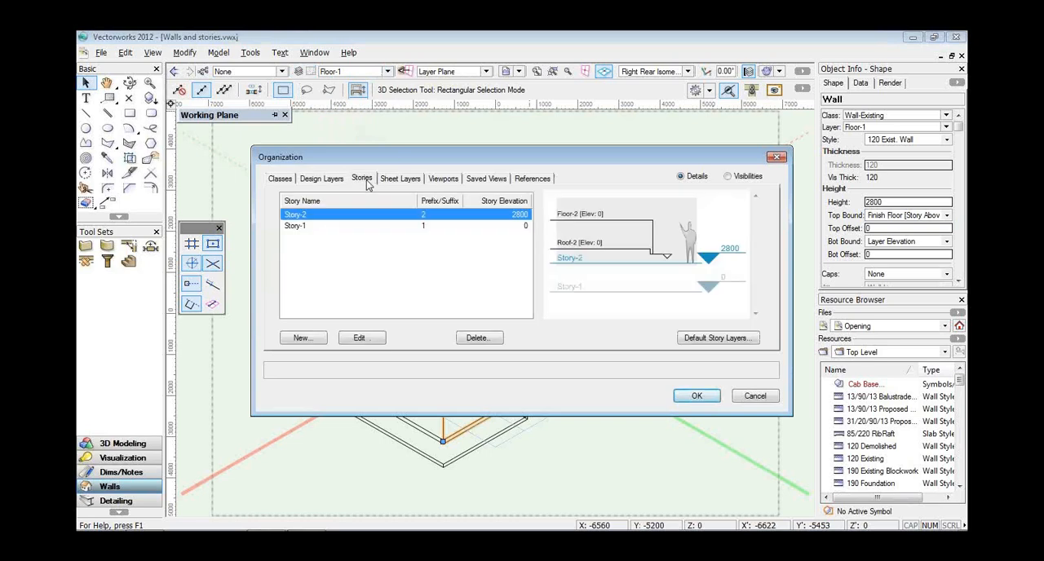
{"action": "left_click", "coordinate": [363, 338]}
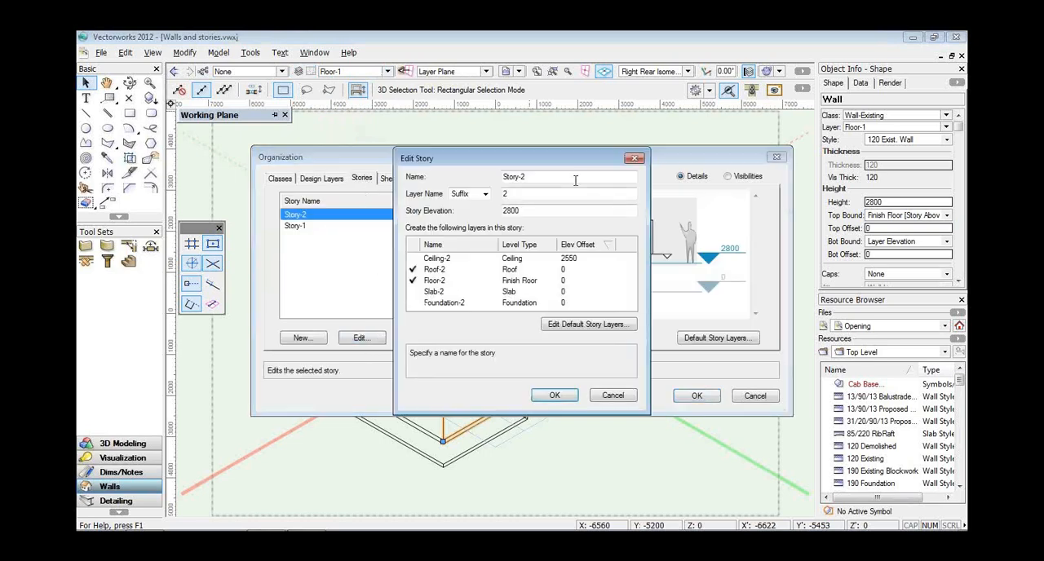
{"action": "key", "text": "Tab"}
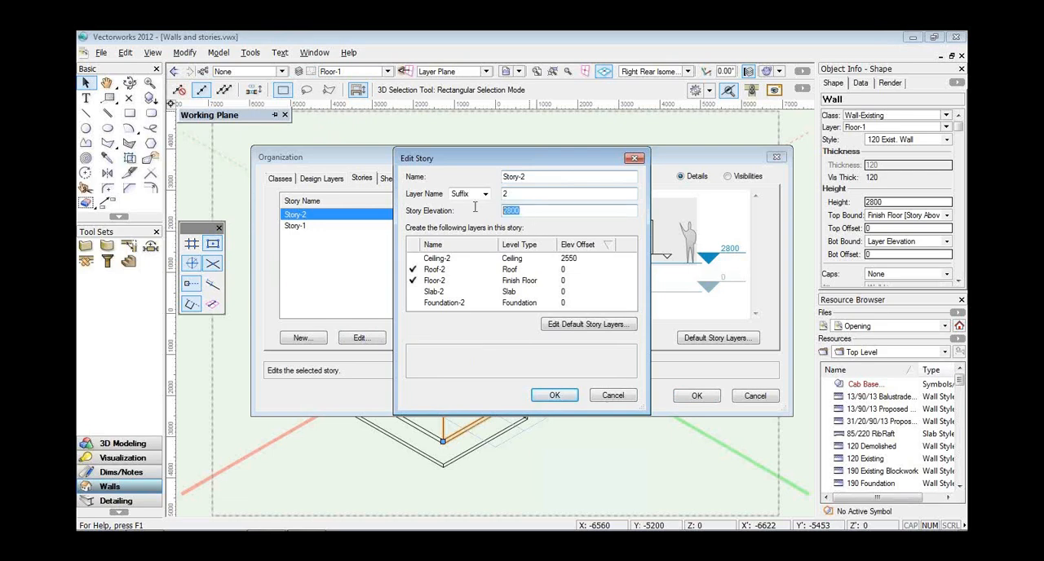
{"action": "type", "text": "10"}
{"action": "key", "text": "Return"}
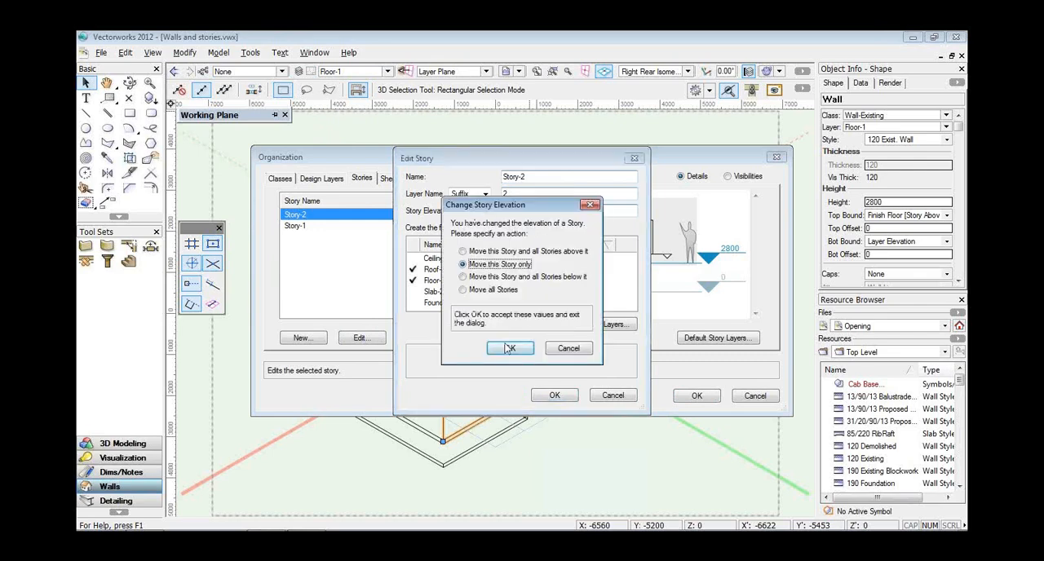
{"action": "left_click", "coordinate": [509, 348]}
{"action": "left_click", "coordinate": [539, 396]}
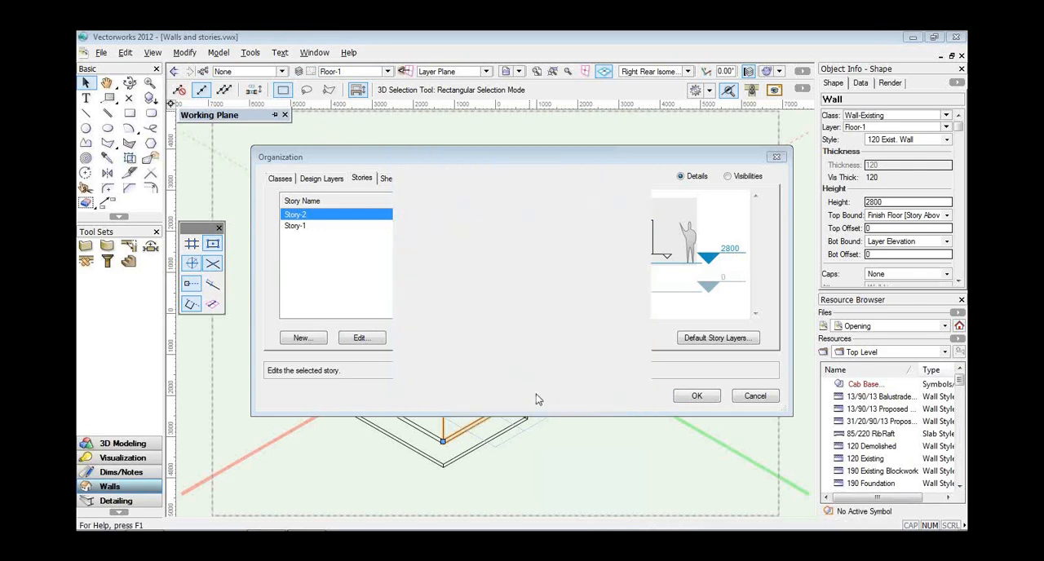
{"action": "left_click", "coordinate": [695, 396]}
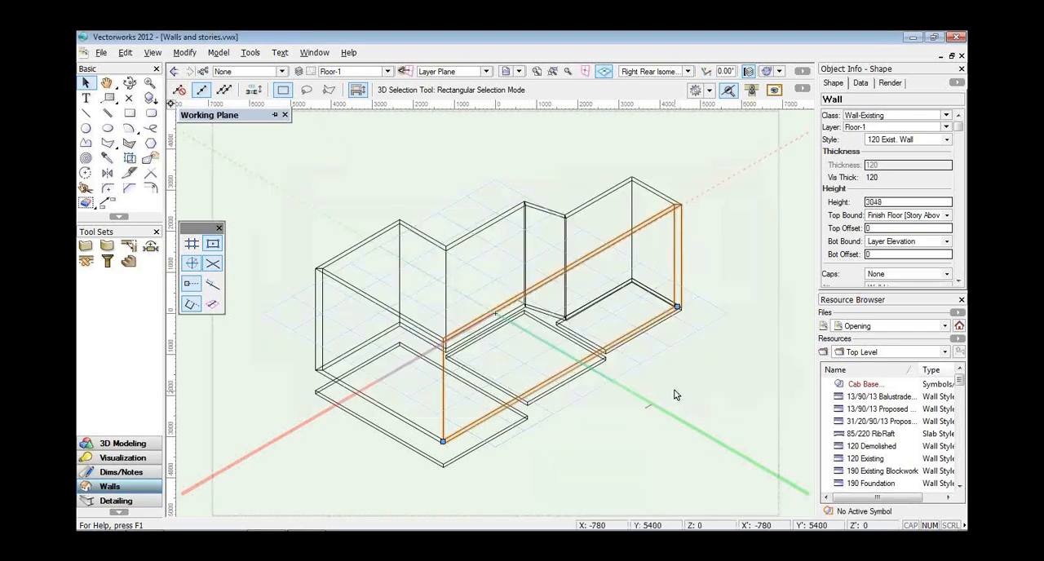
Undo the story elevation change and close Walls and stories.vwx without saving.
{"action": "key", "text": "ctrl+z"}
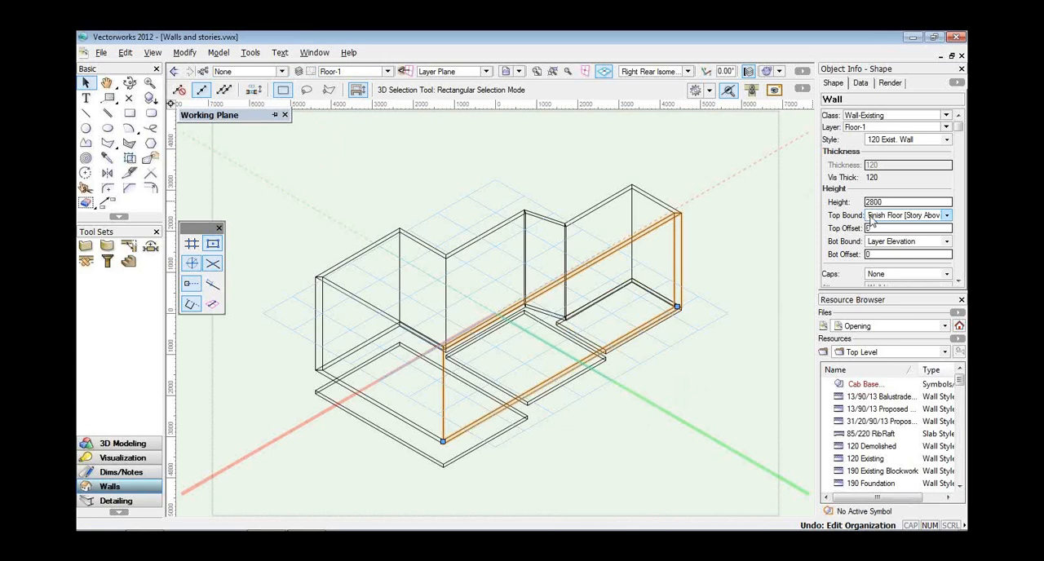
{"action": "left_click", "coordinate": [962, 56]}
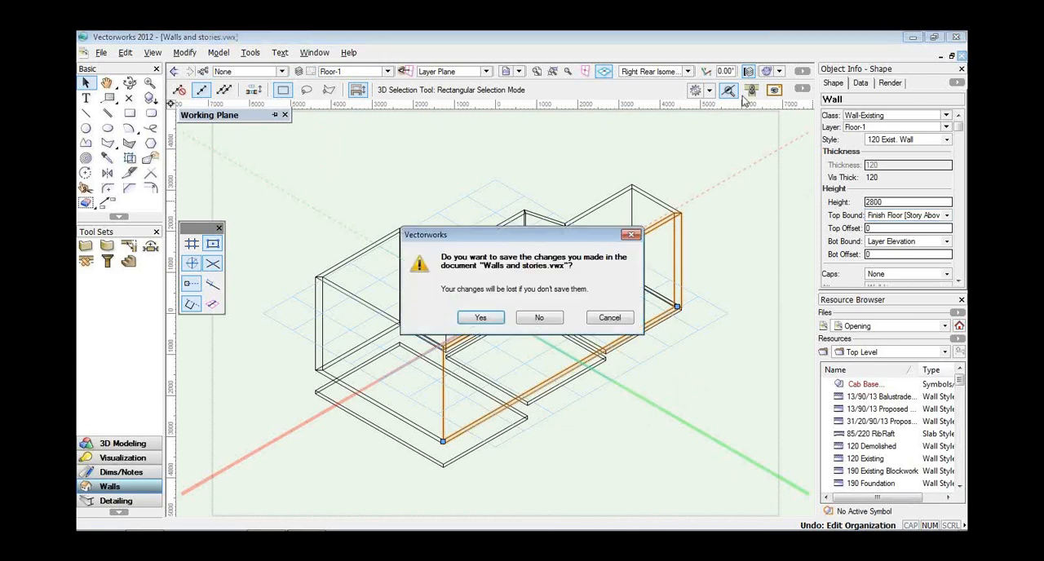
{"action": "left_click", "coordinate": [543, 316]}
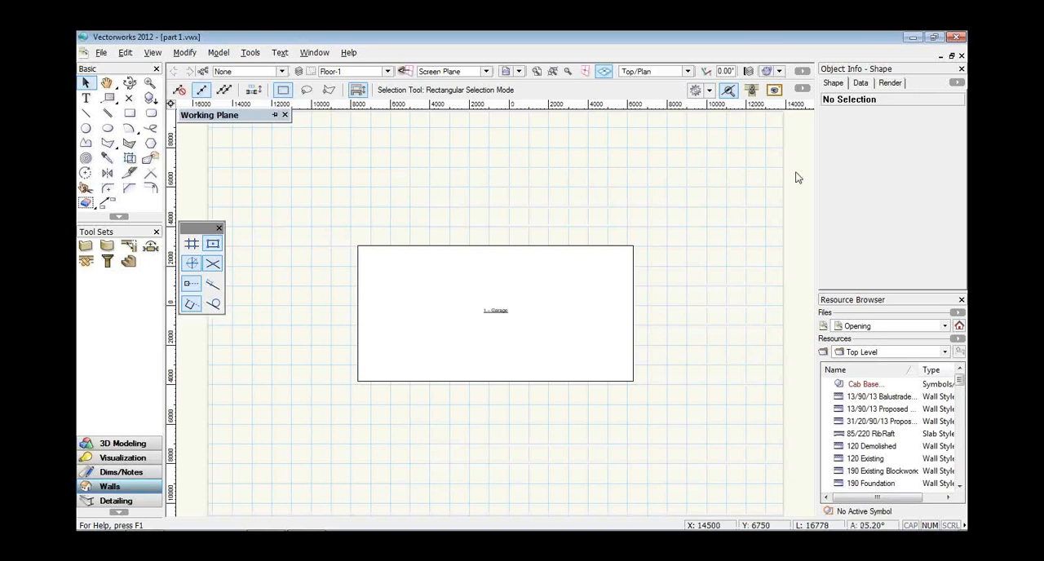
Draw four closed 190 Existing Blockwork walls around the Garage rectangle on the Floor-1 layer.
{"action": "left_click", "coordinate": [87, 251]}
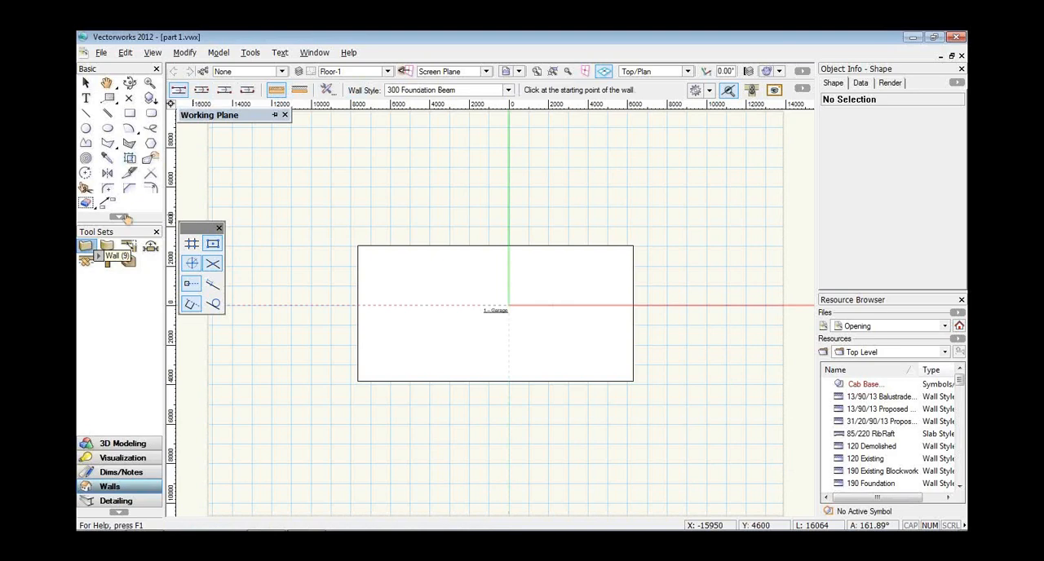
{"action": "left_click", "coordinate": [509, 93]}
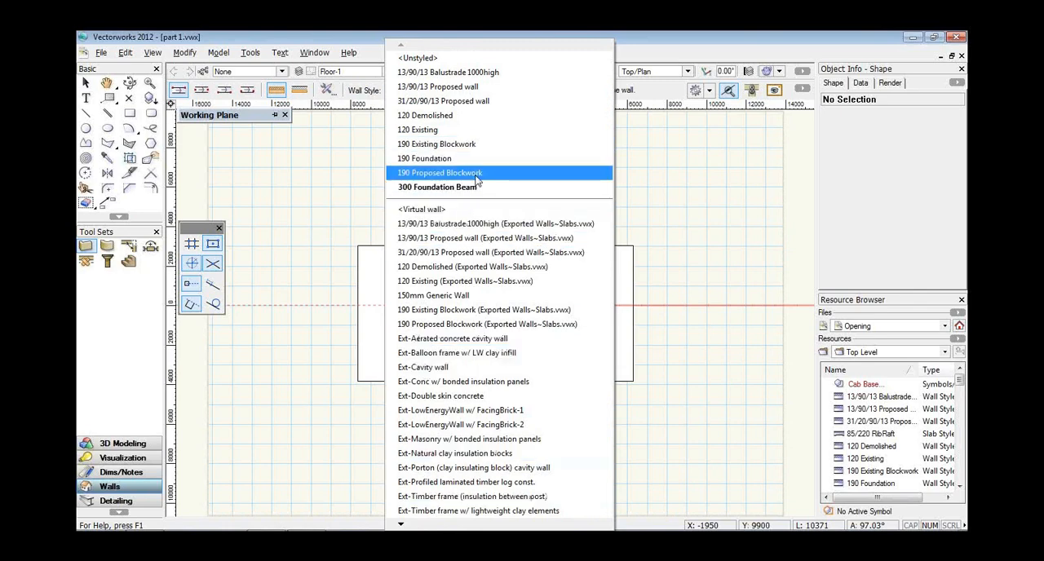
{"action": "left_click", "coordinate": [474, 147]}
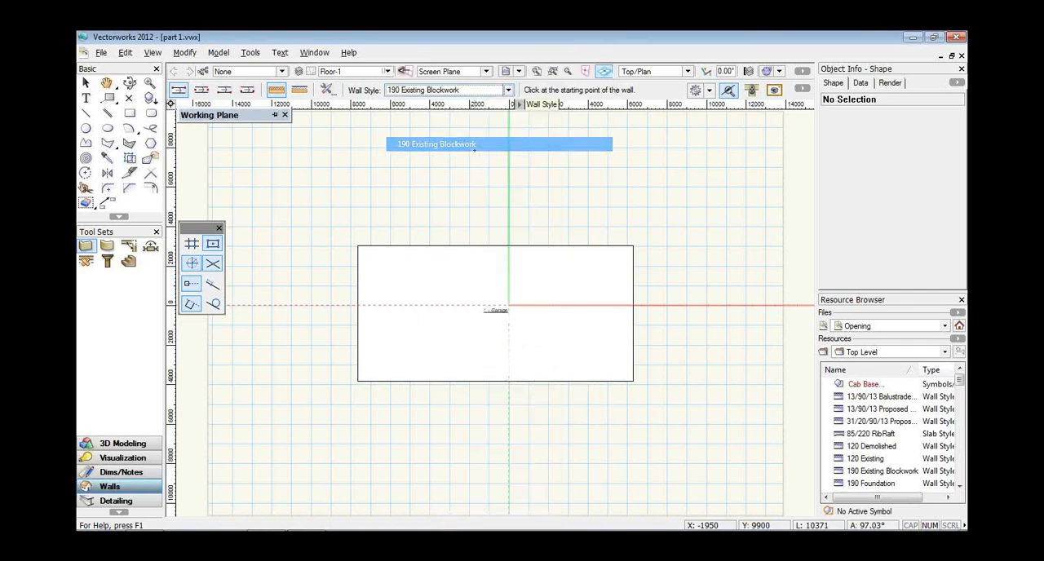
{"action": "left_click", "coordinate": [357, 244]}
{"action": "left_click", "coordinate": [632, 245]}
{"action": "left_click", "coordinate": [633, 380]}
{"action": "left_click", "coordinate": [357, 380]}
{"action": "left_click", "coordinate": [357, 245]}
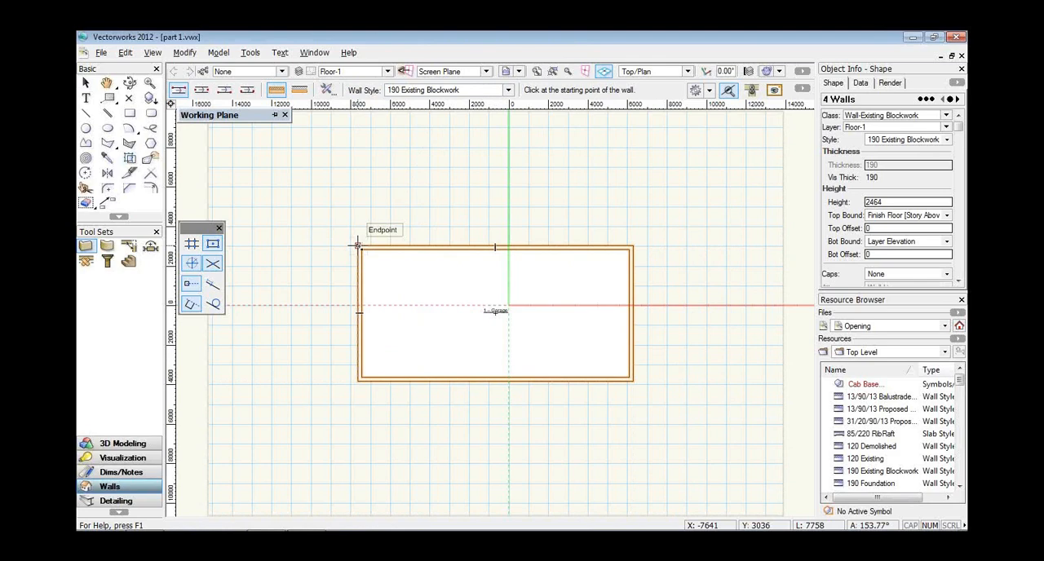
View the garage walls in right isometric and check the list of available layers.
{"action": "key", "text": "3"}
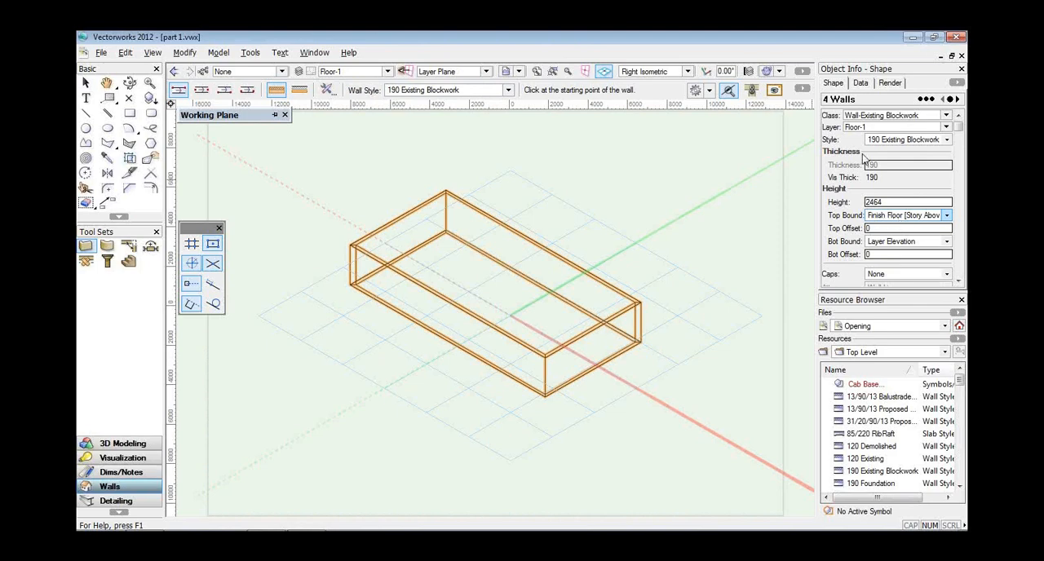
{"action": "left_click", "coordinate": [385, 72]}
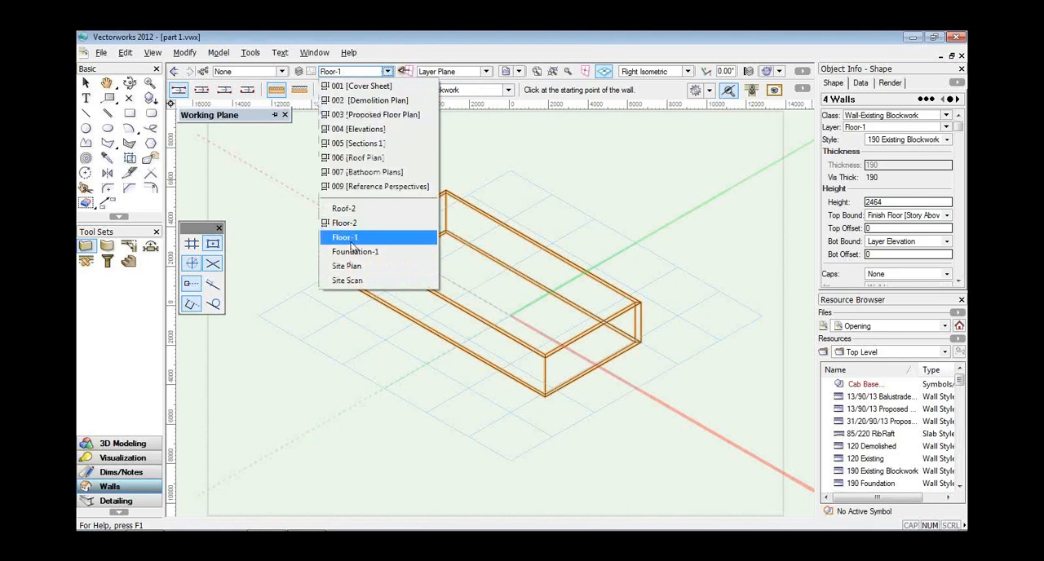
{"action": "left_click", "coordinate": [353, 243]}
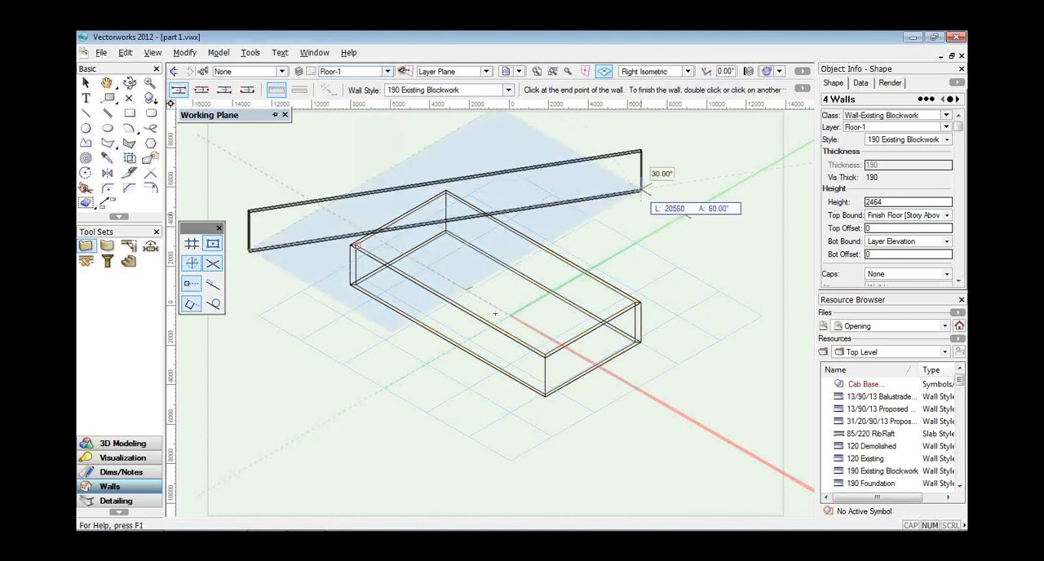
{"action": "key", "text": "Escape"}
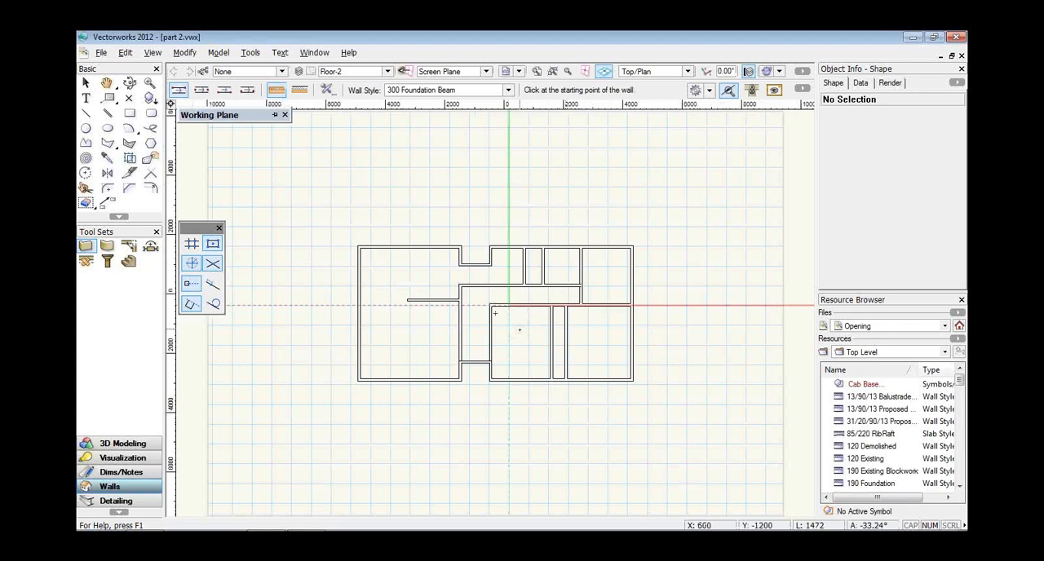
Switch part 2.vwx to the workspace that offers the AEC commands and the Select Similar tool.
{"action": "scroll", "coordinate": [519, 329], "scroll_direction": "up", "scroll_amount": 2}
{"action": "left_click", "coordinate": [87, 84]}
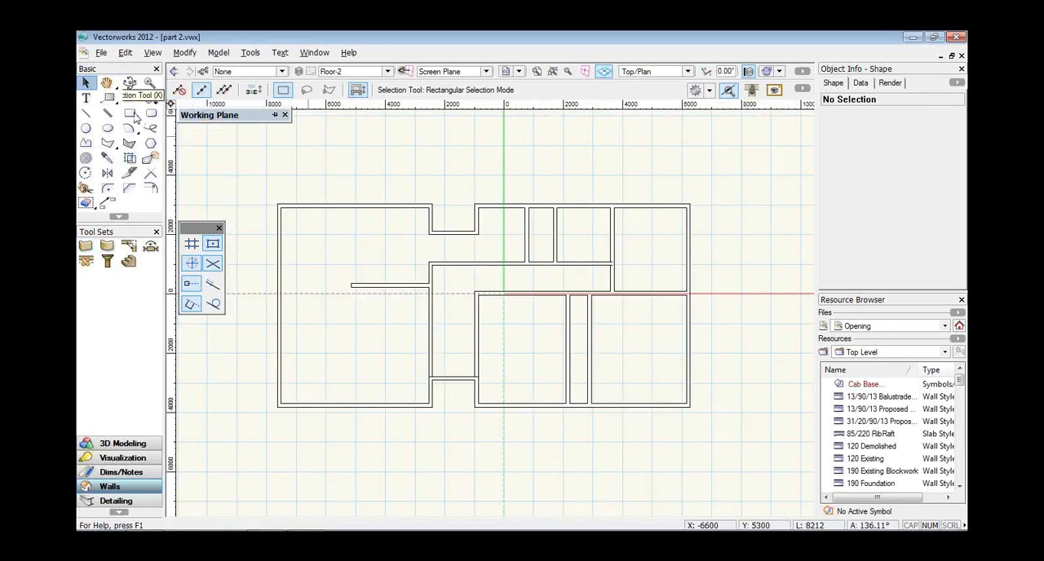
{"action": "left_click", "coordinate": [250, 52]}
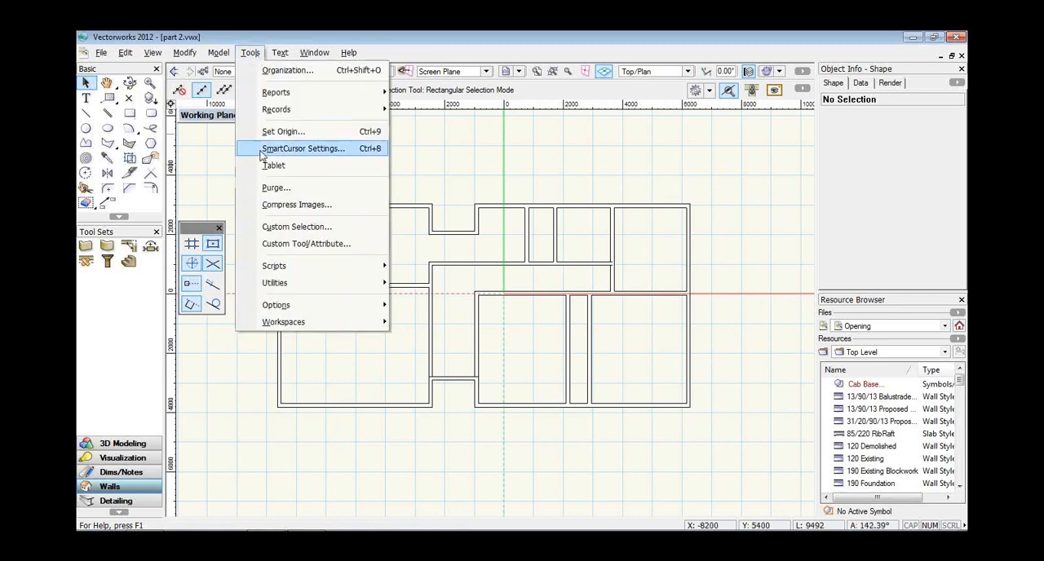
{"action": "mouse_move", "coordinate": [337, 326]}
{"action": "left_click", "coordinate": [435, 349]}
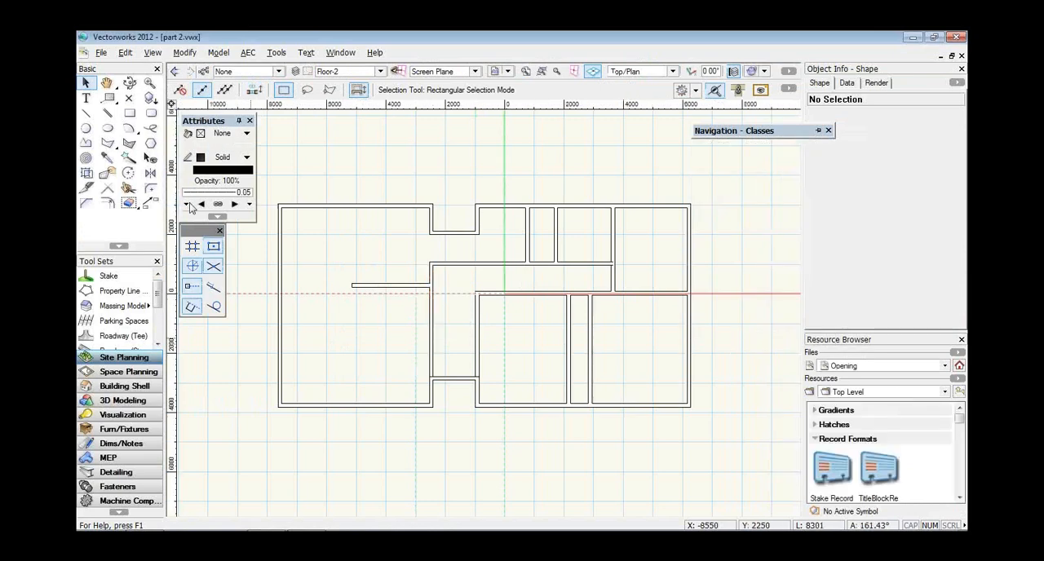
Select all the existing walls on Floor-2 using Select Similar with the Object and Class settings.
{"action": "left_click", "coordinate": [132, 158]}
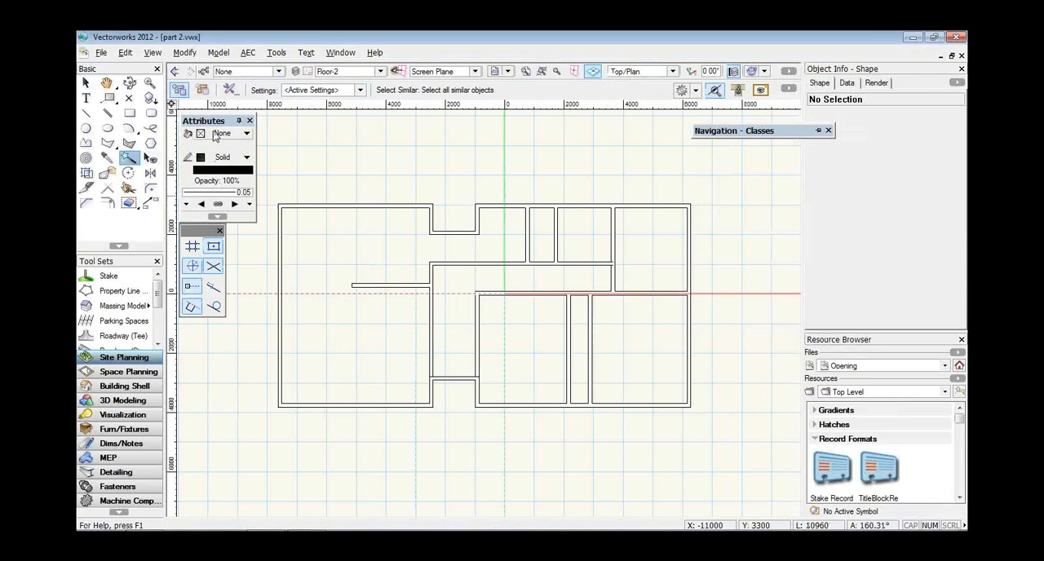
{"action": "left_click", "coordinate": [314, 90]}
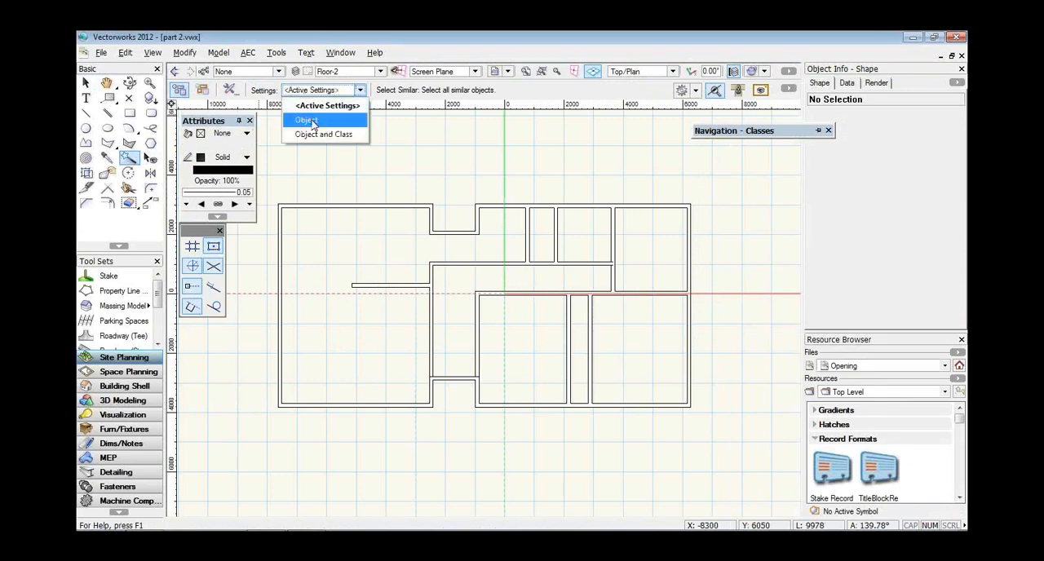
{"action": "left_click", "coordinate": [313, 123]}
{"action": "left_click", "coordinate": [316, 89]}
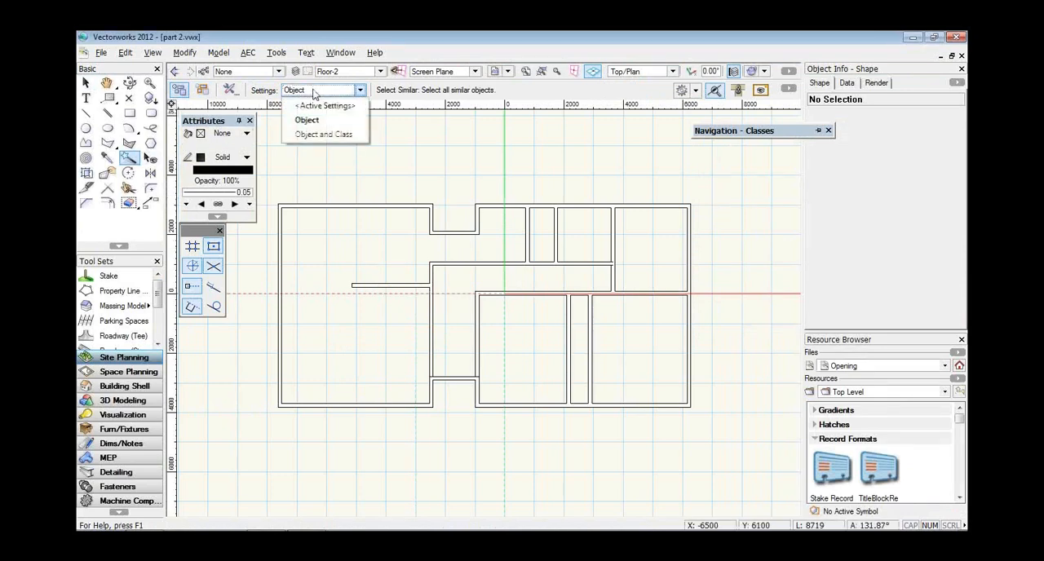
{"action": "left_click", "coordinate": [314, 135]}
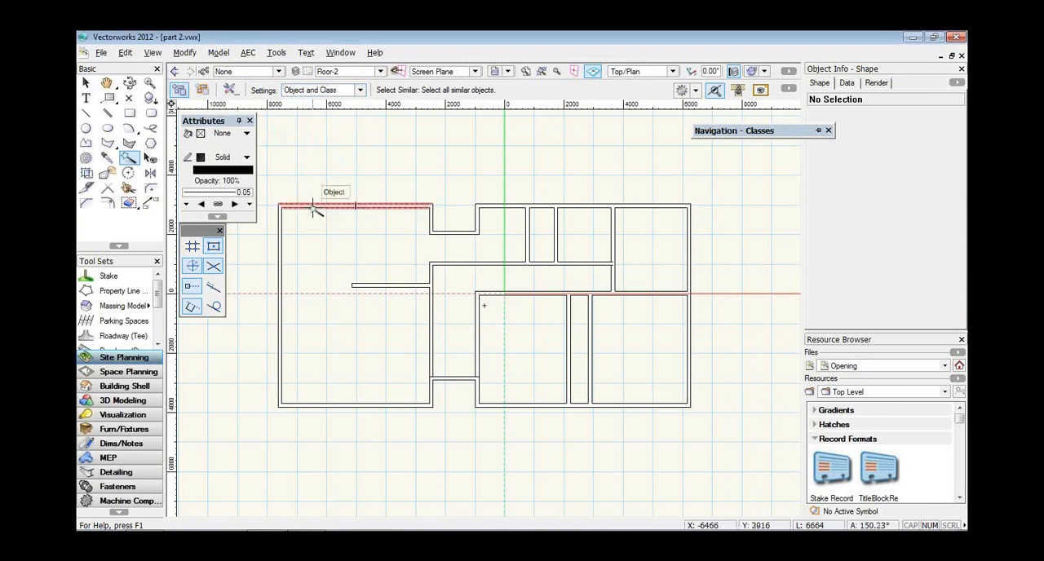
{"action": "left_click", "coordinate": [314, 207]}
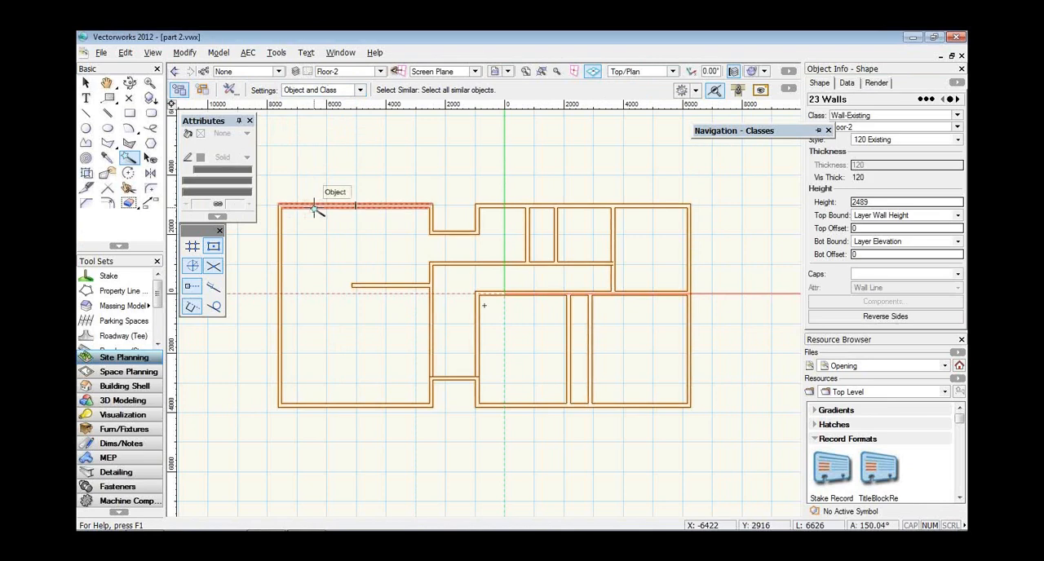
Start creating a roof from the selected walls with a Vertical eave profile.
{"action": "left_click", "coordinate": [255, 57]}
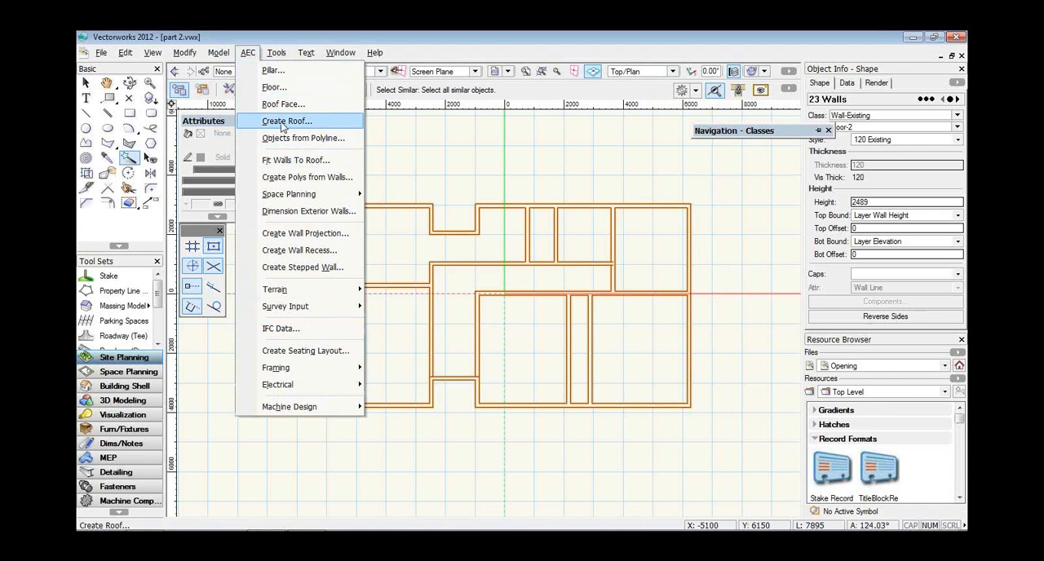
{"action": "left_click", "coordinate": [285, 121]}
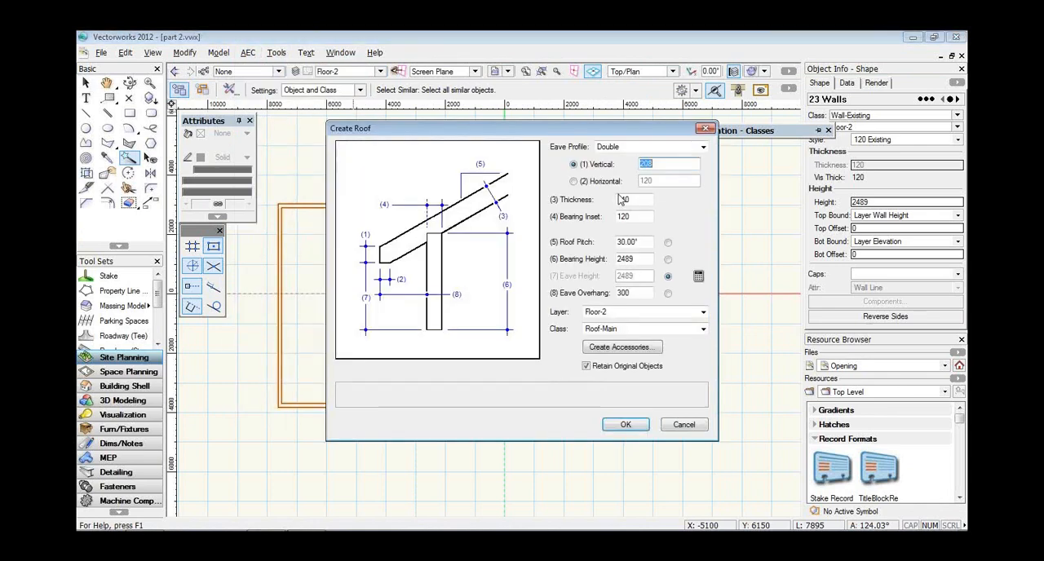
{"action": "left_click", "coordinate": [617, 149]}
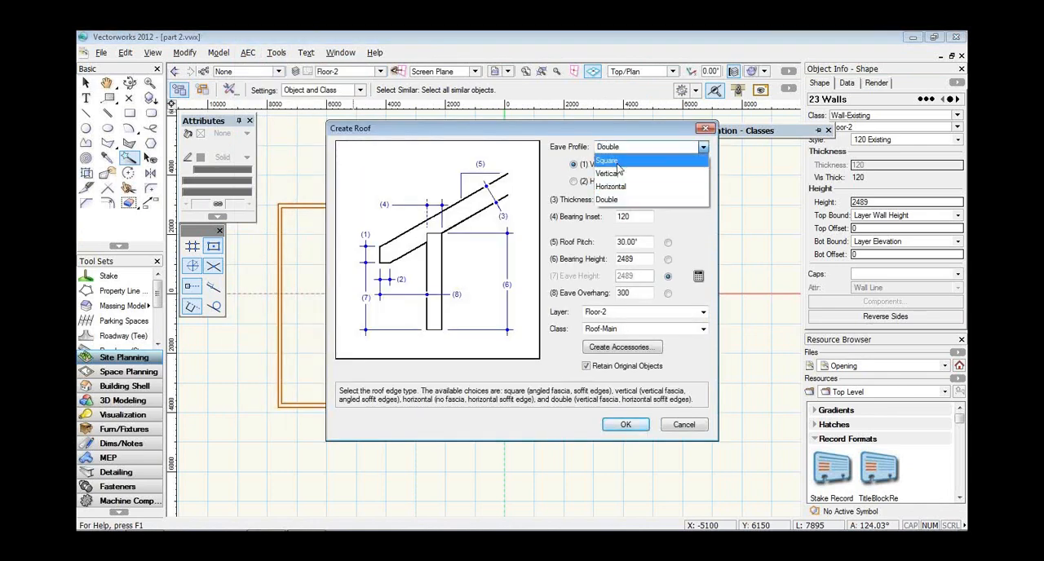
{"action": "left_click", "coordinate": [620, 161]}
{"action": "left_click", "coordinate": [622, 149]}
{"action": "left_click", "coordinate": [624, 172]}
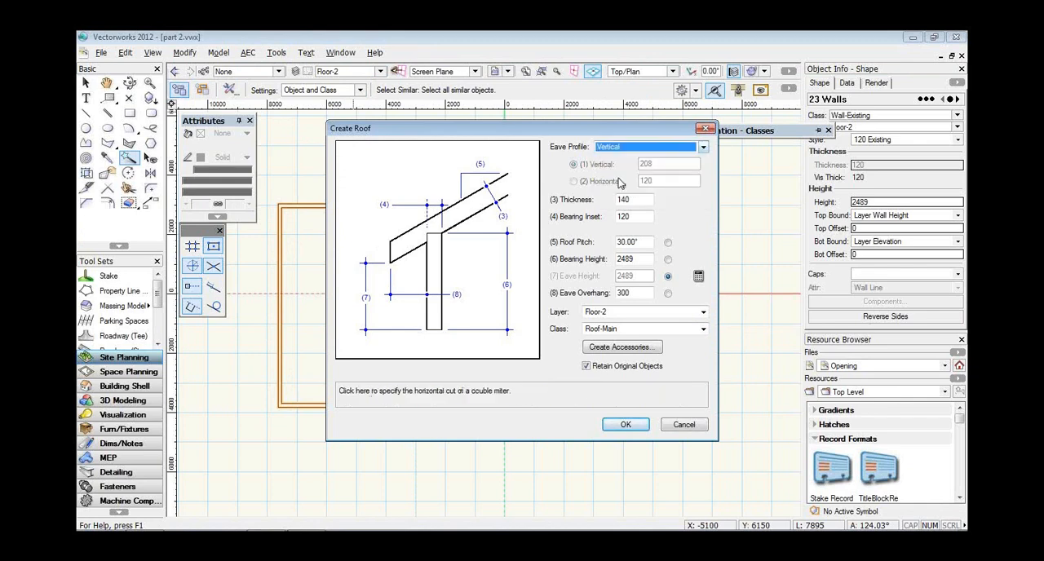
Set the new roof's thickness to 150, bearing inset to 0, pitch to 25° and eave overhang to 18".
{"action": "double_click", "coordinate": [641, 204]}
{"action": "type", "text": "150"}
{"action": "key", "text": "Tab"}
{"action": "type", "text": "0"}
{"action": "key", "text": "Tab"}
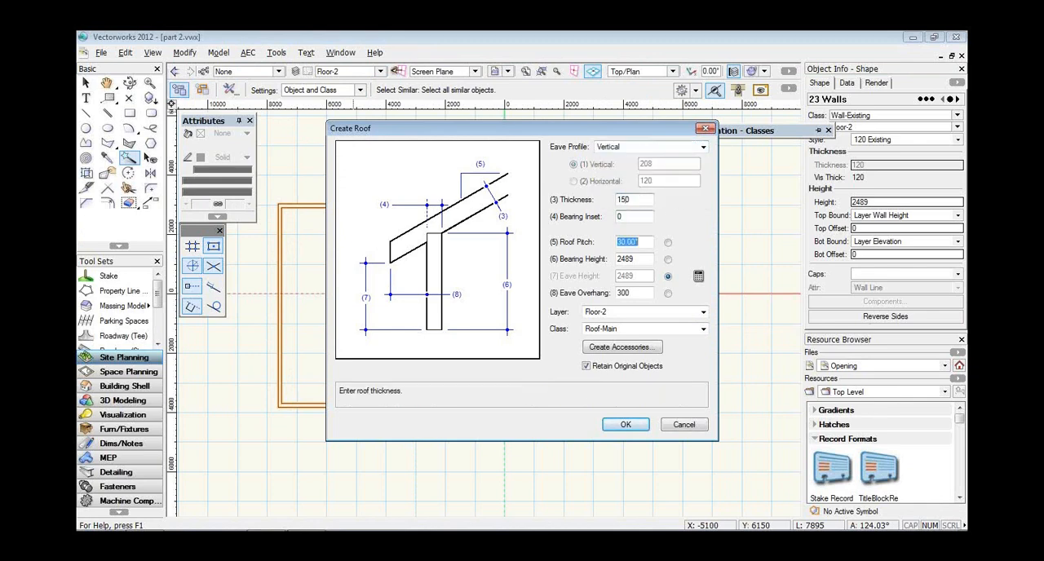
{"action": "type", "text": "25"}
{"action": "key", "text": "Tab"}
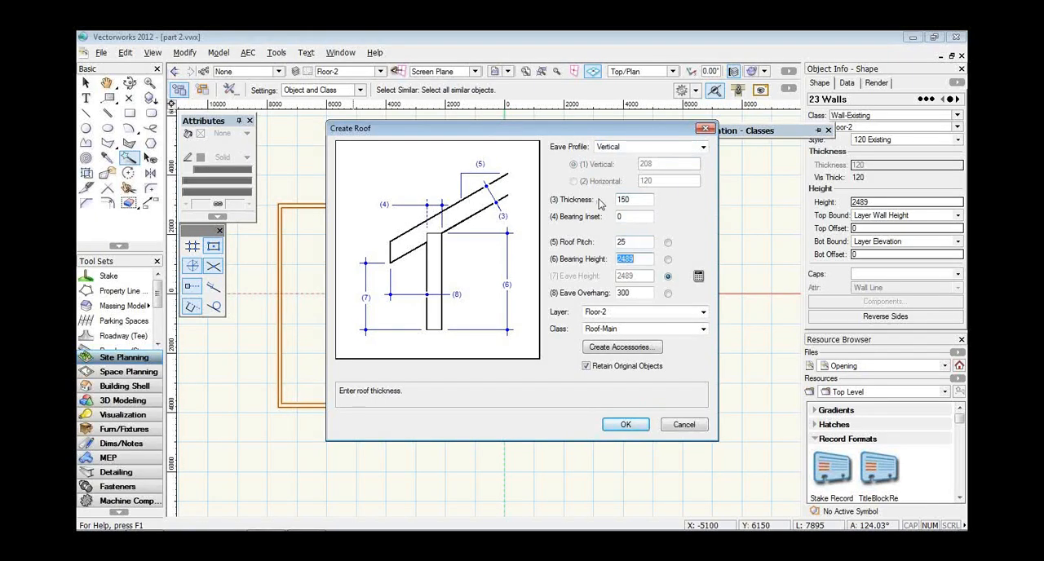
{"action": "left_click", "coordinate": [633, 292]}
{"action": "type", "text": "18"}
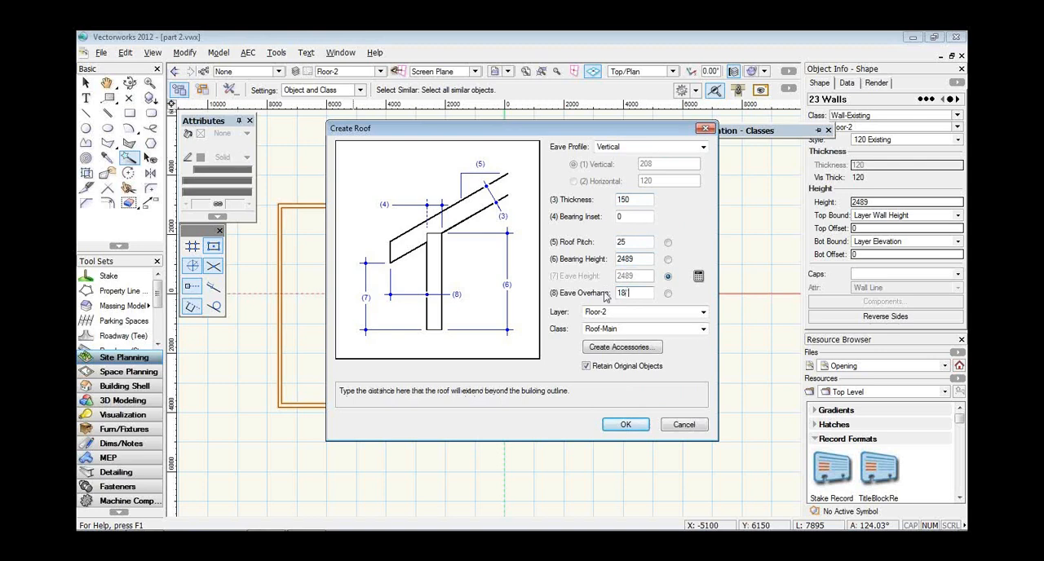
Assign the roof to the Roof-2 layer and create it.
{"action": "left_click", "coordinate": [622, 314]}
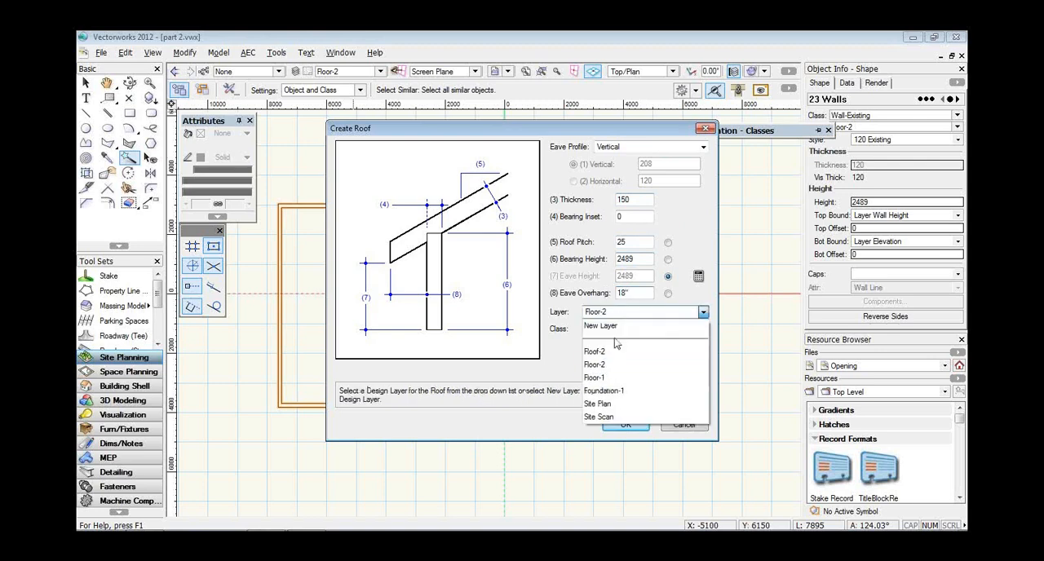
{"action": "left_click", "coordinate": [613, 352]}
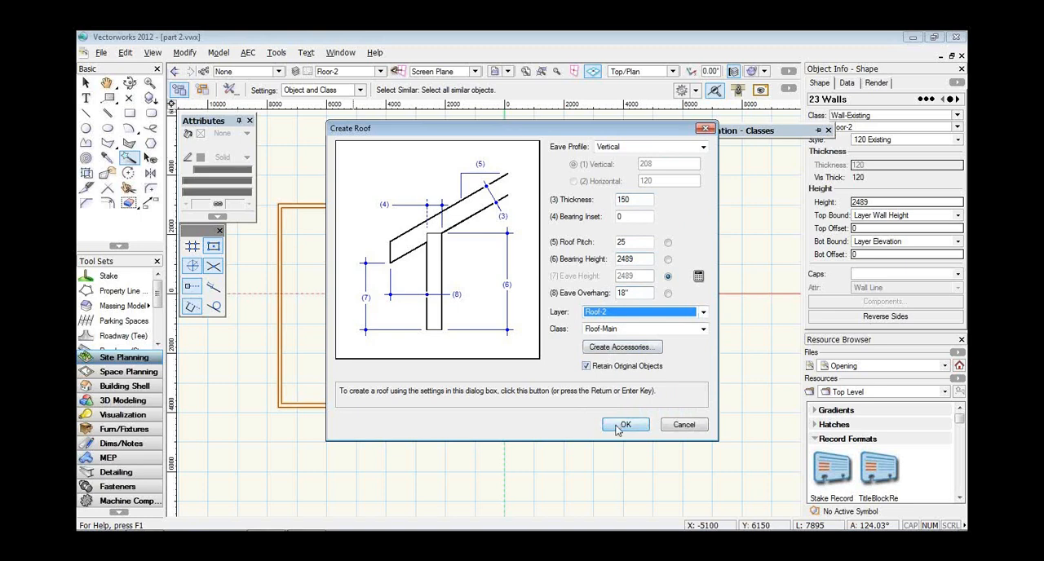
{"action": "left_click", "coordinate": [621, 425]}
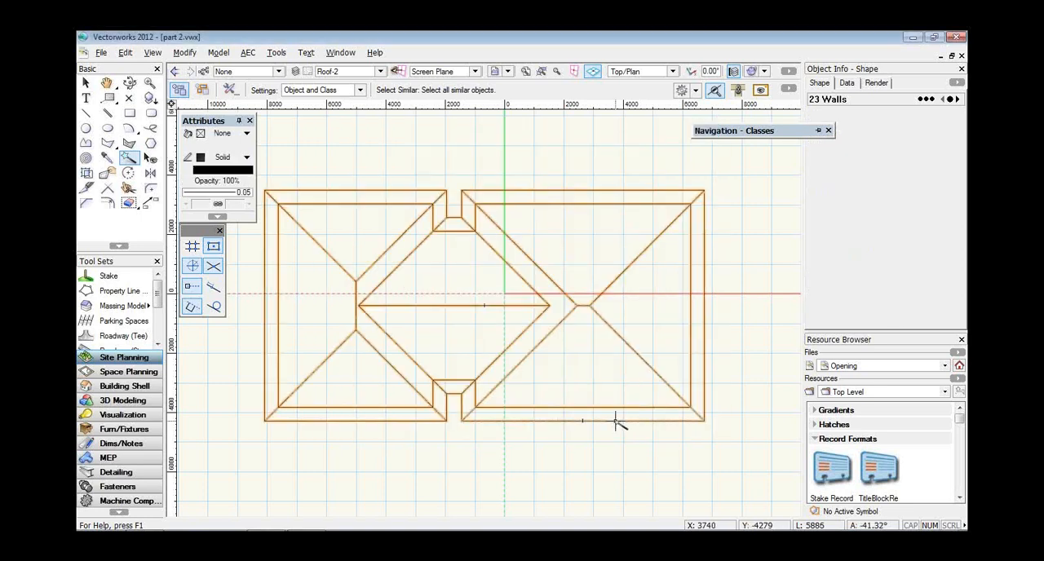
Reshape the roof outline into a plain rectangle by deleting the vertices of both central notches.
{"action": "left_click", "coordinate": [620, 418]}
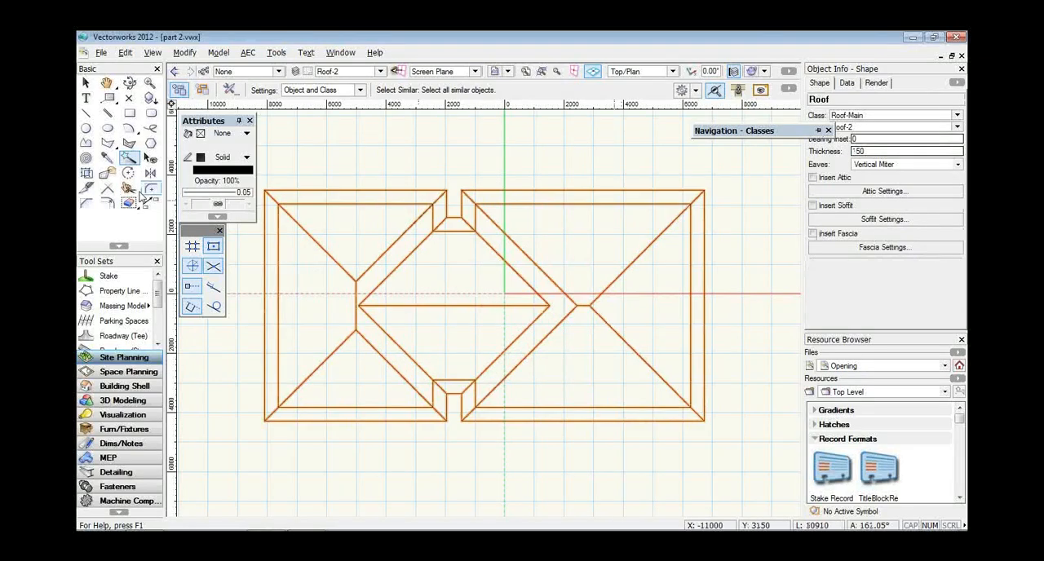
{"action": "left_click", "coordinate": [108, 173]}
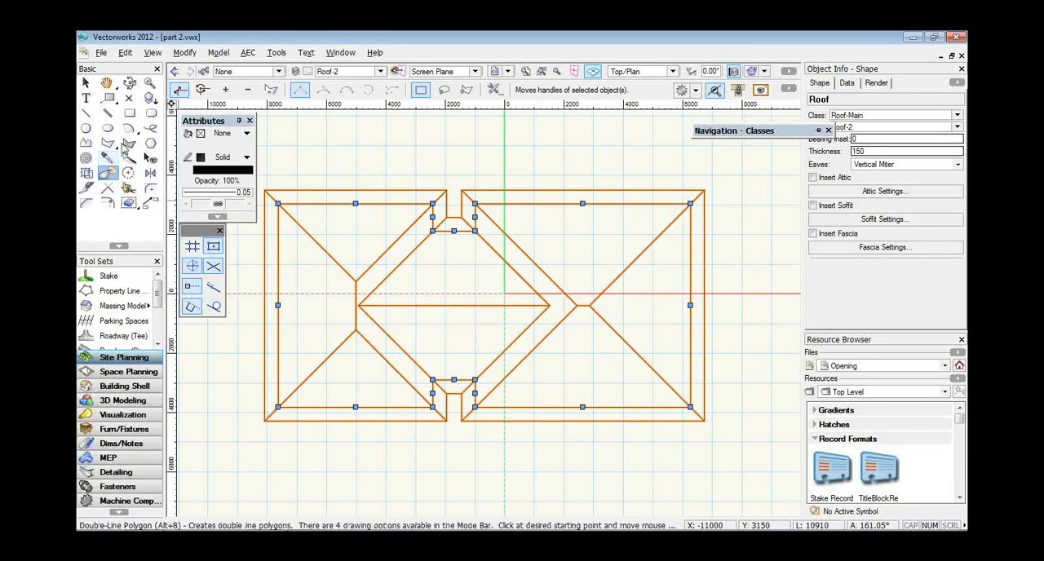
{"action": "left_click", "coordinate": [247, 91]}
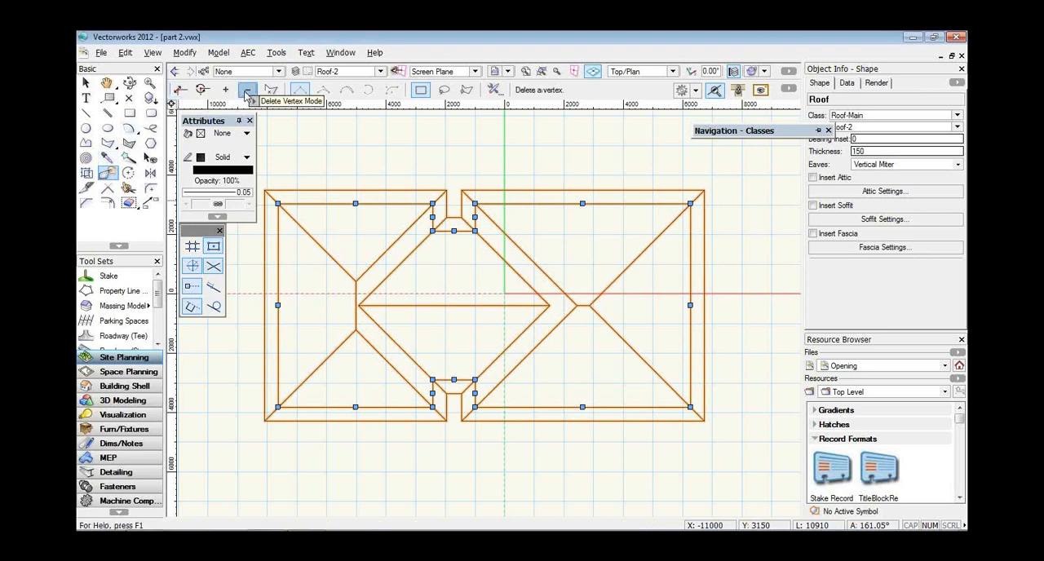
{"action": "left_click", "coordinate": [433, 231]}
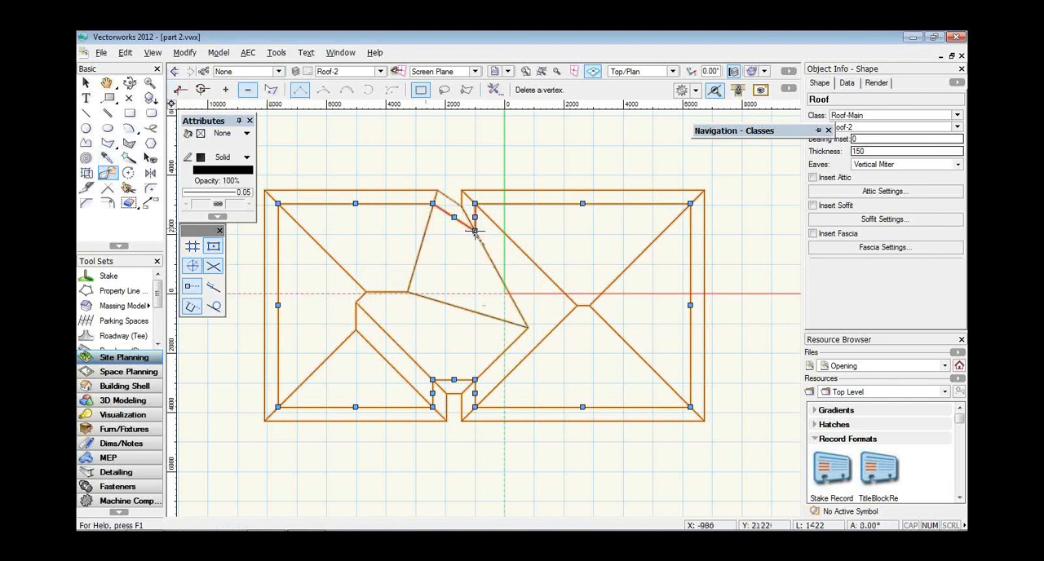
{"action": "left_click", "coordinate": [477, 233]}
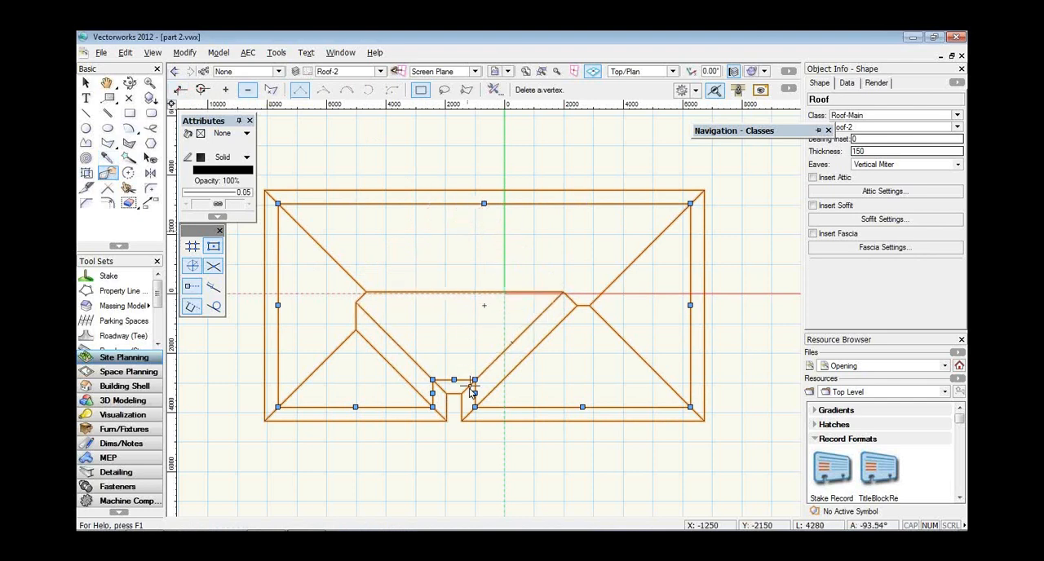
{"action": "left_click", "coordinate": [432, 381]}
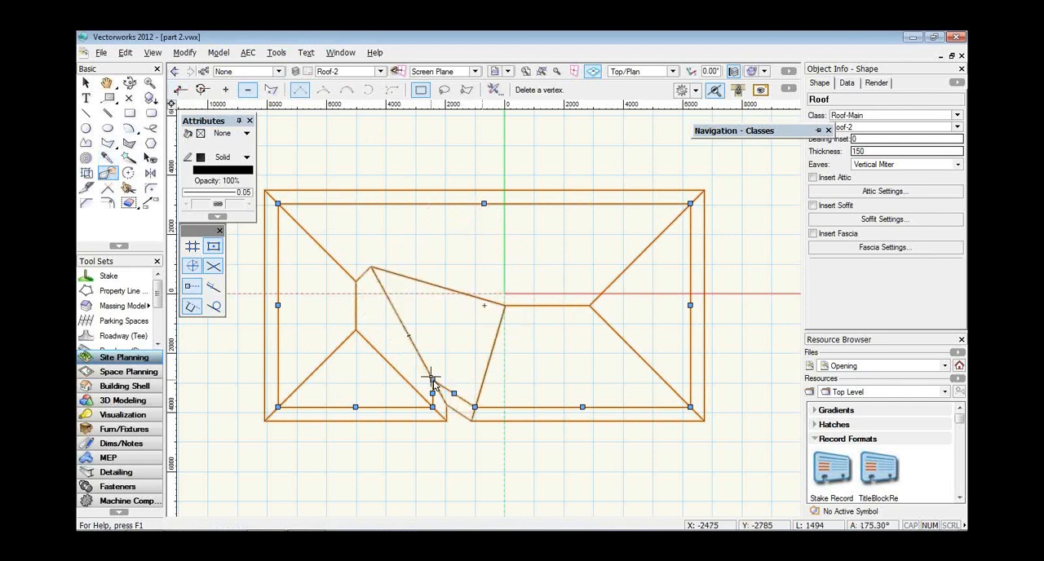
{"action": "left_click", "coordinate": [433, 383]}
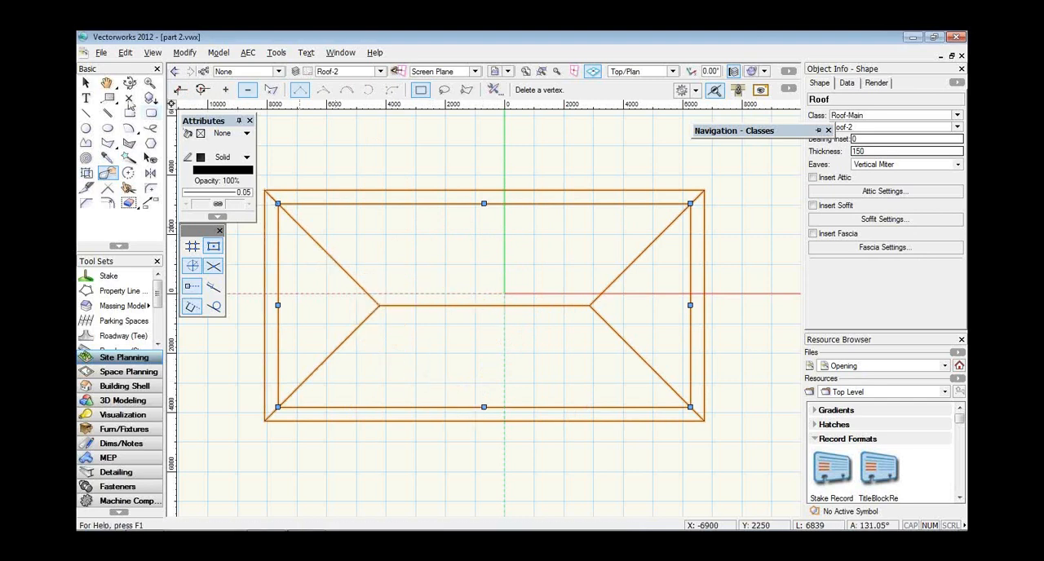
Turn the roof's left short edge into a gable with an 8" eave overhang.
{"action": "left_click", "coordinate": [86, 83]}
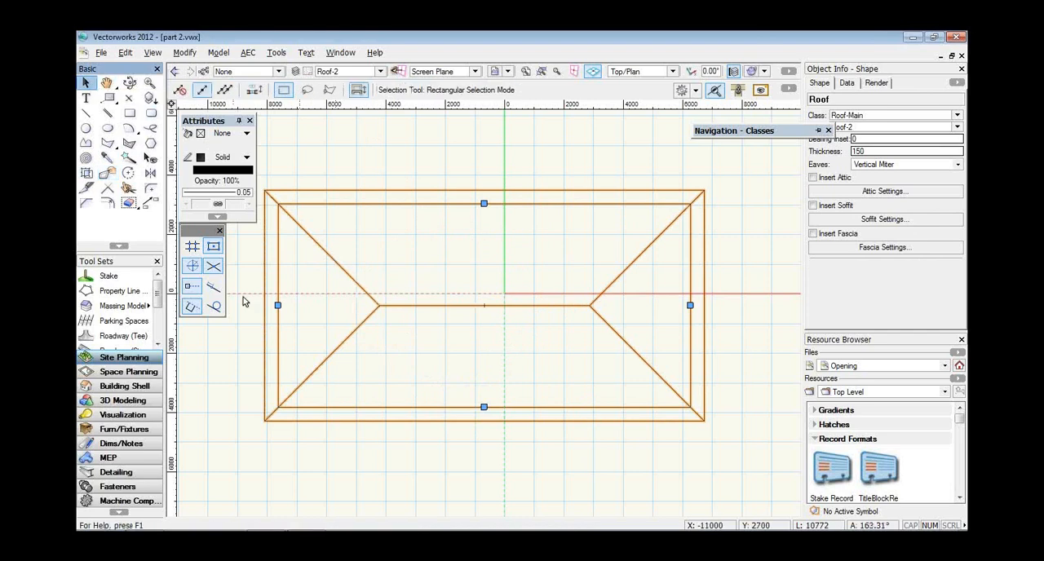
{"action": "double_click", "coordinate": [278, 306]}
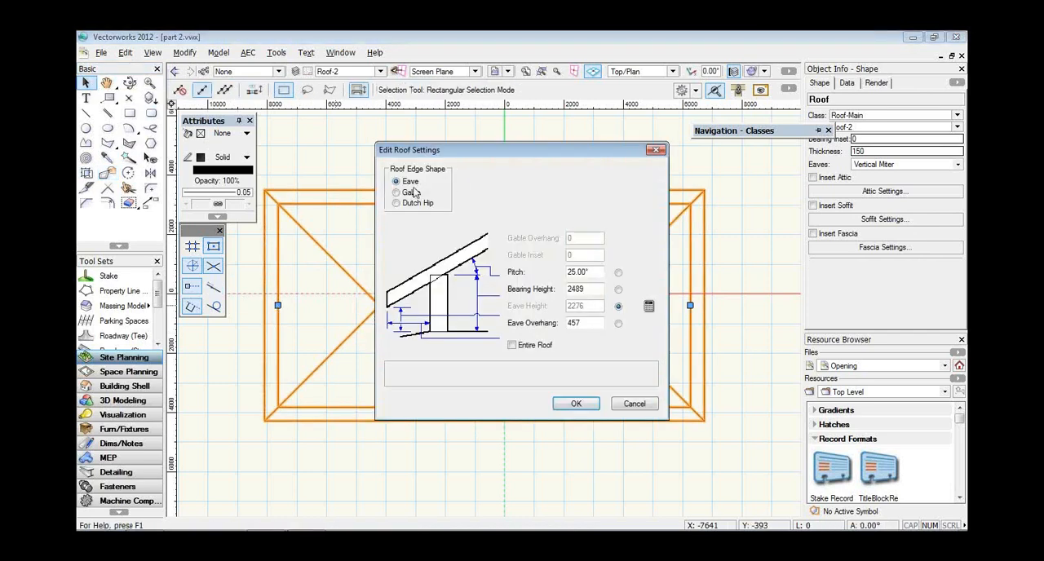
{"action": "left_click", "coordinate": [410, 195]}
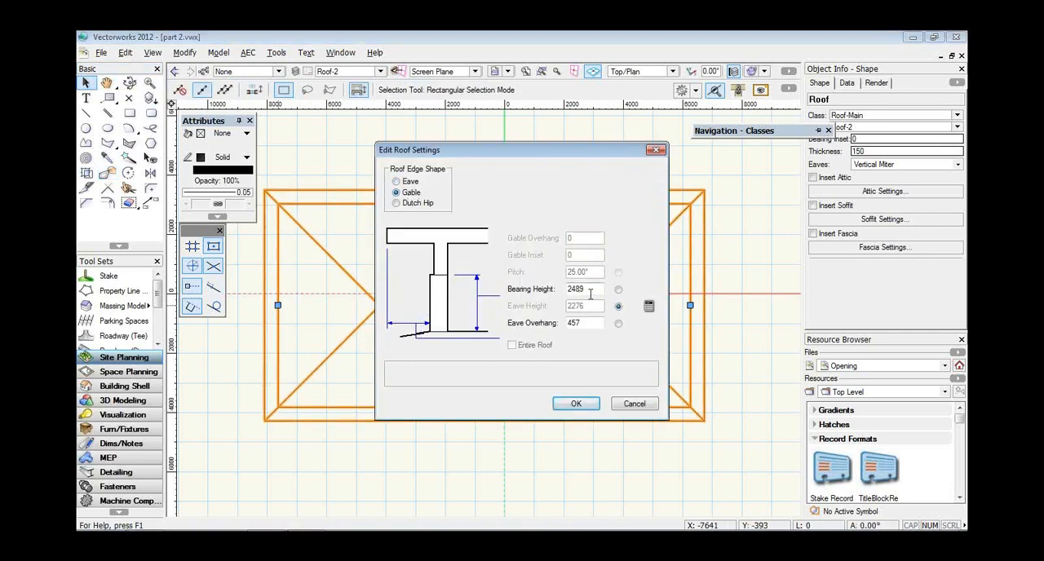
{"action": "double_click", "coordinate": [575, 323]}
{"action": "type", "text": "8"}
{"action": "key", "text": "Return"}
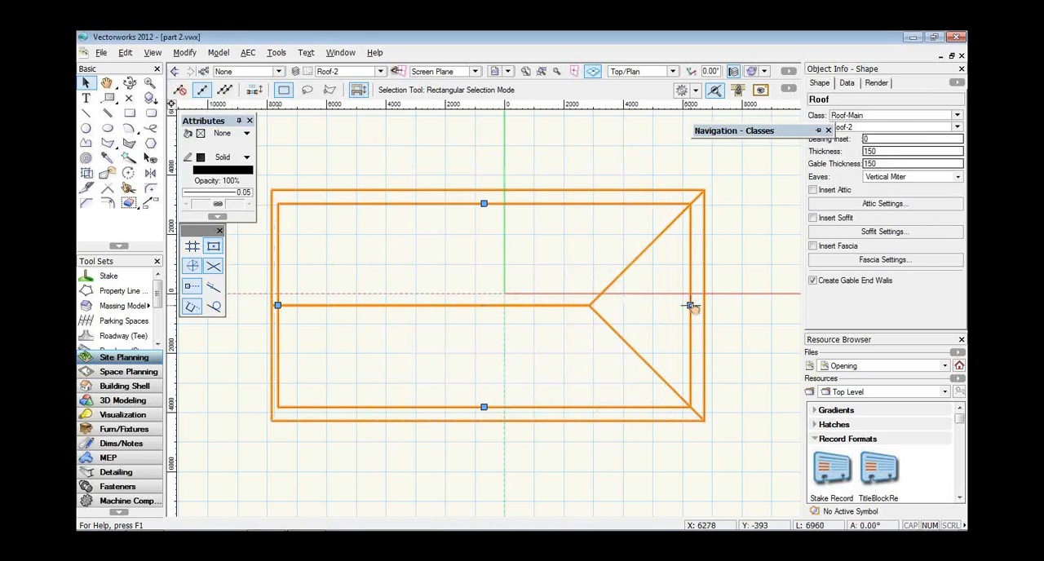
Turn the roof's right short edge into a gable with an 8" eave overhang.
{"action": "double_click", "coordinate": [691, 306]}
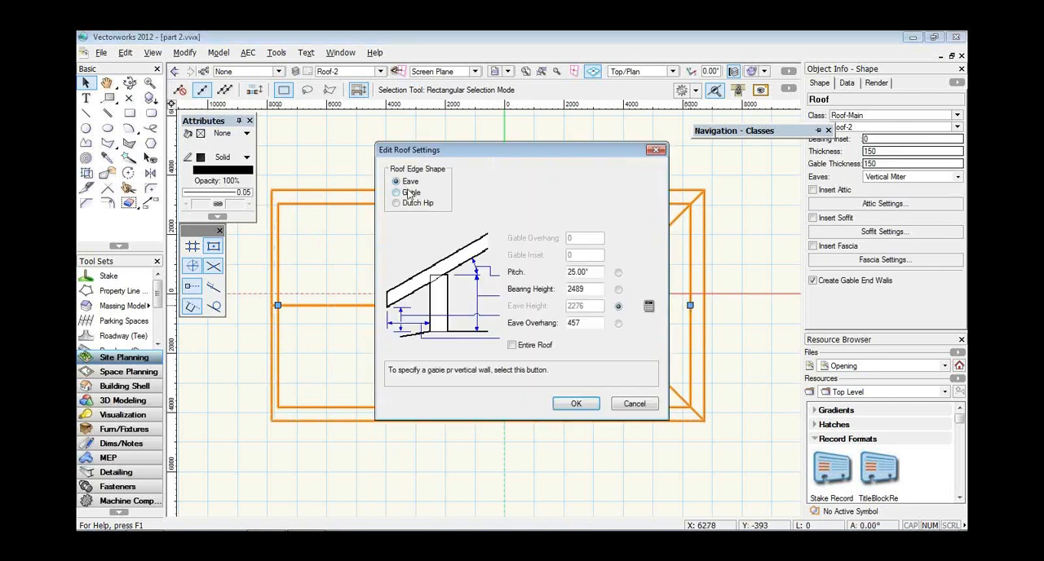
{"action": "left_click", "coordinate": [397, 191]}
{"action": "double_click", "coordinate": [580, 324]}
{"action": "type", "text": "80"}
{"action": "key", "text": "Return"}
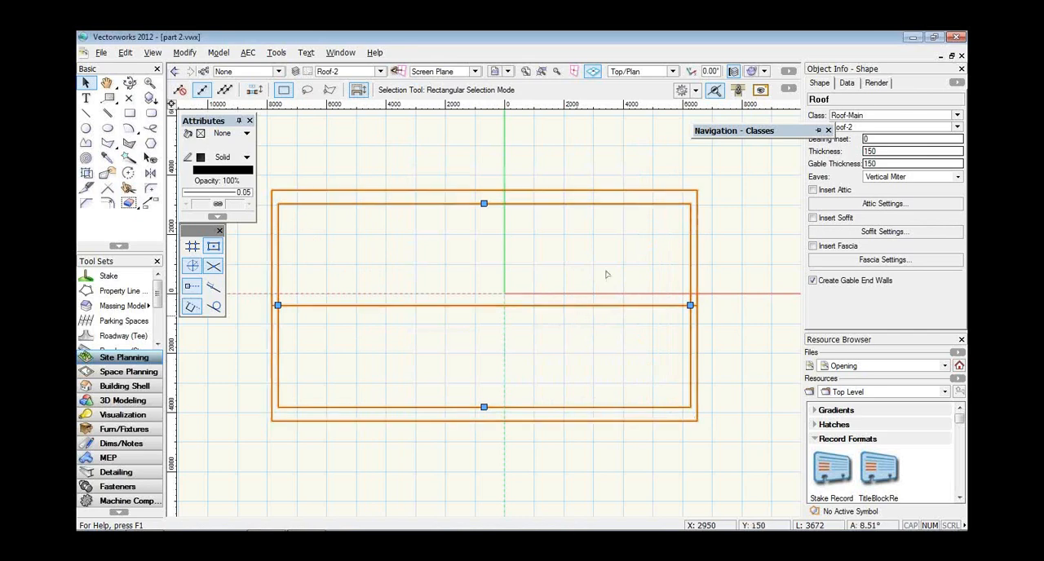
Switch to the Right Isometric view and turn off the creation of gable end walls for the roof.
{"action": "left_click", "coordinate": [664, 73]}
{"action": "left_click", "coordinate": [652, 187]}
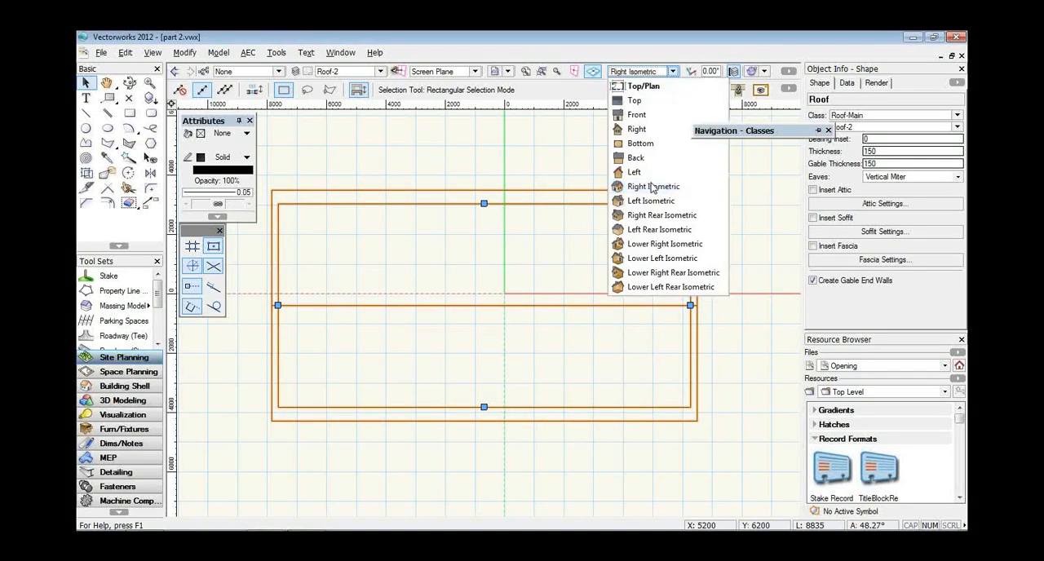
{"action": "left_click", "coordinate": [650, 186]}
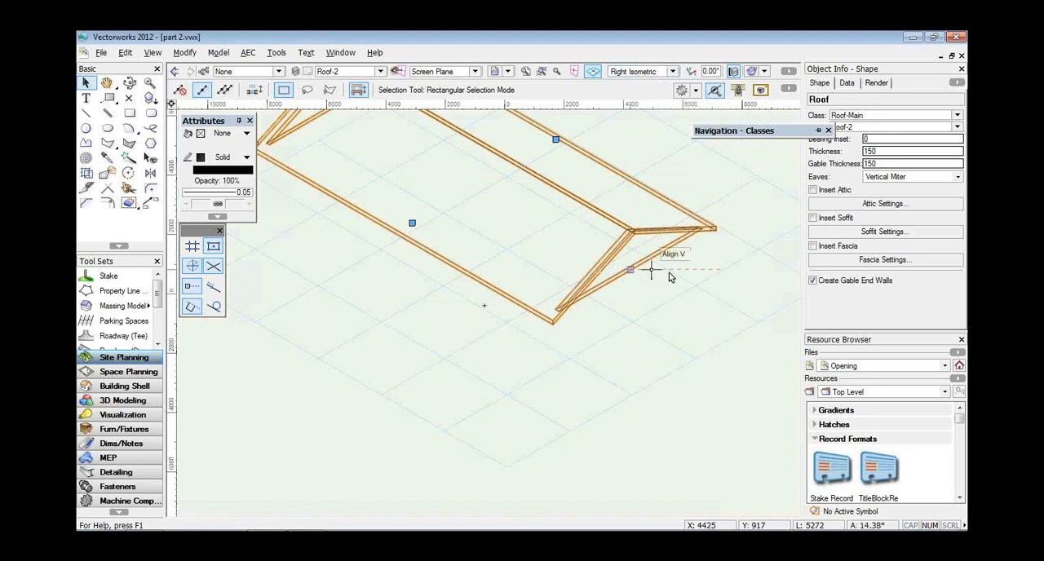
{"action": "left_click", "coordinate": [821, 285]}
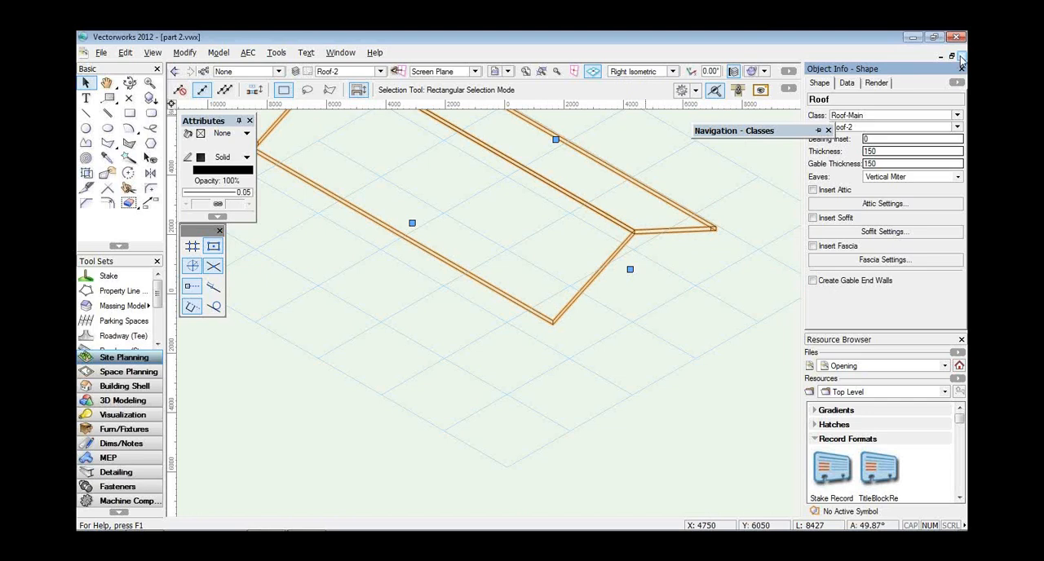
Close the part 2.vwx and part 1.vwx documents without saving their changes.
{"action": "left_click", "coordinate": [962, 57]}
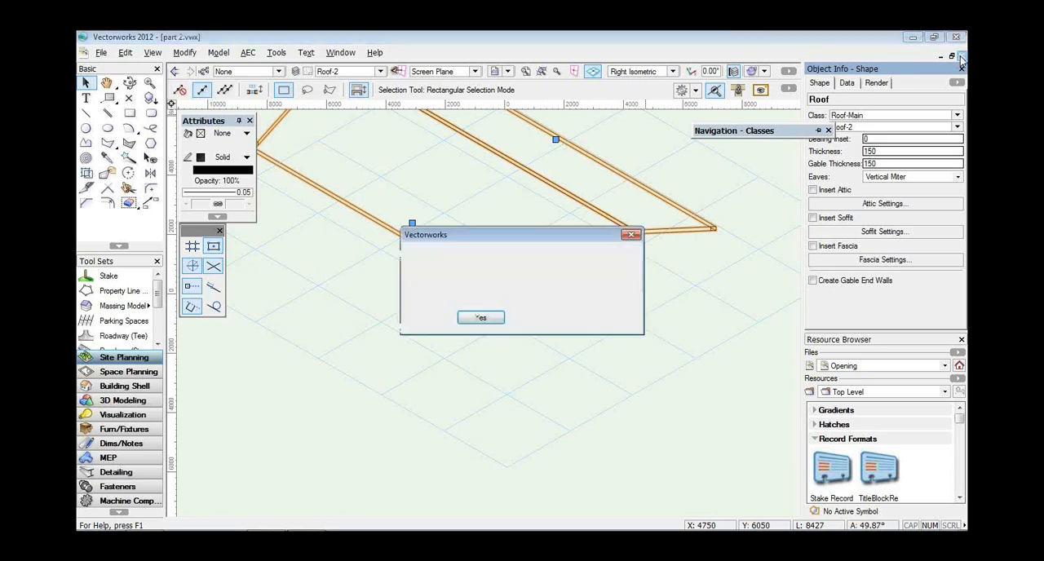
{"action": "left_click", "coordinate": [536, 321]}
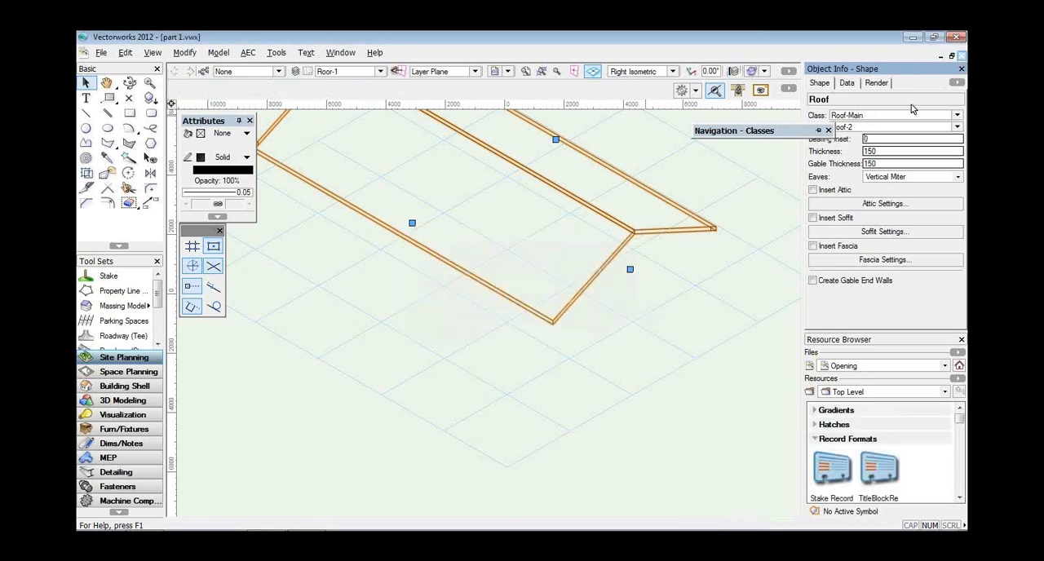
{"action": "left_click", "coordinate": [962, 56]}
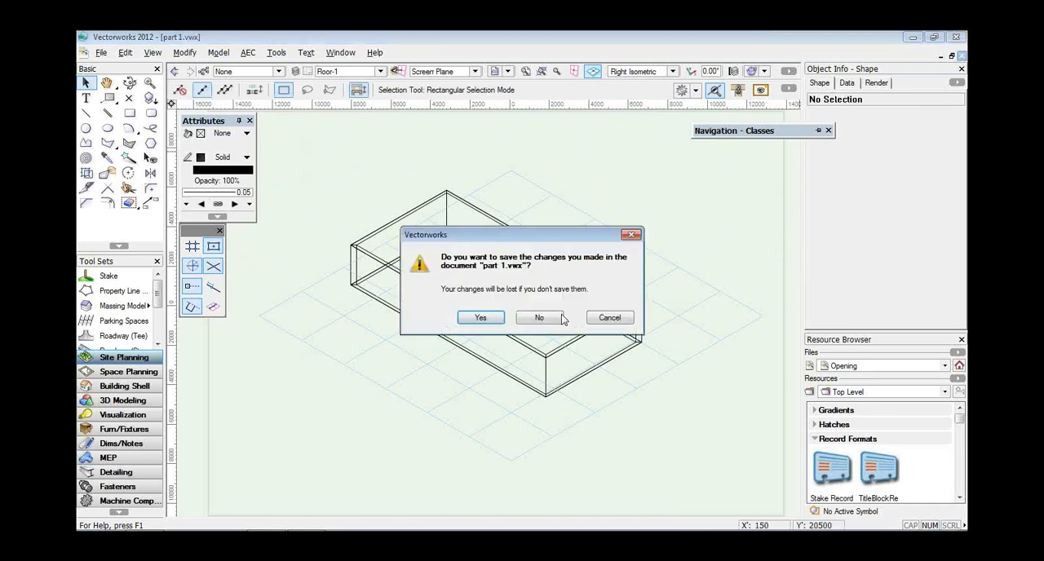
{"action": "left_click", "coordinate": [541, 319]}
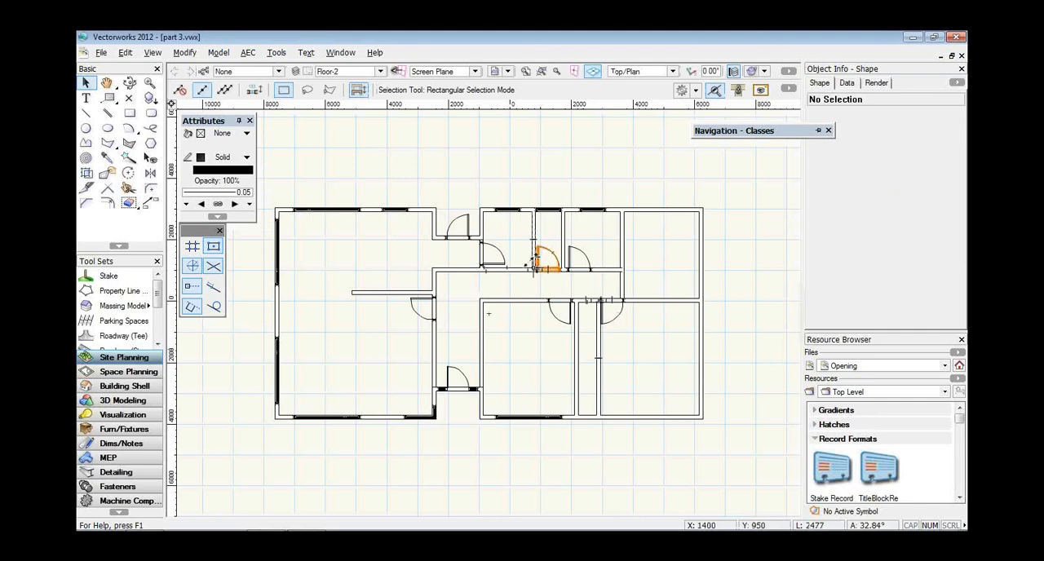
Delete the door of the narrow room along the upper wall of the Floor-2 plan in part 3.vwx.
{"action": "double_click", "coordinate": [553, 252]}
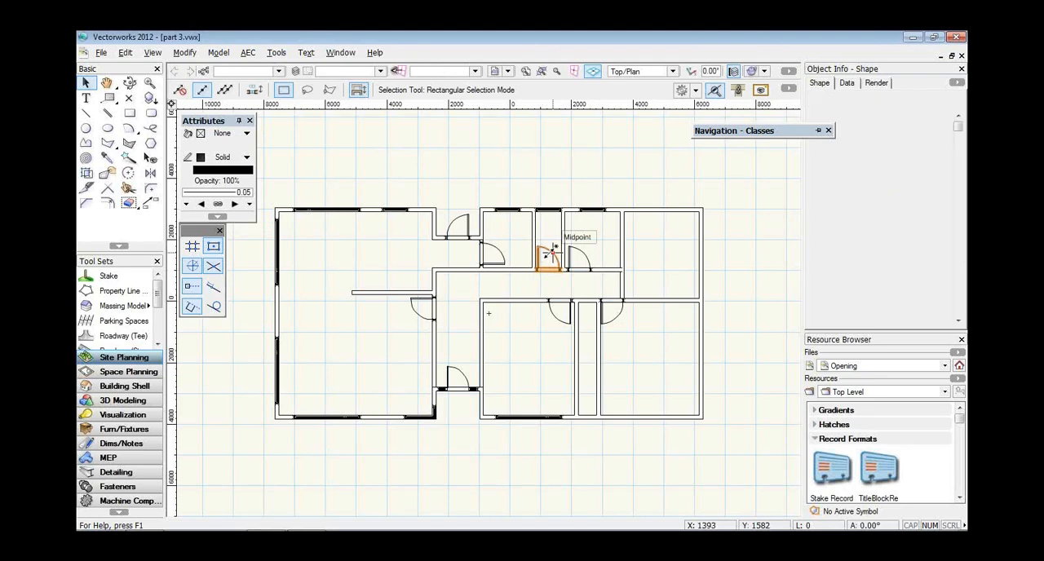
{"action": "left_click_drag", "start_coordinate": [554, 253], "coordinate": [273, 308]}
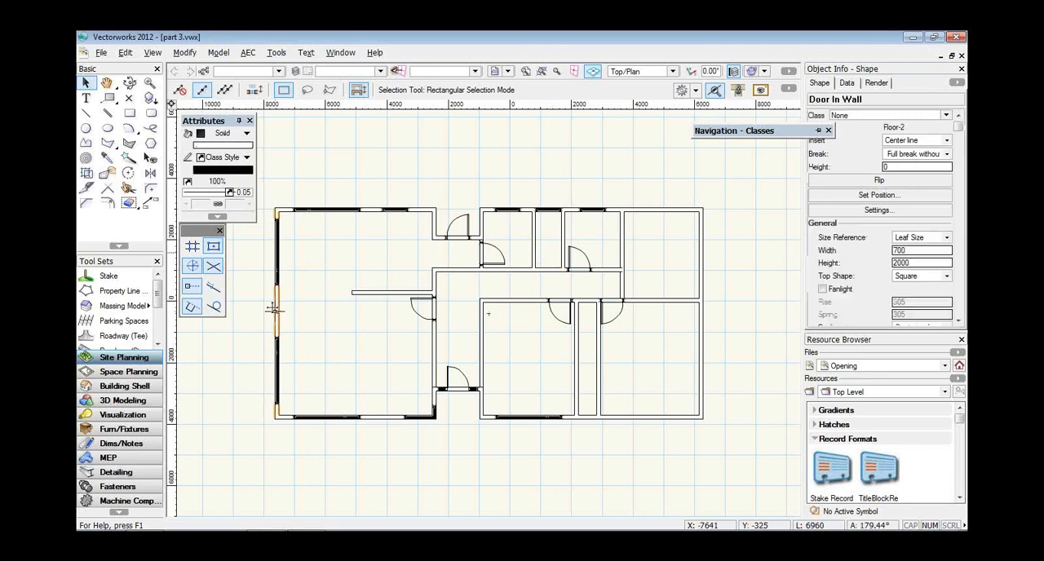
Set up the Window tool with its ID tag assigned to the Door-Numbers class and a bubble size of 8.
{"action": "left_click", "coordinate": [135, 388]}
{"action": "left_click_drag", "start_coordinate": [158, 289], "coordinate": [160, 307]}
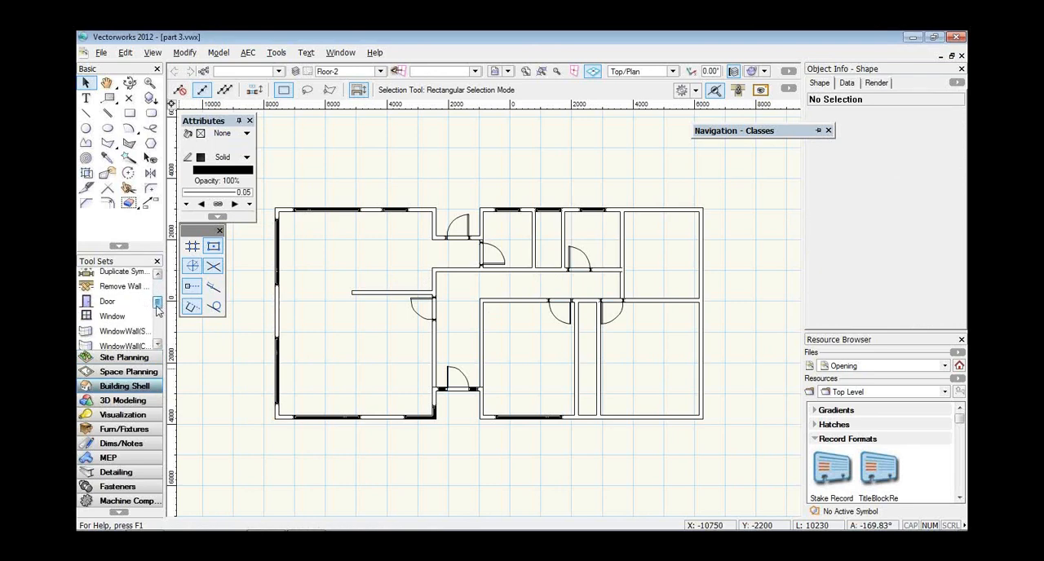
{"action": "left_click", "coordinate": [111, 323]}
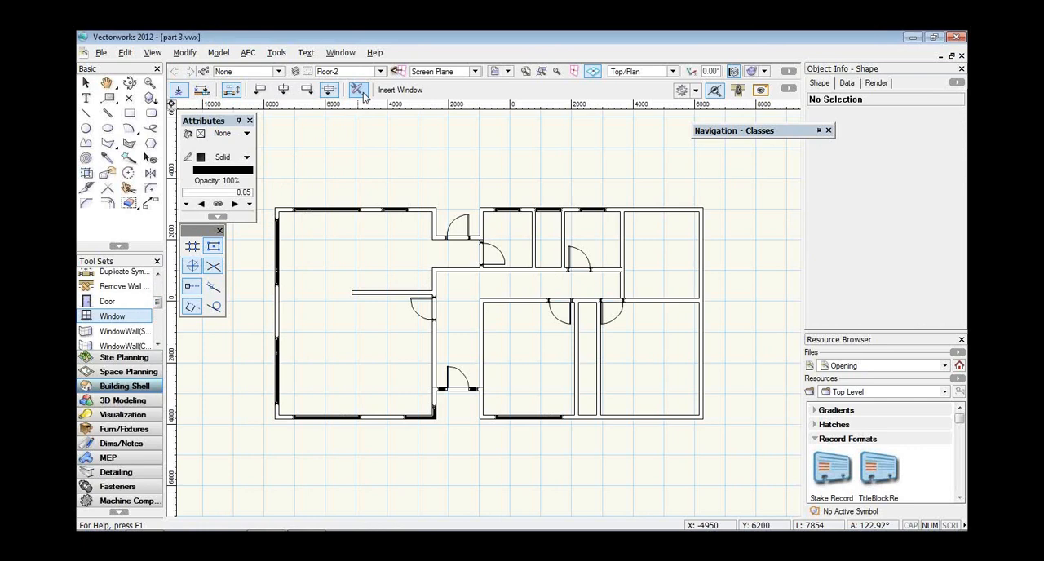
{"action": "left_click", "coordinate": [360, 92]}
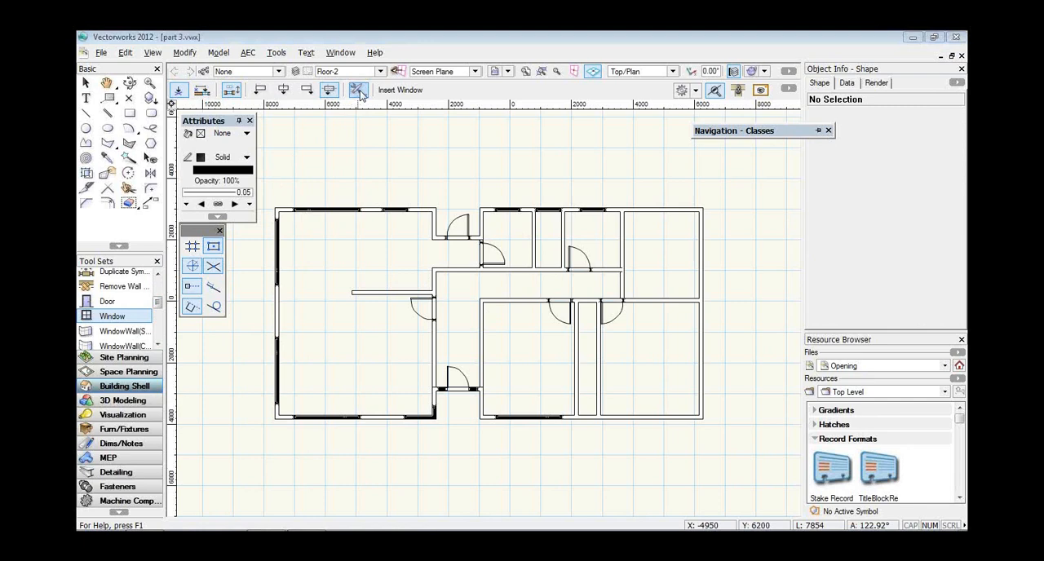
{"action": "left_click", "coordinate": [360, 92]}
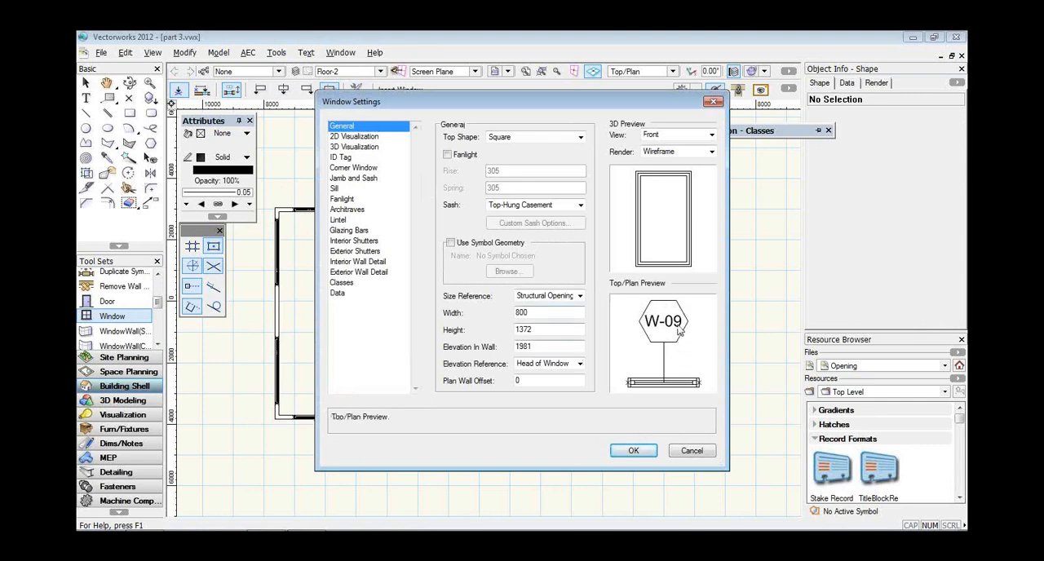
{"action": "left_click", "coordinate": [358, 157]}
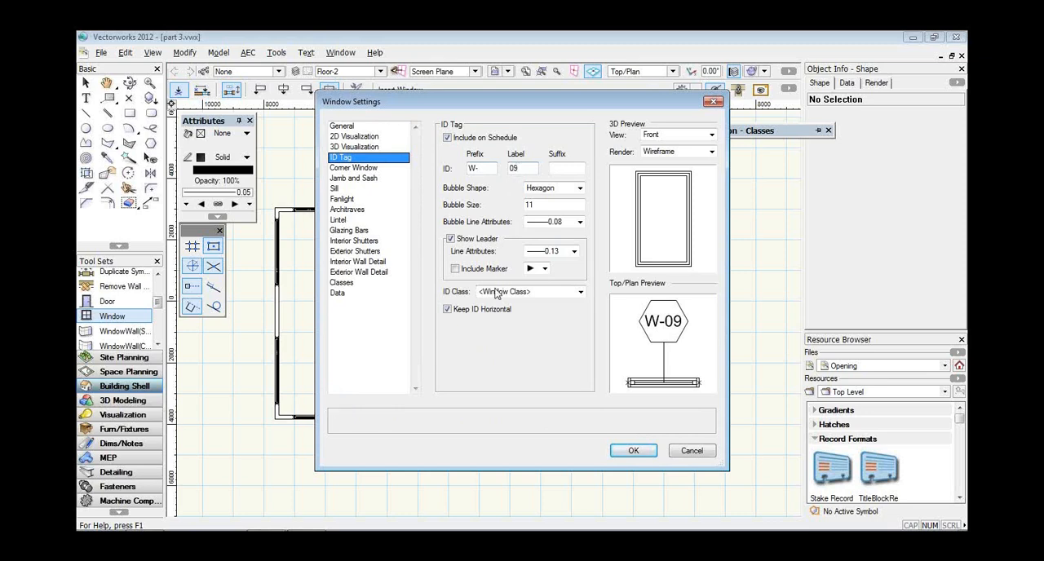
{"action": "left_click", "coordinate": [536, 292]}
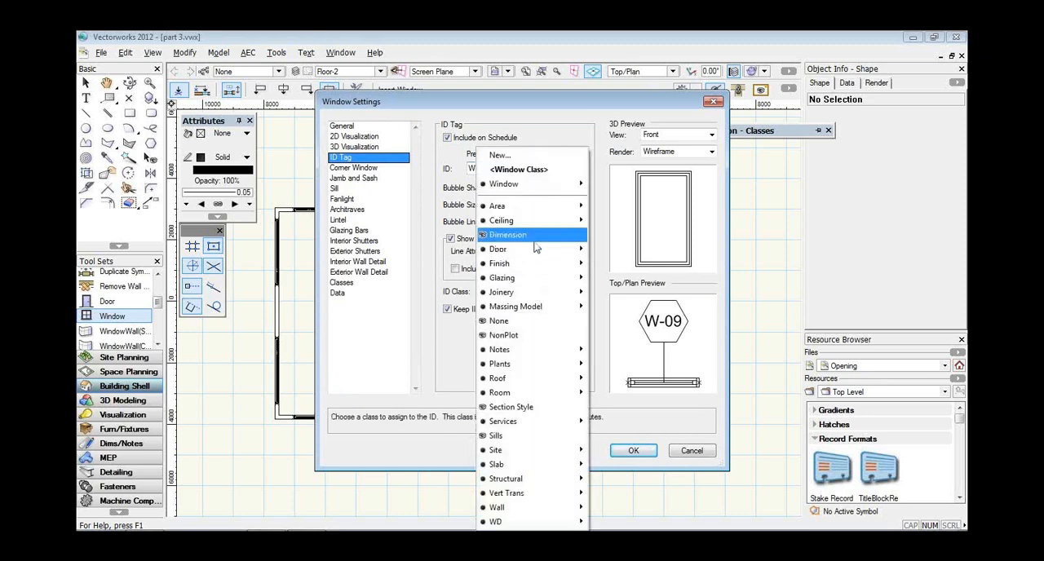
{"action": "mouse_move", "coordinate": [536, 249]}
{"action": "left_click", "coordinate": [600, 265]}
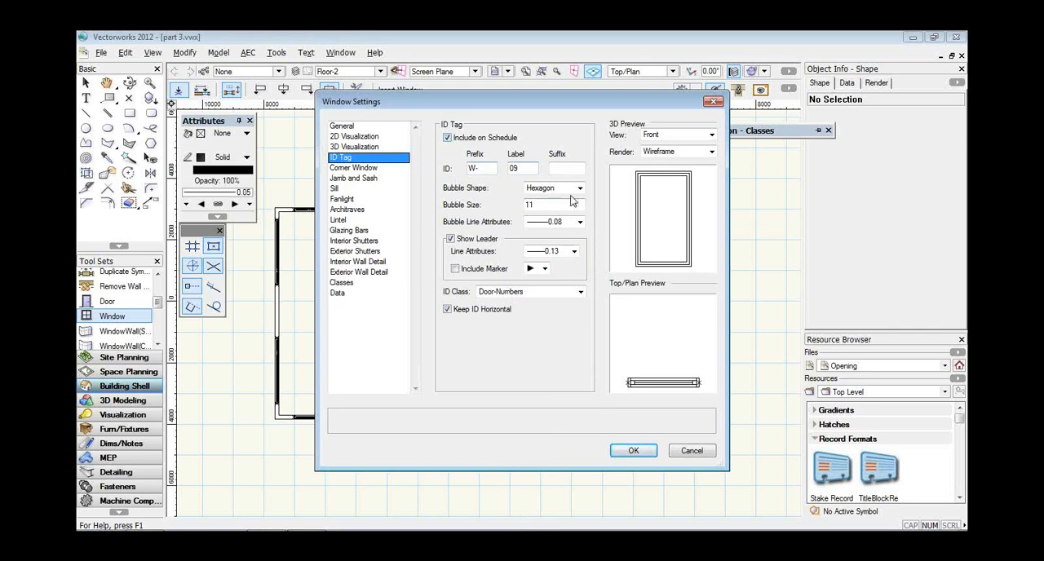
{"action": "left_click_drag", "start_coordinate": [545, 205], "coordinate": [501, 205]}
{"action": "type", "text": "8"}
{"action": "left_click", "coordinate": [634, 451]}
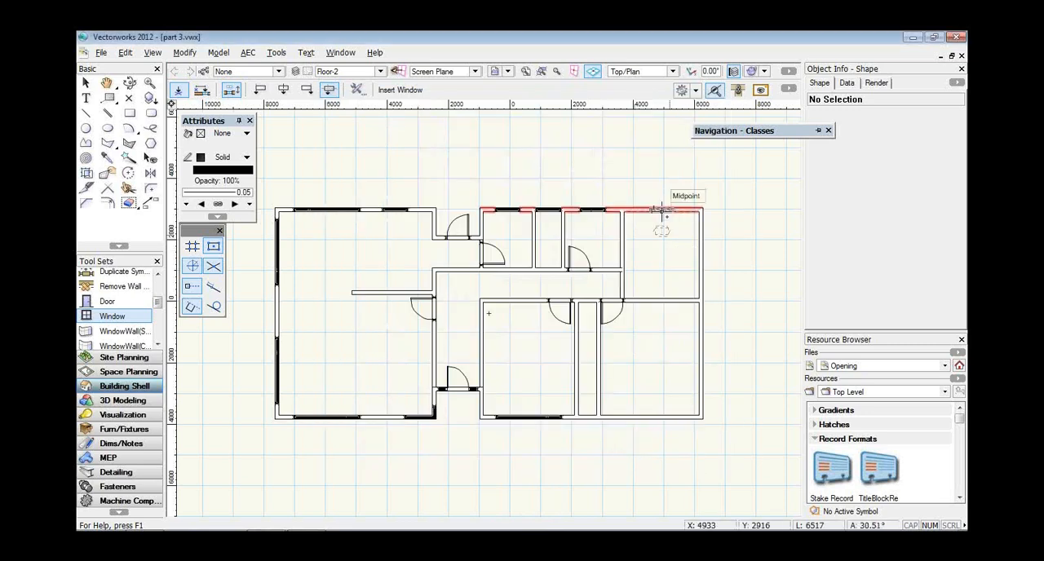
Insert the window in the upper wall of the top-right room and make the Door-Numbers class visible.
{"action": "left_click", "coordinate": [662, 209]}
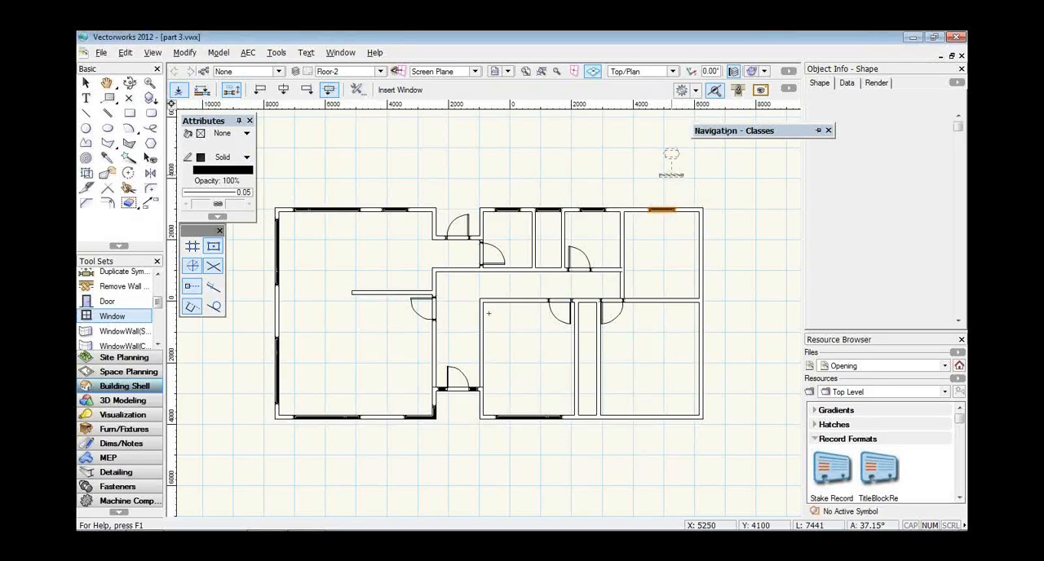
{"action": "mouse_move", "coordinate": [728, 133]}
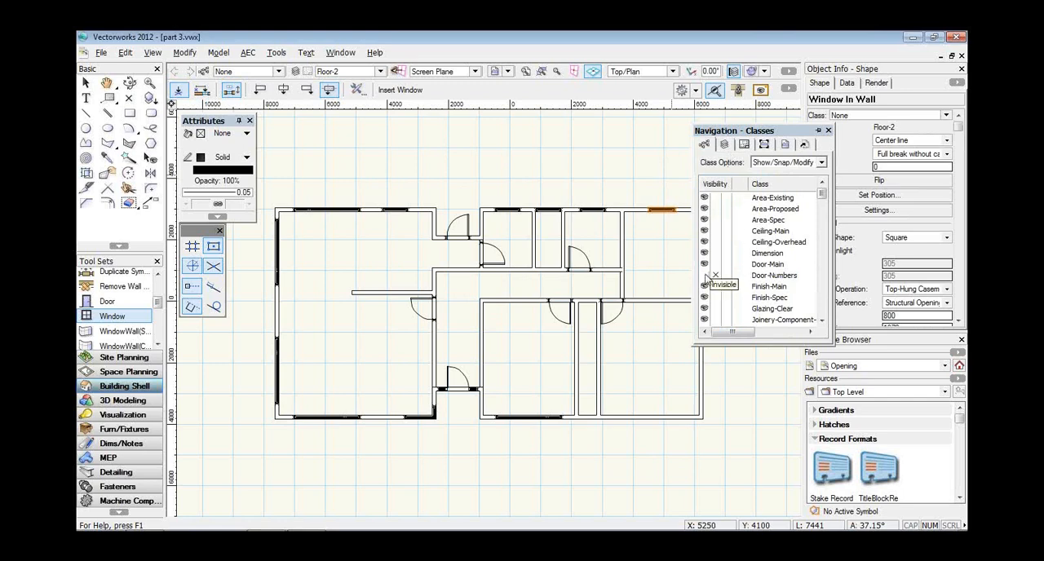
{"action": "left_click", "coordinate": [705, 276]}
{"action": "left_click_drag", "start_coordinate": [757, 139], "coordinate": [785, 144]}
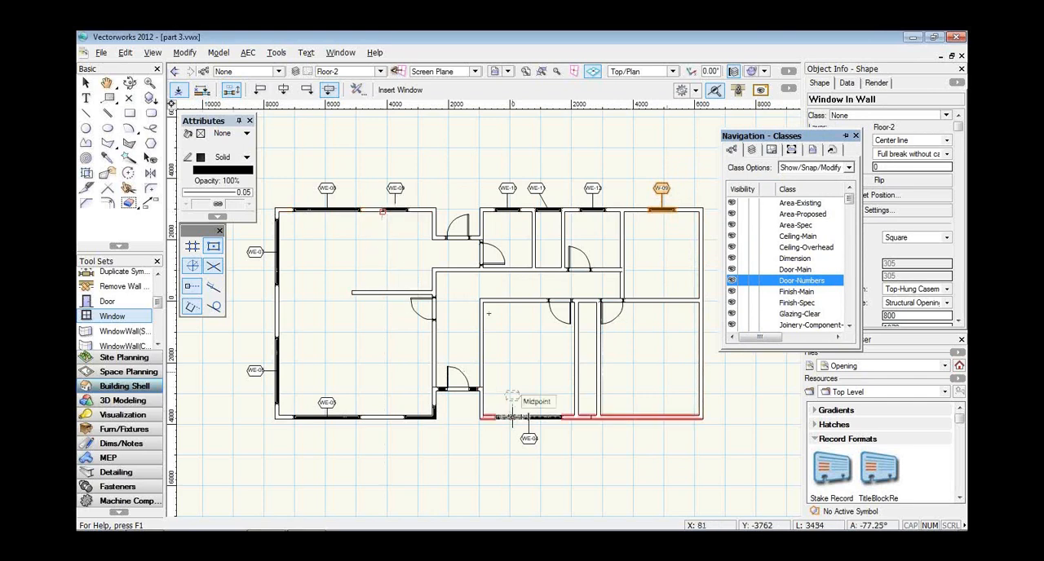
Try Create Similar Object on the existing wide window in the plan's lower wall and accept the shortcut notice.
{"action": "left_click", "coordinate": [511, 418]}
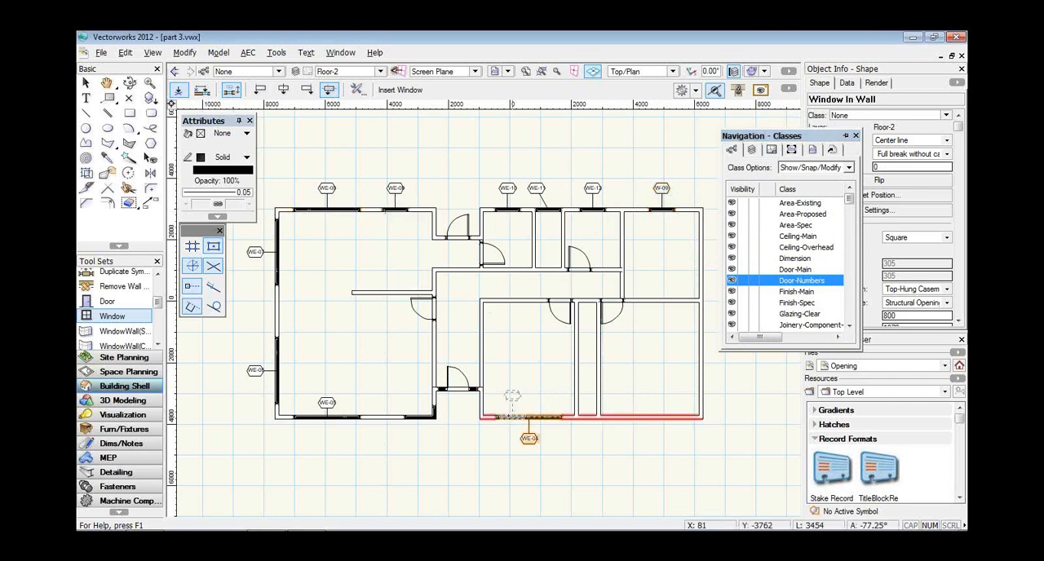
{"action": "right_click", "coordinate": [509, 419]}
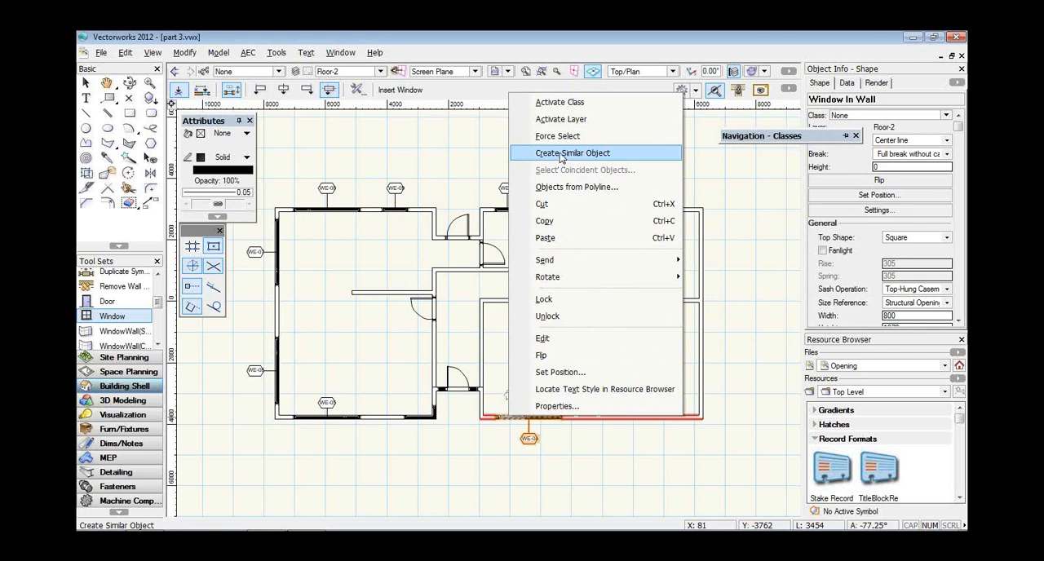
{"action": "left_click", "coordinate": [561, 157]}
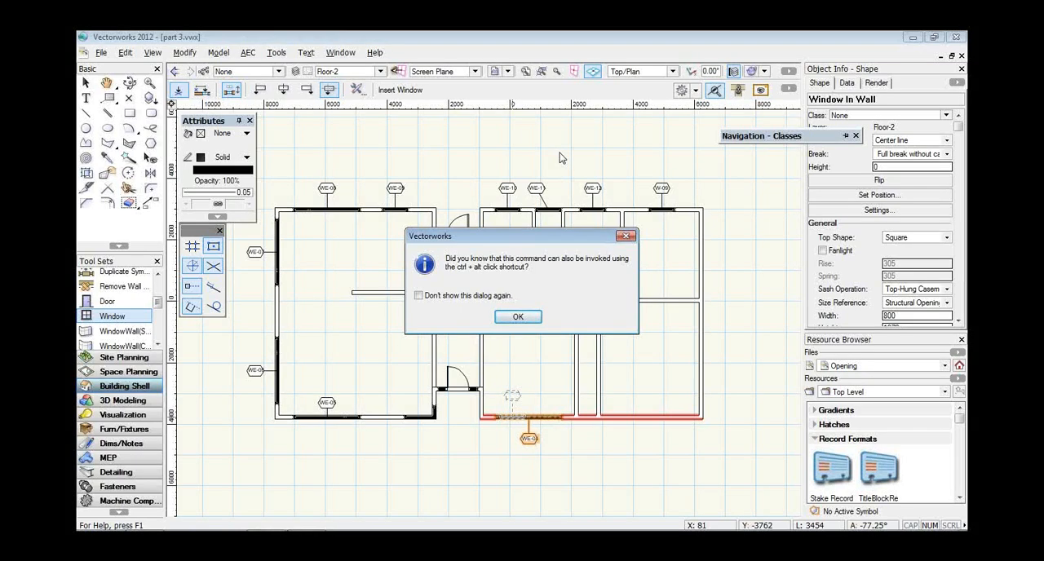
{"action": "left_click", "coordinate": [518, 316]}
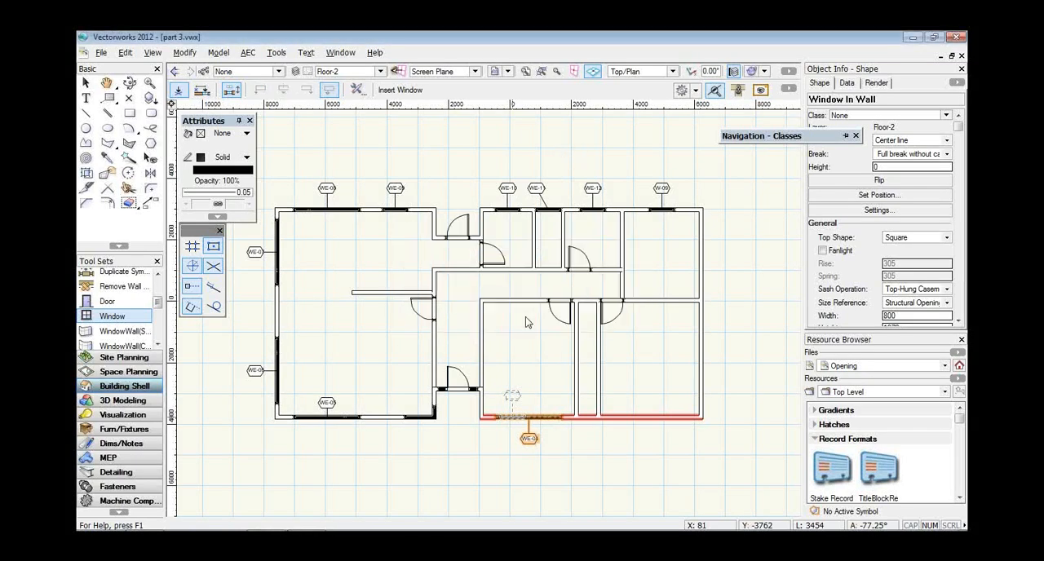
{"action": "left_click", "coordinate": [529, 417]}
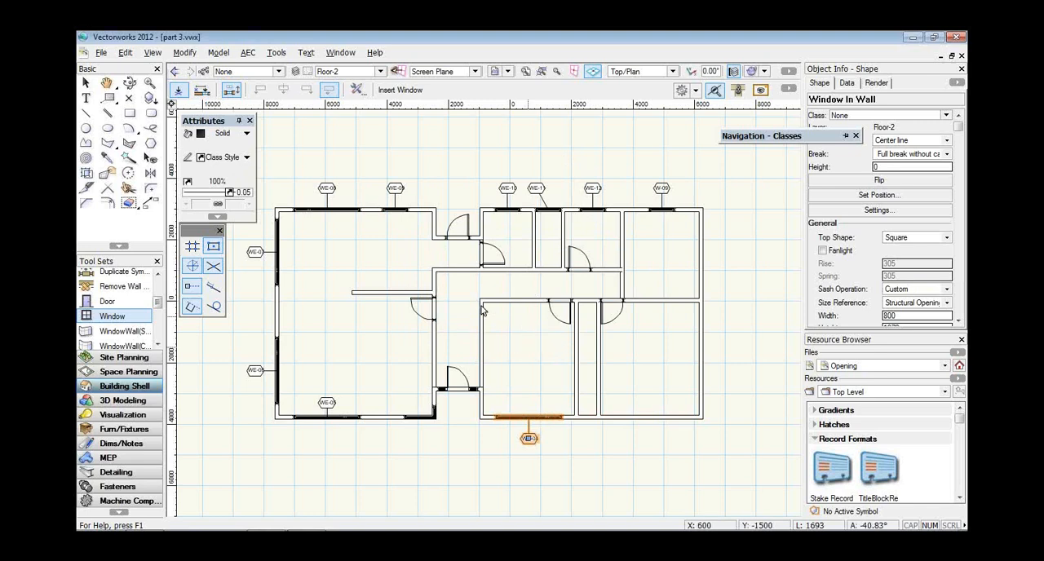
Create a window similar to the wide lower-wall window in the bottom-right room's lower wall, with its ID tag outside.
{"action": "key", "text": "x"}
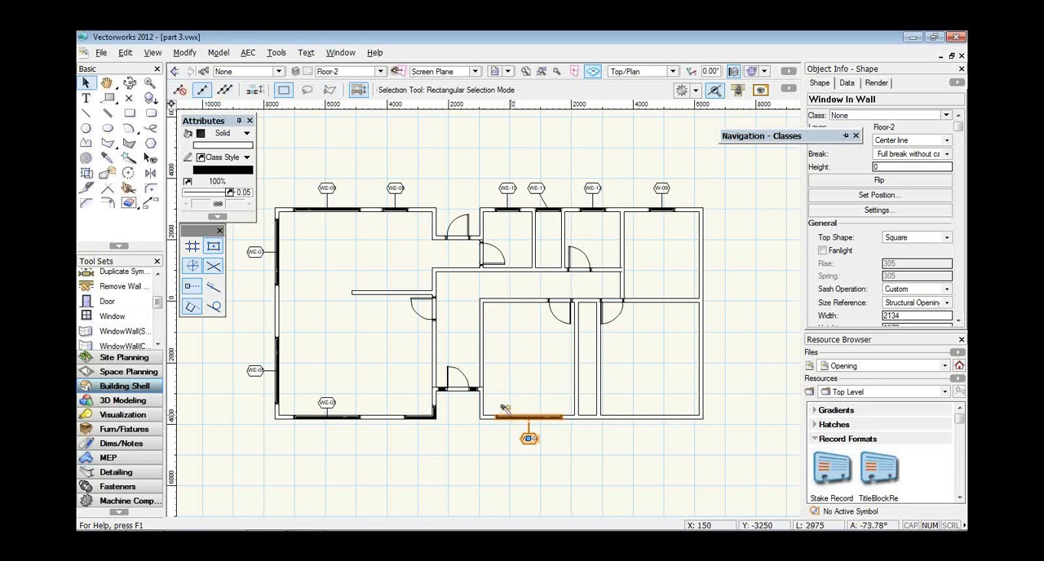
{"action": "left_click", "coordinate": [511, 414], "text": "ctrl+alt"}
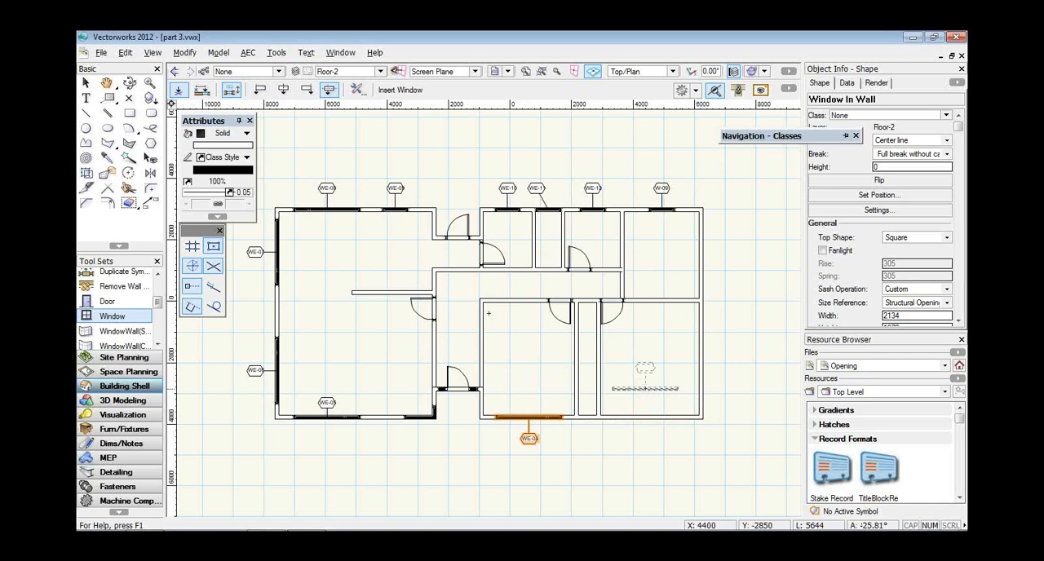
{"action": "left_click", "coordinate": [650, 417]}
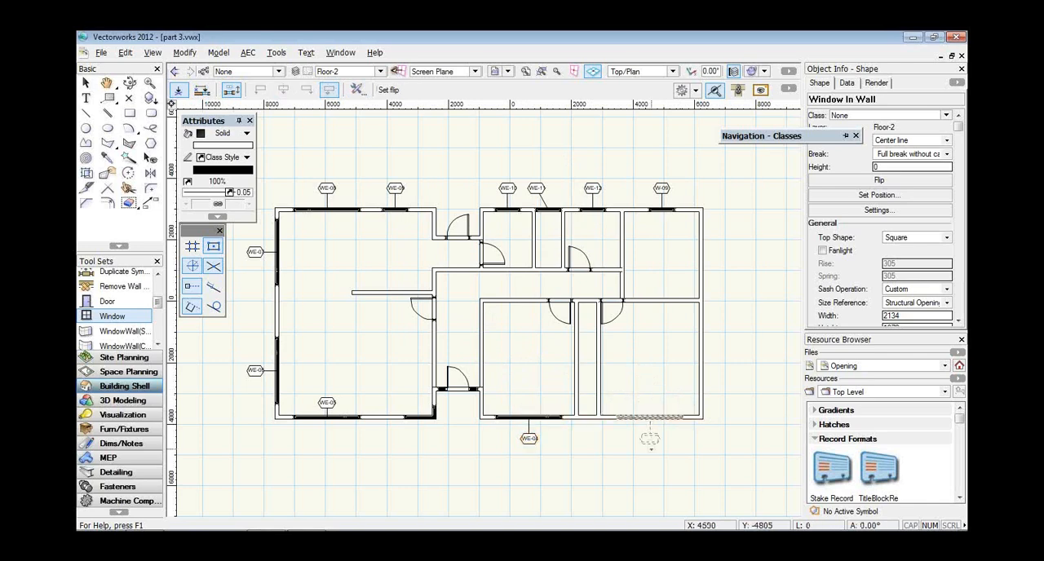
{"action": "left_click", "coordinate": [651, 439]}
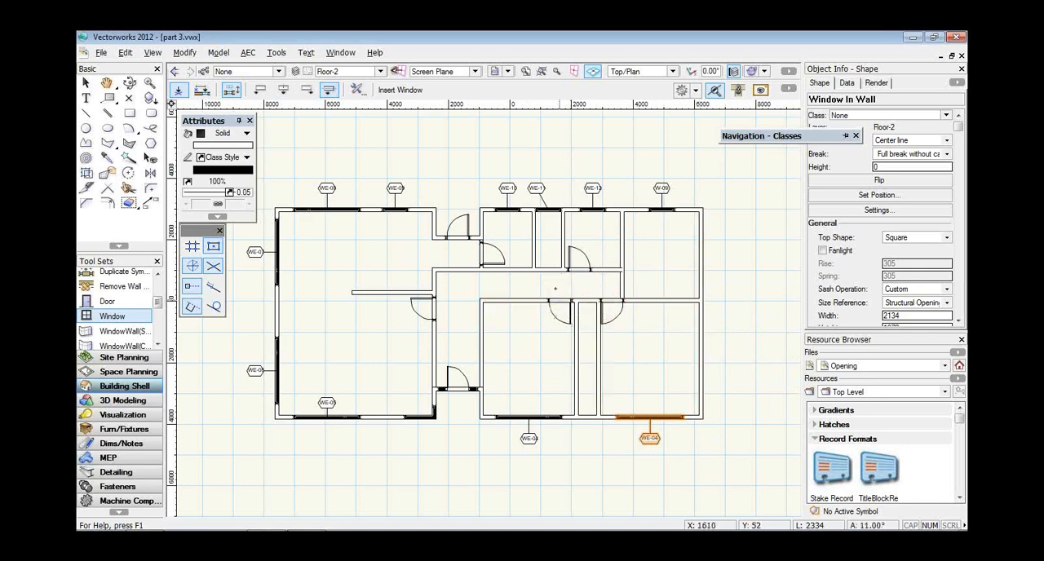
Insert a door in the lower wall of the narrow room between the two upper bathrooms, swinging into that room.
{"action": "key", "text": "alt+shift+d"}
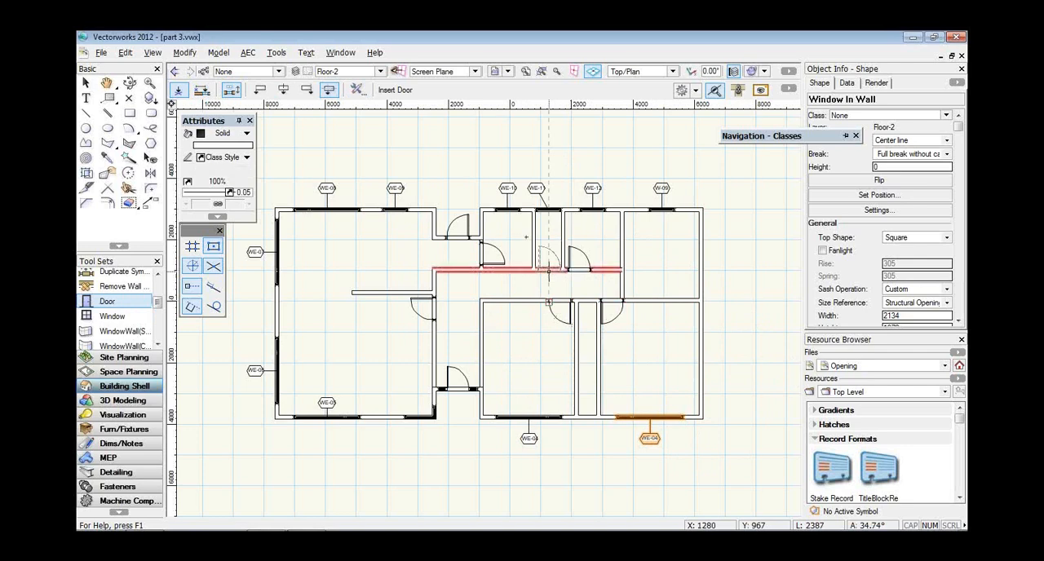
{"action": "left_click", "coordinate": [548, 272]}
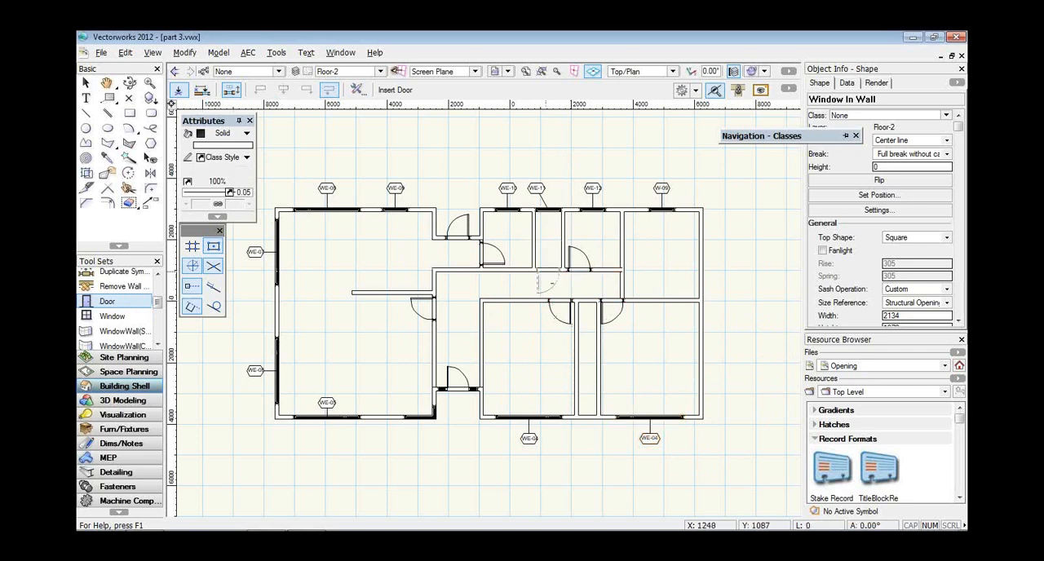
{"action": "left_click", "coordinate": [511, 238]}
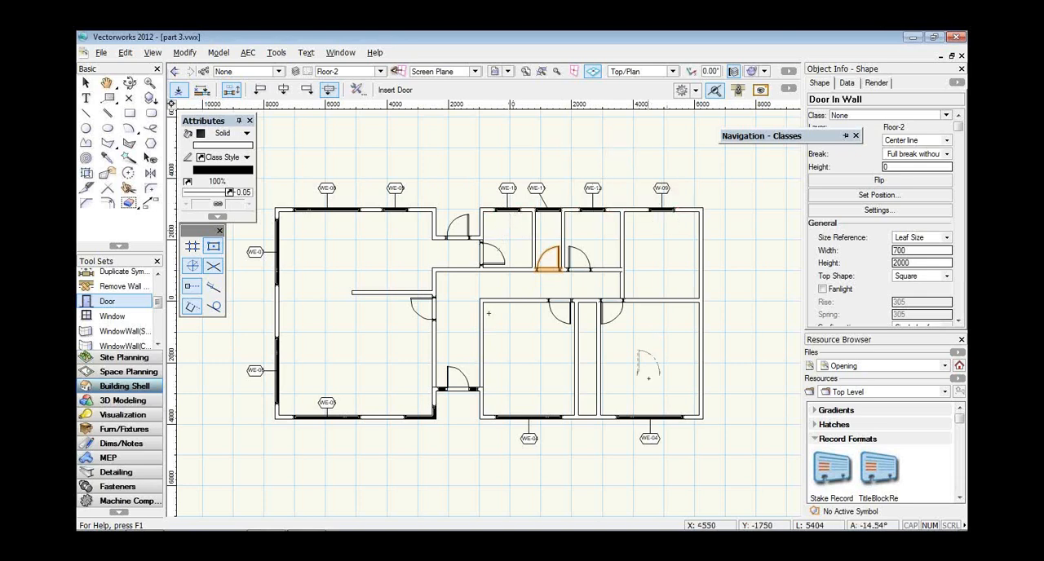
Insert matching wide windows in the right-hand outer wall of the bottom-right and top-right rooms, with their ID tags outside.
{"action": "left_click", "coordinate": [661, 412]}
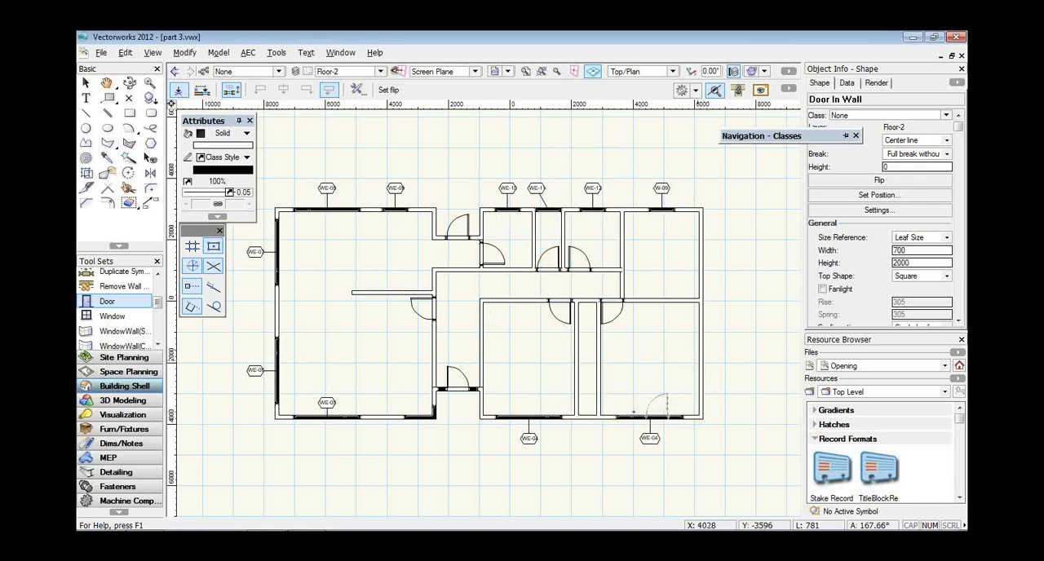
{"action": "key", "text": "Escape"}
{"action": "left_click", "coordinate": [631, 415]}
{"action": "left_click", "coordinate": [689, 353]}
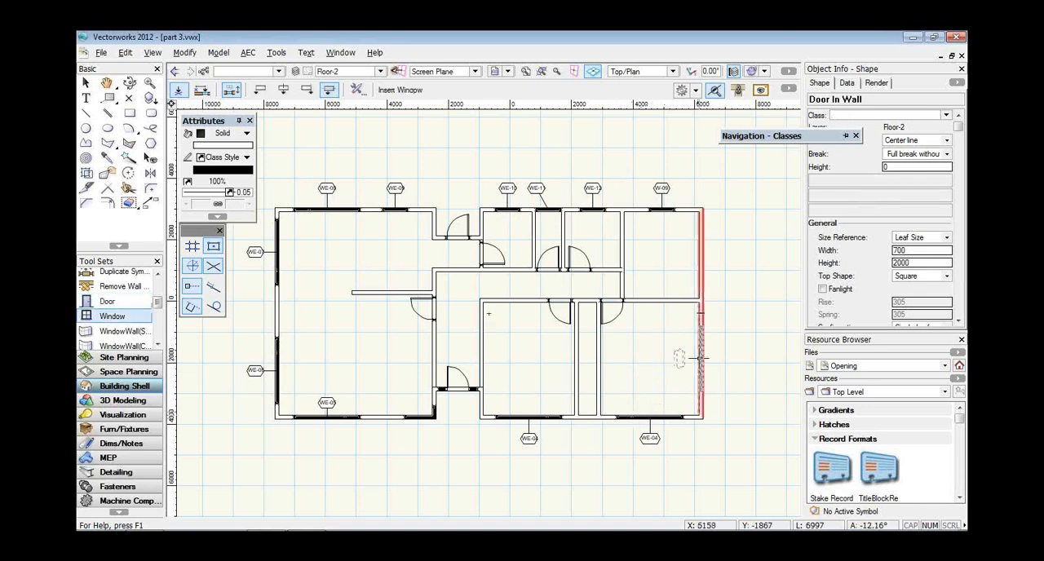
{"action": "left_click", "coordinate": [702, 359]}
{"action": "left_click", "coordinate": [708, 358]}
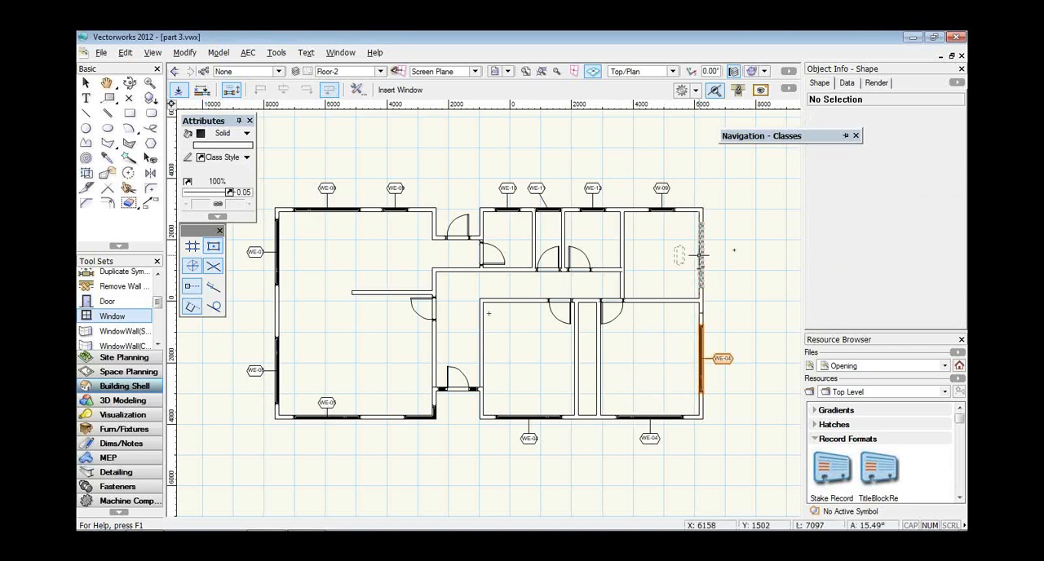
{"action": "left_click", "coordinate": [701, 255]}
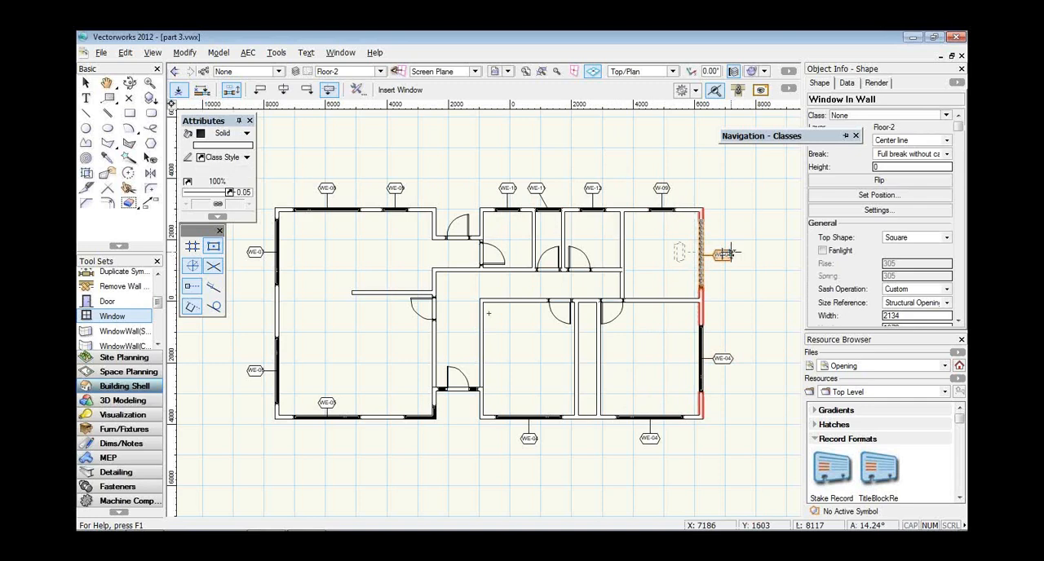
{"action": "key", "text": "x"}
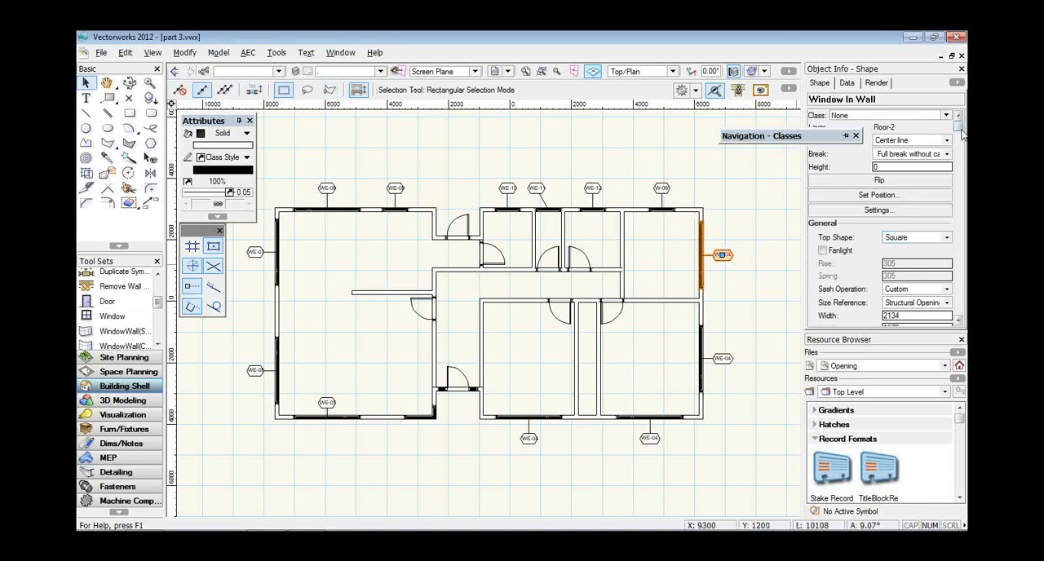
Check the ID Tag settings of the window in the top-right room's outer wall and clear the selection.
{"action": "left_click_drag", "start_coordinate": [961, 130], "coordinate": [960, 177]}
{"action": "left_click_drag", "start_coordinate": [895, 215], "coordinate": [880, 215]}
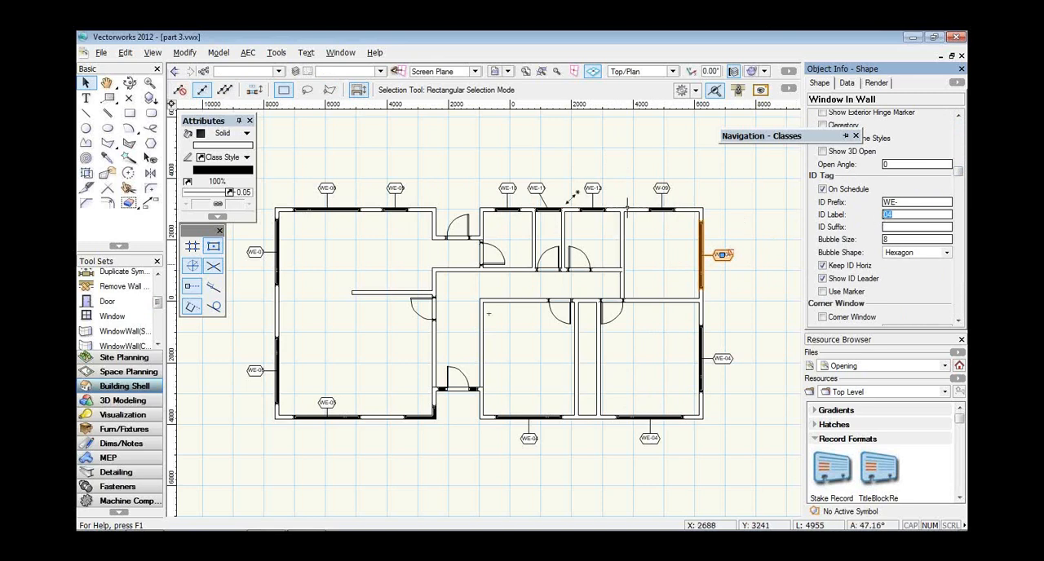
{"action": "left_click", "coordinate": [550, 157]}
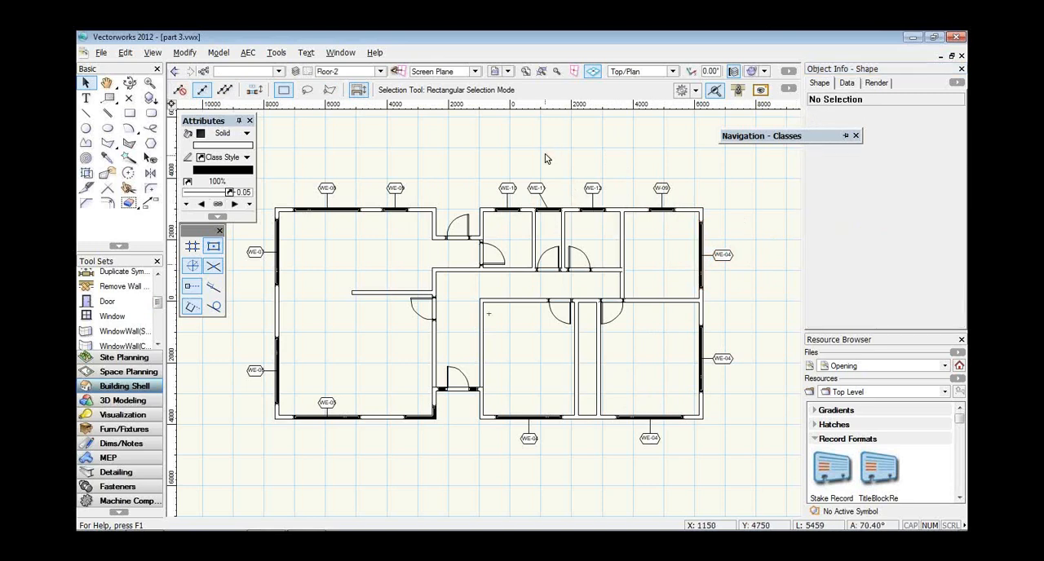
Inspect the walls and openings in Right Isometric view and return to Top/Plan.
{"action": "left_click", "coordinate": [675, 74]}
{"action": "left_click", "coordinate": [655, 186]}
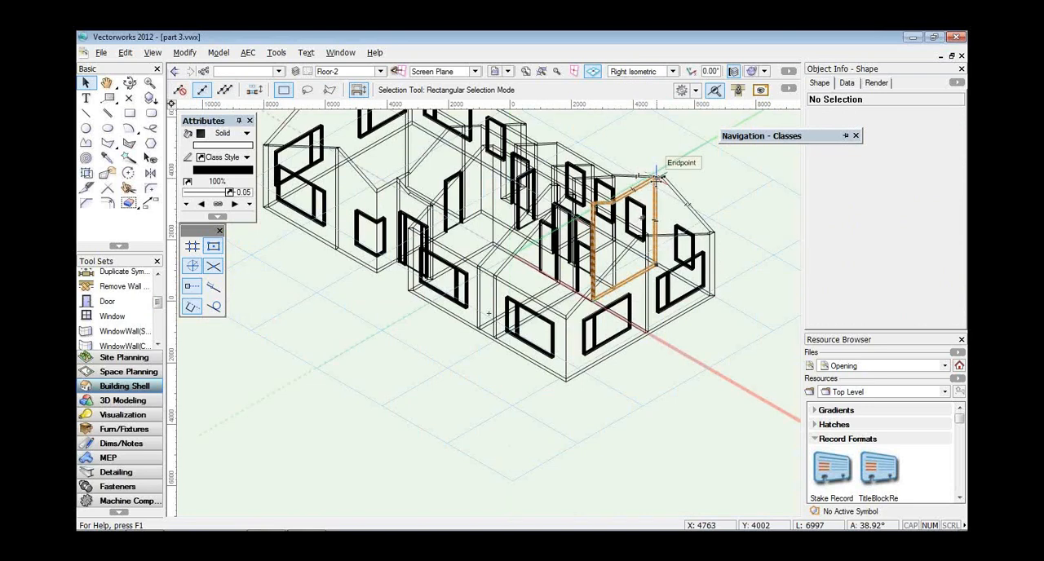
{"action": "left_click", "coordinate": [662, 73]}
{"action": "left_click", "coordinate": [668, 104]}
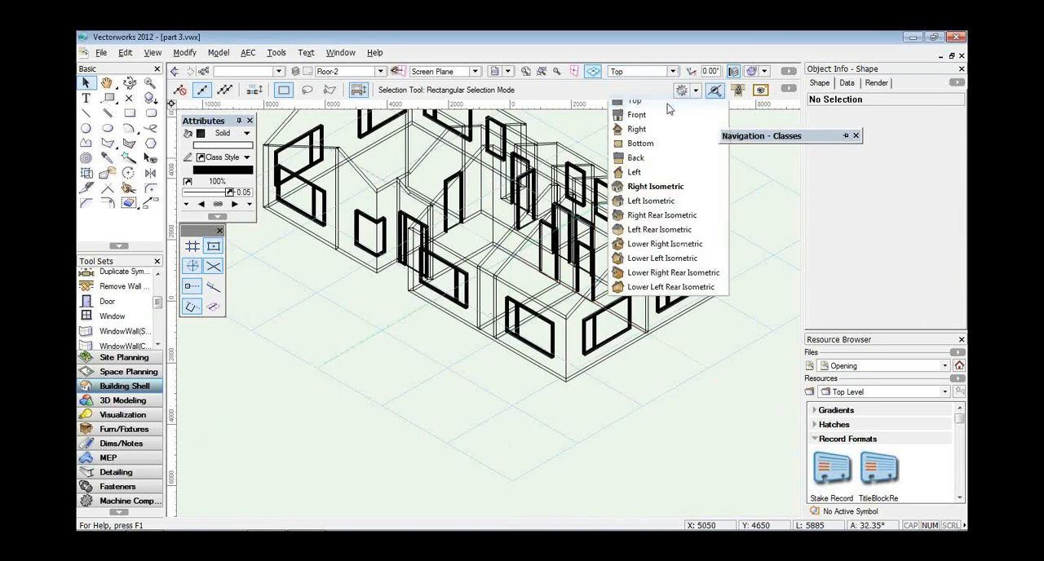
{"action": "left_click", "coordinate": [669, 89]}
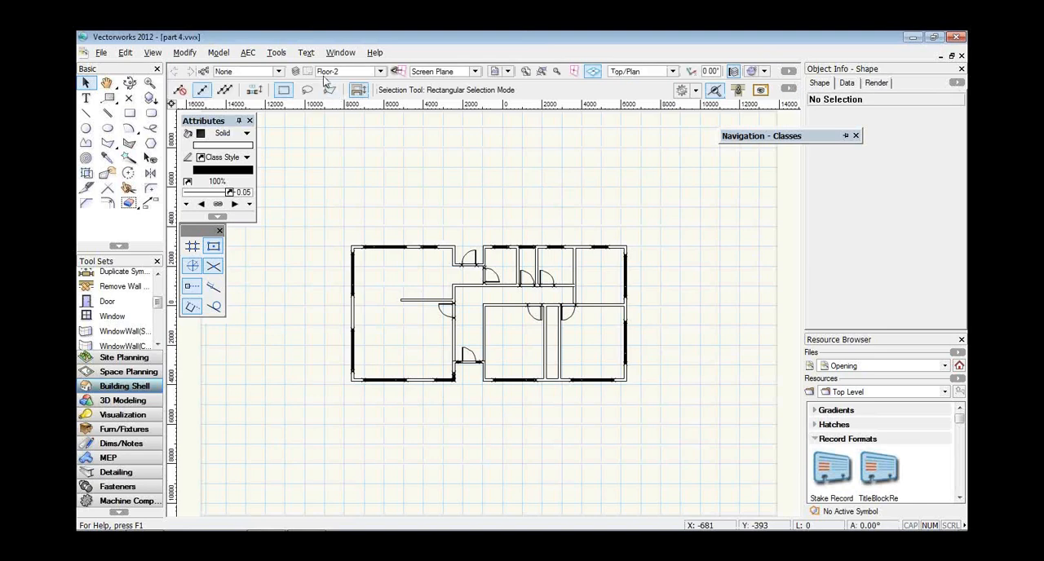
Look at sheet layers 002 [Demolition Plan] and 001 [Cover Sheet] in part 4.vwx and return to the Floor-2 layer.
{"action": "left_click", "coordinate": [377, 72]}
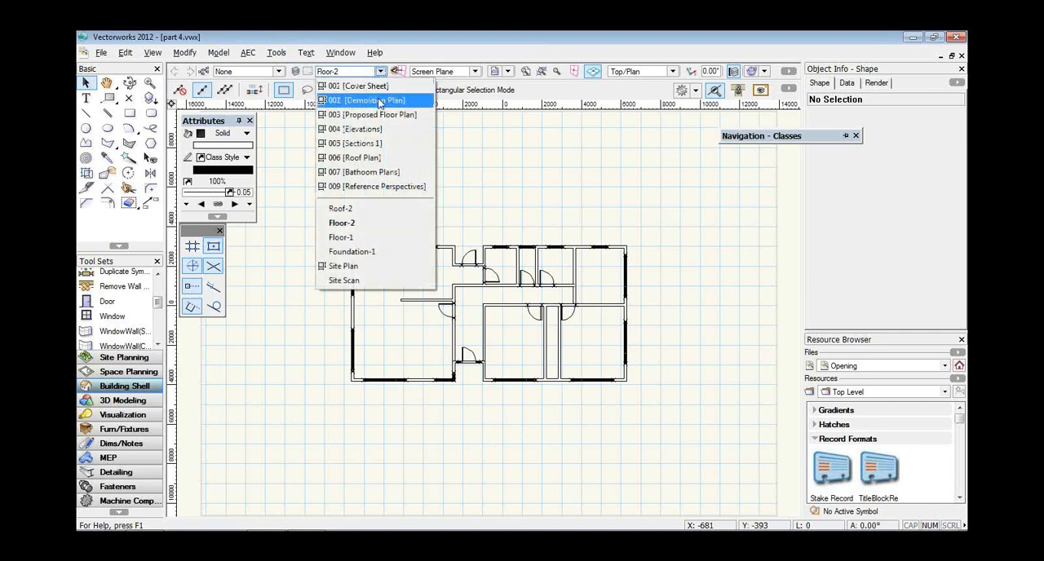
{"action": "left_click", "coordinate": [378, 101]}
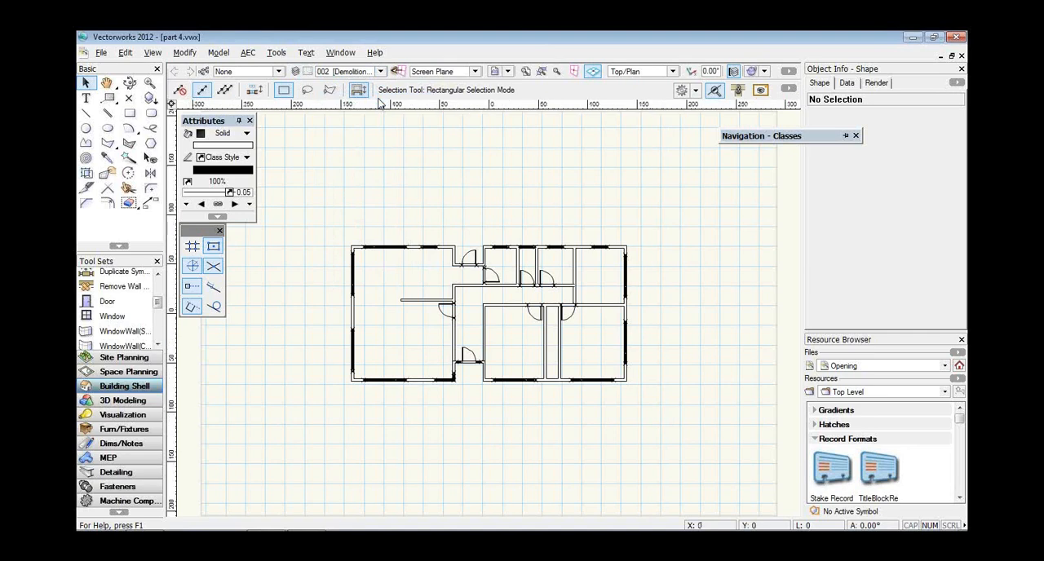
{"action": "left_click", "coordinate": [380, 72]}
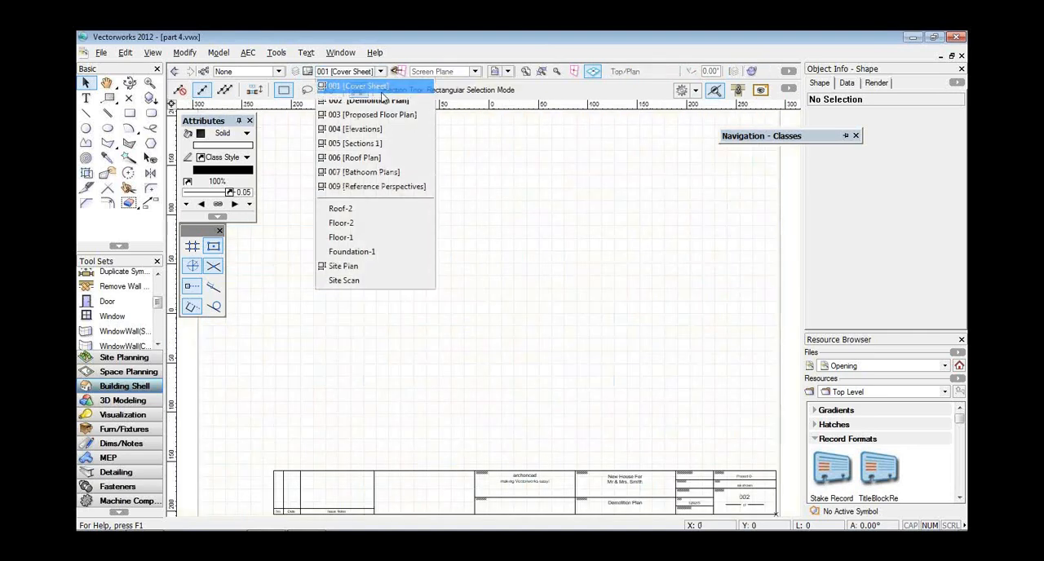
{"action": "left_click", "coordinate": [380, 86]}
{"action": "left_click", "coordinate": [381, 72]}
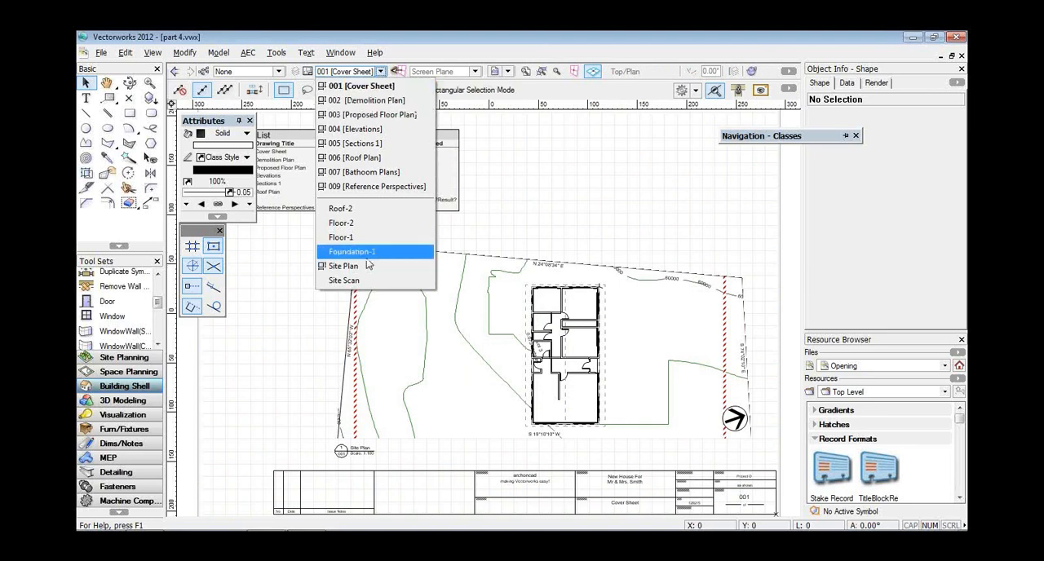
{"action": "left_click", "coordinate": [366, 226]}
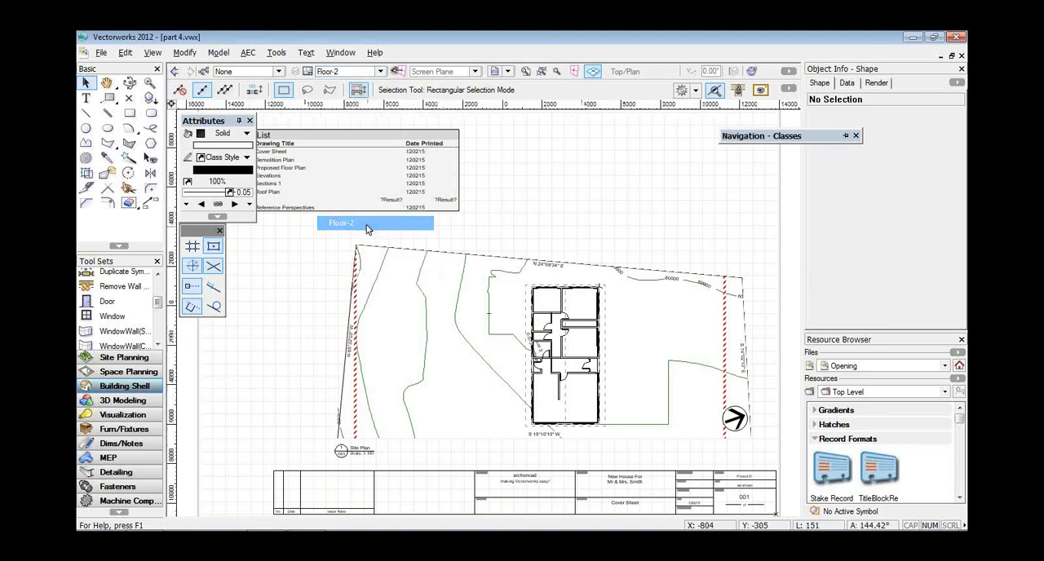
Draw a rectangle about 17920 by 10346 mm around the whole floor plan and check the visibility of the Door-Numbers class.
{"action": "left_click", "coordinate": [135, 117]}
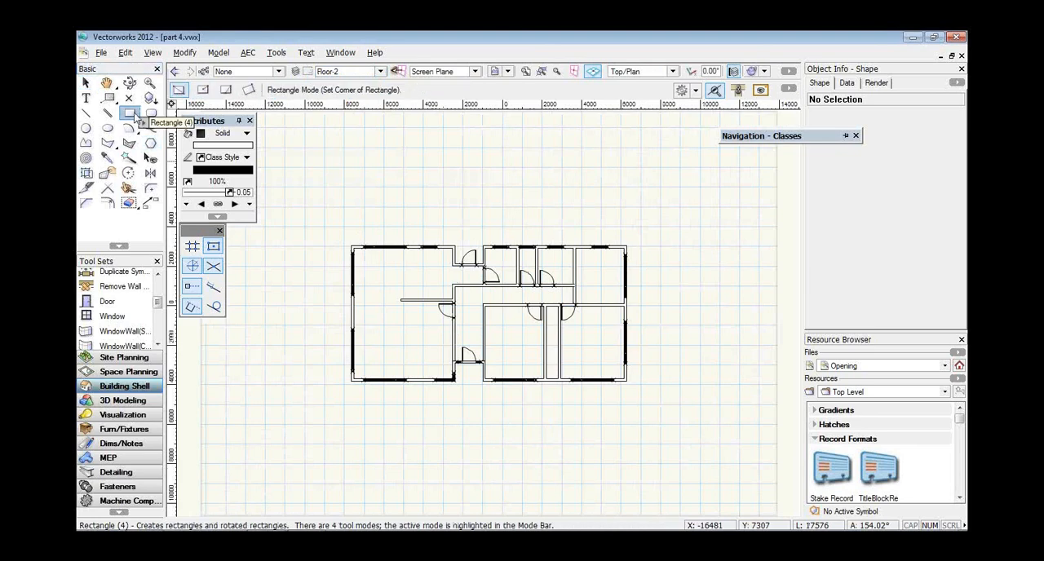
{"action": "left_click", "coordinate": [318, 214]}
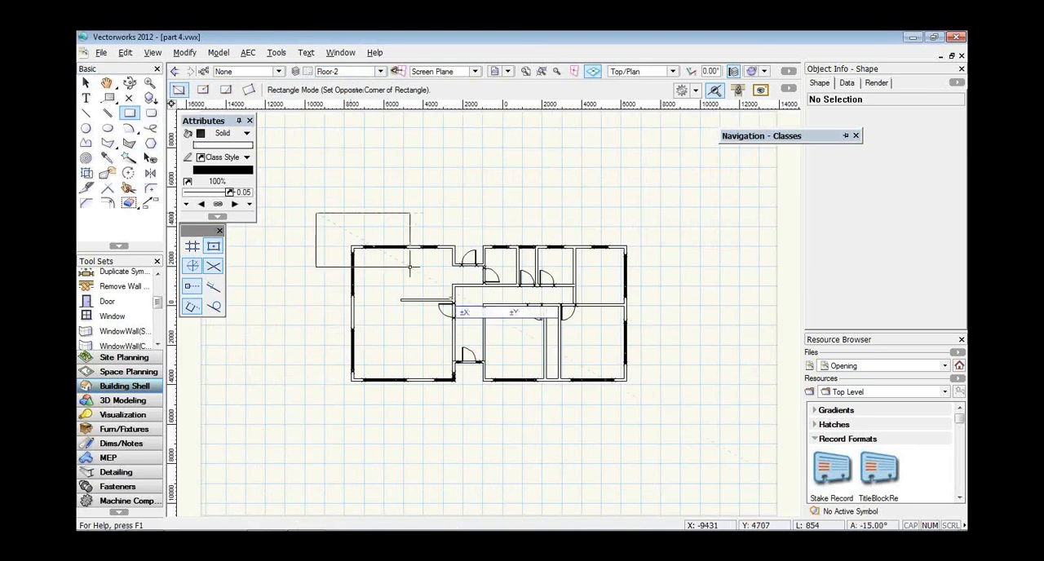
{"action": "left_click", "coordinate": [670, 417]}
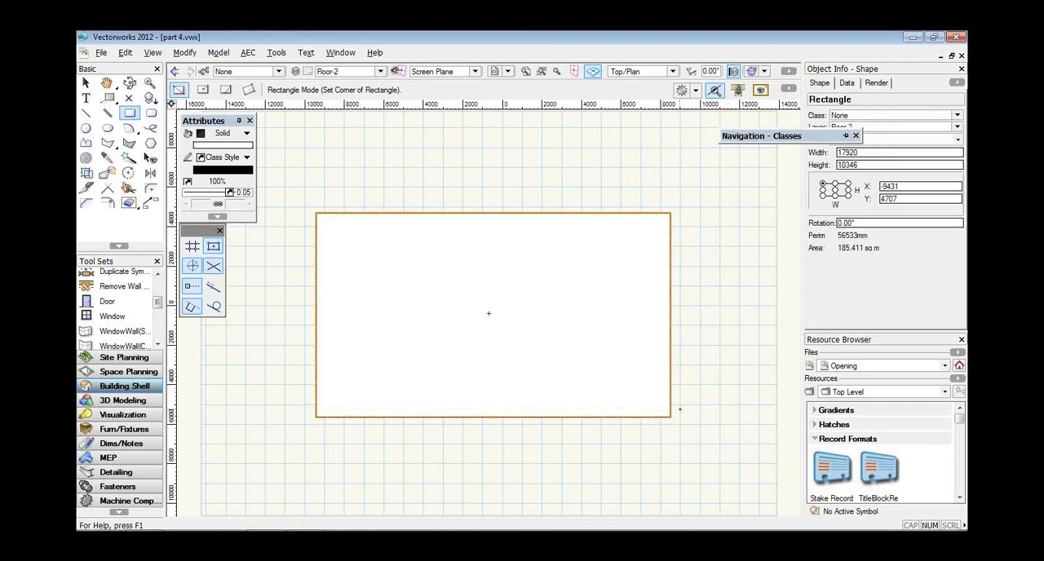
{"action": "mouse_move", "coordinate": [788, 141]}
{"action": "left_click_drag", "start_coordinate": [788, 141], "coordinate": [714, 136]}
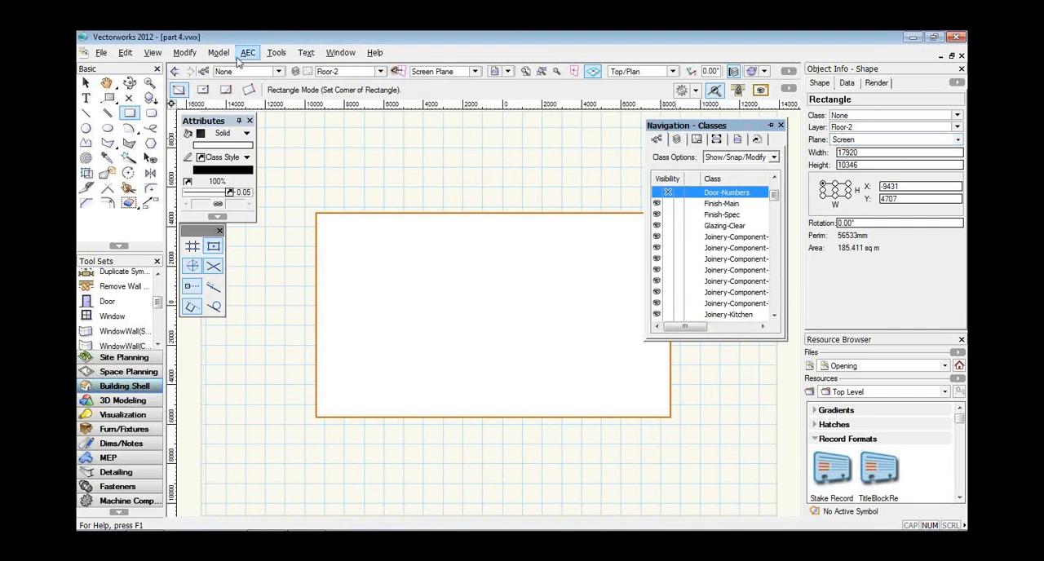
Start creating a viewport cropped by the rectangle and name it demo plan.
{"action": "left_click", "coordinate": [154, 53]}
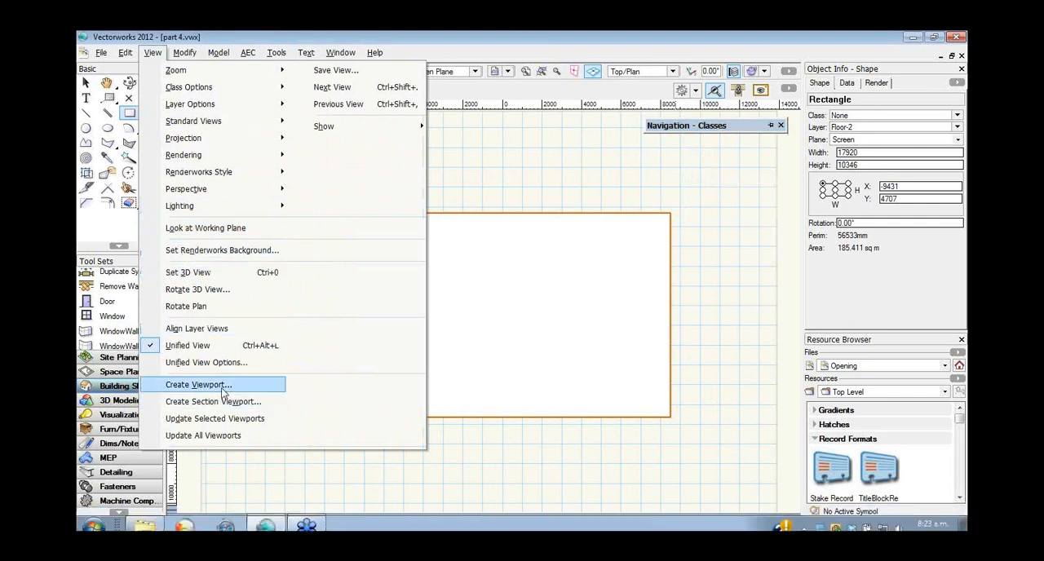
{"action": "left_click", "coordinate": [223, 393]}
{"action": "type", "text": "d"}
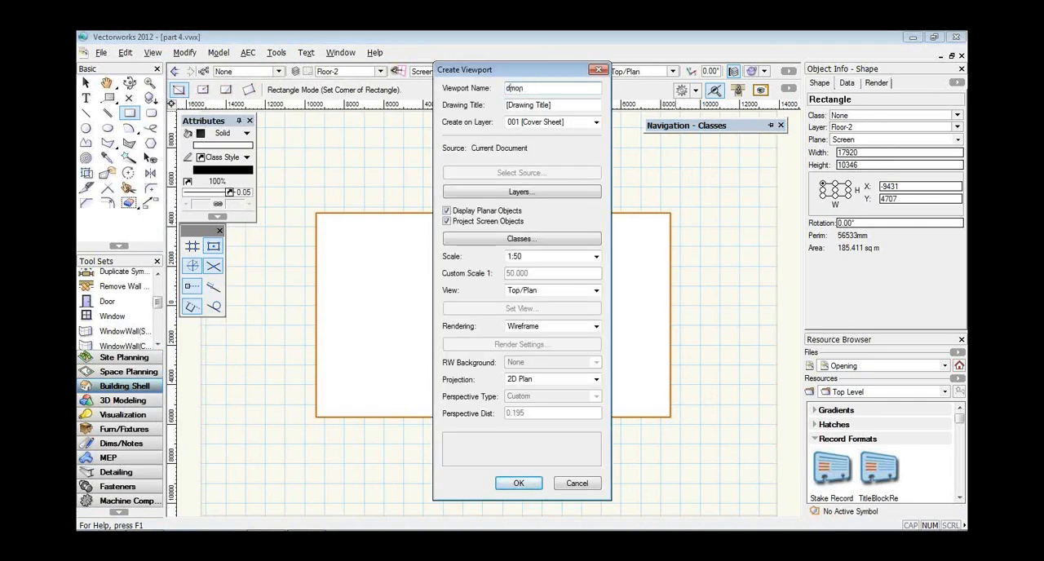
{"action": "type", "text": "emo plan"}
{"action": "key", "text": "Tab"}
Give the viewport the drawing title Existing and Demolition Plan and place it on sheet layer 002 [Demolition Plan].
{"action": "type", "text": "D"}
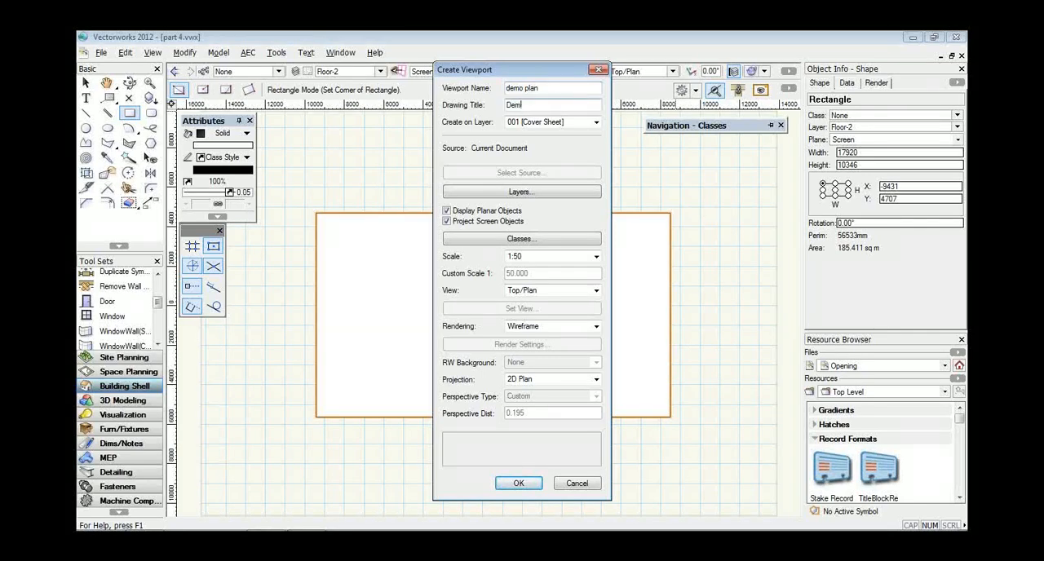
{"action": "key", "text": "BackSpace"}
{"action": "type", "text": "Existing and Demolition Plan"}
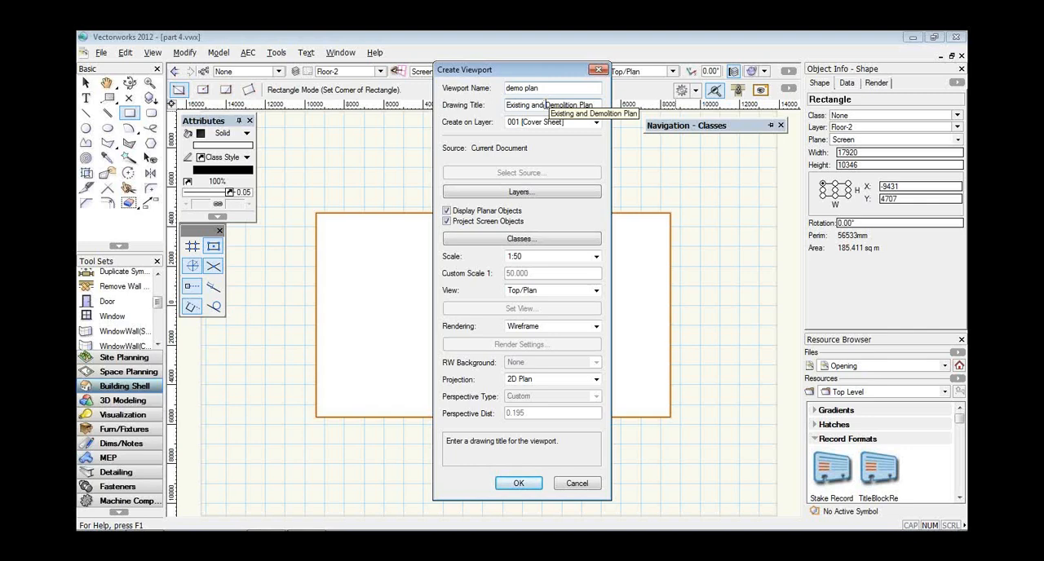
{"action": "left_click", "coordinate": [561, 122]}
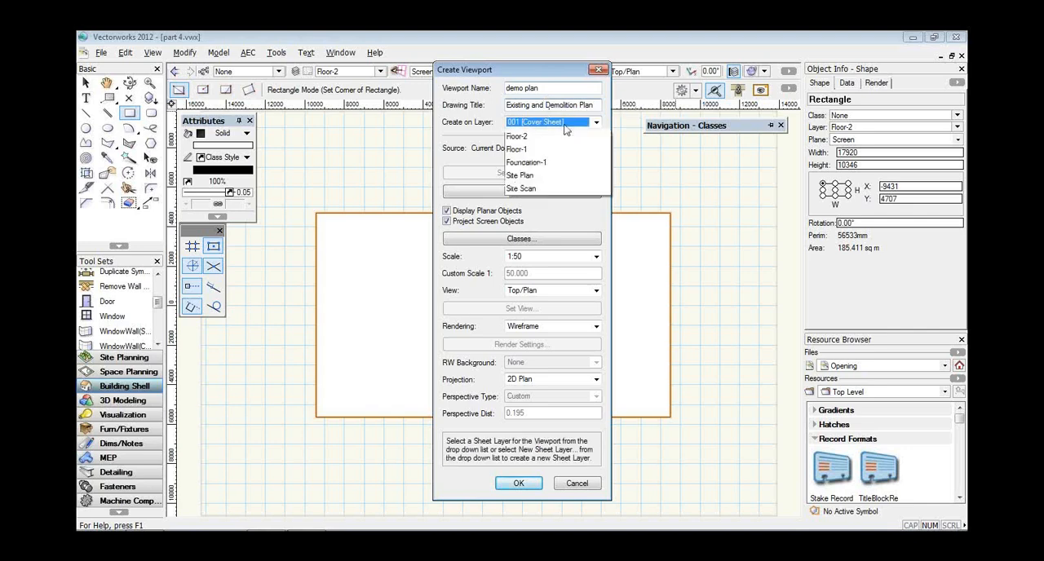
{"action": "left_click", "coordinate": [561, 188]}
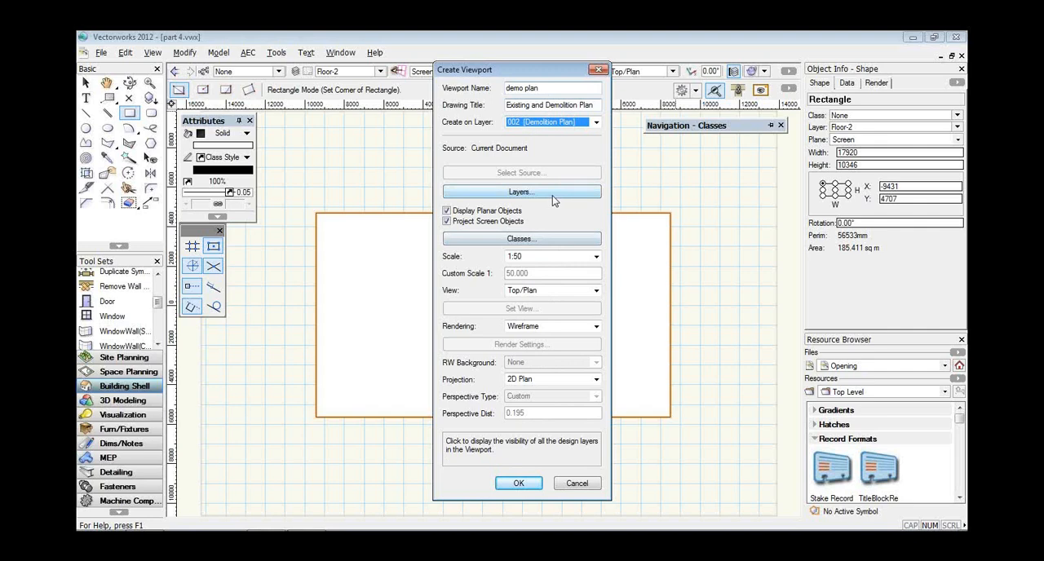
Make the Area-Existing, Area-Proposed and Area-Spec classes invisible in the viewport's class properties.
{"action": "left_click", "coordinate": [548, 241]}
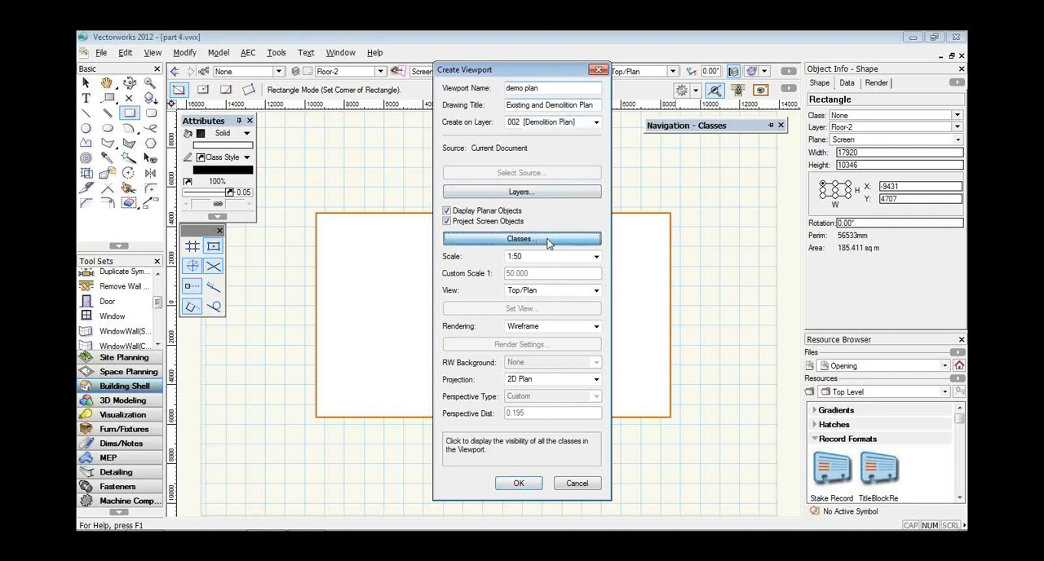
{"action": "left_click", "coordinate": [483, 242]}
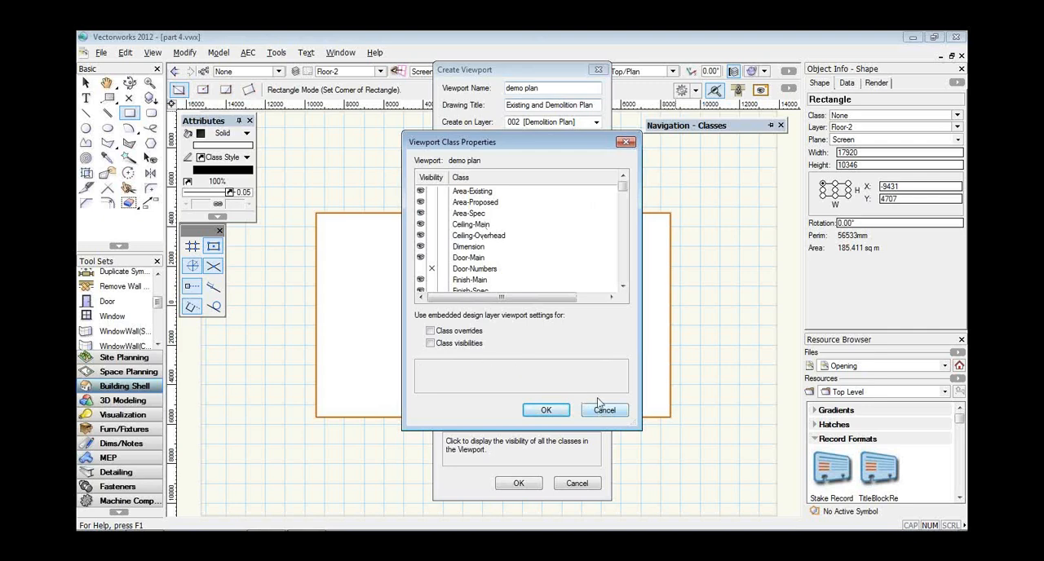
{"action": "left_click", "coordinate": [432, 192]}
{"action": "left_click", "coordinate": [432, 202]}
{"action": "left_click", "coordinate": [432, 213]}
{"action": "left_click", "coordinate": [432, 224]}
{"action": "left_click", "coordinate": [431, 225]}
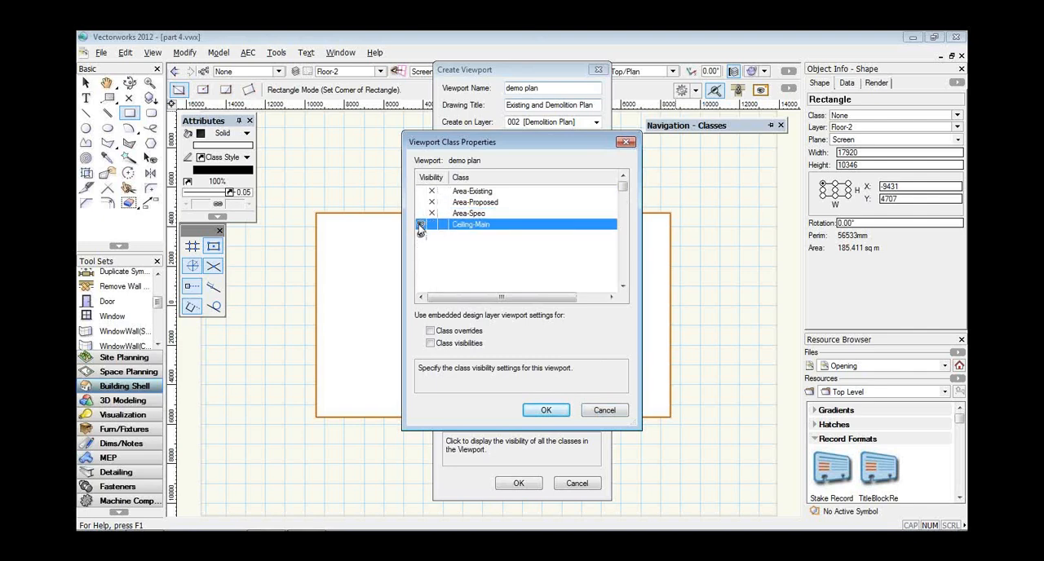
{"action": "left_click_drag", "start_coordinate": [624, 187], "coordinate": [623, 277]}
{"action": "left_click", "coordinate": [546, 410]}
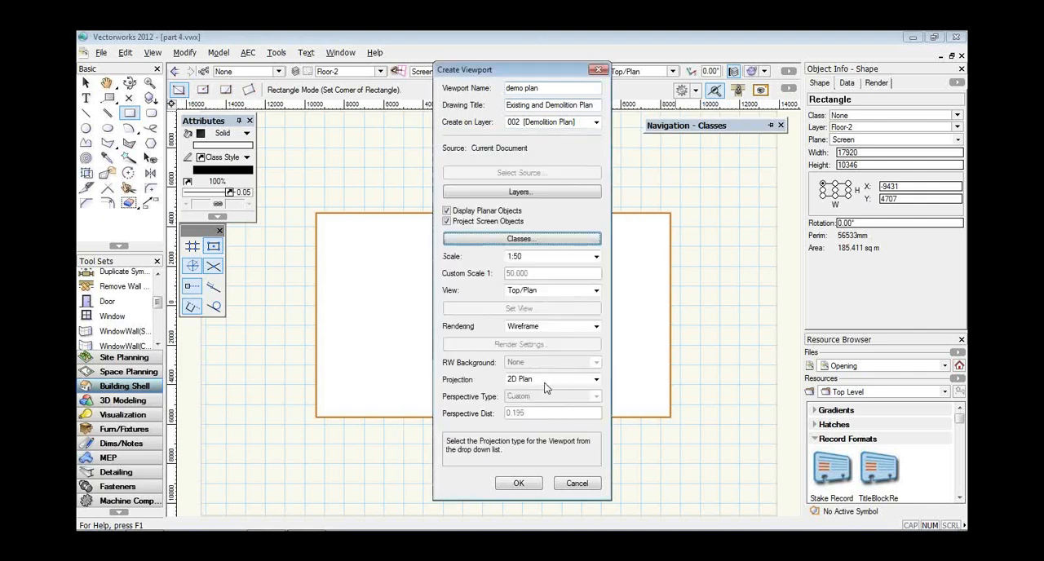
Create the viewport and move it slightly up and left on the sheet to about X -185, Y 120.
{"action": "left_click", "coordinate": [522, 485]}
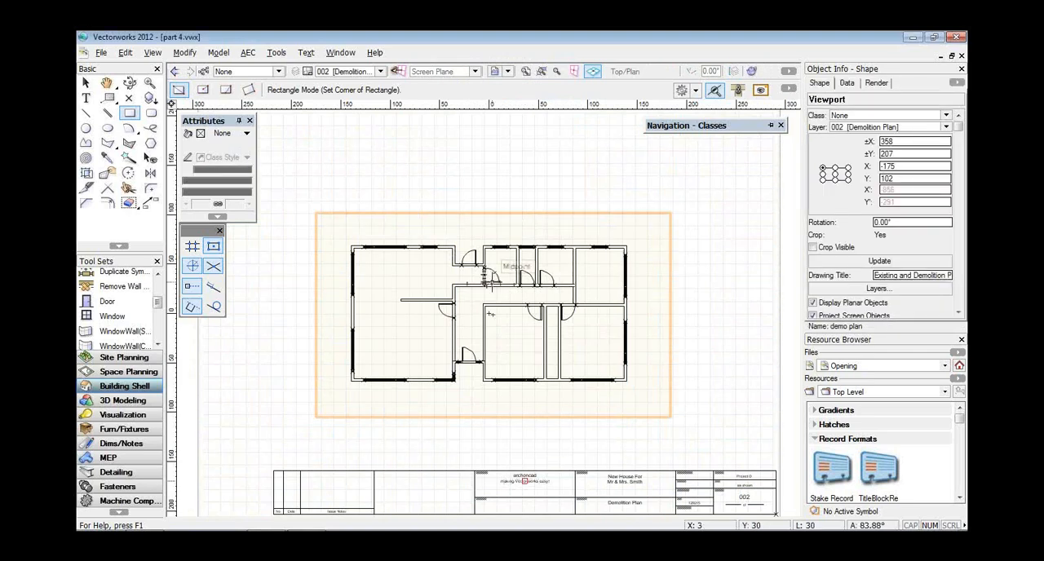
{"action": "scroll", "coordinate": [490, 281], "scroll_direction": "up", "scroll_amount": 2}
{"action": "key", "text": "x"}
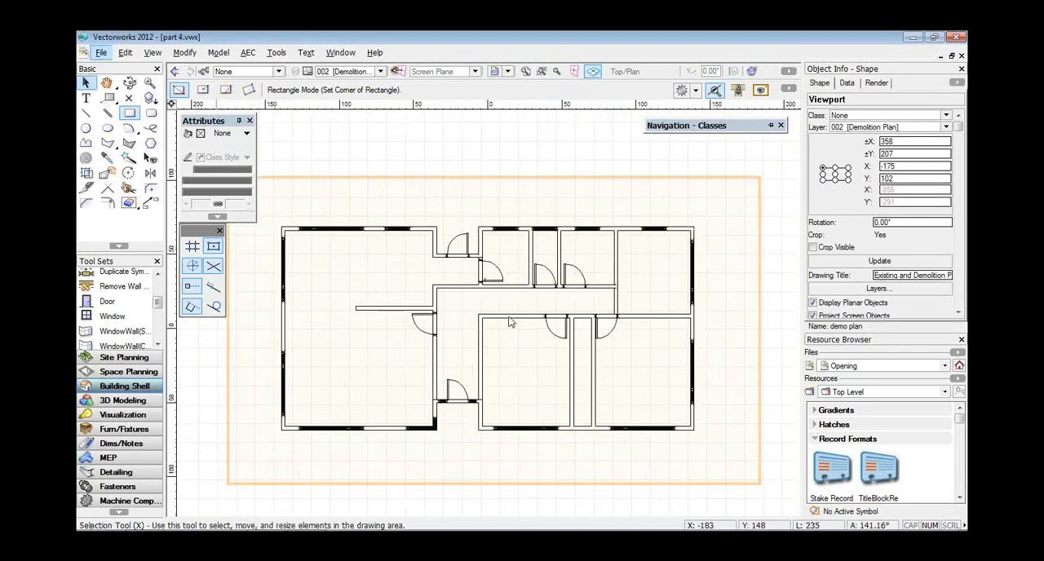
{"action": "left_click_drag", "start_coordinate": [509, 313], "coordinate": [498, 289]}
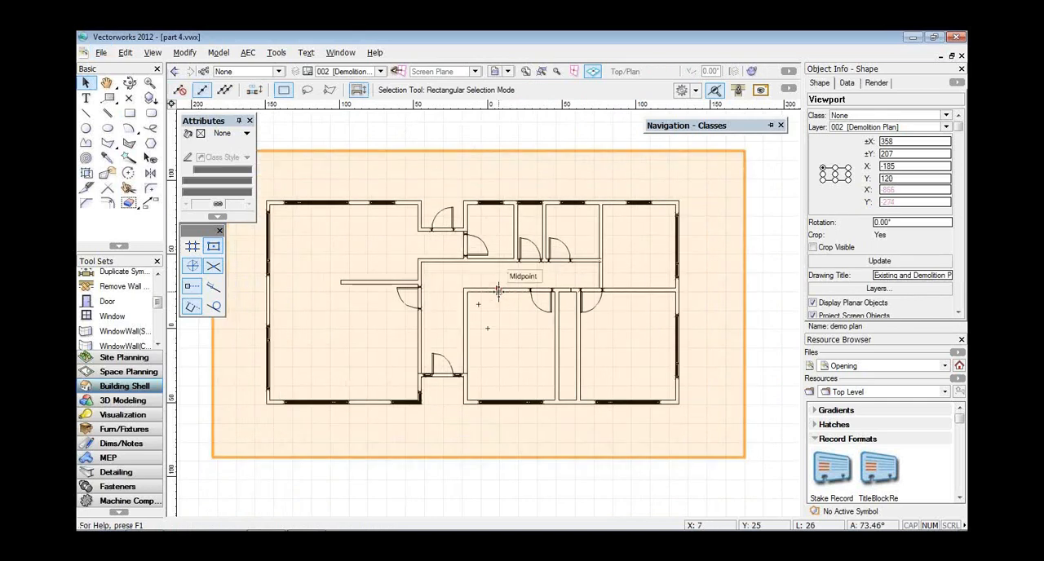
Edit the viewport's annotations and place a drawing label below the plan's lower-left corner, at about X -7569, Y -3507.
{"action": "right_click", "coordinate": [500, 297]}
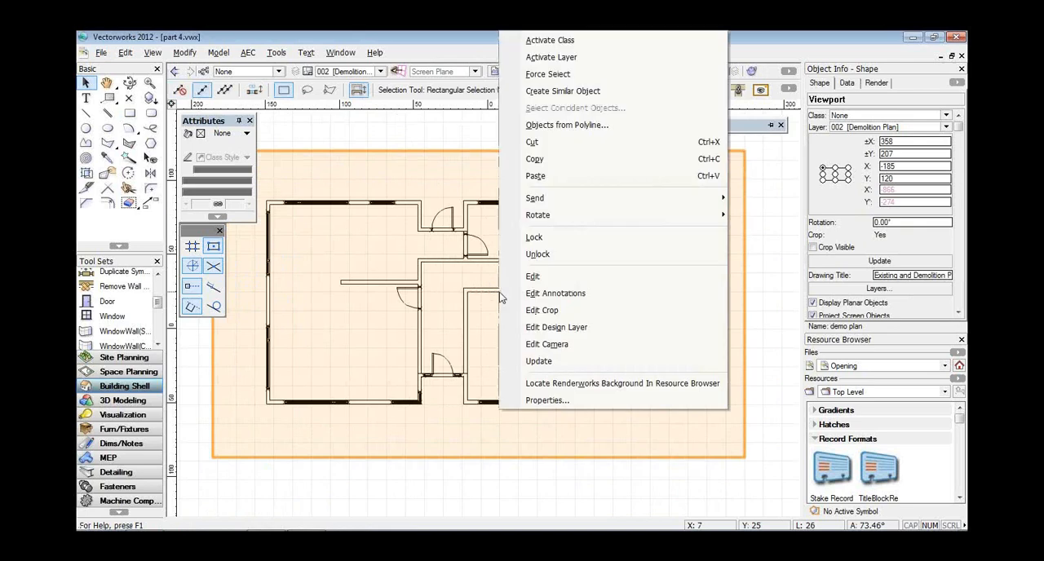
{"action": "left_click", "coordinate": [586, 293]}
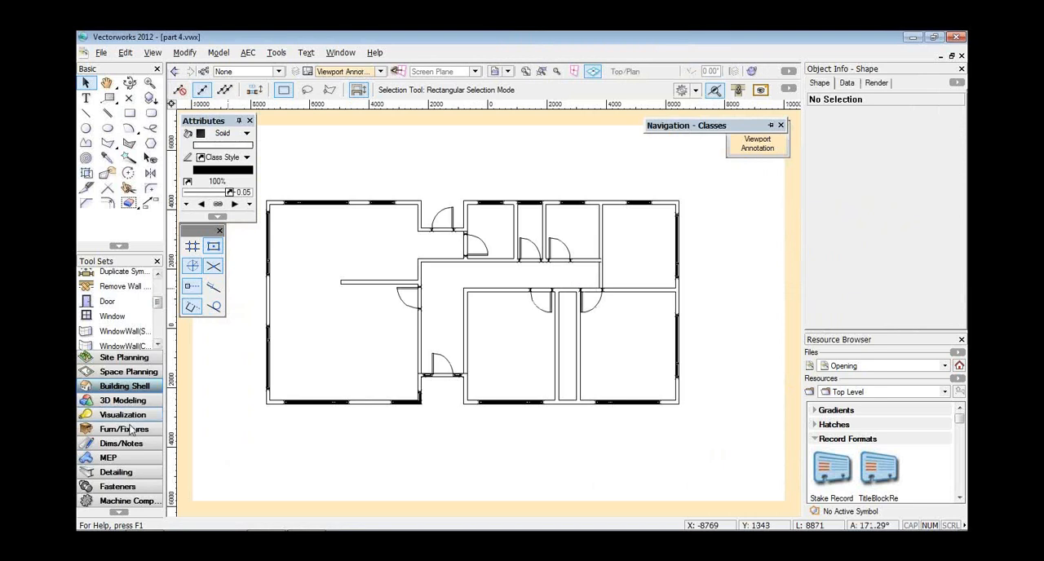
{"action": "left_click", "coordinate": [118, 473]}
{"action": "left_click", "coordinate": [121, 444]}
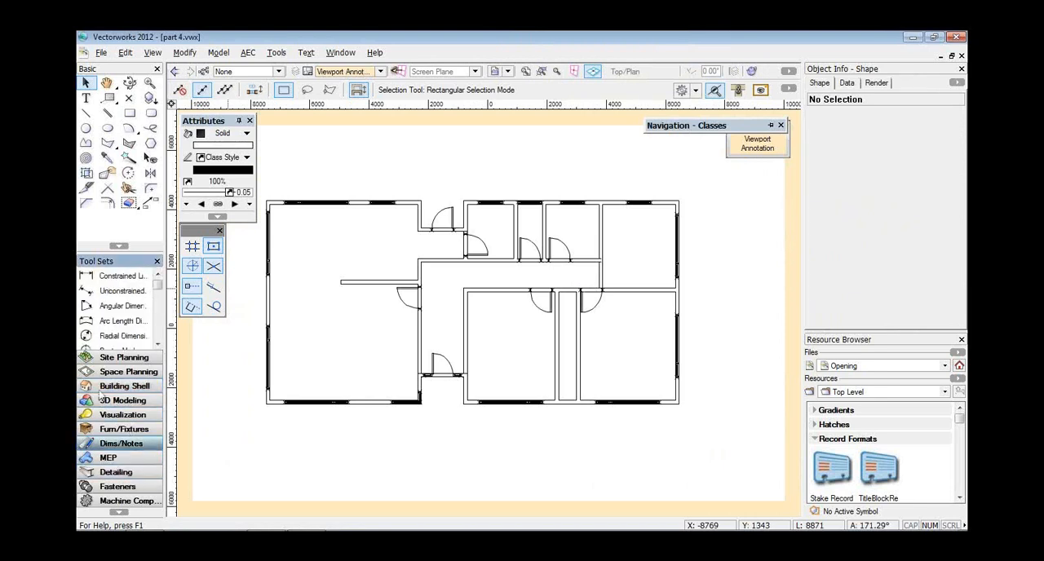
{"action": "scroll", "coordinate": [104, 326], "scroll_direction": "down", "scroll_amount": 5}
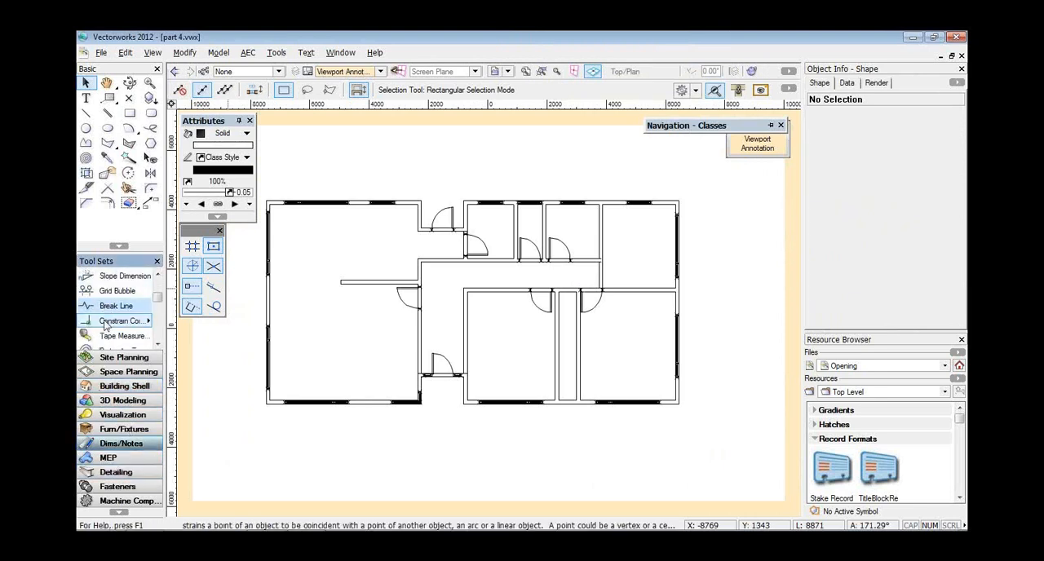
{"action": "scroll", "coordinate": [105, 323], "scroll_direction": "down", "scroll_amount": 4}
{"action": "left_click", "coordinate": [114, 321]}
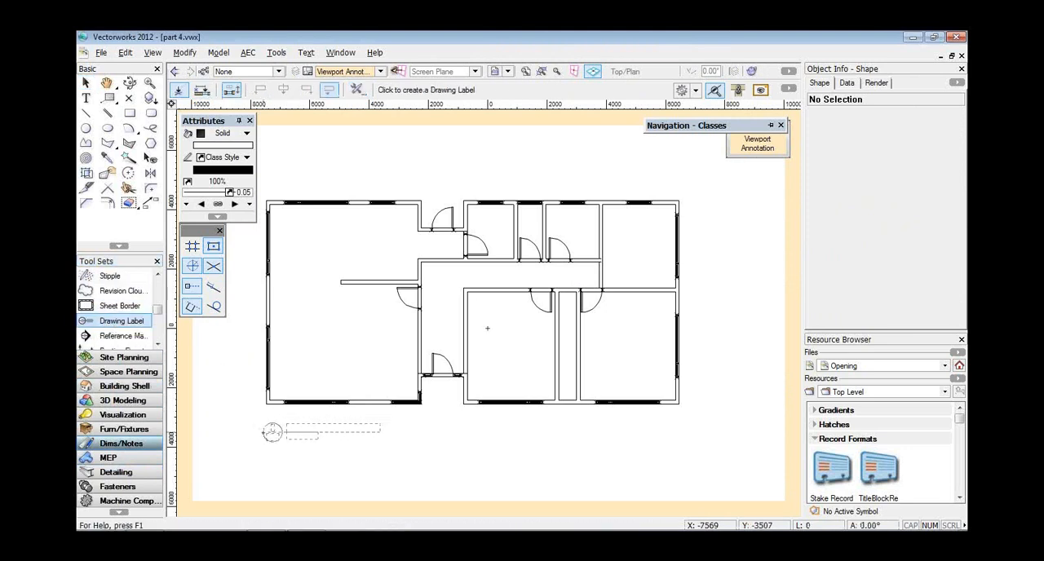
{"action": "left_click", "coordinate": [269, 432]}
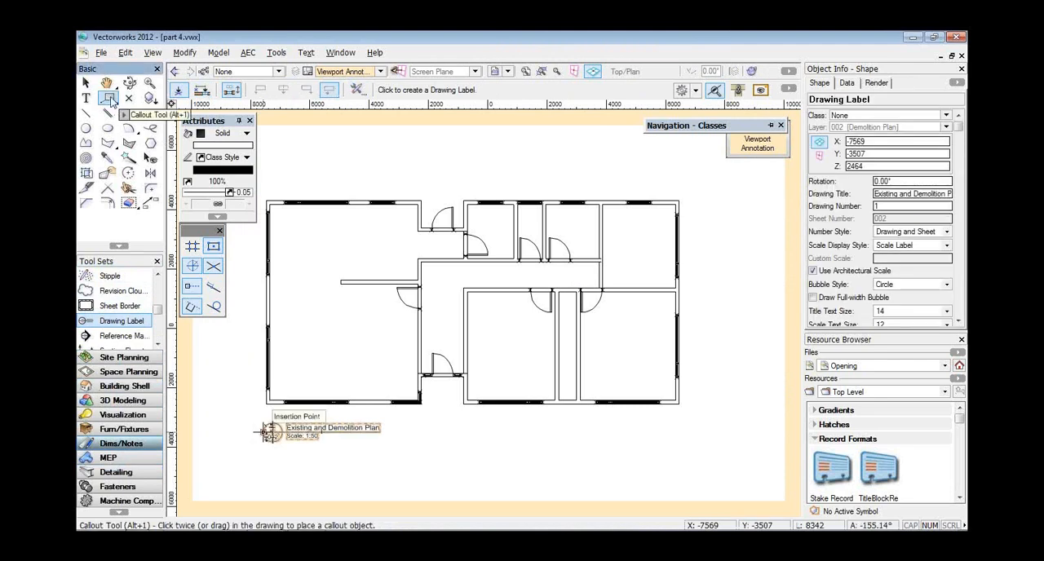
Place a three-point, shoulder-to-arrow keynote callout above the plan, with its arrow pointing into the upper part of the large left room.
{"action": "left_click", "coordinate": [111, 99]}
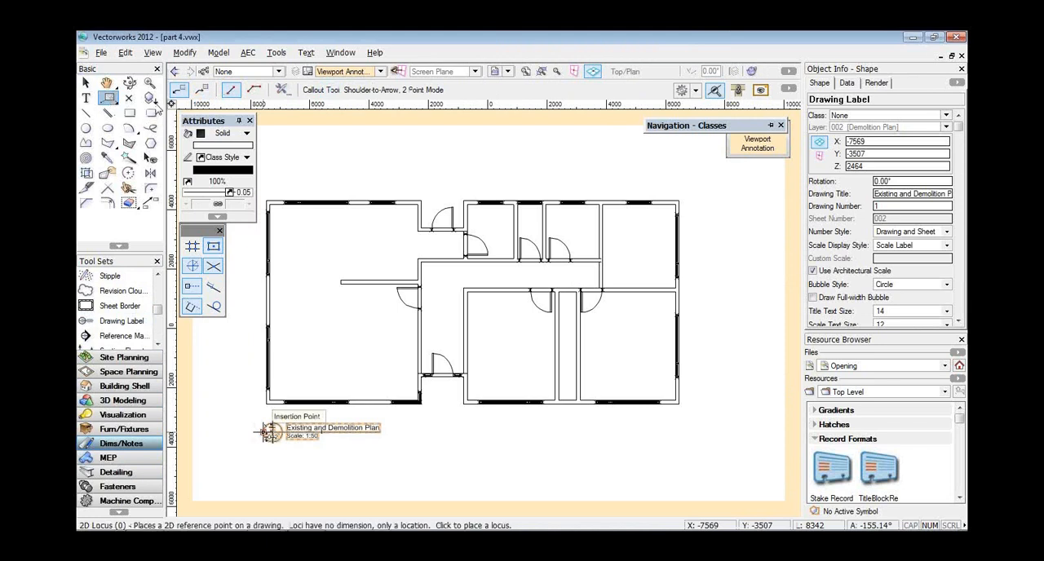
{"action": "left_click", "coordinate": [254, 90]}
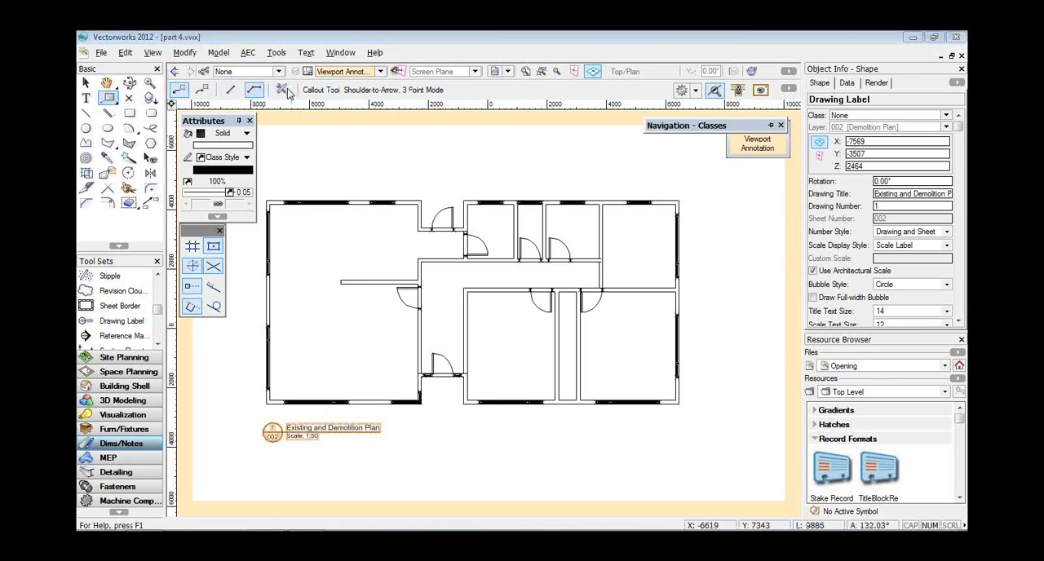
{"action": "left_click", "coordinate": [283, 90]}
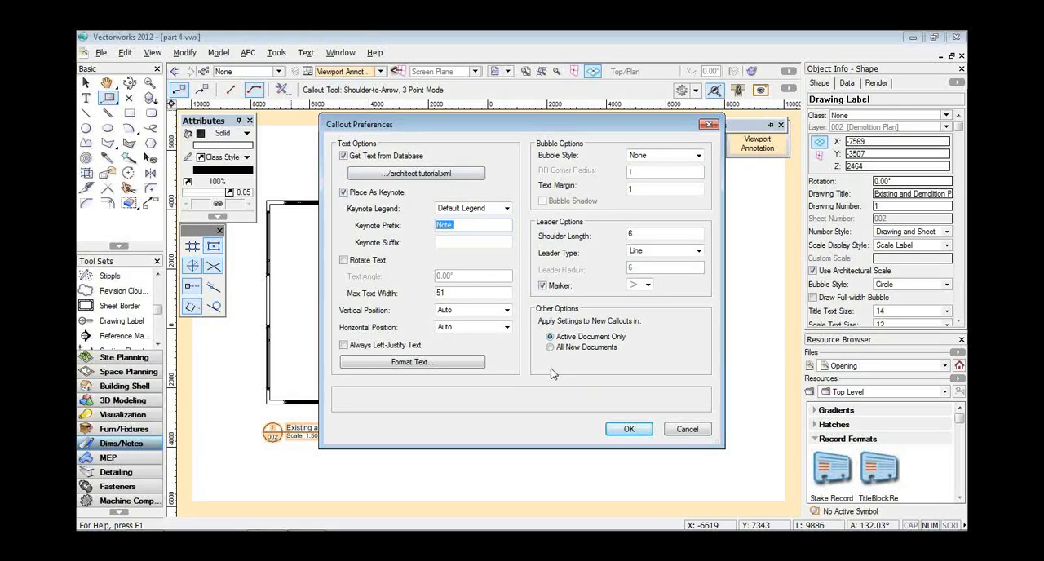
{"action": "left_click", "coordinate": [617, 432]}
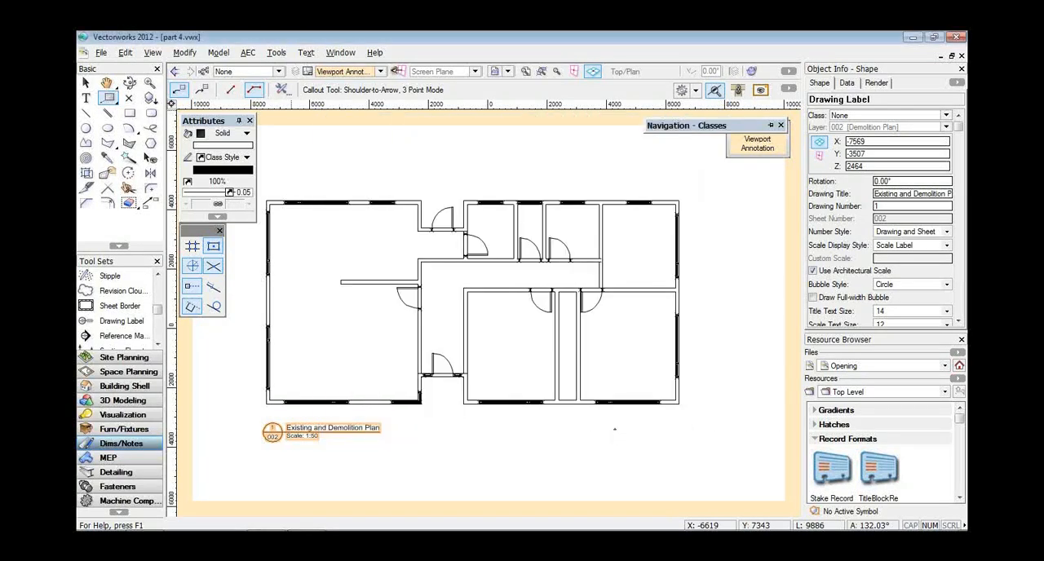
{"action": "left_click", "coordinate": [409, 176]}
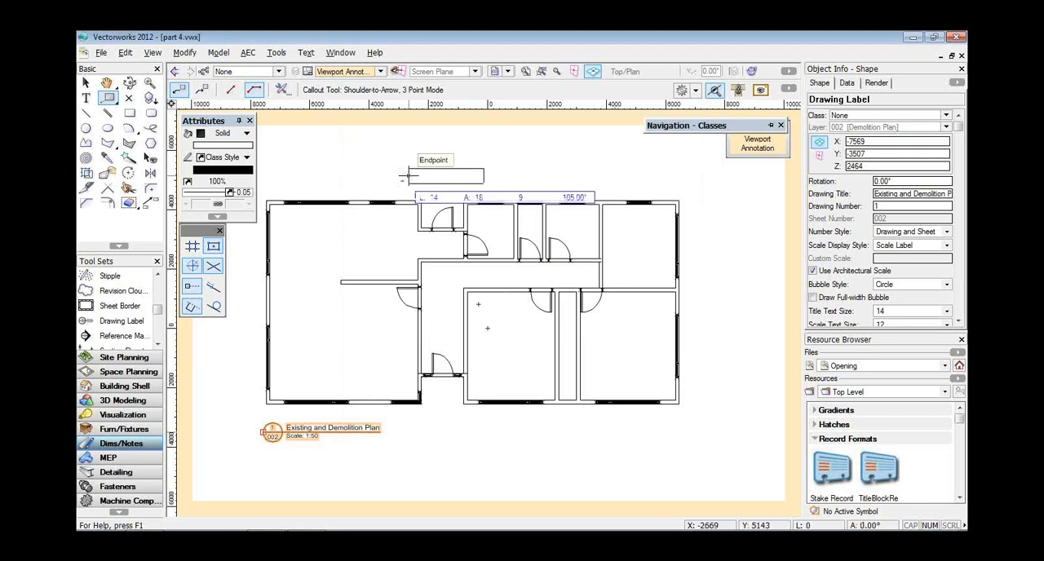
{"action": "left_click", "coordinate": [377, 176]}
{"action": "left_click", "coordinate": [364, 219]}
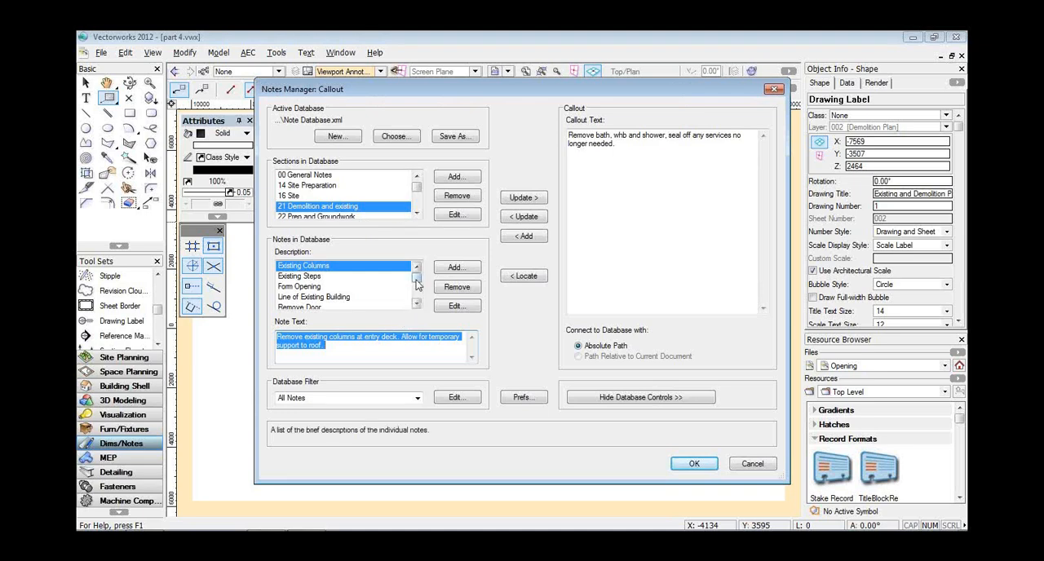
Give the callout the note "Remove kitchen cupboards, seal off all existing services" from the 21 Demolition and existing section.
{"action": "left_click_drag", "start_coordinate": [416, 281], "coordinate": [416, 283]}
{"action": "left_click", "coordinate": [414, 303]}
{"action": "left_click", "coordinate": [414, 305]}
{"action": "left_click", "coordinate": [414, 304]}
{"action": "left_click", "coordinate": [359, 286]}
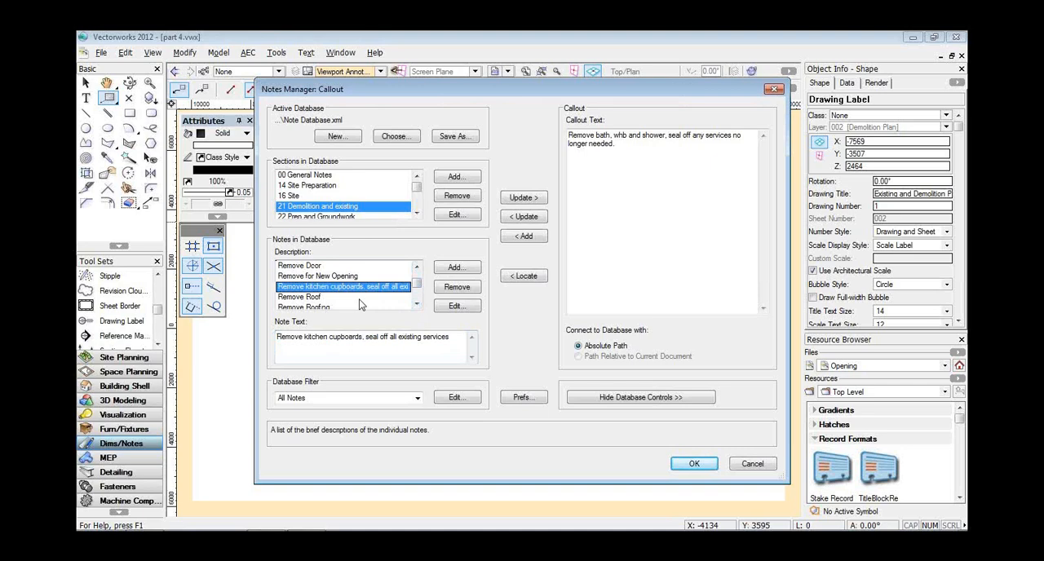
{"action": "left_click", "coordinate": [523, 197]}
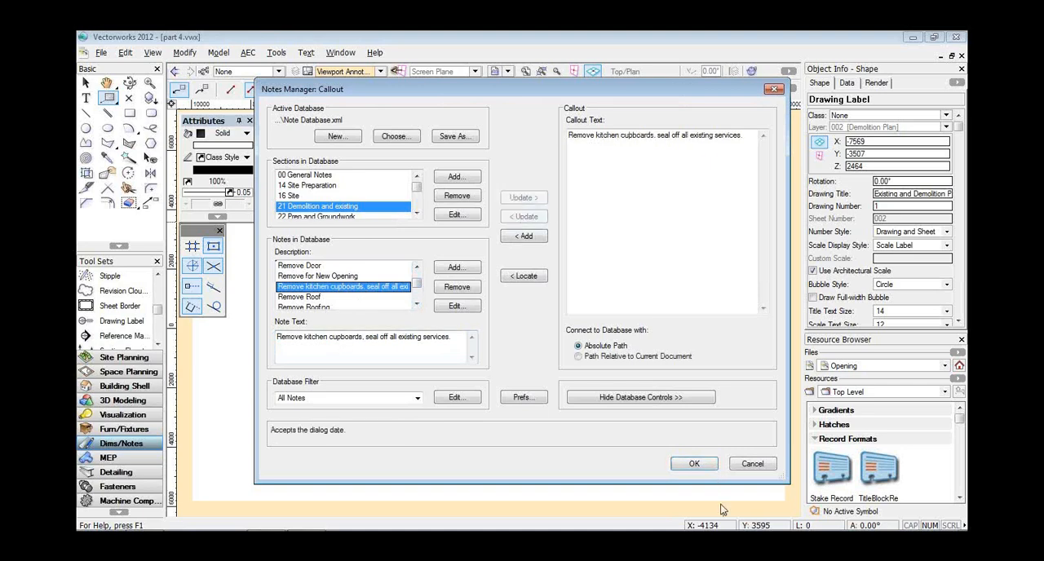
{"action": "left_click", "coordinate": [693, 464]}
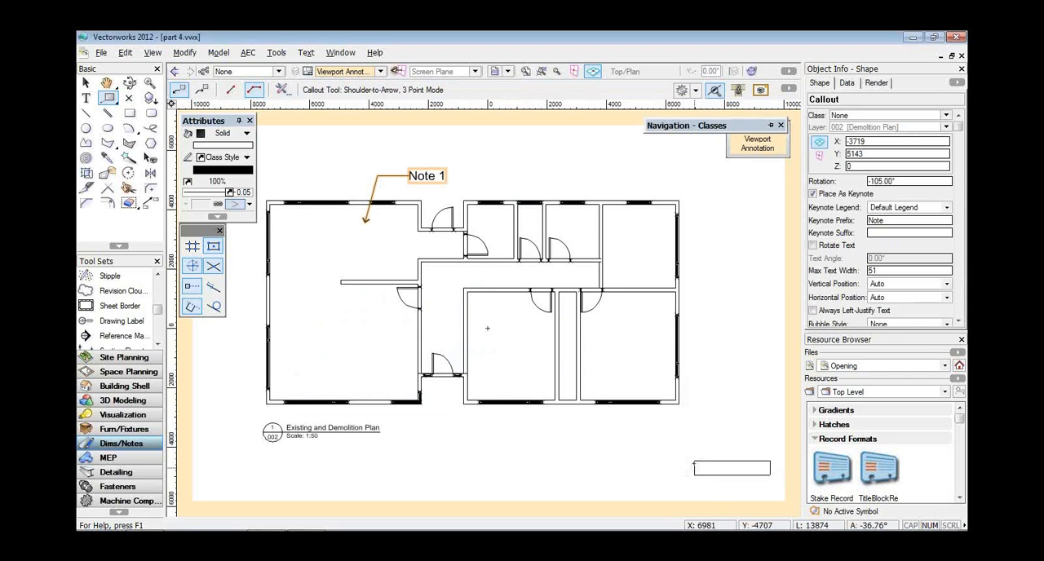
Place a second keynote callout pointing into the small room right of the upper entrance, keeping the kitchen cupboards note, and leave annotation editing.
{"action": "left_click", "coordinate": [527, 173]}
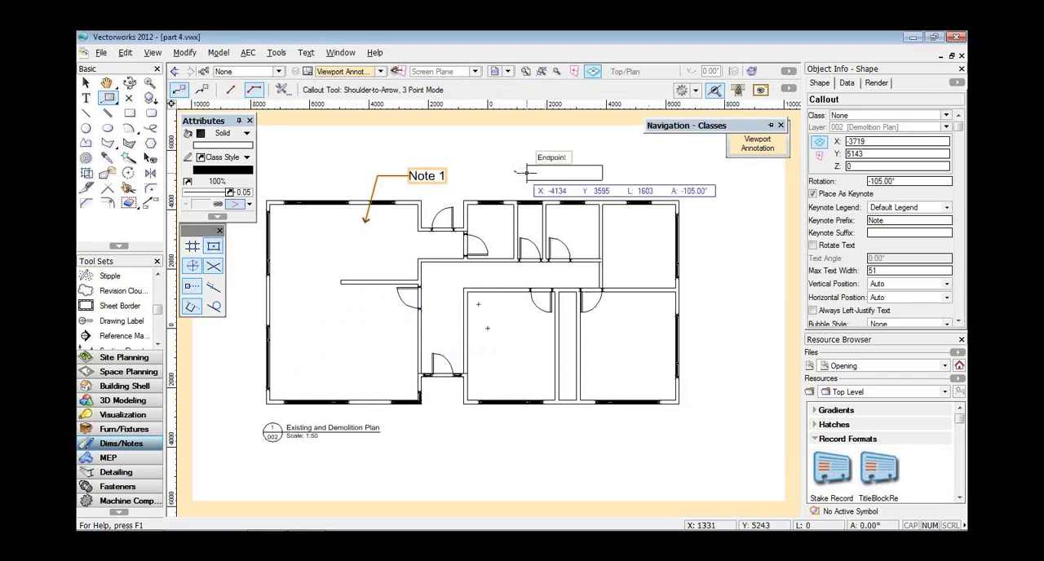
{"action": "left_click", "coordinate": [492, 225]}
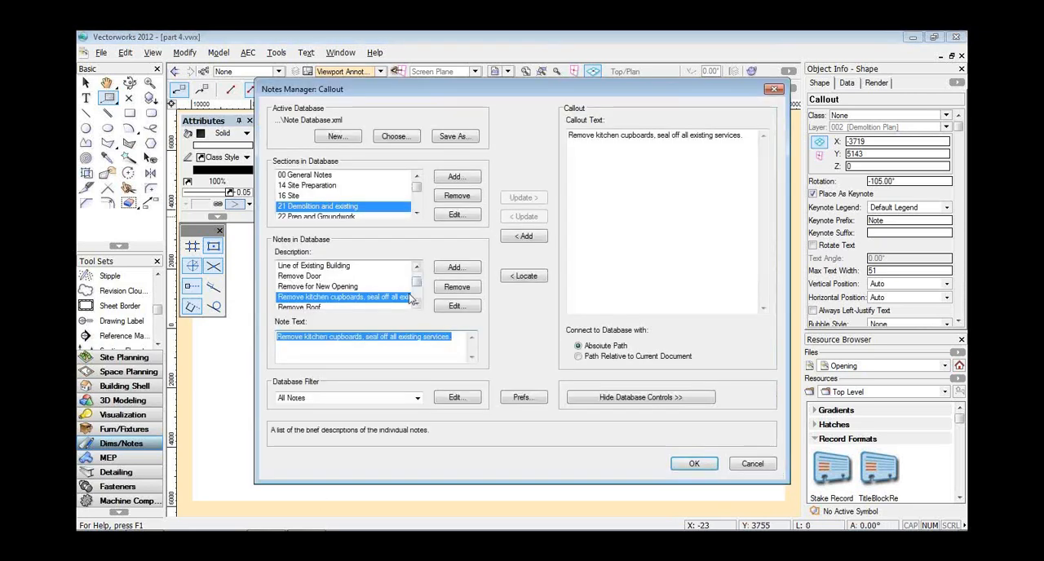
{"action": "mouse_move", "coordinate": [418, 284]}
{"action": "left_mouse_down"}
{"action": "mouse_move", "coordinate": [418, 293]}
{"action": "mouse_move", "coordinate": [418, 278]}
{"action": "left_mouse_up"}
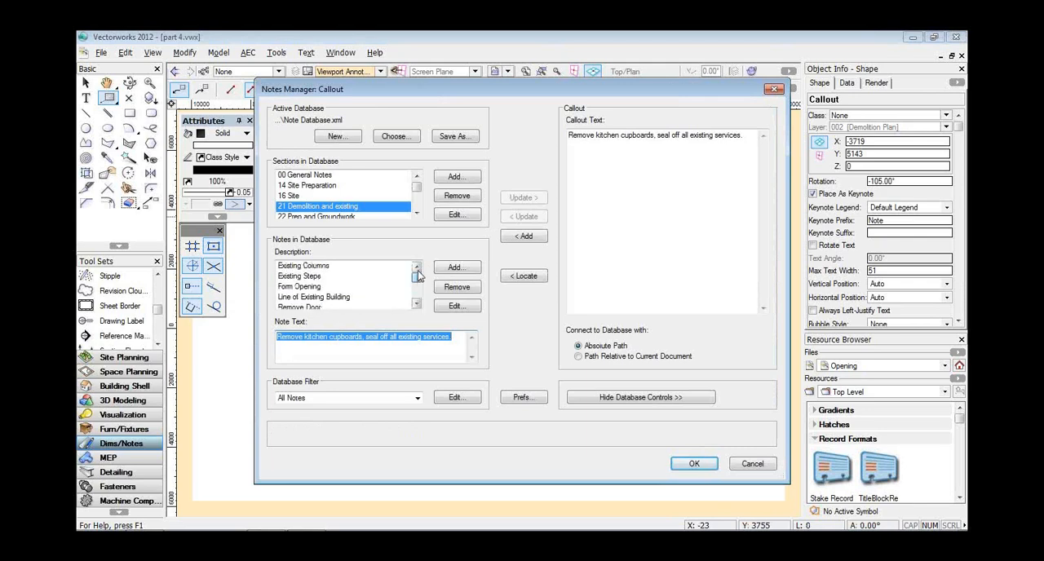
{"action": "left_click", "coordinate": [343, 297]}
{"action": "key", "text": "Down"}
{"action": "key", "text": "Down"}
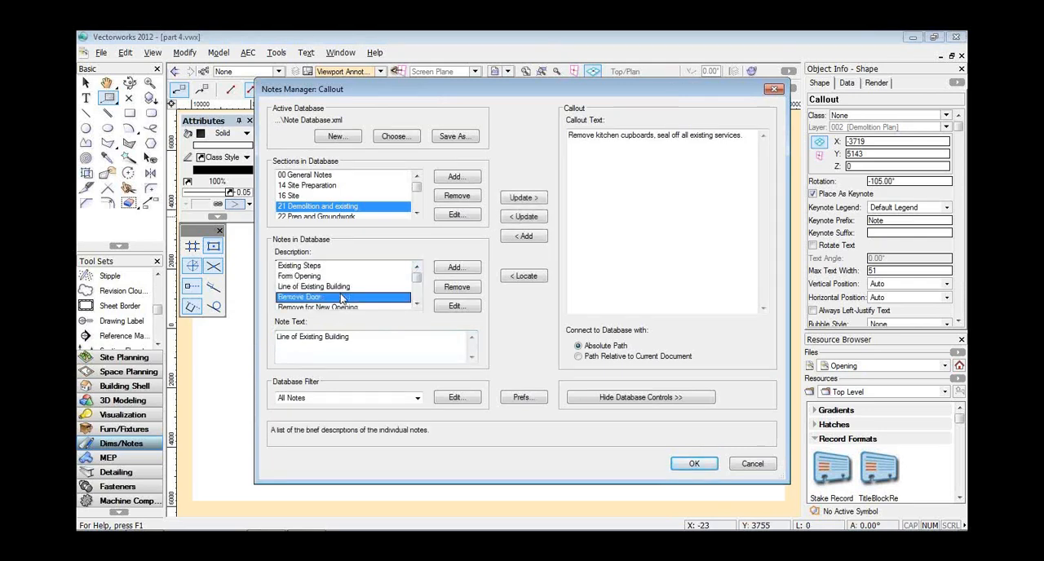
{"action": "key", "text": "Down"}
{"action": "key", "text": "Down"}
{"action": "key", "text": "Down"}
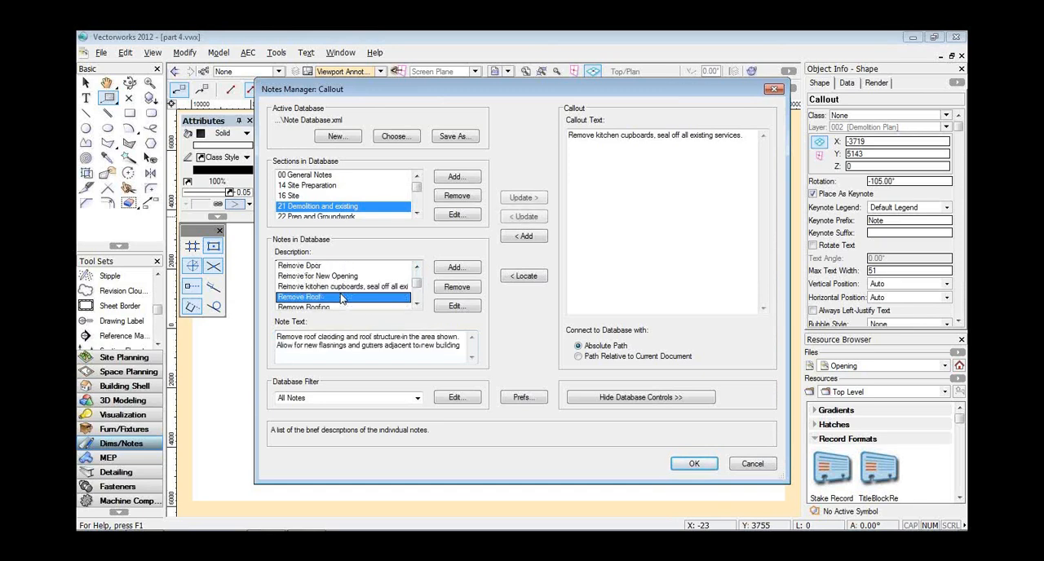
{"action": "key", "text": "Down"}
{"action": "key", "text": "Down"}
{"action": "key", "text": "Down"}
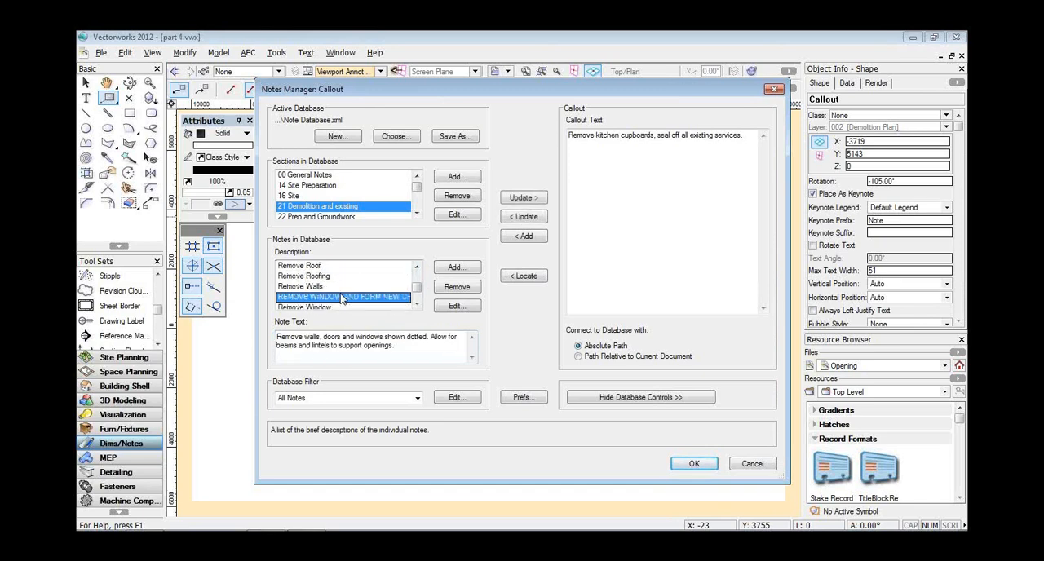
{"action": "key", "text": "Down"}
{"action": "key", "text": "Down"}
{"action": "key", "text": "Down"}
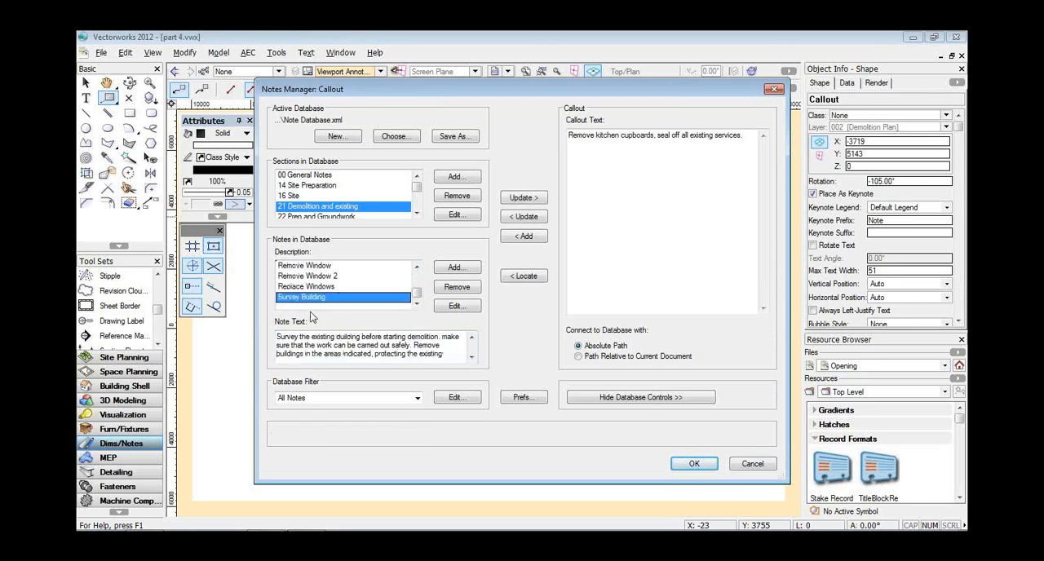
{"action": "left_click", "coordinate": [692, 463]}
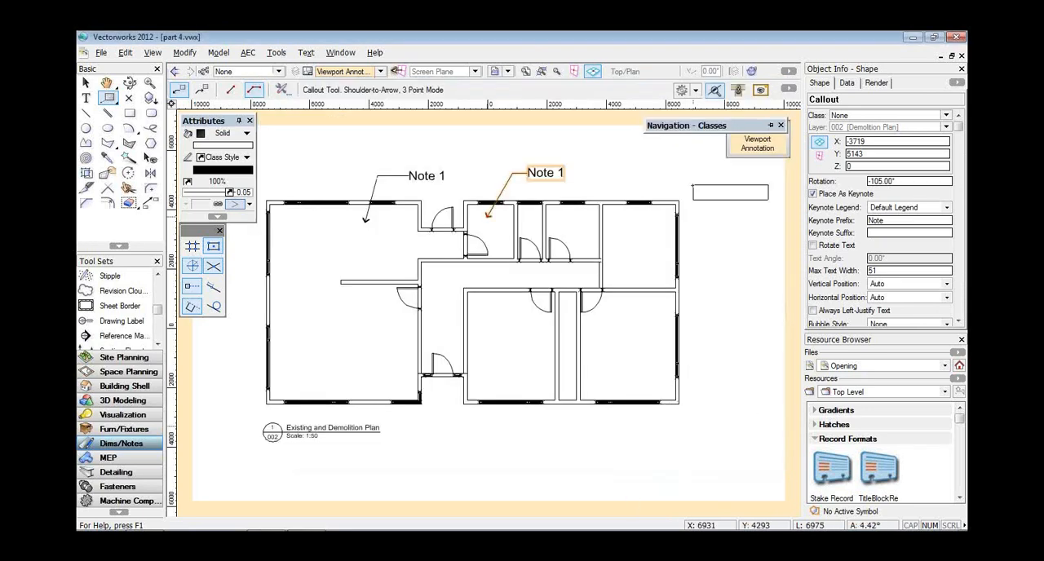
{"action": "double_click", "coordinate": [757, 145]}
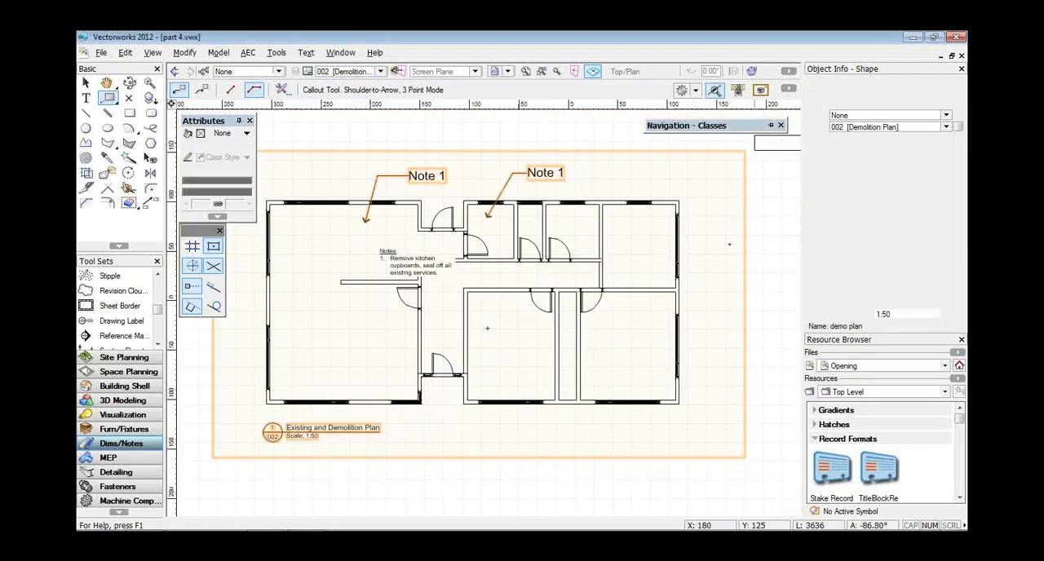
Reopen the viewport's annotations and try to assign the Notes[002 ] keynote legend to the right-hand callout.
{"action": "scroll", "coordinate": [729, 244], "scroll_direction": "down", "scroll_amount": 1}
{"action": "middle_click_drag", "start_coordinate": [729, 244], "coordinate": [573, 261]}
{"action": "key", "text": "x"}
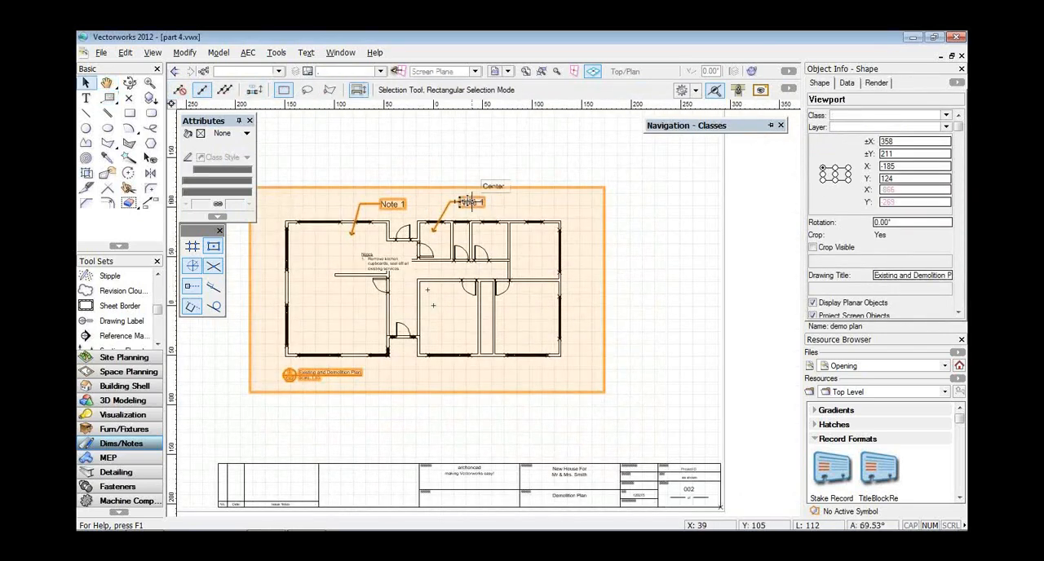
{"action": "right_click", "coordinate": [471, 198]}
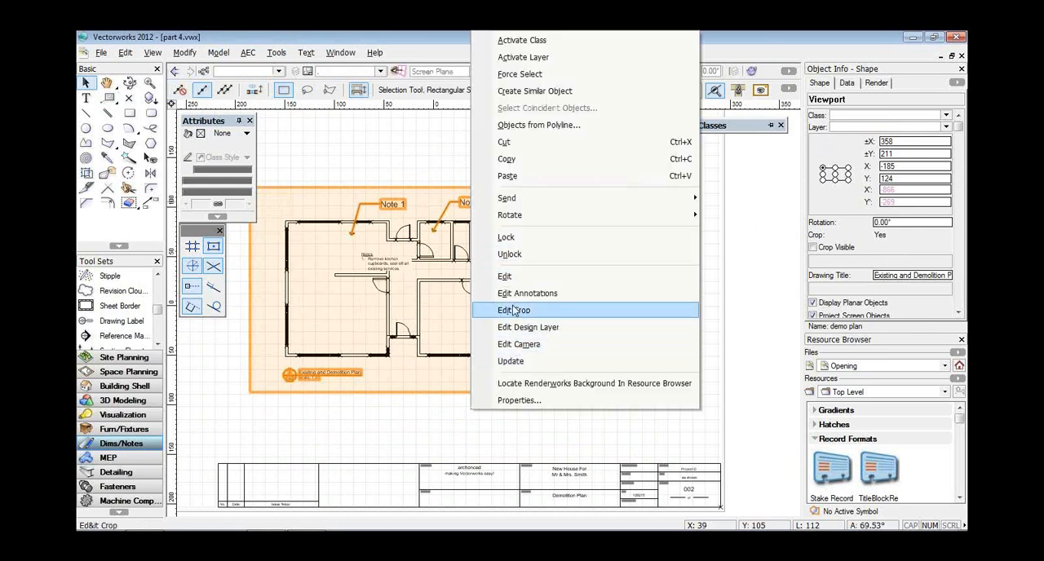
{"action": "left_click", "coordinate": [513, 300]}
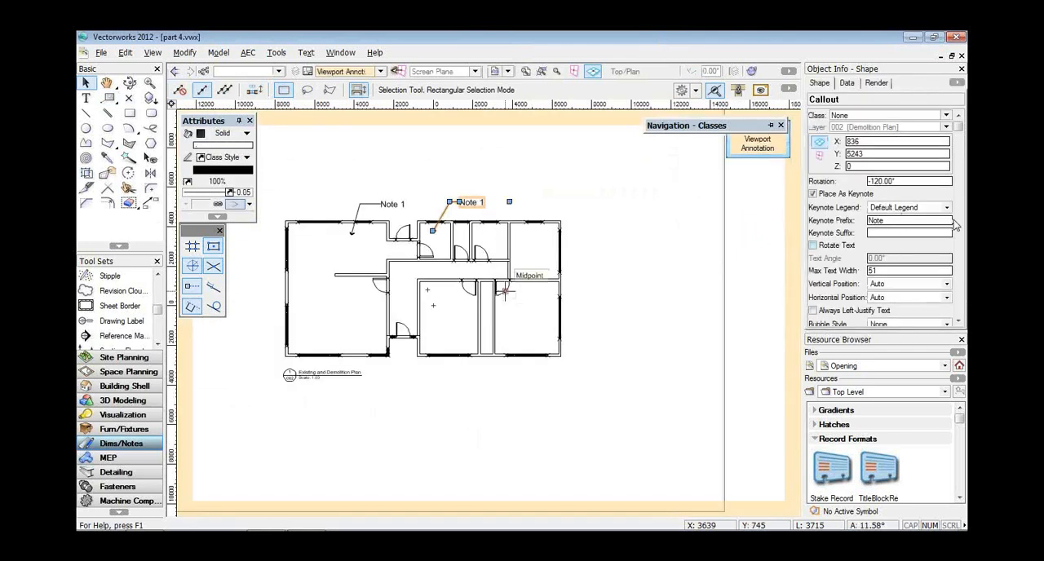
{"action": "left_click", "coordinate": [946, 208]}
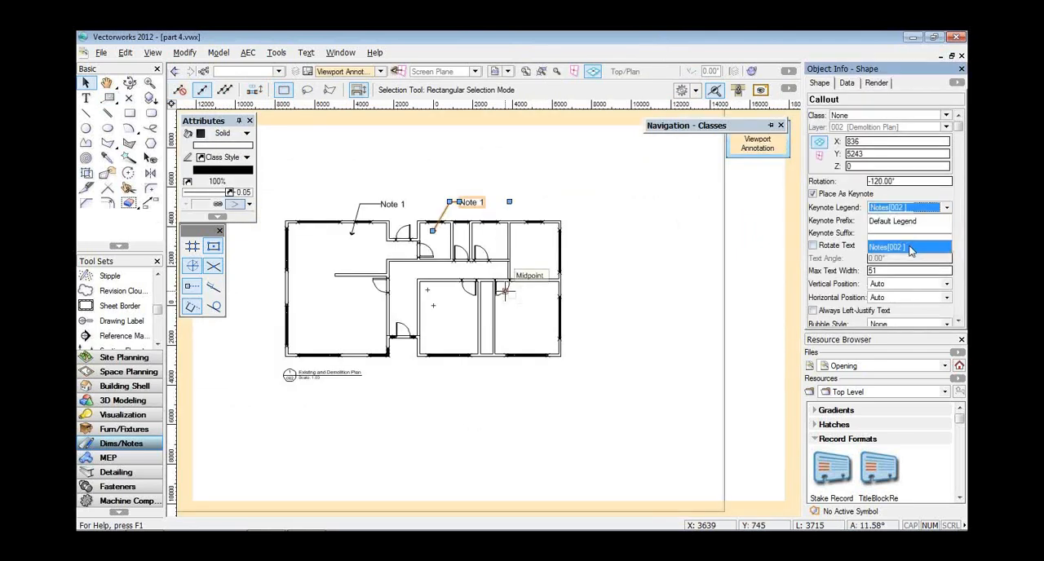
{"action": "left_click", "coordinate": [910, 247]}
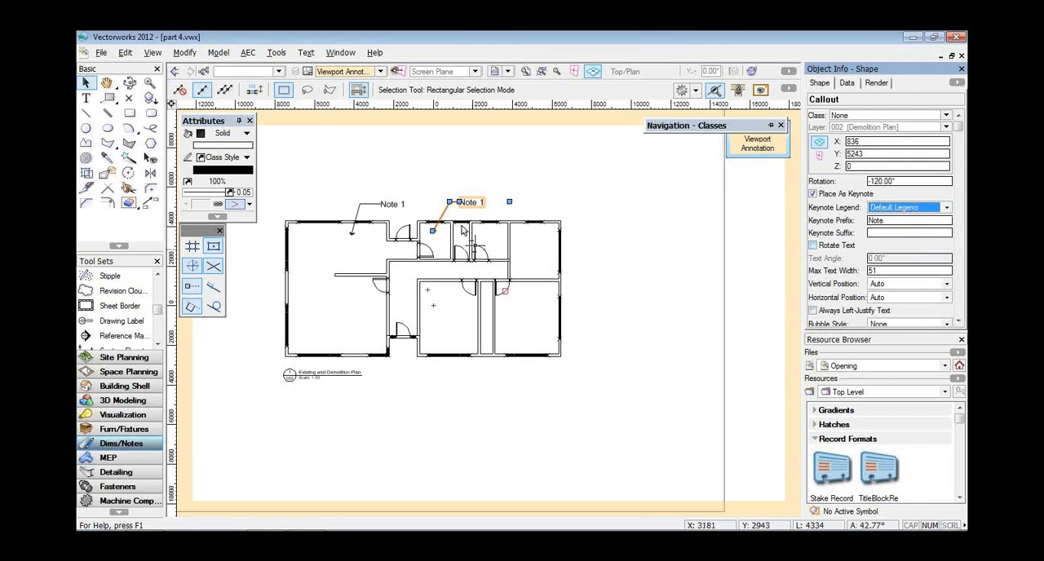
Try to assign the Notes[002 ] keynote legend to the left-hand callout, and return to the sheet layer.
{"action": "left_click", "coordinate": [354, 217]}
{"action": "left_click", "coordinate": [947, 211]}
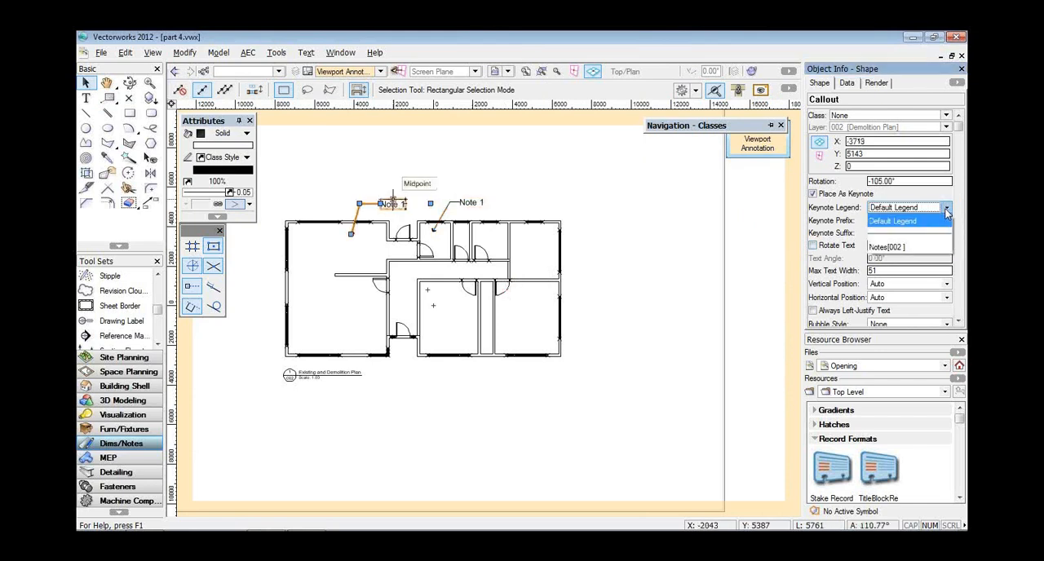
{"action": "left_click", "coordinate": [921, 243]}
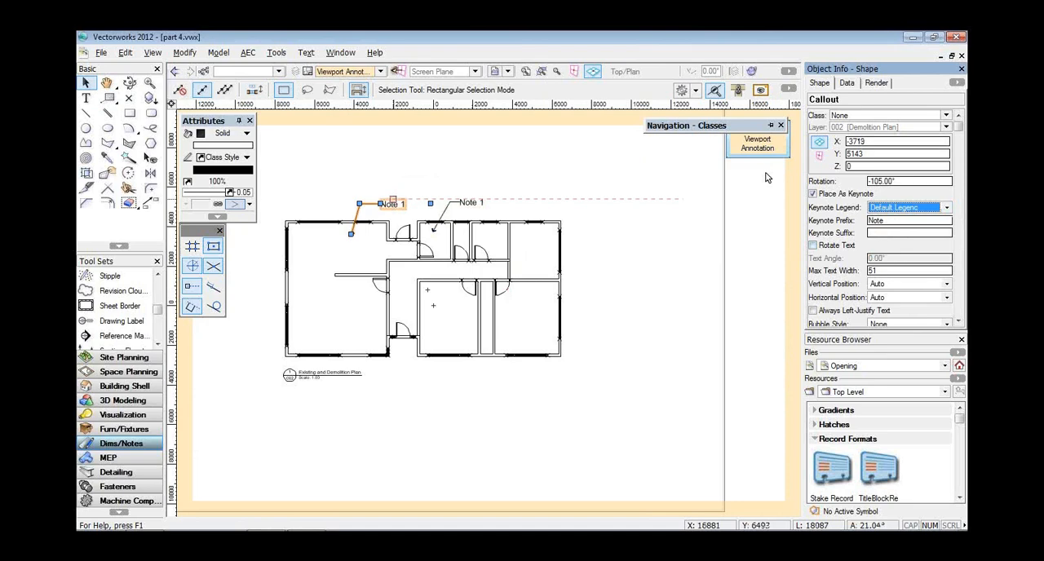
{"action": "left_click", "coordinate": [759, 148]}
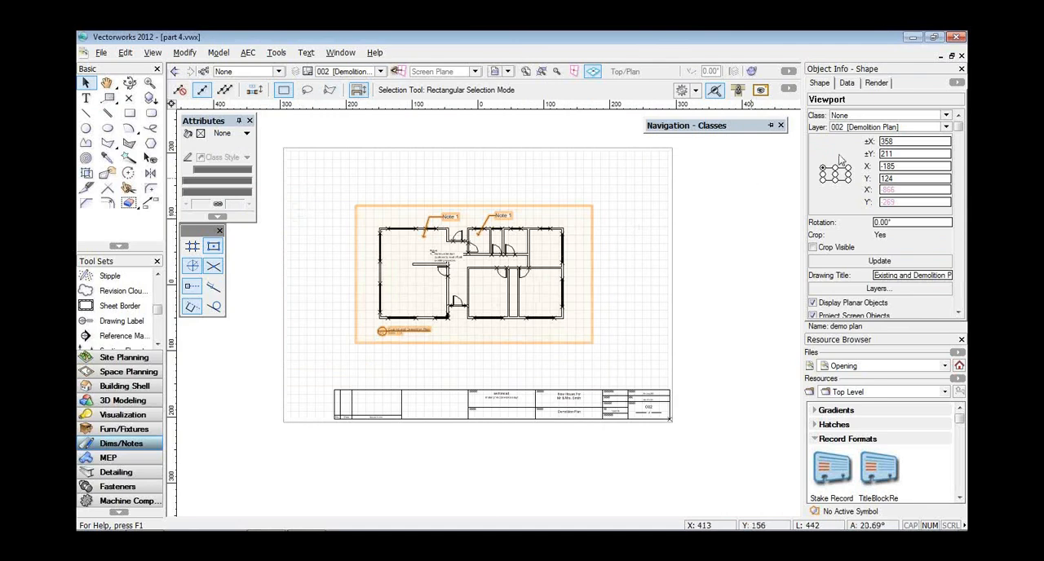
Close part 4.vwx and part 3.vwx without saving the changes, and decline the backup copy of Opening.vwx.
{"action": "left_click", "coordinate": [962, 60]}
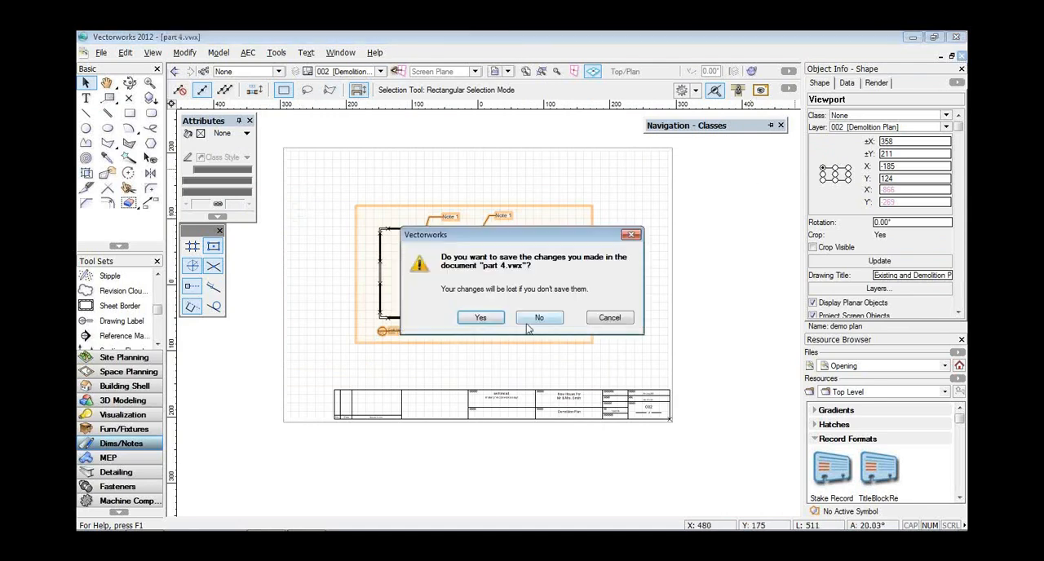
{"action": "left_click", "coordinate": [530, 323]}
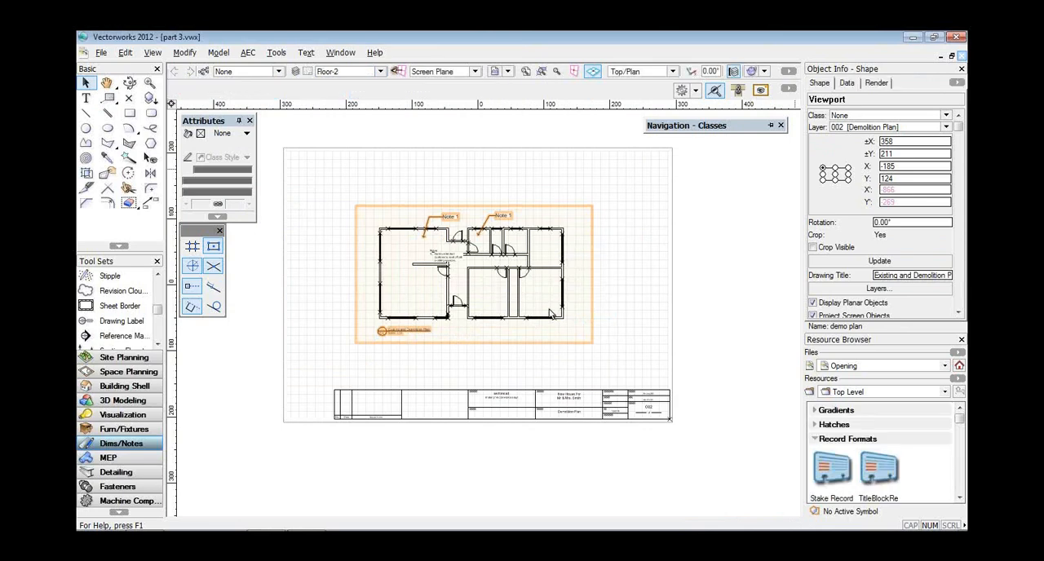
{"action": "left_click", "coordinate": [962, 57]}
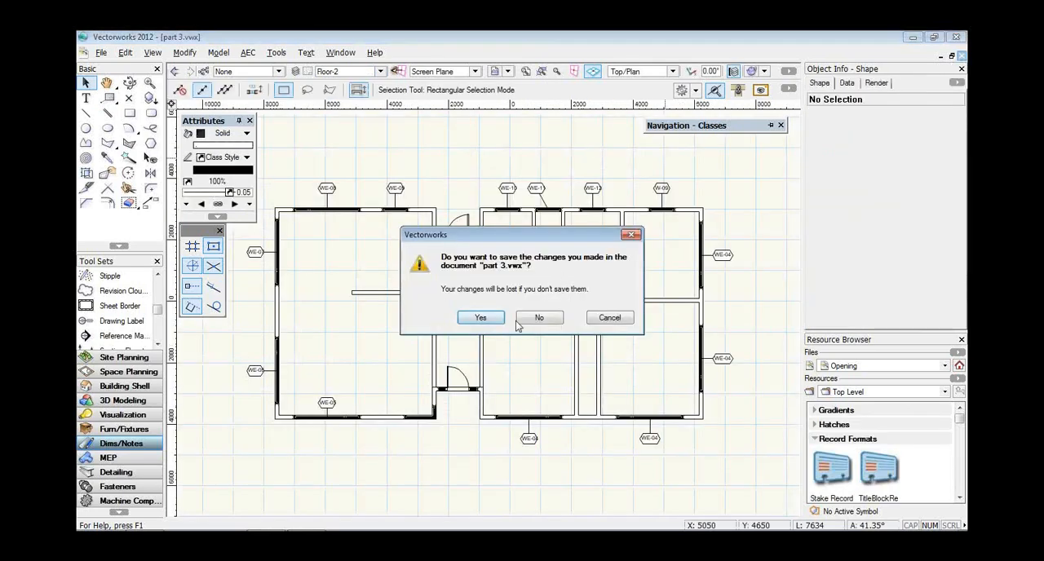
{"action": "left_click", "coordinate": [534, 319]}
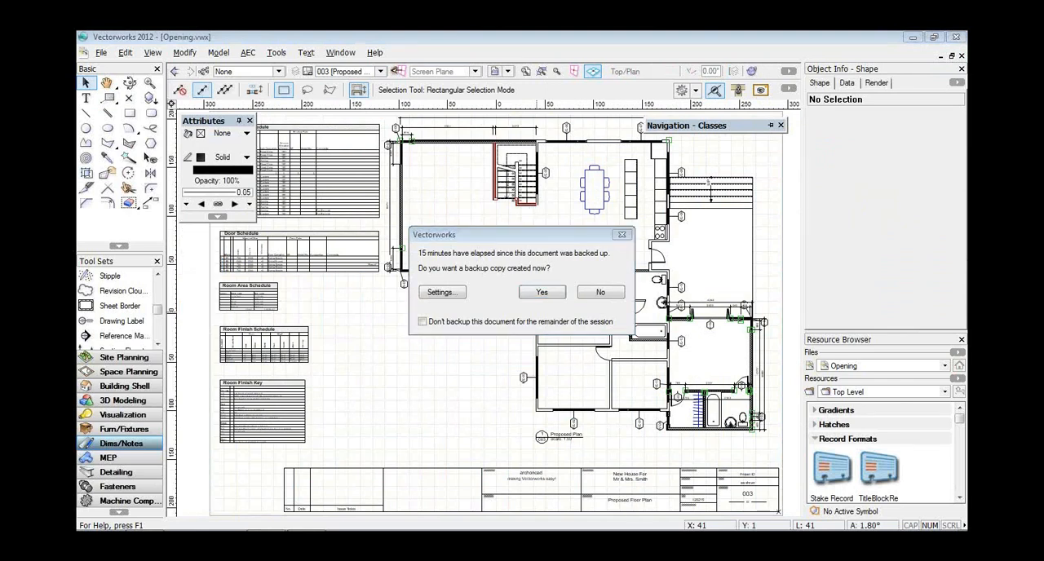
{"action": "left_click", "coordinate": [604, 294]}
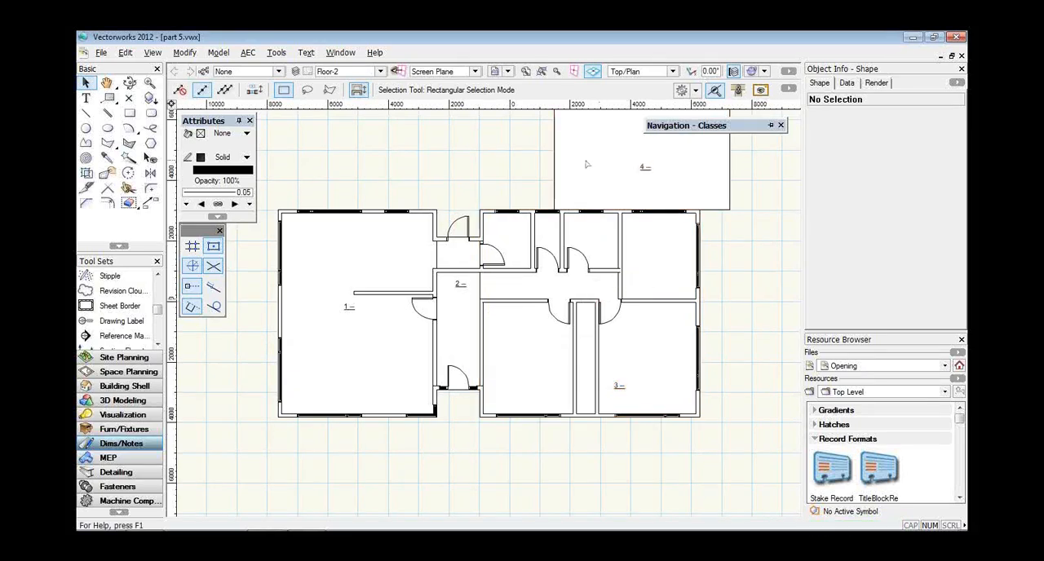
In part 5.vwx, draw 31/20/90/13 Proposed walls along the outline of space 4, ending against the house's upper right corner.
{"action": "key", "text": "space"}
{"action": "left_click_drag", "start_coordinate": [585, 163], "coordinate": [534, 248]}
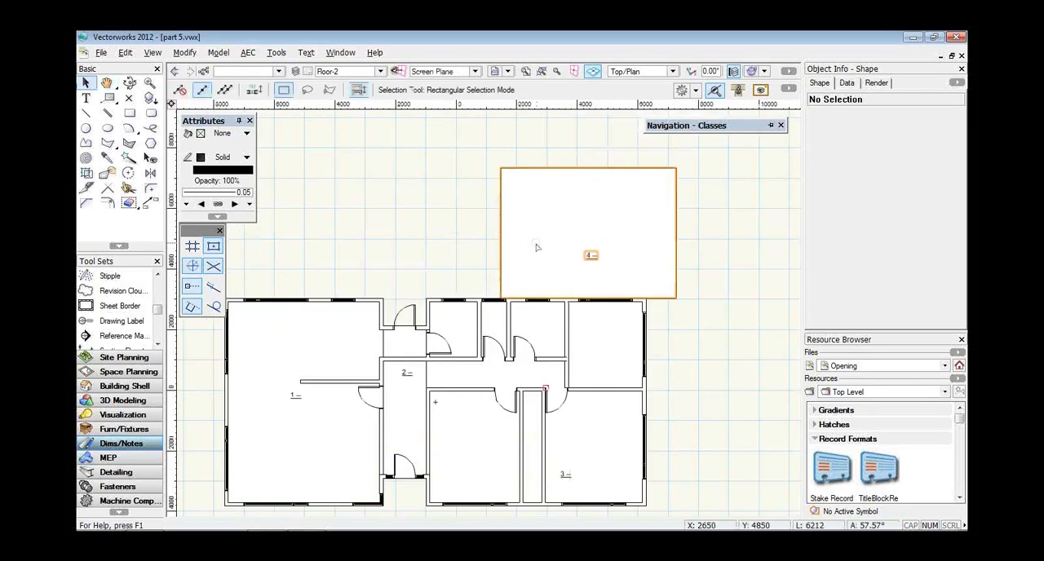
{"action": "left_click", "coordinate": [124, 386]}
{"action": "left_click_drag", "start_coordinate": [160, 298], "coordinate": [160, 283]}
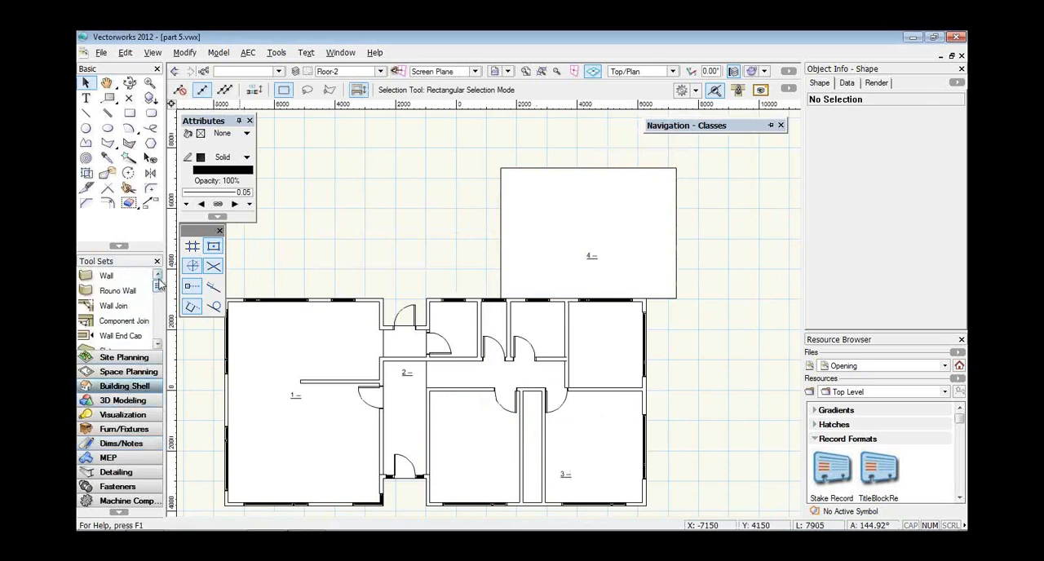
{"action": "left_click", "coordinate": [112, 277]}
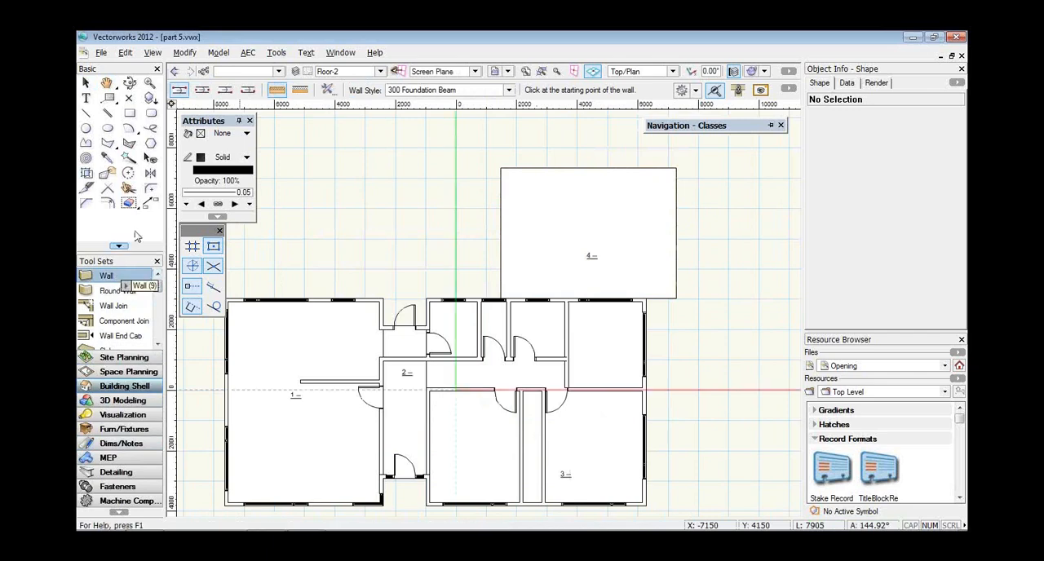
{"action": "left_click", "coordinate": [445, 92]}
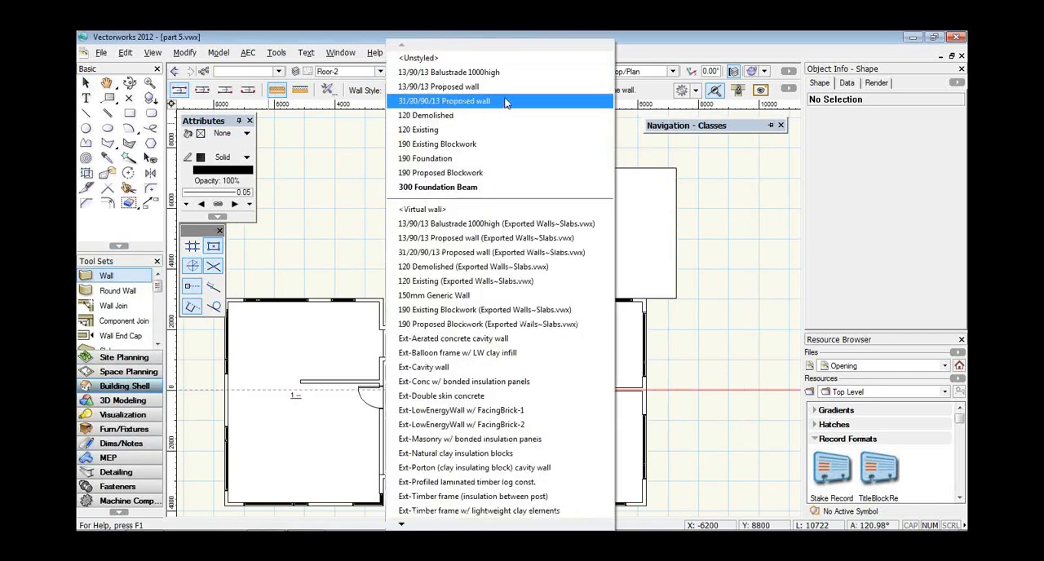
{"action": "left_click", "coordinate": [507, 100]}
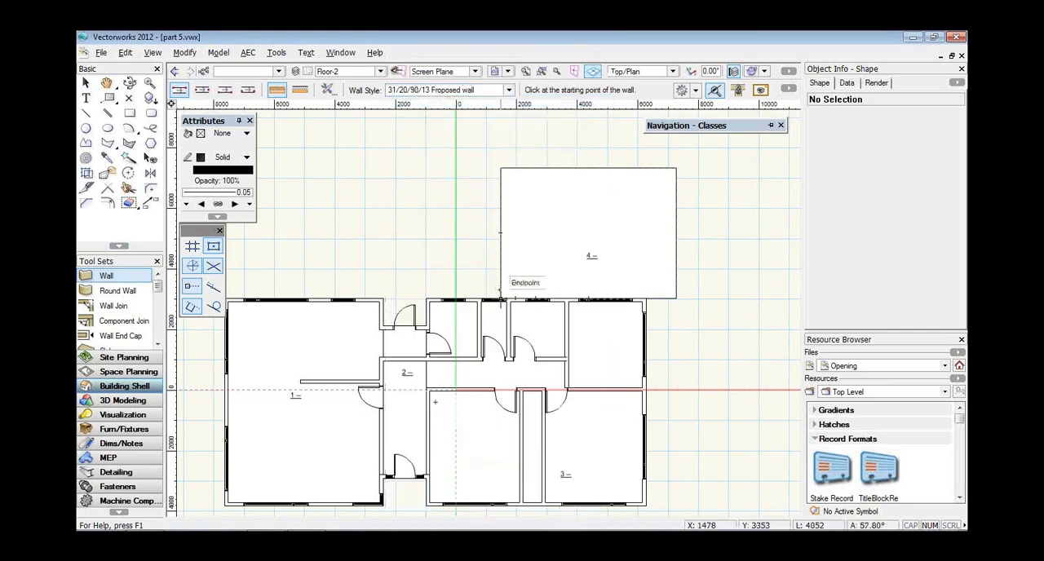
{"action": "left_click", "coordinate": [501, 296]}
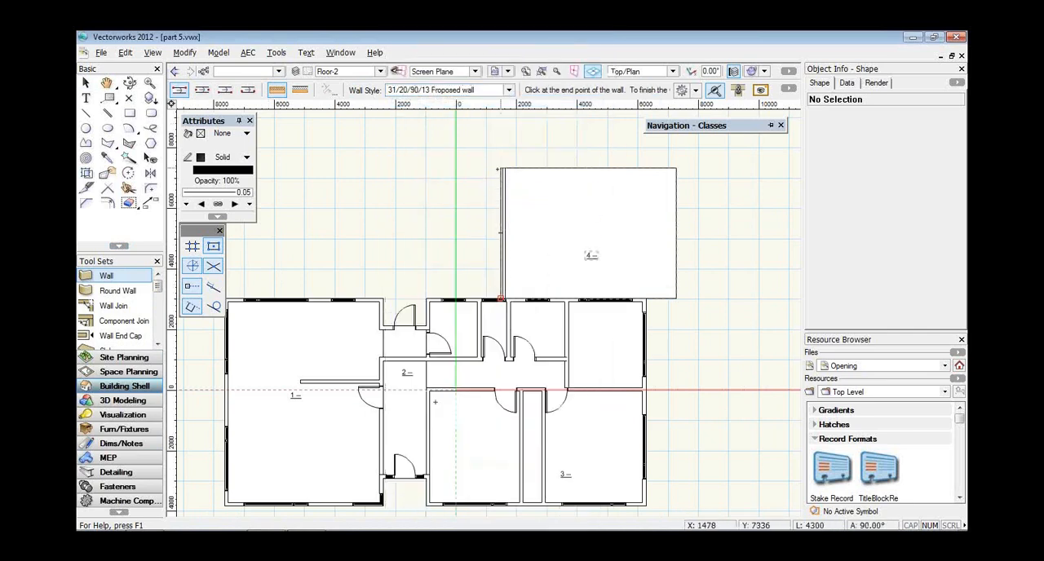
{"action": "left_click", "coordinate": [502, 169]}
{"action": "left_click", "coordinate": [675, 168]}
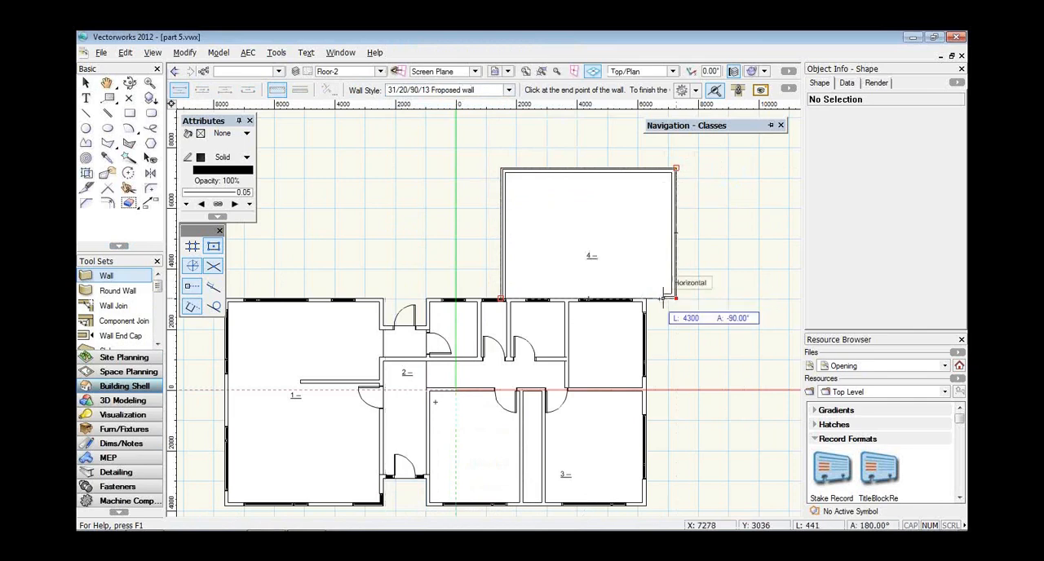
{"action": "double_click", "coordinate": [674, 297]}
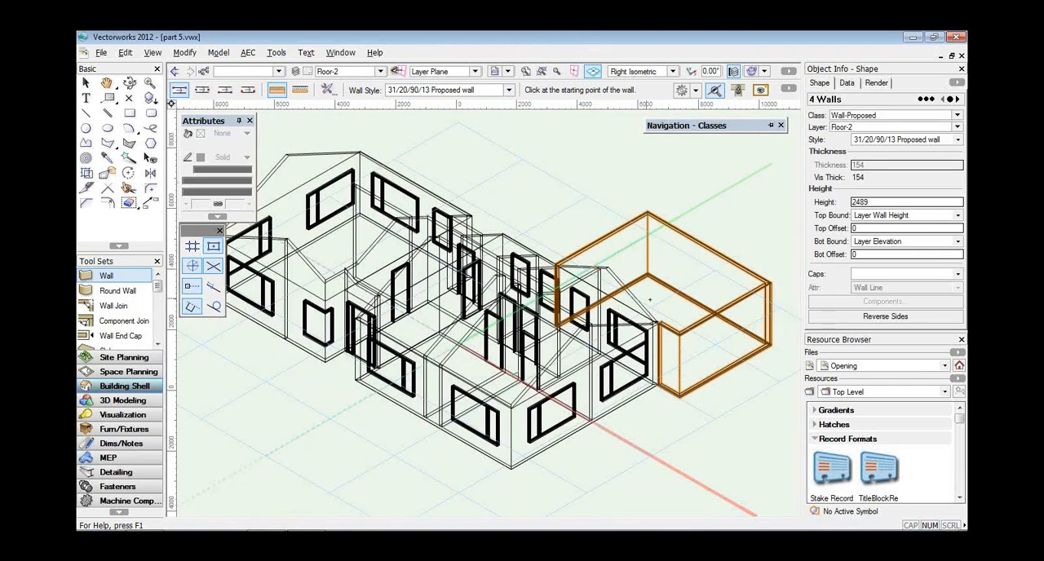
In plan view, draw three 31/20/90/13 Proposed walls enclosing an extension below room 1 and the entrance.
{"action": "key", "text": "F5"}
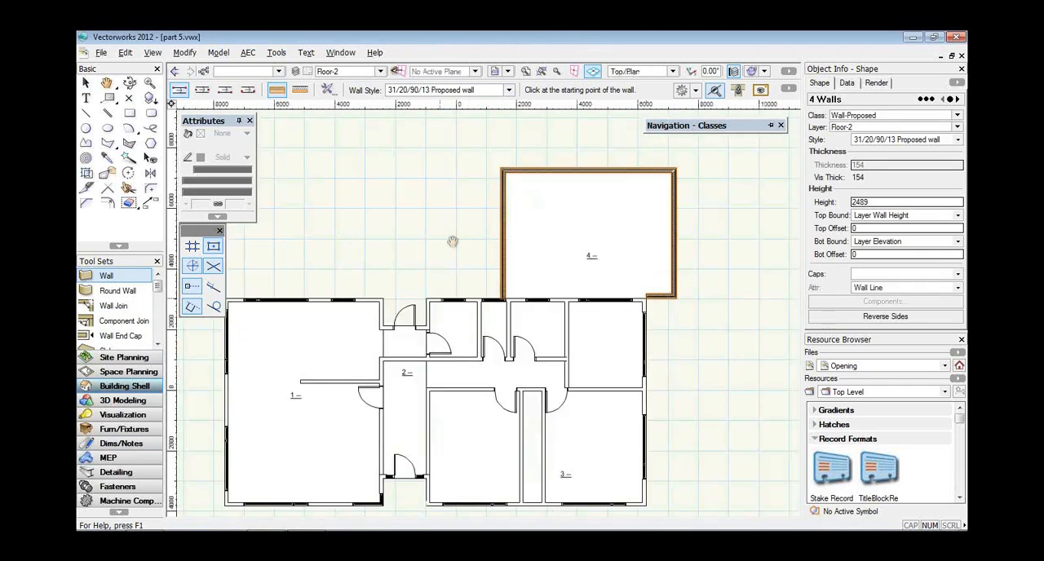
{"action": "middle_click_drag", "start_coordinate": [452, 242], "coordinate": [514, 73]}
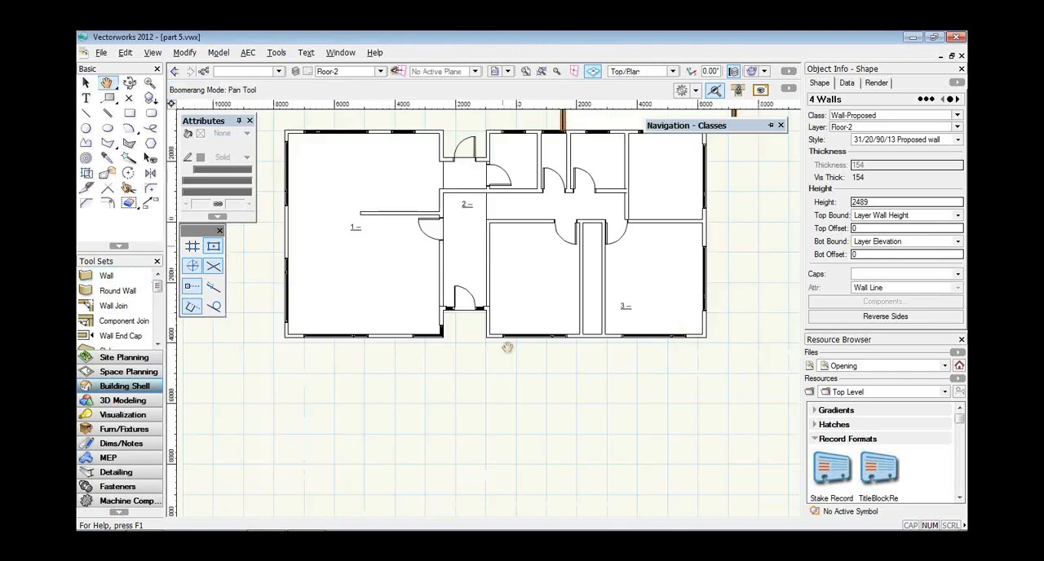
{"action": "left_click", "coordinate": [487, 337]}
{"action": "left_click", "coordinate": [486, 498]}
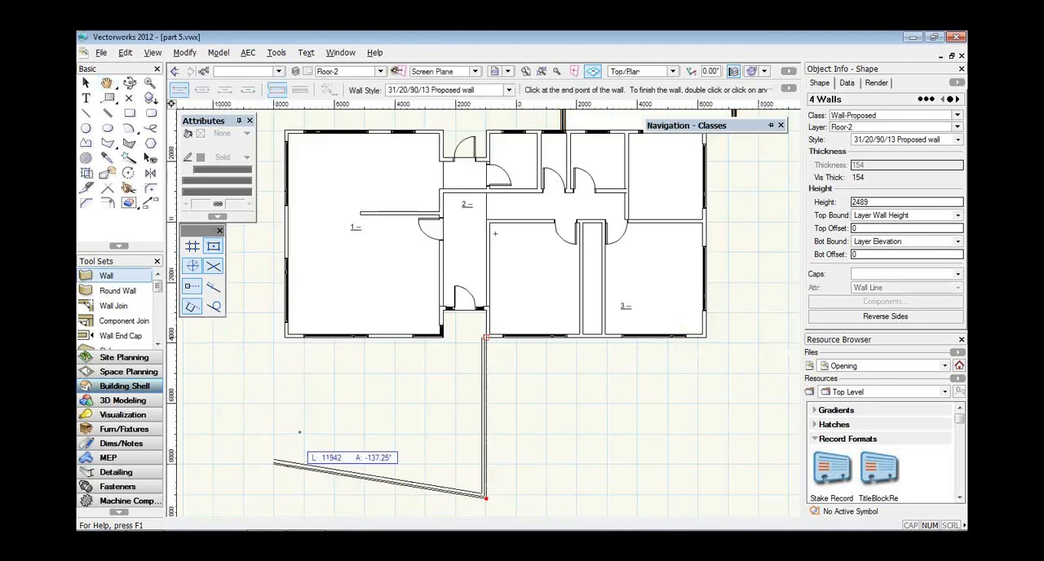
{"action": "left_click", "coordinate": [284, 496]}
{"action": "left_click", "coordinate": [285, 337]}
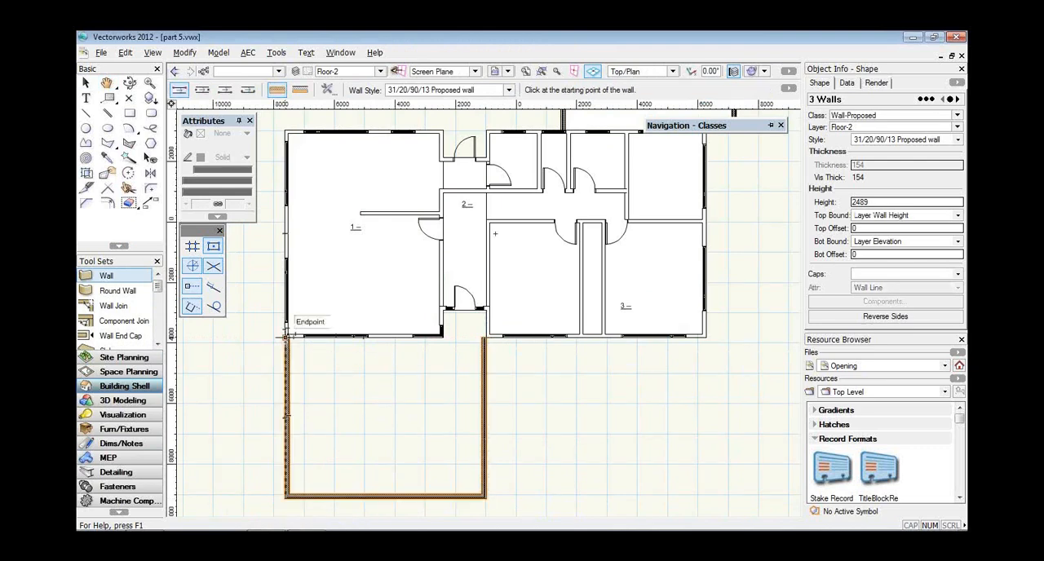
Review the 001 [Cover Sheet] and 002 [Demolition Plan] sheet layers of part 5.vwx.
{"action": "left_click", "coordinate": [363, 75]}
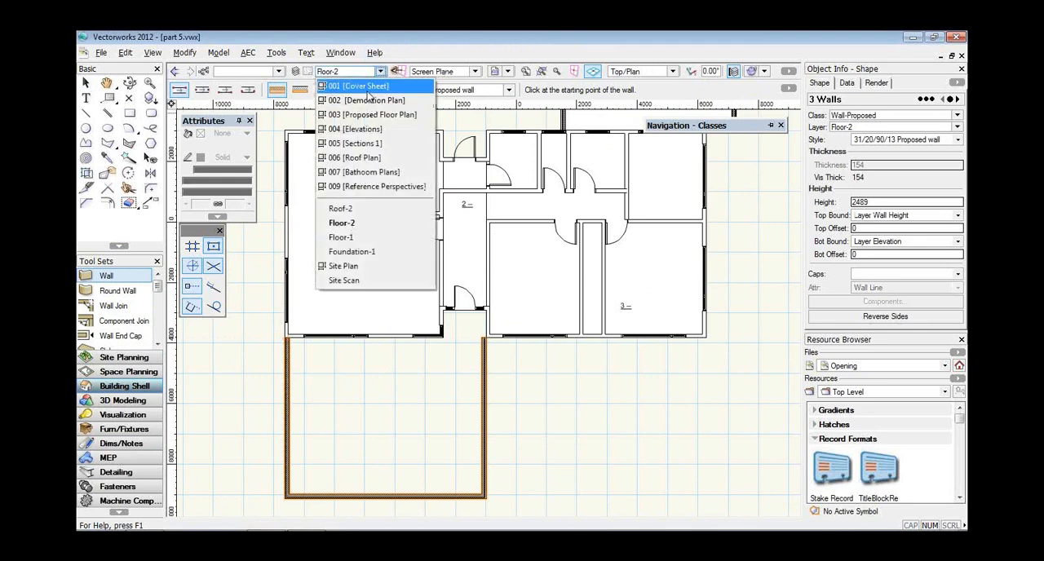
{"action": "left_click", "coordinate": [368, 88]}
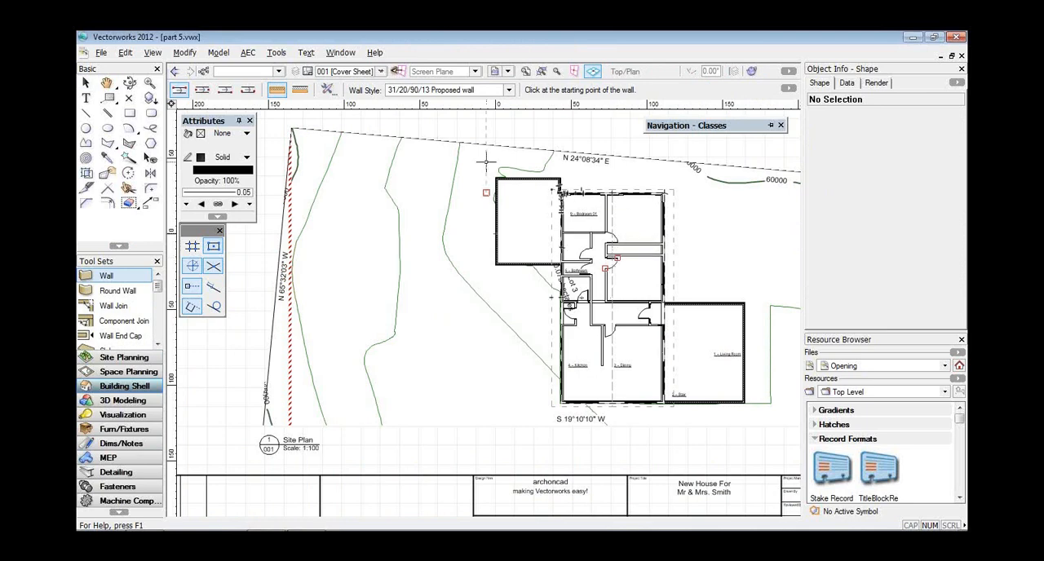
{"action": "left_click", "coordinate": [379, 72]}
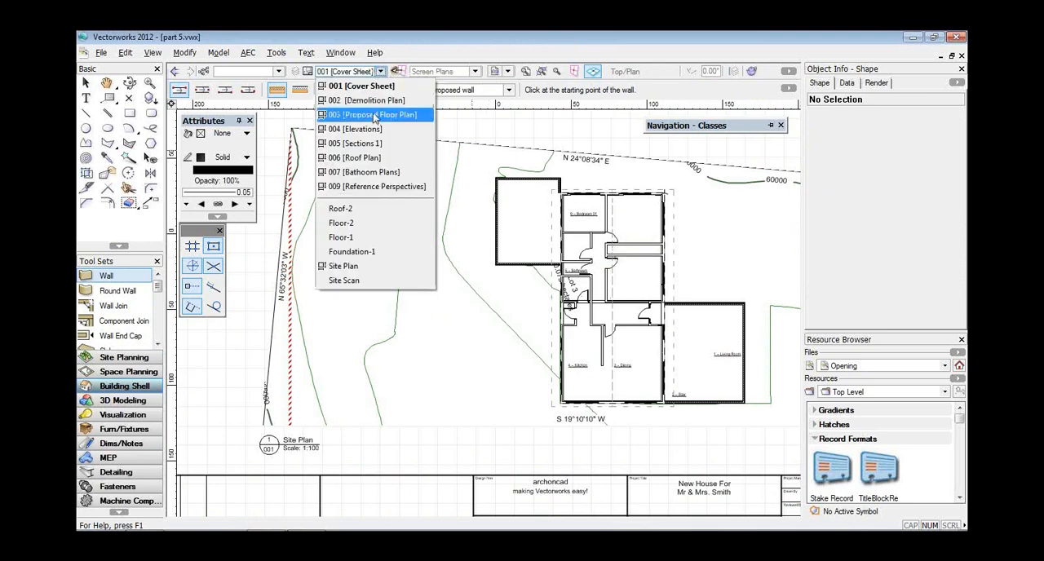
{"action": "left_click", "coordinate": [376, 107]}
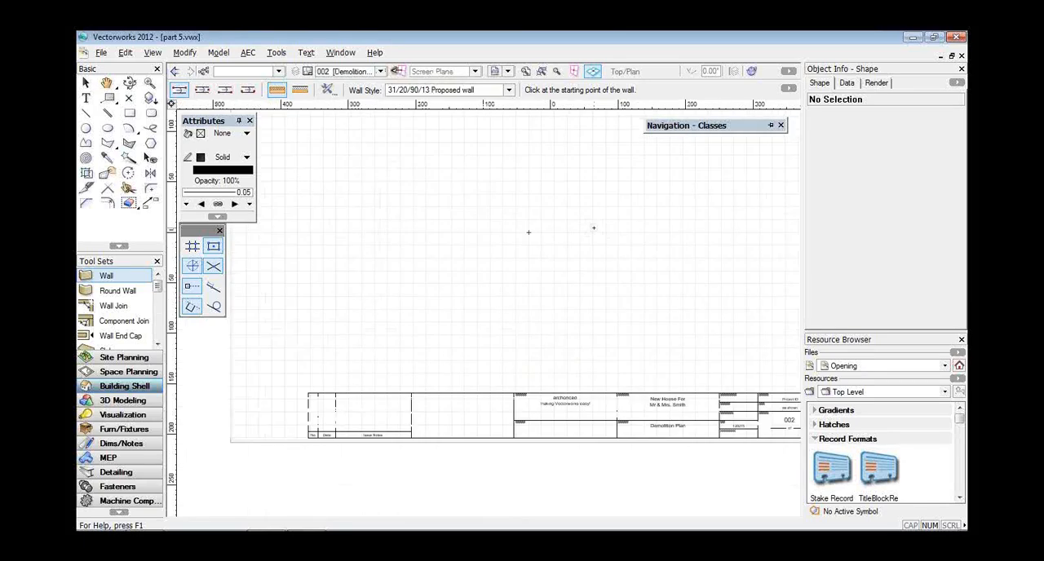
{"action": "left_click", "coordinate": [350, 71]}
{"action": "left_click", "coordinate": [377, 88]}
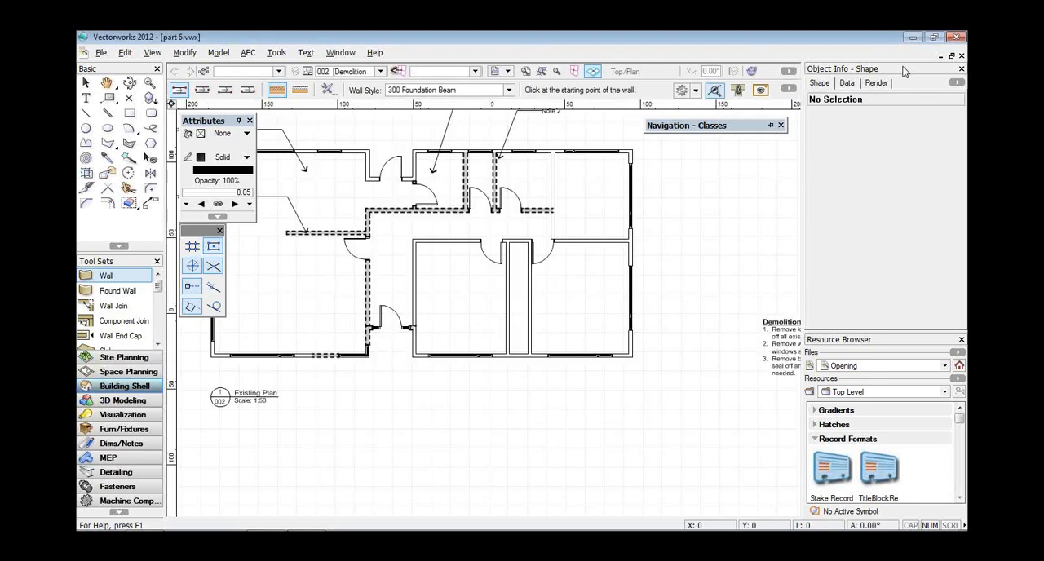
Examine the Existing Plan viewport and the Demolition Notes keynote legend on the 002 sheet of part 6.vwx.
{"action": "key", "text": "ctrl+4"}
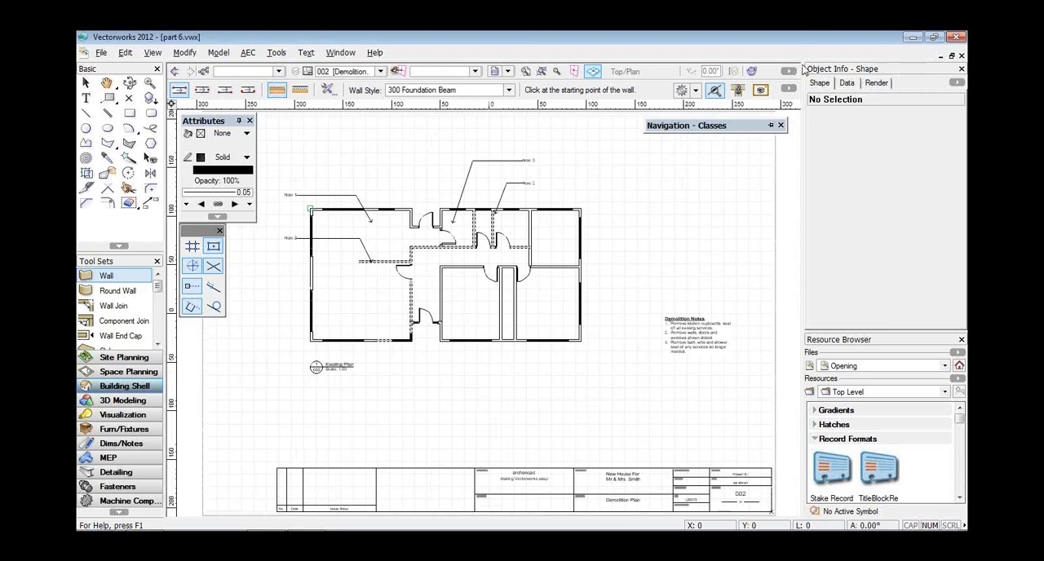
{"action": "key", "text": "x"}
{"action": "left_click", "coordinate": [514, 162]}
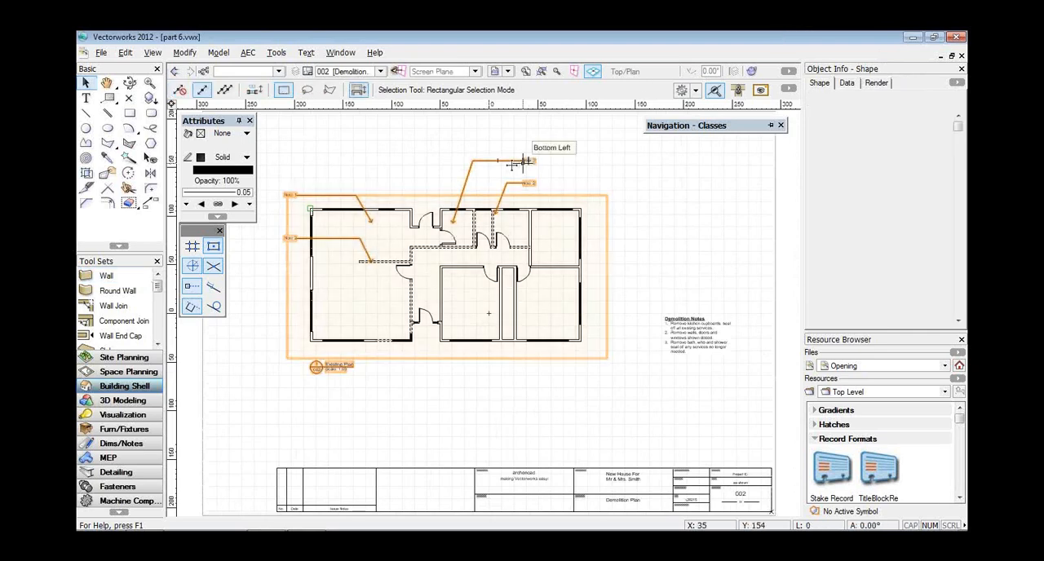
{"action": "left_click", "coordinate": [701, 334]}
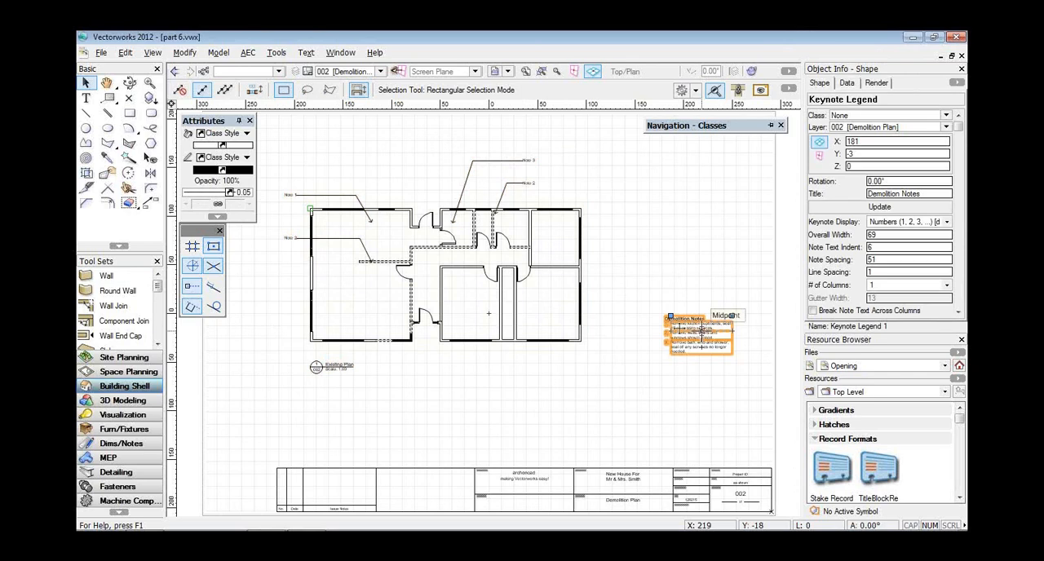
{"action": "left_click", "coordinate": [482, 280]}
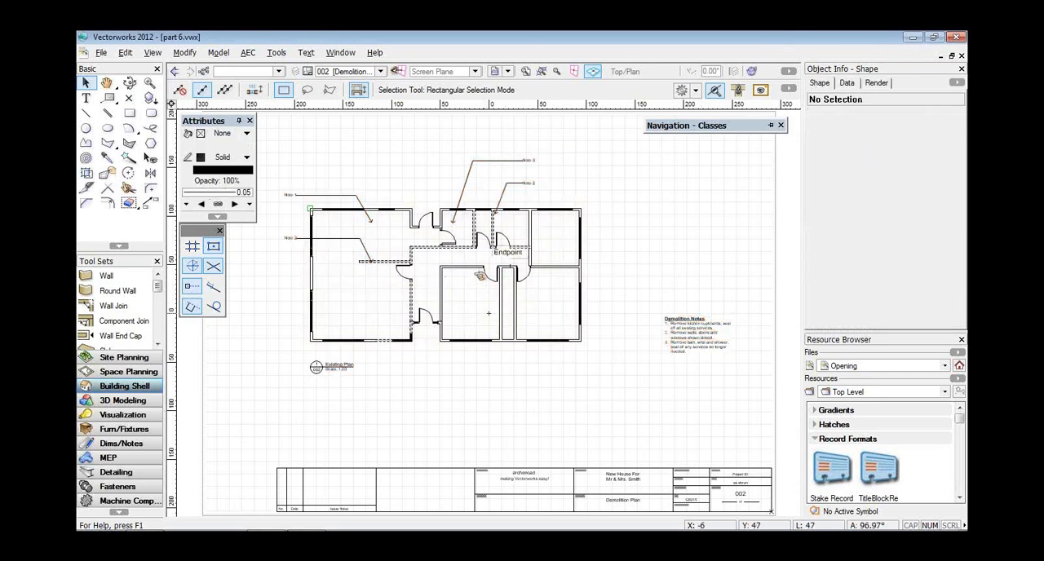
Look over the Floor-2 design layer and the 003 [Proposed Floor Plan] sheet layer.
{"action": "left_click", "coordinate": [381, 71]}
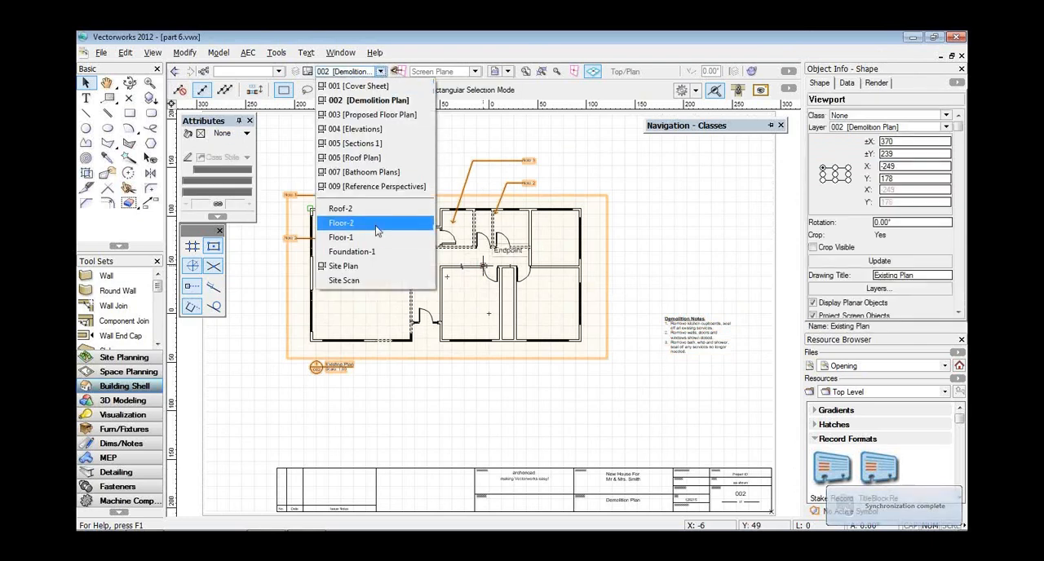
{"action": "left_click", "coordinate": [374, 223]}
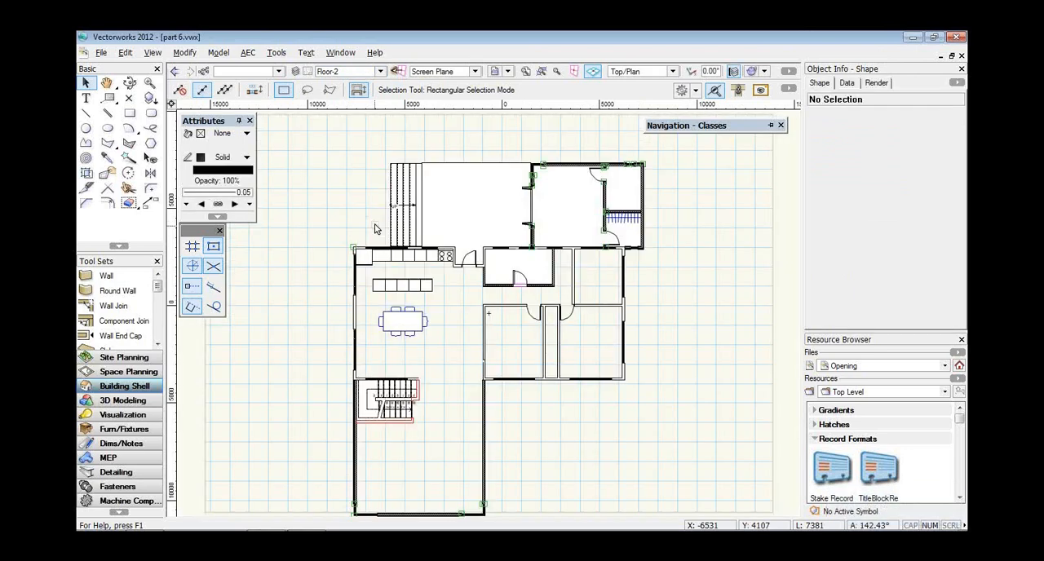
{"action": "left_click", "coordinate": [380, 71]}
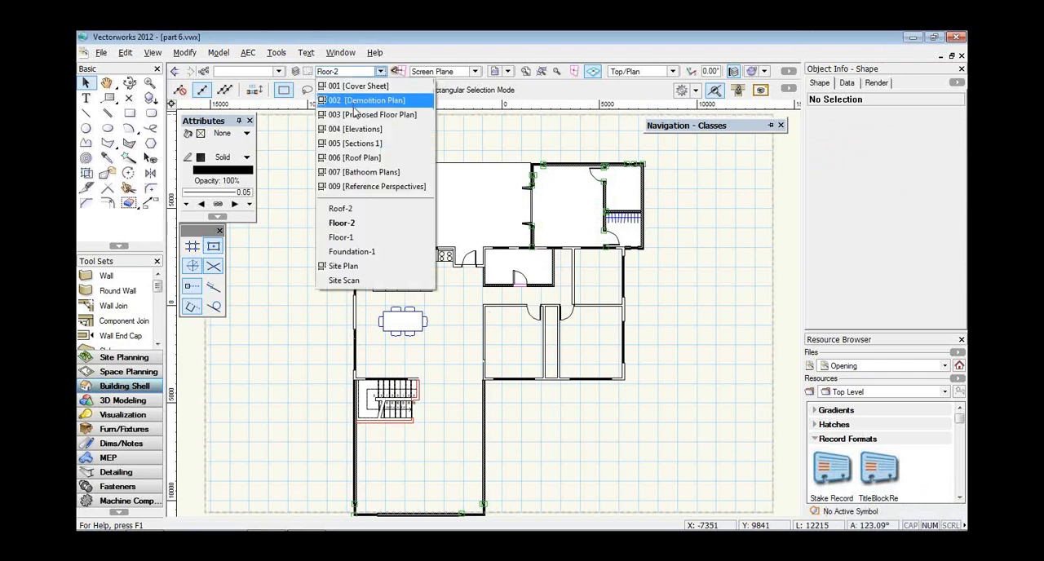
{"action": "left_click", "coordinate": [354, 115]}
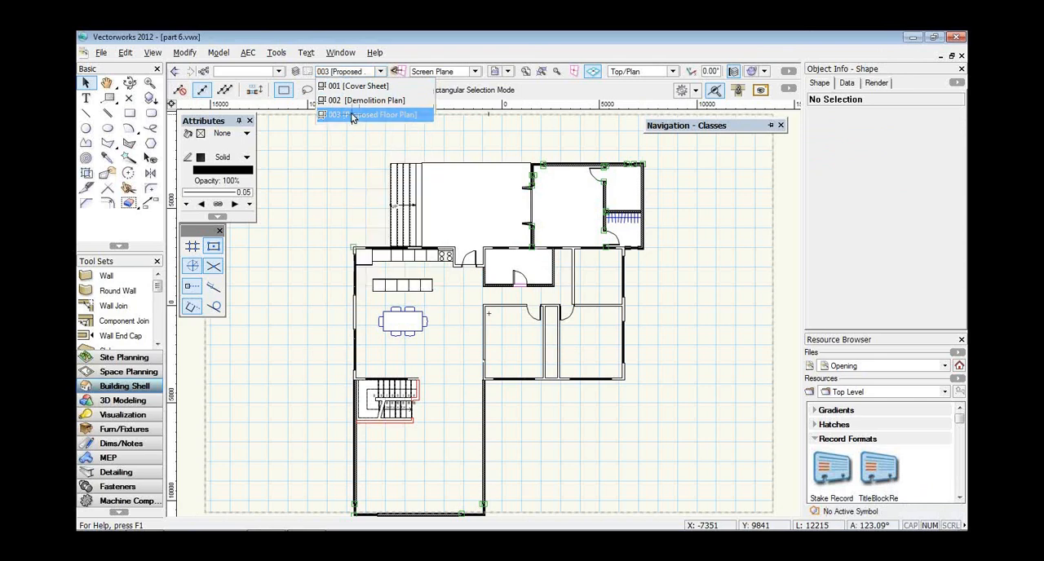
{"action": "left_click", "coordinate": [380, 71]}
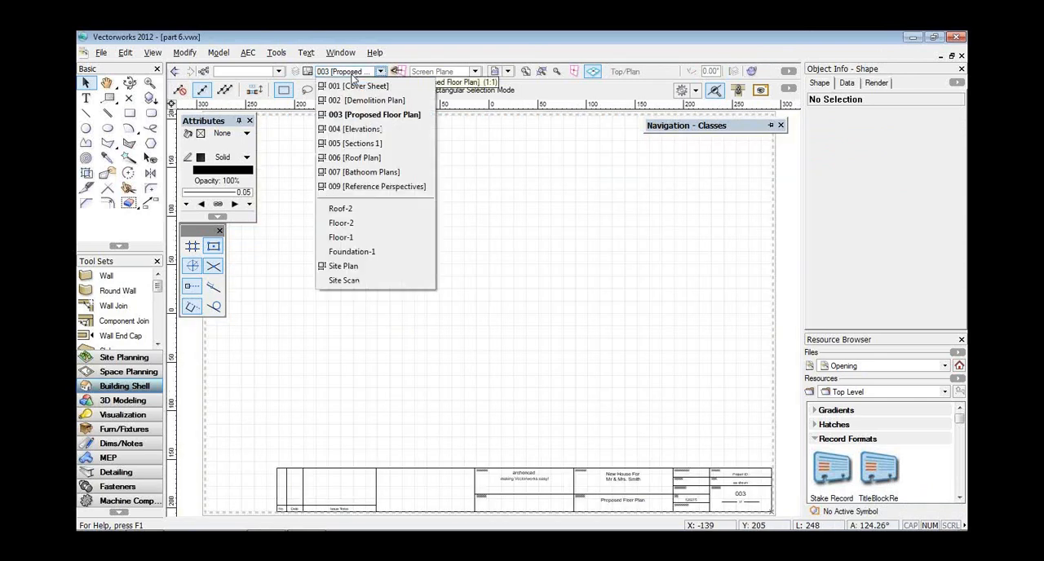
Copy the Existing Plan viewport from the 002 [Demolition Plan] sheet and paste it in place on 003 [Proposed Floor Plan].
{"action": "left_click", "coordinate": [359, 101]}
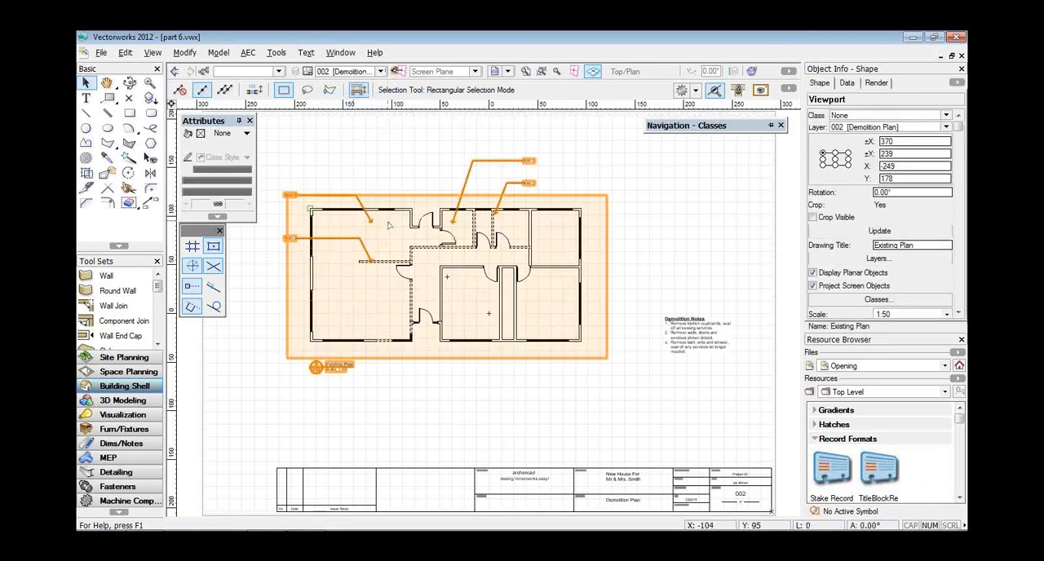
{"action": "right_click", "coordinate": [389, 226]}
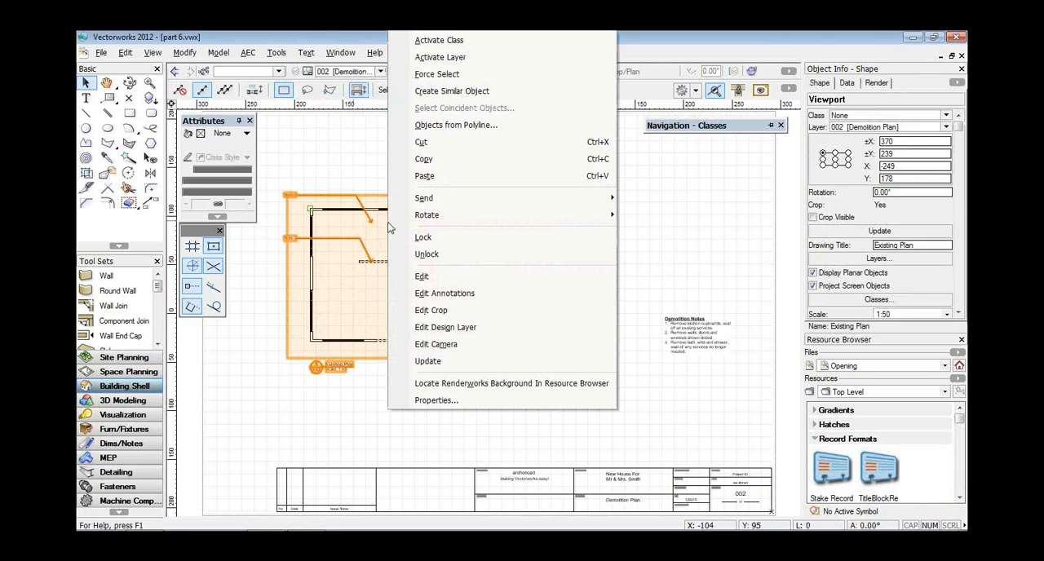
{"action": "left_click", "coordinate": [408, 160]}
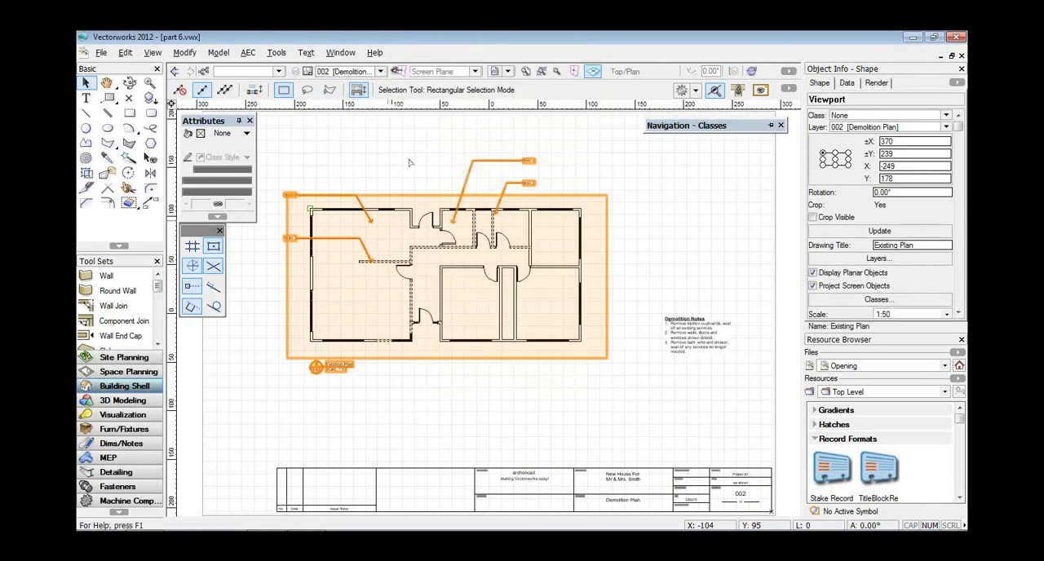
{"action": "left_click", "coordinate": [381, 71]}
{"action": "left_click", "coordinate": [365, 115]}
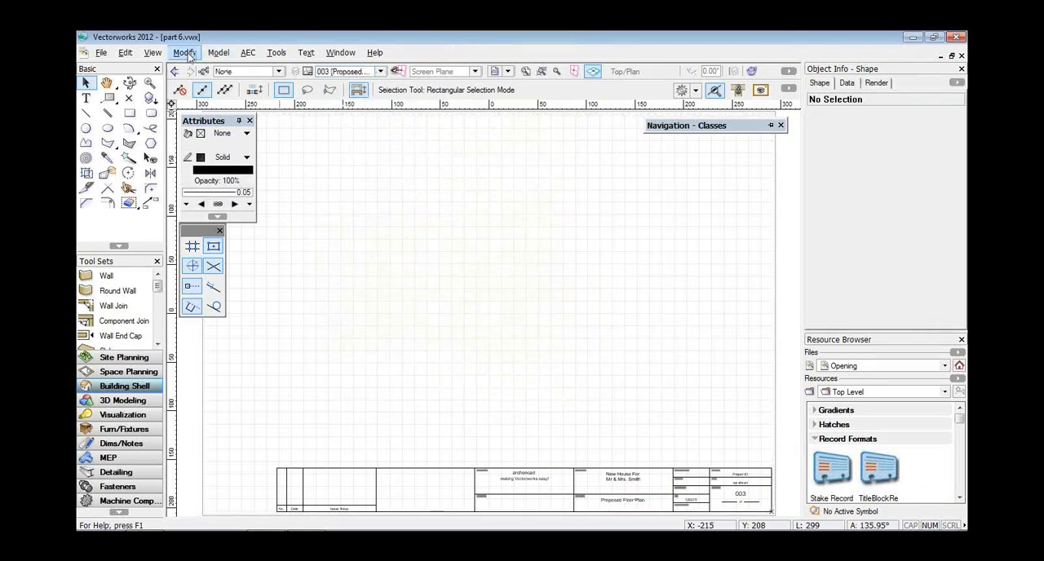
{"action": "left_click", "coordinate": [133, 56]}
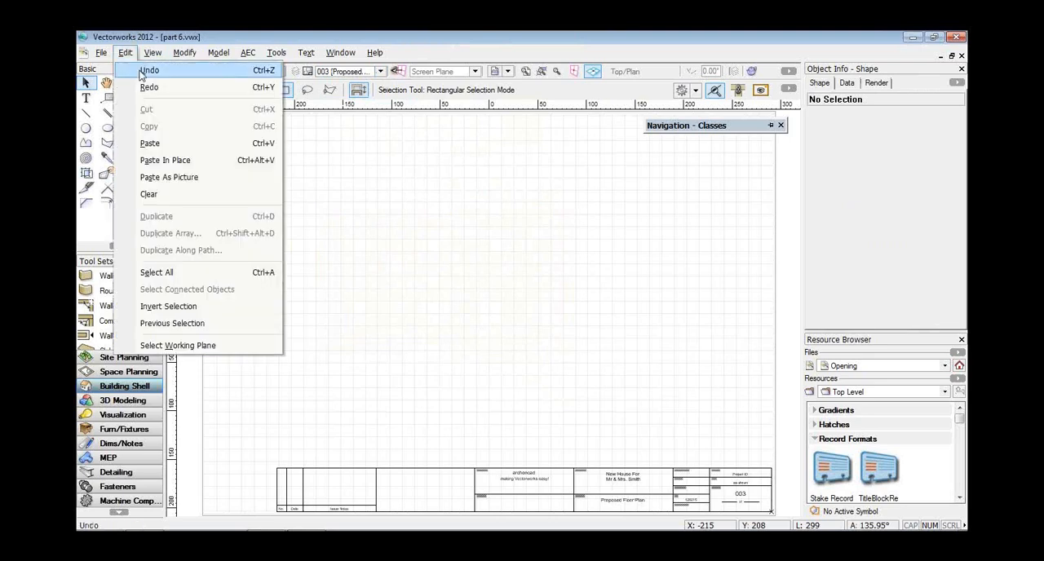
{"action": "left_click", "coordinate": [144, 161]}
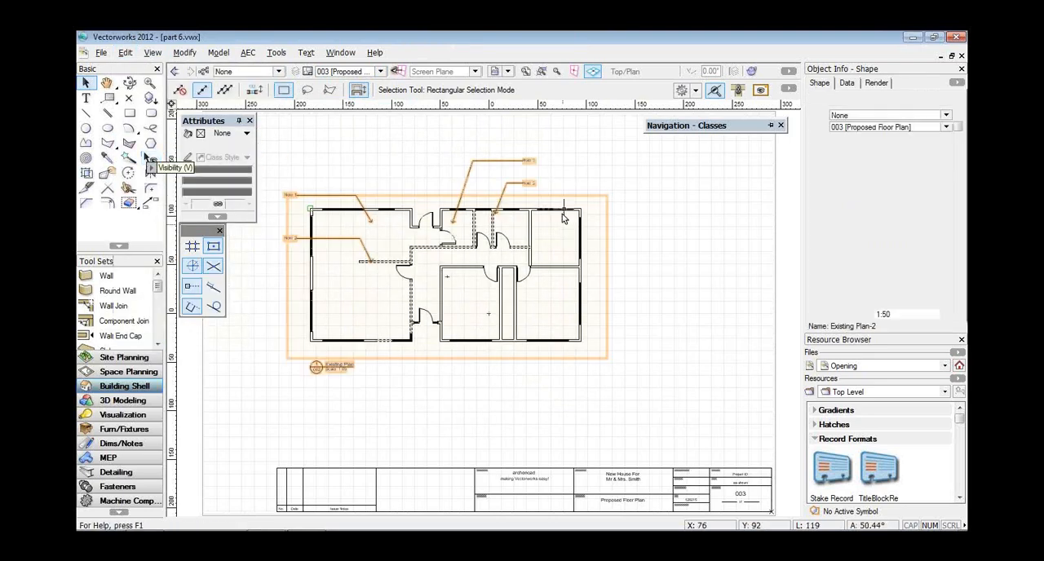
Delete all the demolition note callouts from the pasted viewport's annotations and return to the sheet.
{"action": "left_click", "coordinate": [562, 214]}
{"action": "right_click", "coordinate": [563, 214]}
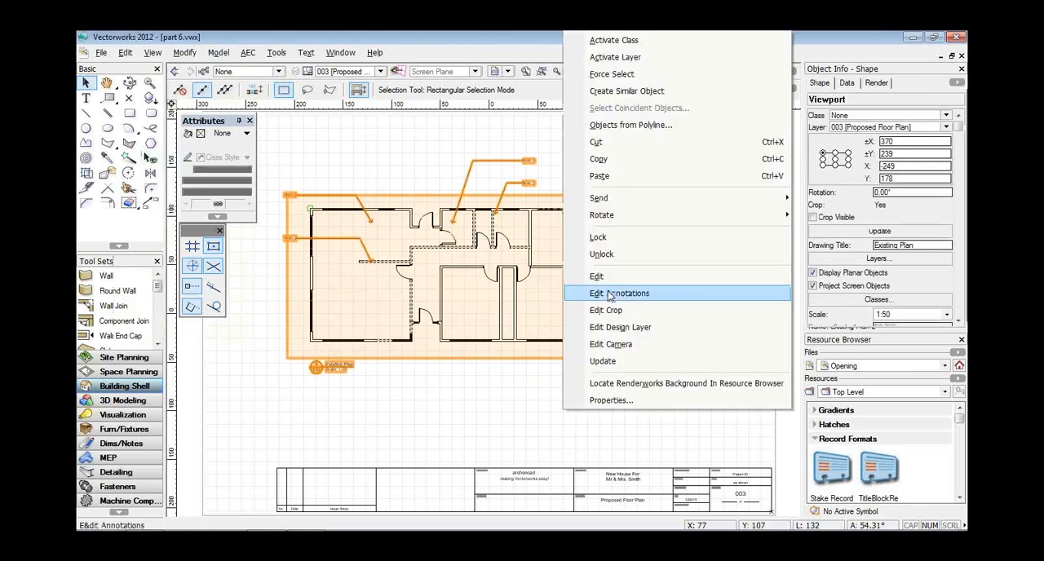
{"action": "left_click", "coordinate": [609, 295]}
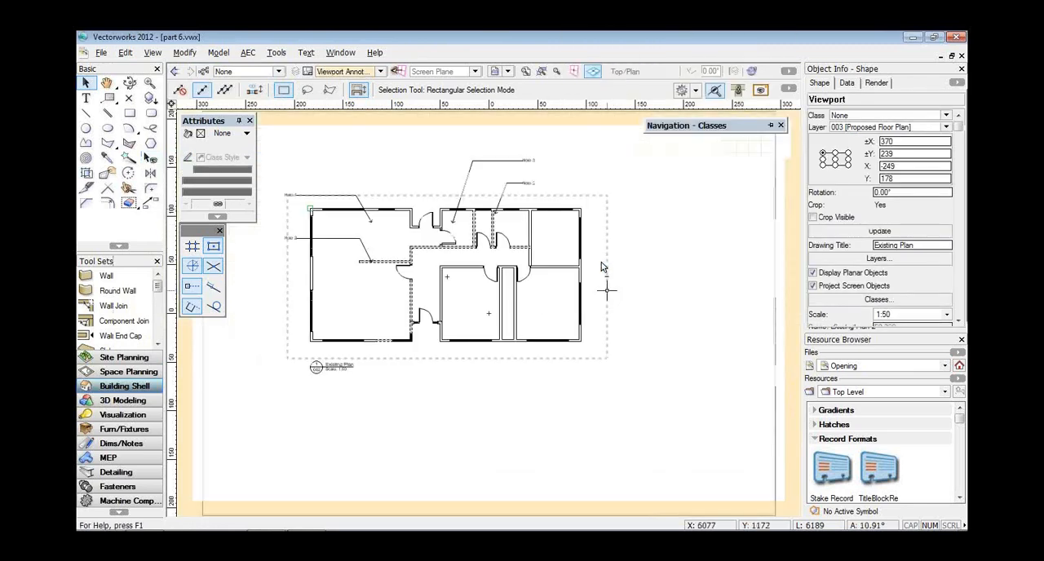
{"action": "key", "text": "ctrl+a"}
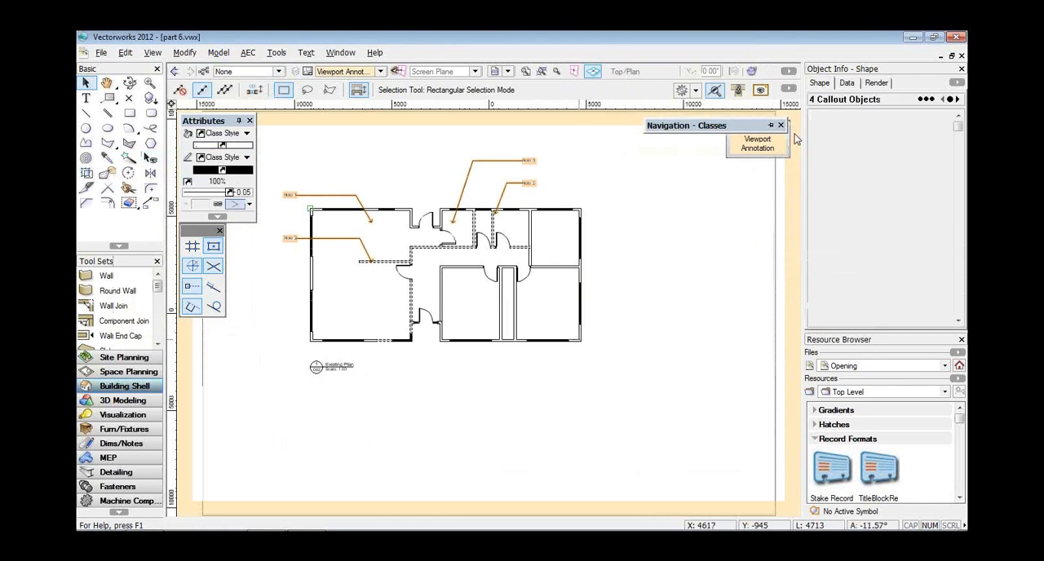
{"action": "key", "text": "Delete"}
{"action": "left_click", "coordinate": [740, 149]}
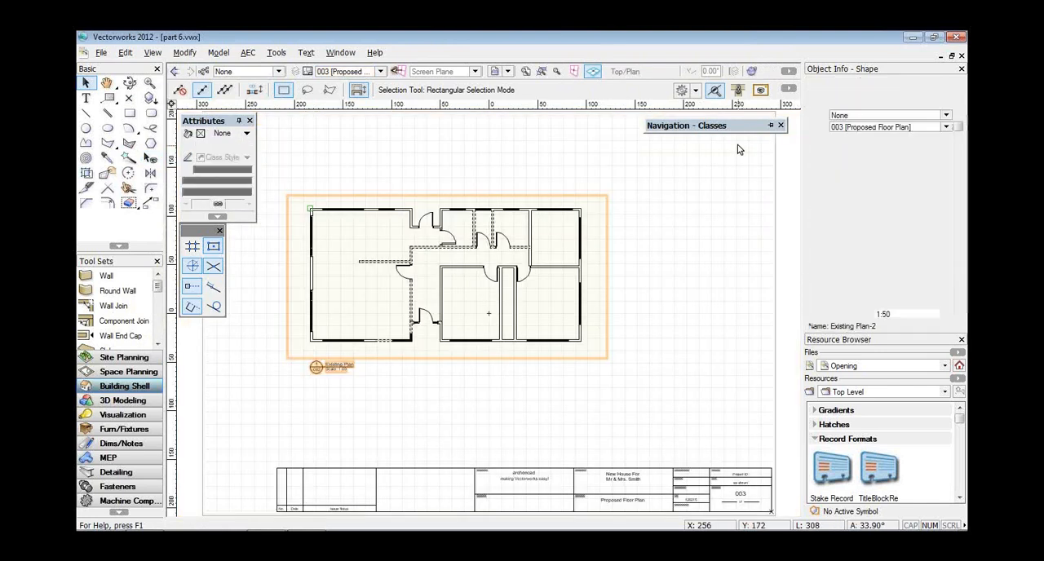
Set the Wall-Demolished class to invisible in the pasted viewport and preview the change.
{"action": "left_click", "coordinate": [877, 299]}
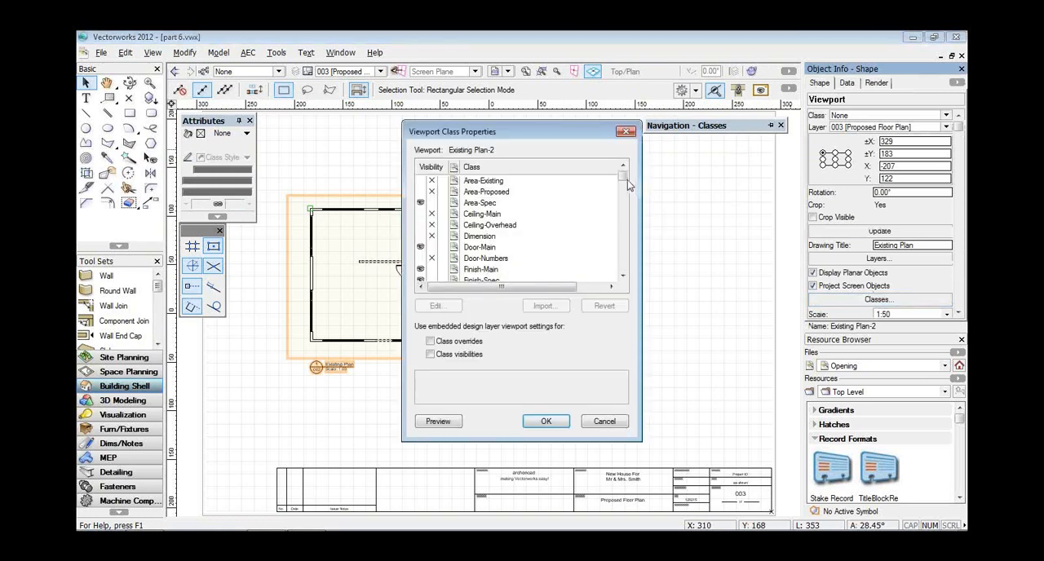
{"action": "left_click_drag", "start_coordinate": [624, 177], "coordinate": [623, 259]}
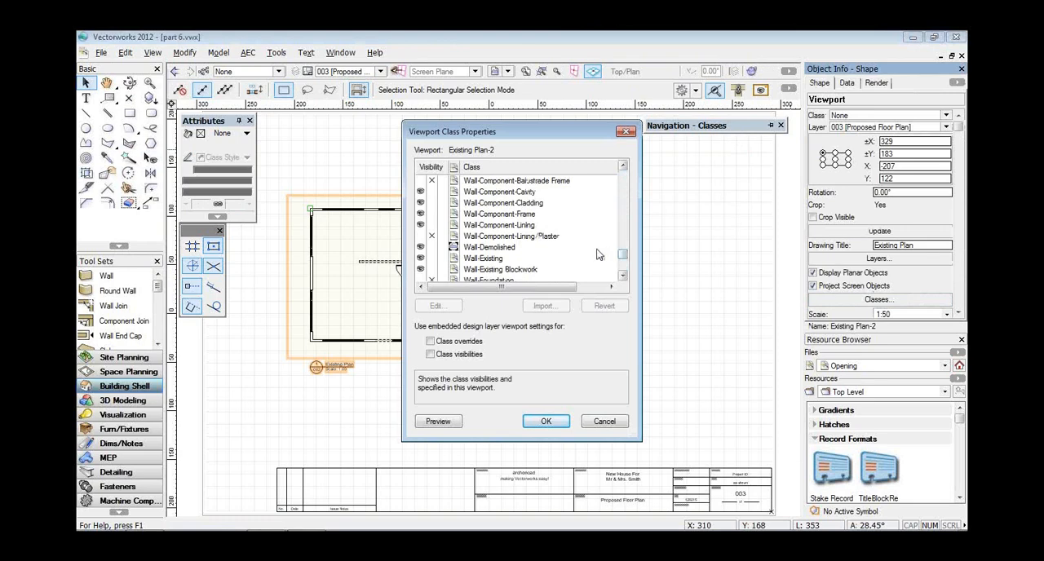
{"action": "left_click", "coordinate": [433, 248]}
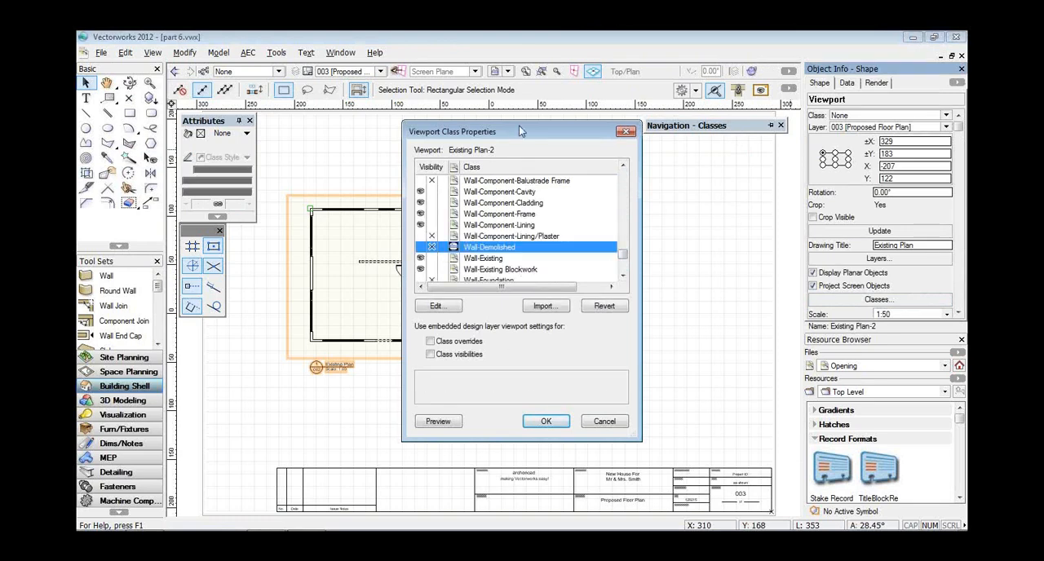
{"action": "left_click_drag", "start_coordinate": [520, 128], "coordinate": [747, 117]}
{"action": "left_click", "coordinate": [674, 427]}
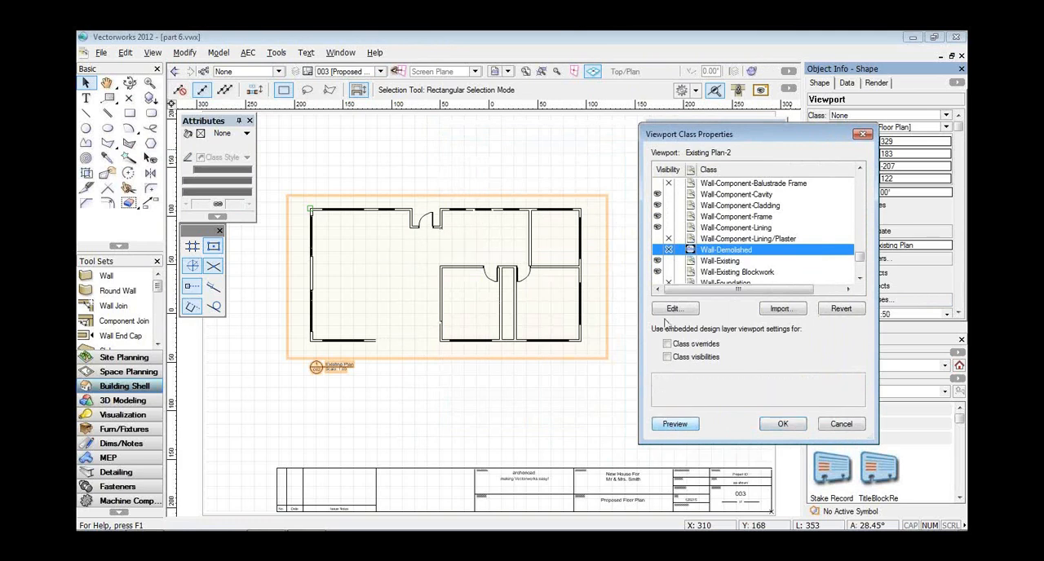
Make the Wall-Proposed class visible in the viewport and preview the proposed walls.
{"action": "scroll", "coordinate": [719, 255], "scroll_direction": "down", "scroll_amount": 1}
{"action": "scroll", "coordinate": [719, 254], "scroll_direction": "down", "scroll_amount": 2}
{"action": "left_click", "coordinate": [658, 261]}
{"action": "left_click", "coordinate": [670, 426]}
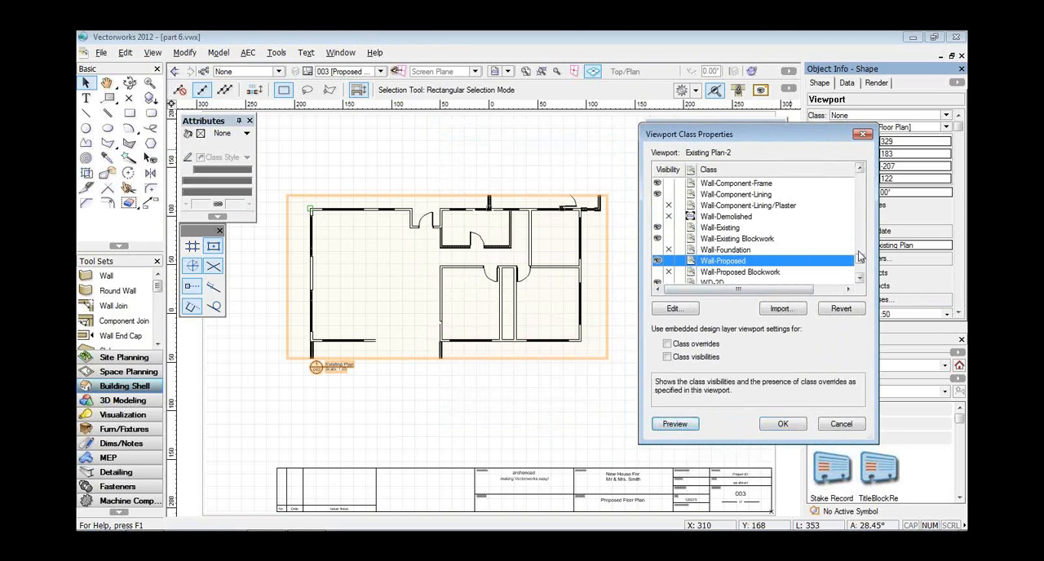
Make the Joinery component and Joinery-Kitchen classes visible in the viewport and preview the kitchen and dining furniture.
{"action": "scroll", "coordinate": [858, 261], "scroll_direction": "down", "scroll_amount": 10}
{"action": "scroll", "coordinate": [863, 266], "scroll_direction": "up", "scroll_amount": 7}
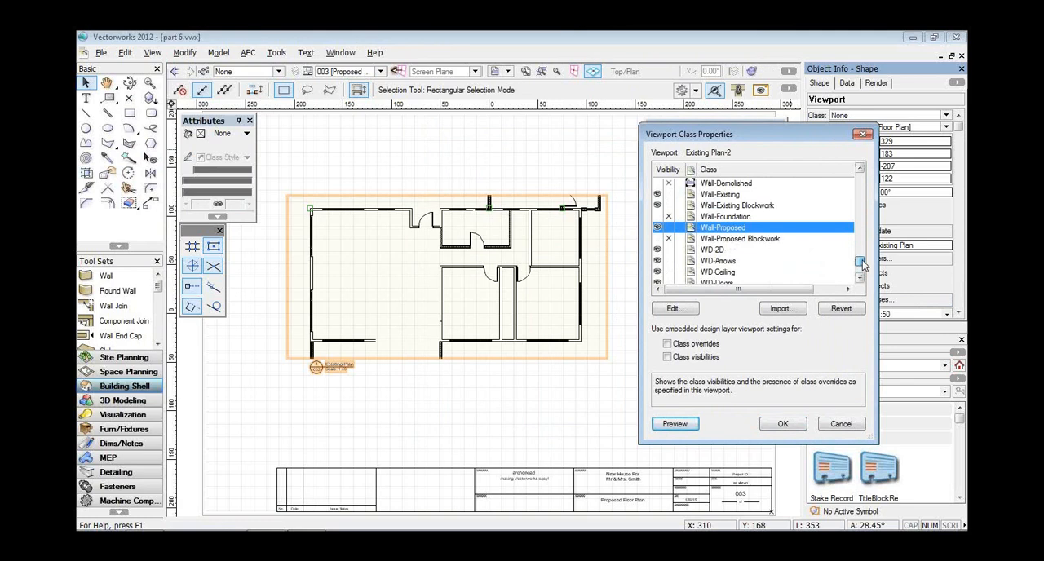
{"action": "left_click_drag", "start_coordinate": [863, 265], "coordinate": [873, 196]}
{"action": "left_click", "coordinate": [658, 206]}
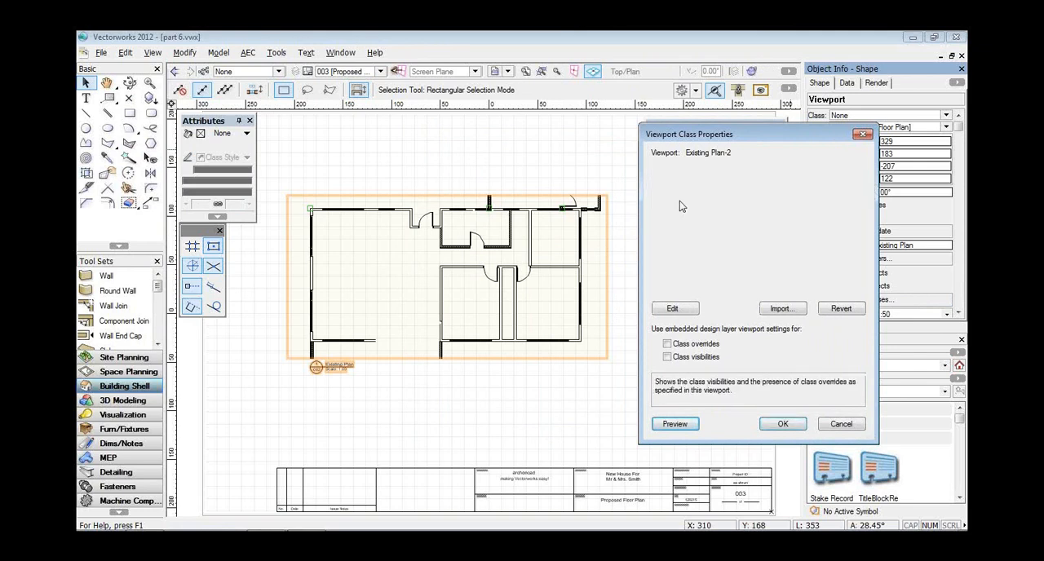
{"action": "scroll", "coordinate": [692, 210], "scroll_direction": "up", "scroll_amount": 5}
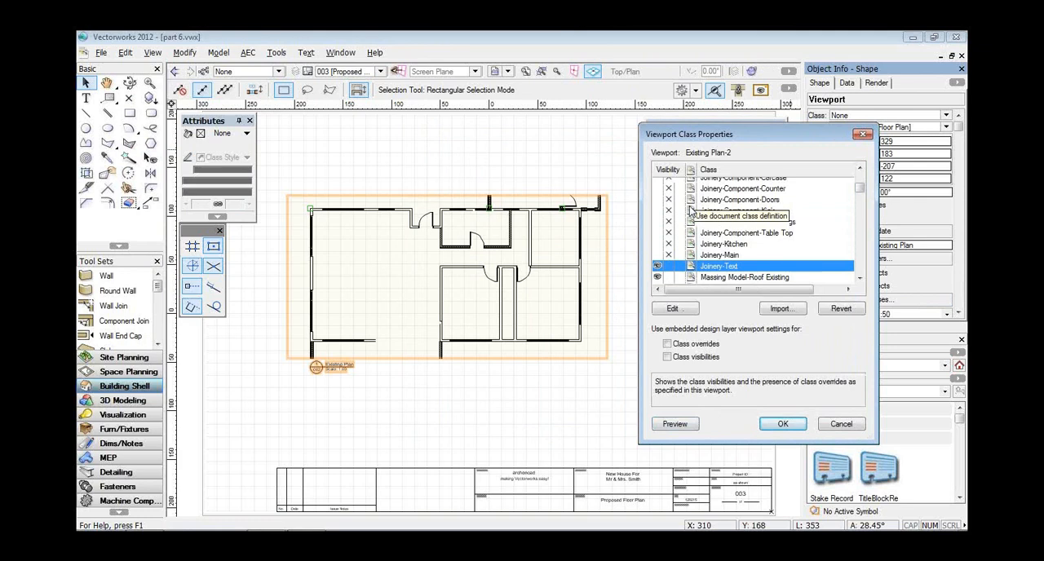
{"action": "scroll", "coordinate": [692, 210], "scroll_direction": "up", "scroll_amount": 1}
{"action": "left_click", "coordinate": [663, 207], "text": "shift"}
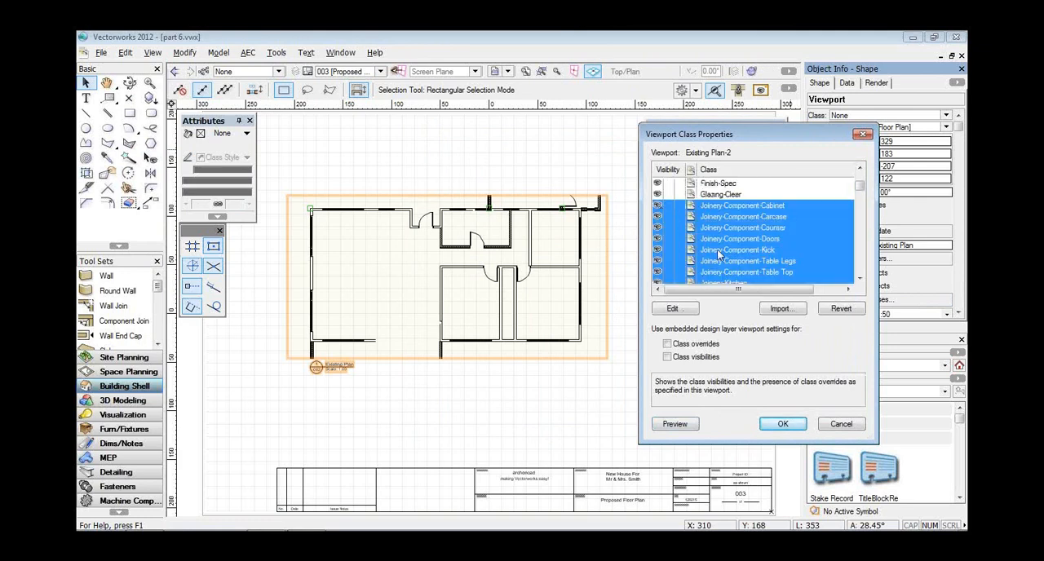
{"action": "left_click", "coordinate": [671, 428]}
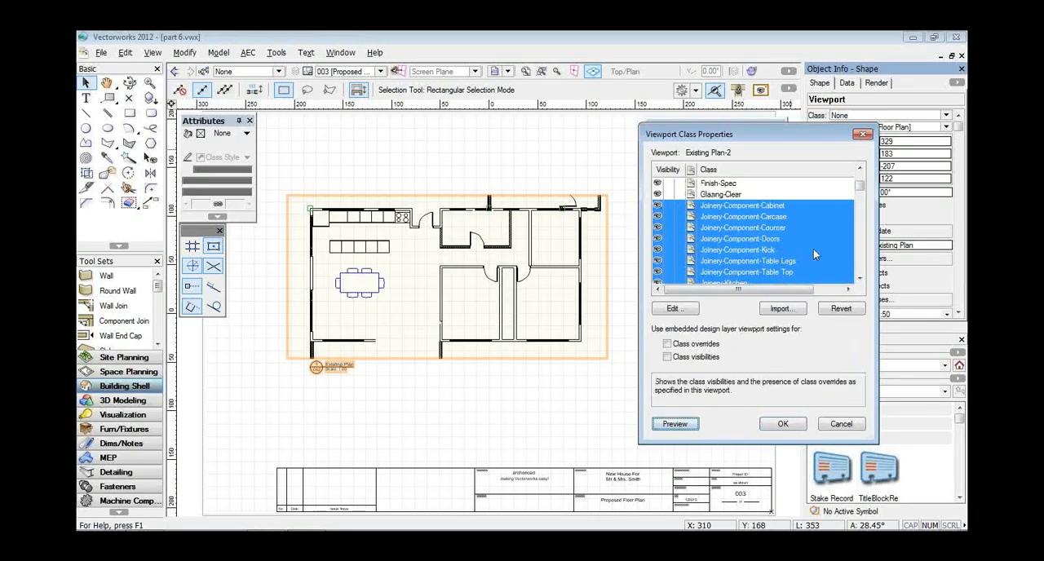
Make the Services-Fixtures class visible, preview it, and accept the viewport's class settings.
{"action": "scroll", "coordinate": [813, 251], "scroll_direction": "down", "scroll_amount": 2}
{"action": "scroll", "coordinate": [813, 254], "scroll_direction": "down", "scroll_amount": 10}
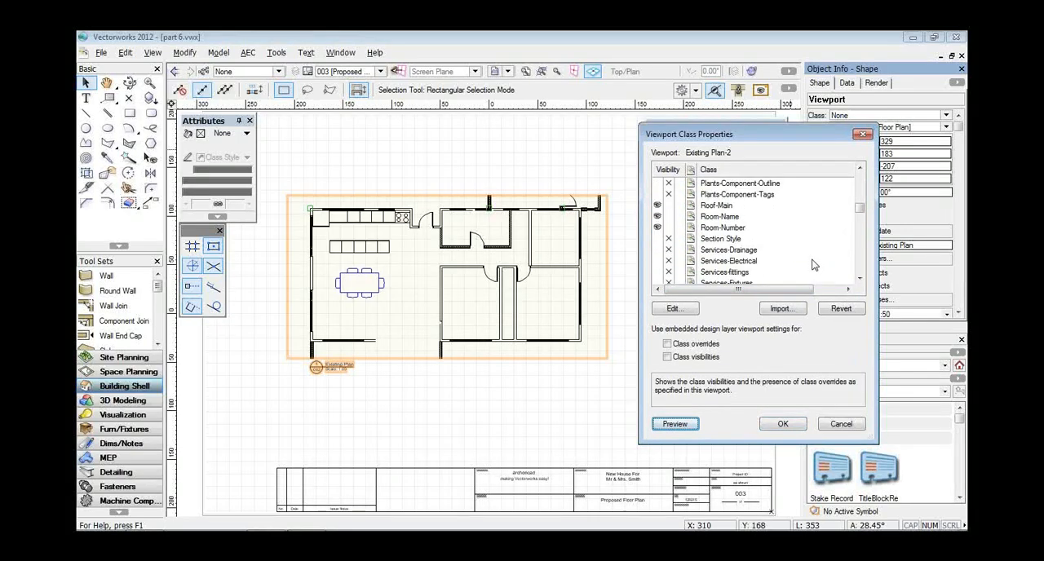
{"action": "left_click", "coordinate": [657, 205]}
{"action": "left_click", "coordinate": [673, 425]}
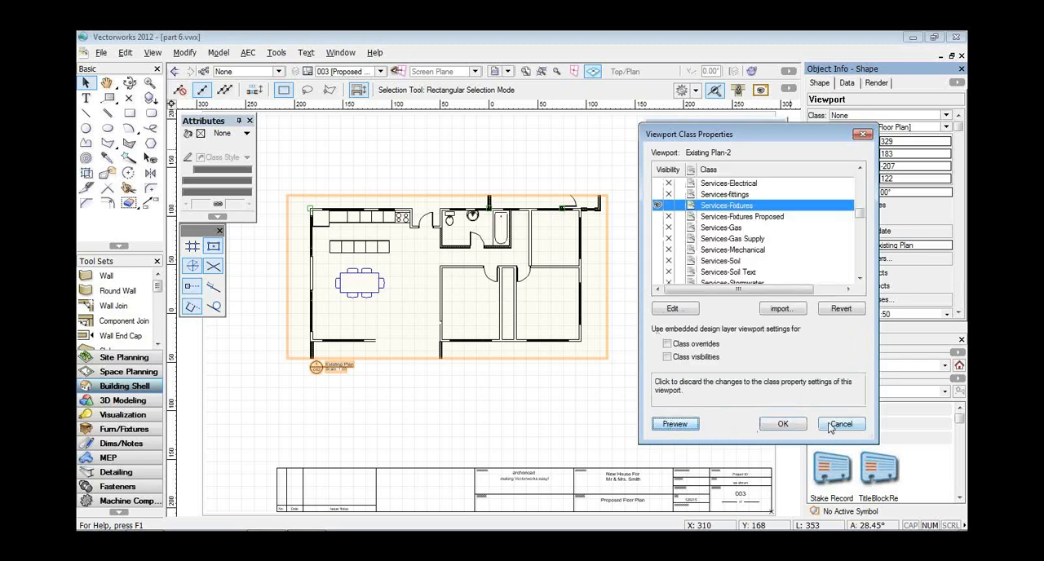
{"action": "left_click", "coordinate": [782, 424]}
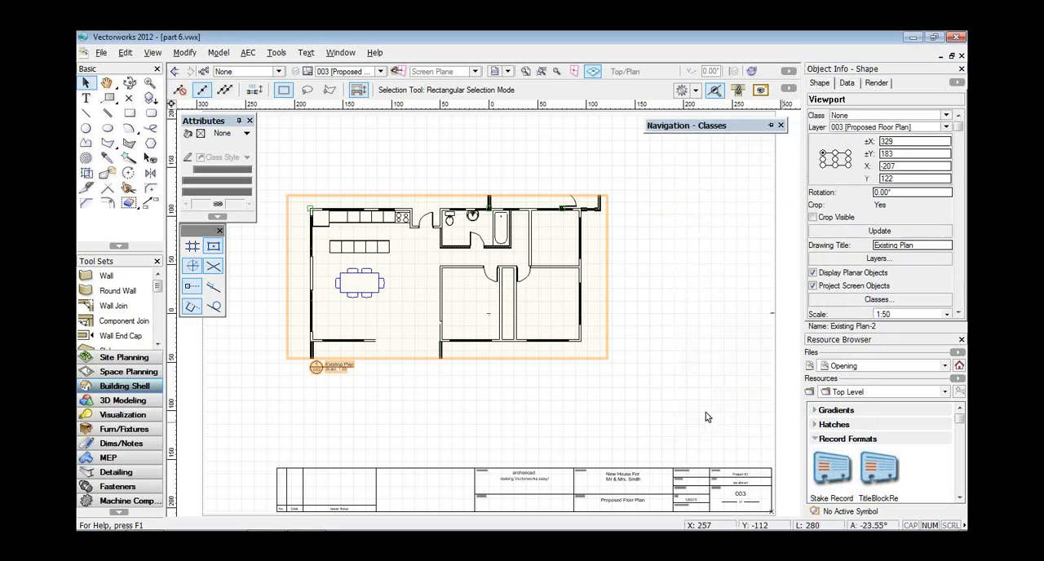
Enlarge the viewport crop on all four sides to about 364 by 394 mm, enclosing both proposed extensions, and exit the crop.
{"action": "right_click", "coordinate": [608, 265]}
{"action": "left_click", "coordinate": [633, 315]}
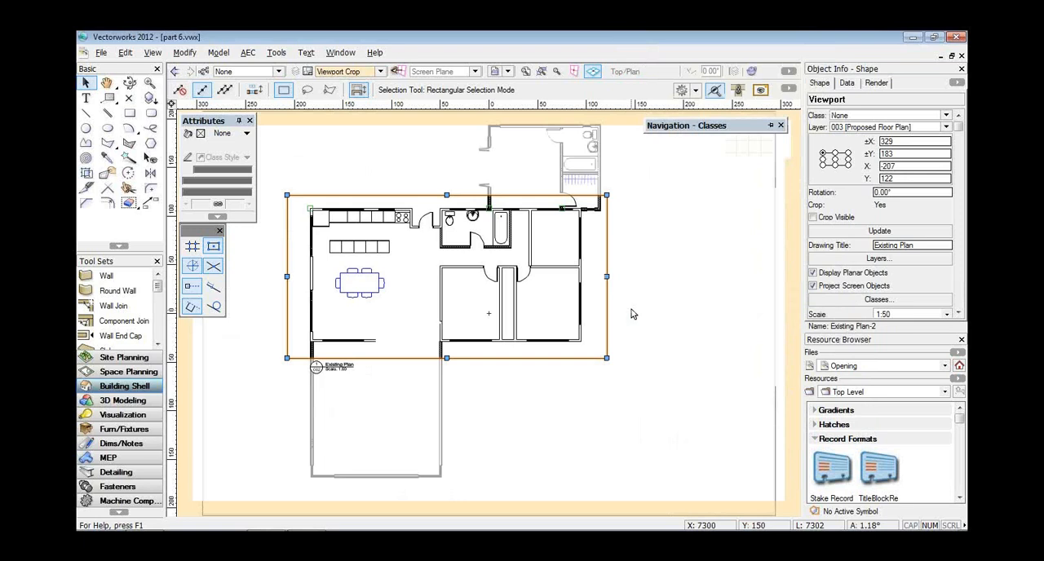
{"action": "left_click_drag", "start_coordinate": [447, 358], "coordinate": [447, 497]}
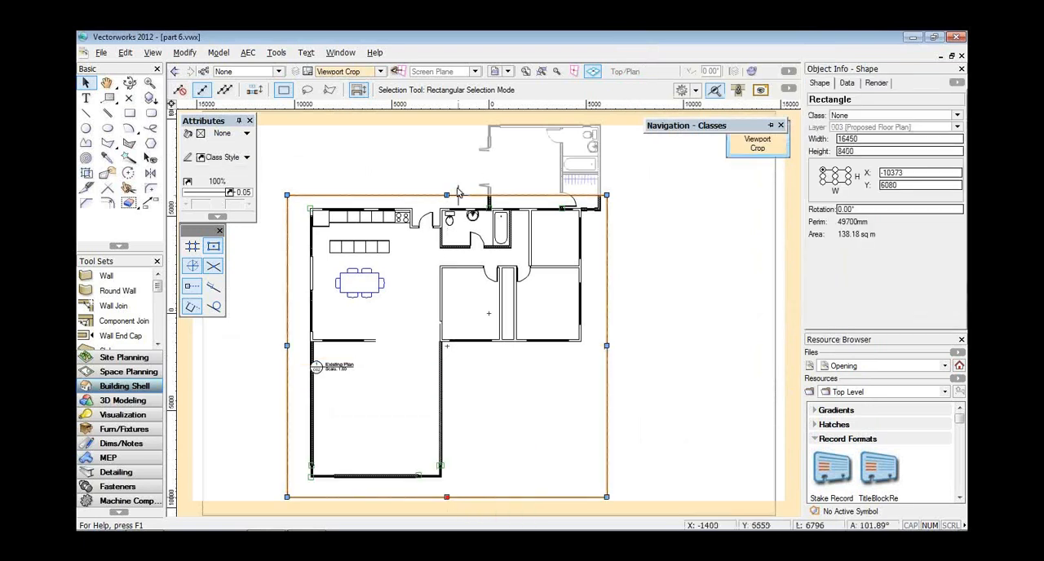
{"action": "left_click_drag", "start_coordinate": [447, 195], "coordinate": [449, 115]}
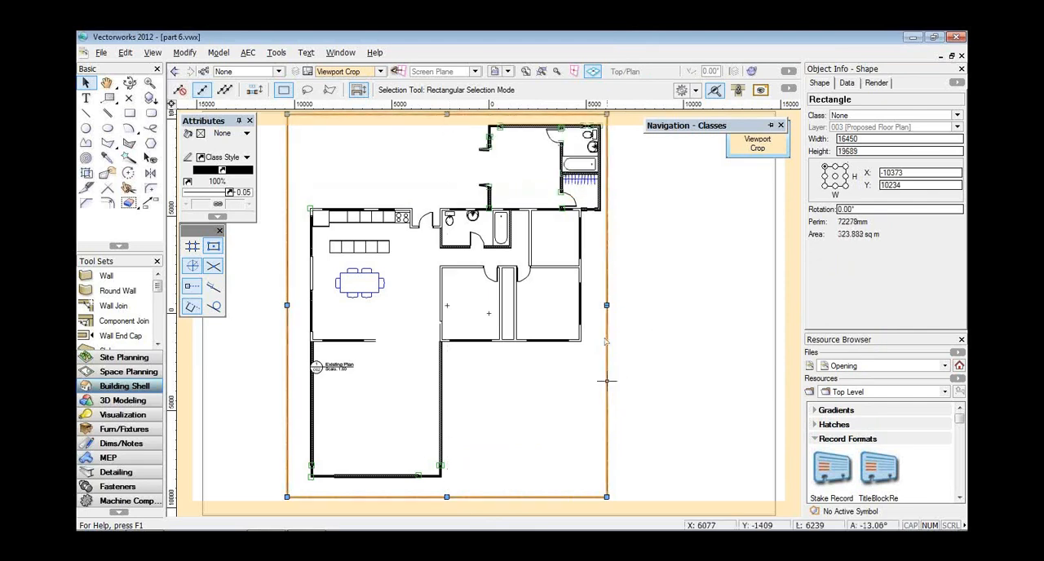
{"action": "left_click_drag", "start_coordinate": [607, 305], "coordinate": [630, 305]}
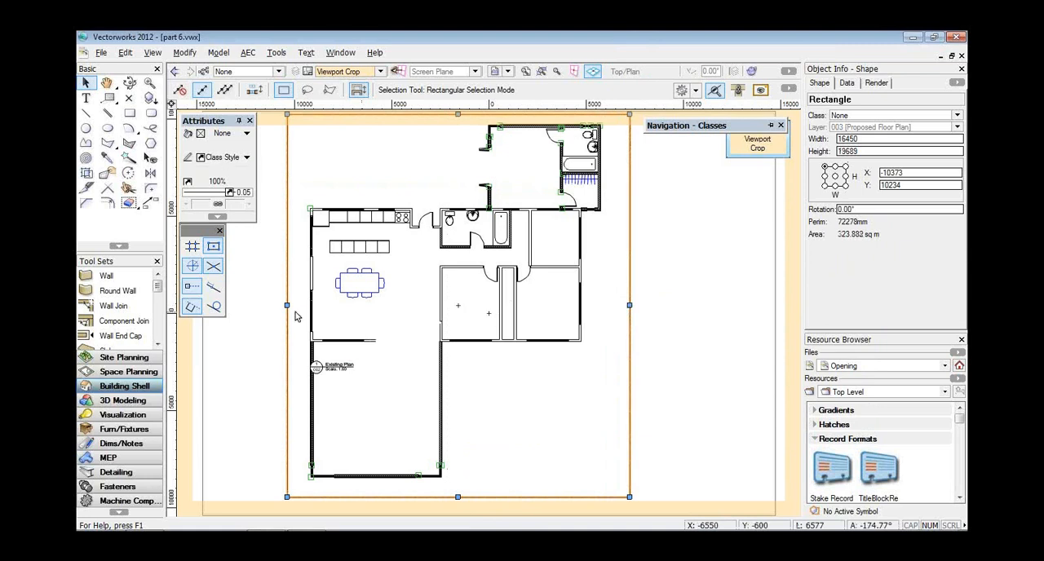
{"action": "left_click_drag", "start_coordinate": [286, 305], "coordinate": [276, 305]}
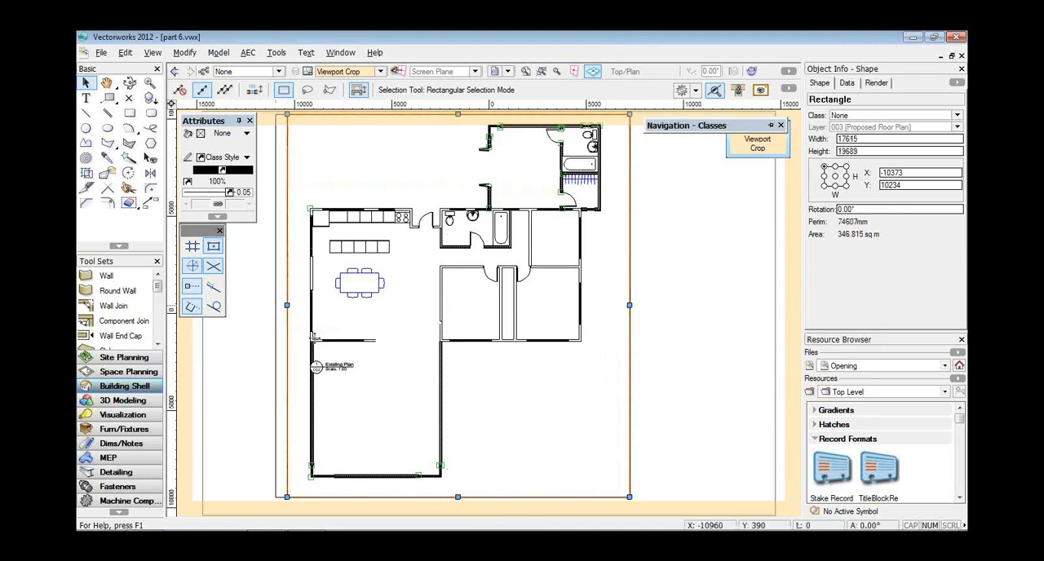
{"action": "left_click", "coordinate": [323, 367]}
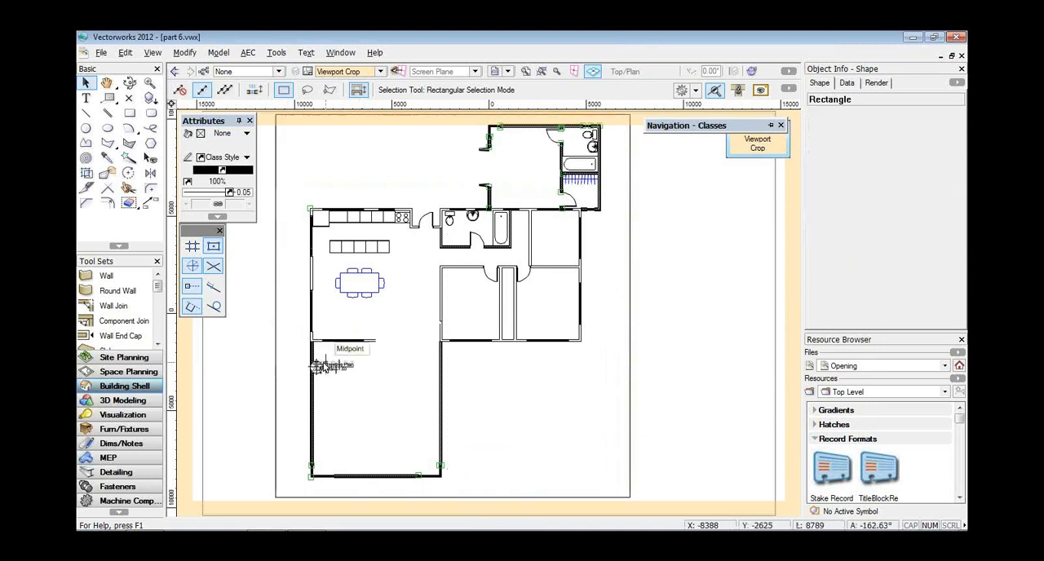
{"action": "left_click", "coordinate": [737, 150]}
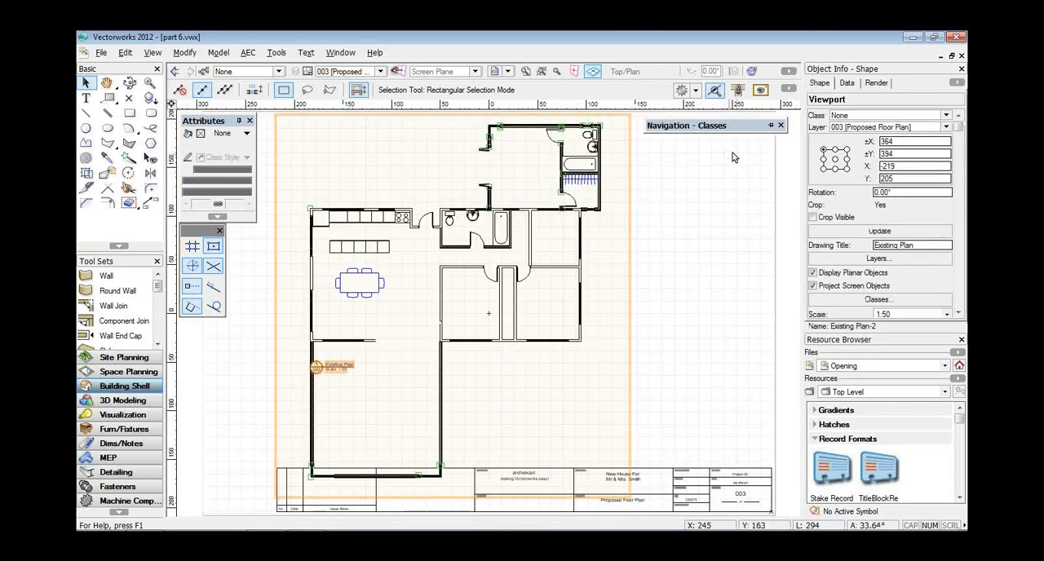
Set the viewport's rotation to -90° and move it across the sheet so the plan sits above the title block.
{"action": "left_click_drag", "start_coordinate": [896, 192], "coordinate": [841, 193]}
{"action": "type", "text": "-90"}
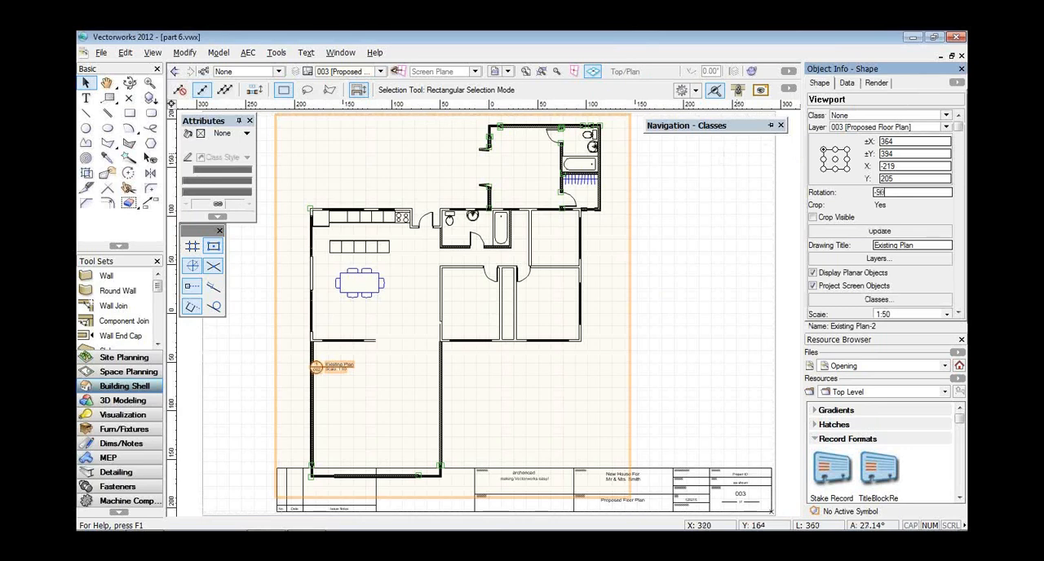
{"action": "key", "text": "Return"}
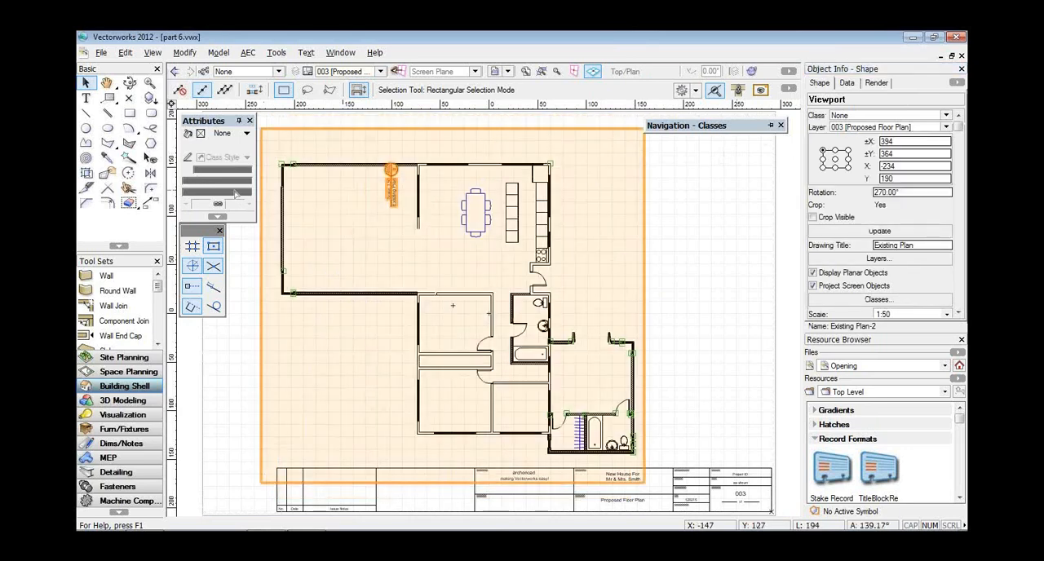
{"action": "left_click", "coordinate": [129, 173]}
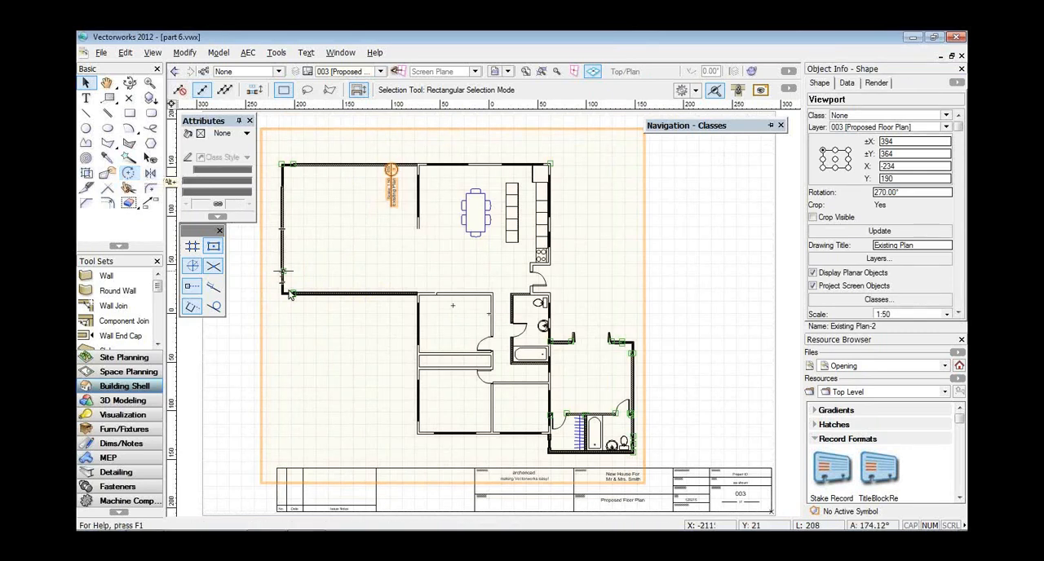
{"action": "left_click_drag", "start_coordinate": [283, 292], "coordinate": [353, 288]}
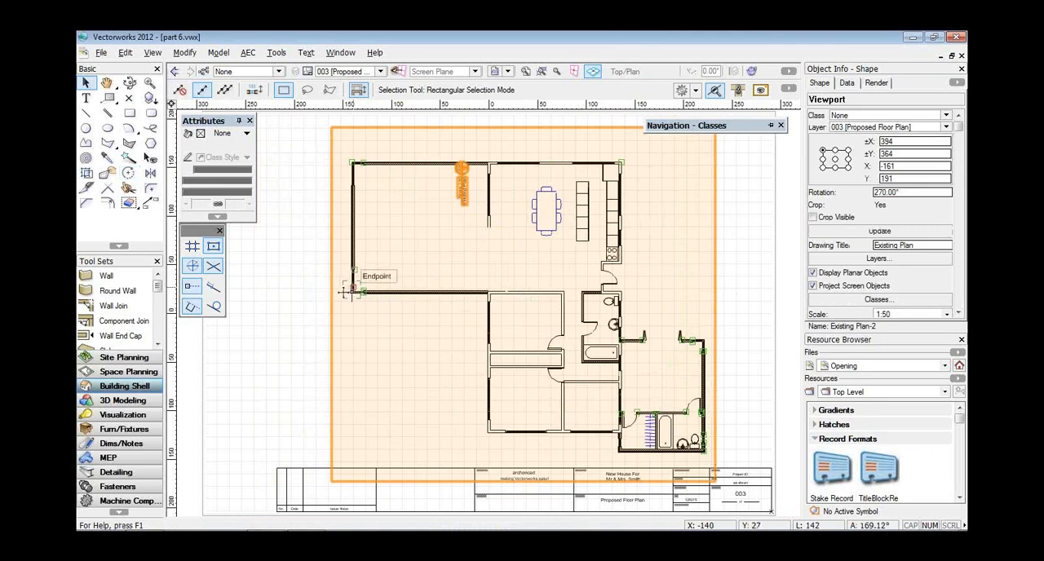
{"action": "left_click_drag", "start_coordinate": [364, 292], "coordinate": [353, 281]}
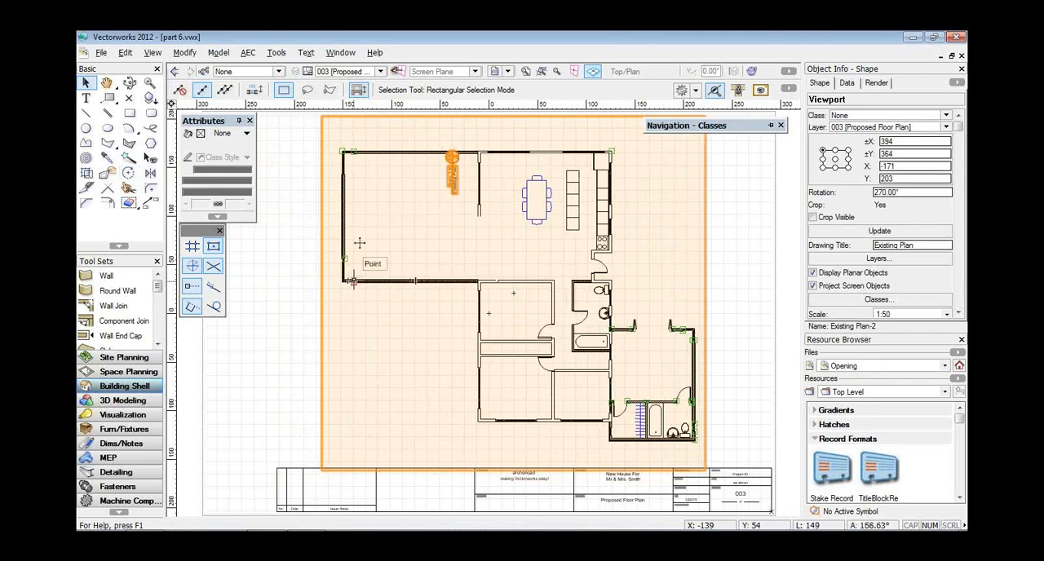
Make the Notes-Framing class visible in the rotated viewport, preview the framing dimensions, and accept the settings.
{"action": "left_click", "coordinate": [879, 300]}
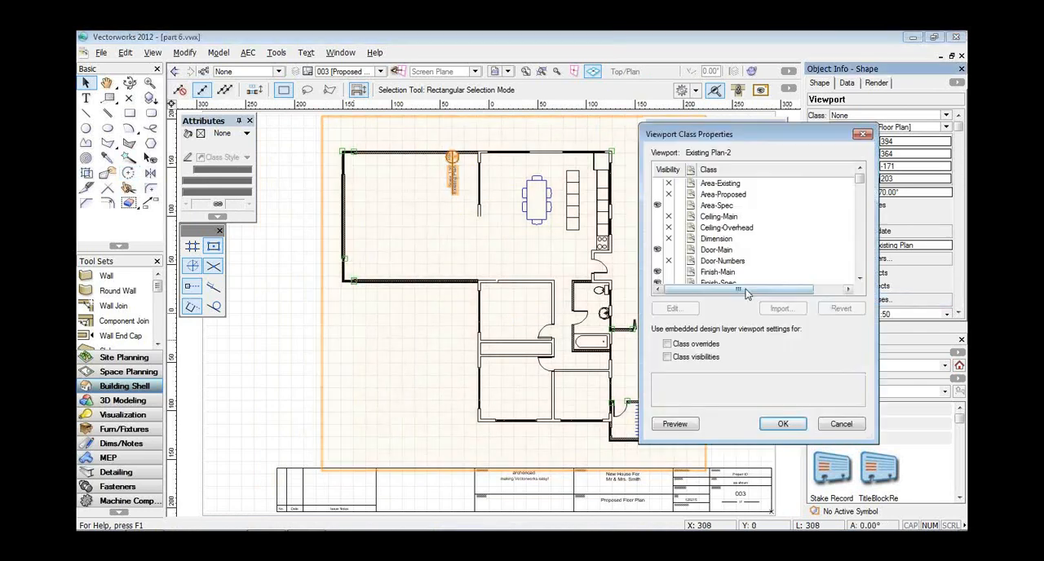
{"action": "left_click", "coordinate": [860, 189]}
{"action": "left_click", "coordinate": [861, 189]}
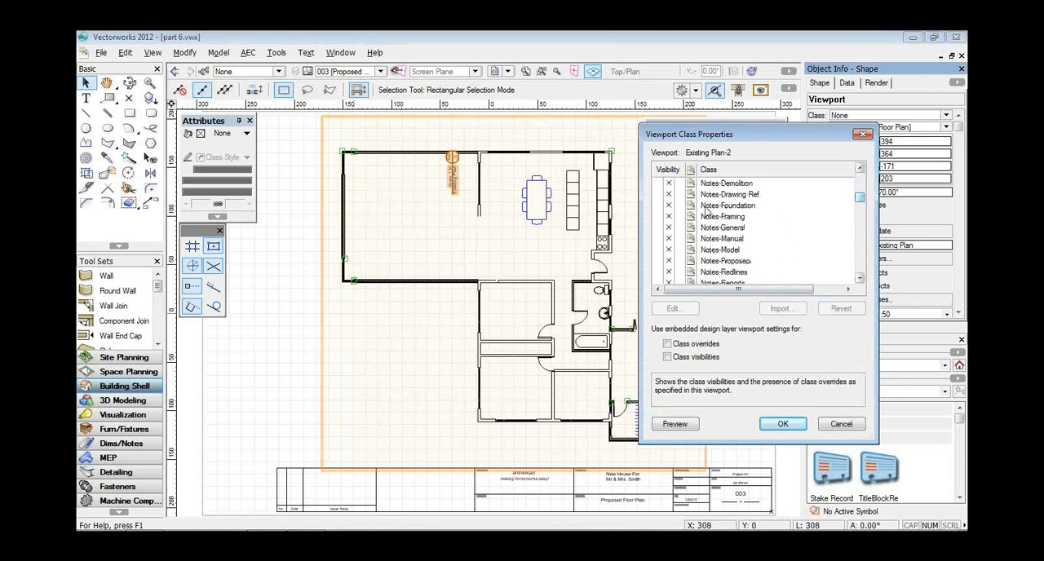
{"action": "left_click", "coordinate": [658, 216]}
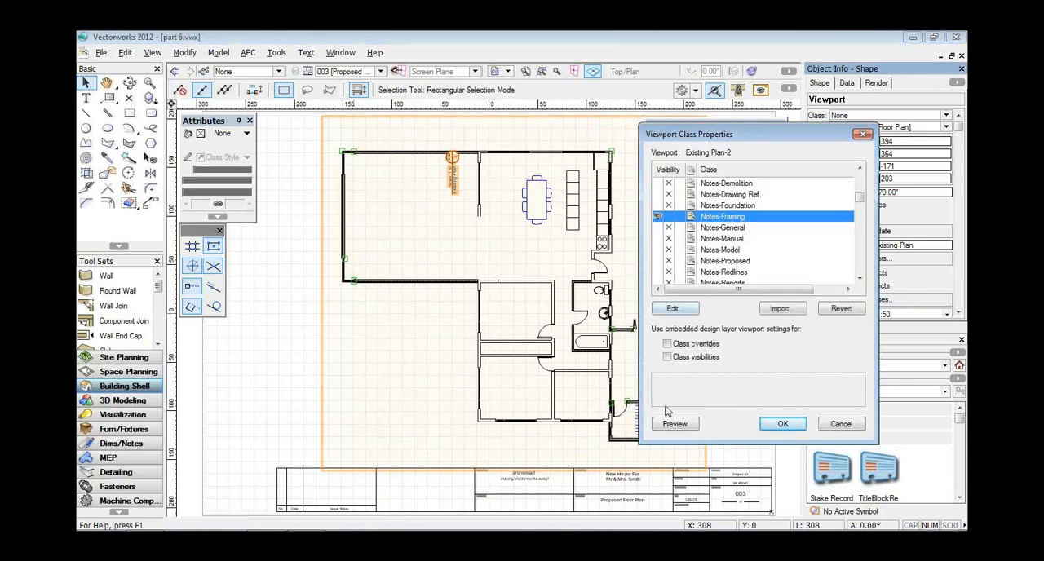
{"action": "left_click", "coordinate": [672, 426]}
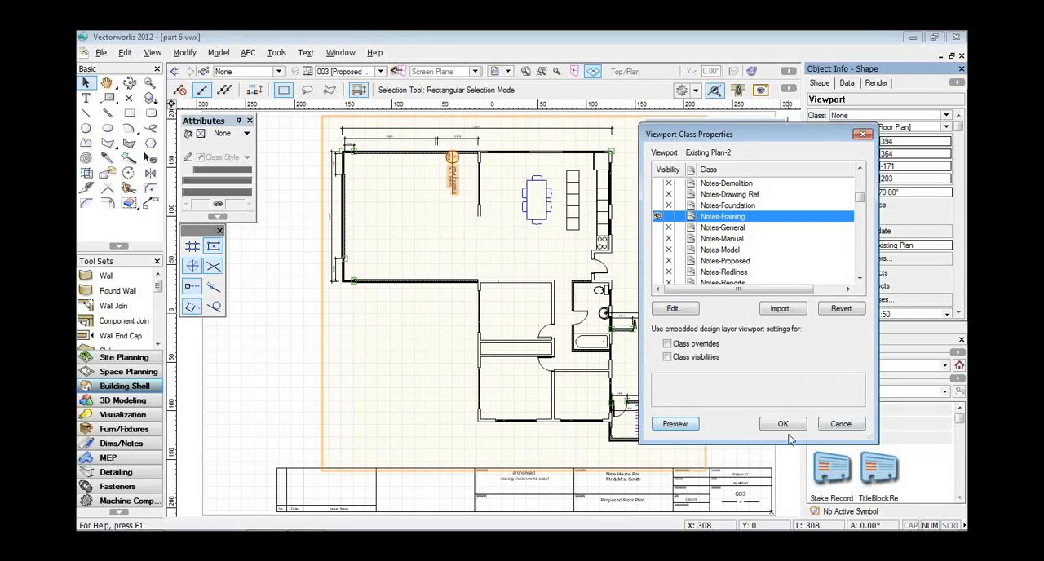
{"action": "left_click", "coordinate": [783, 425]}
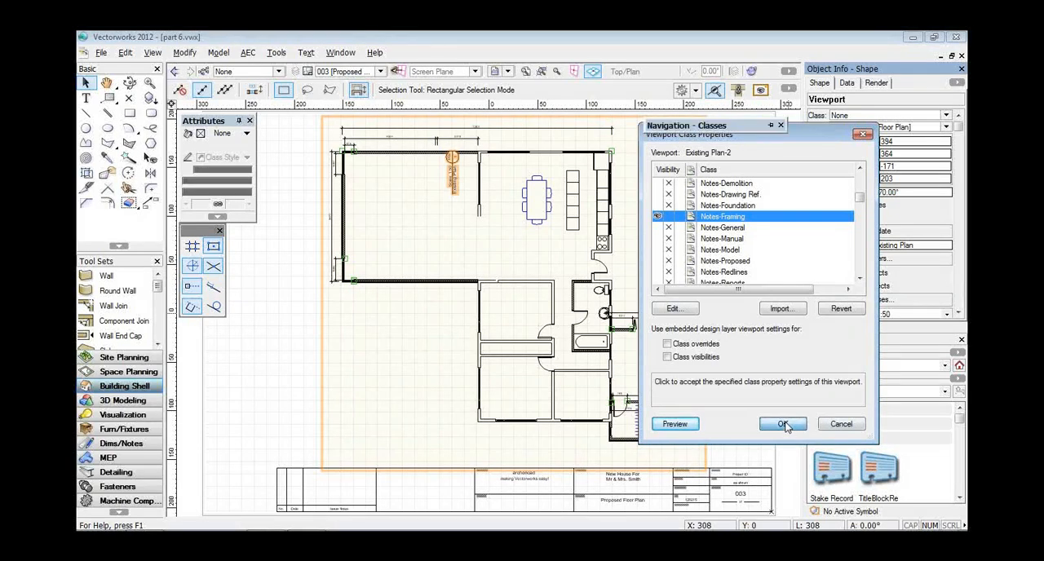
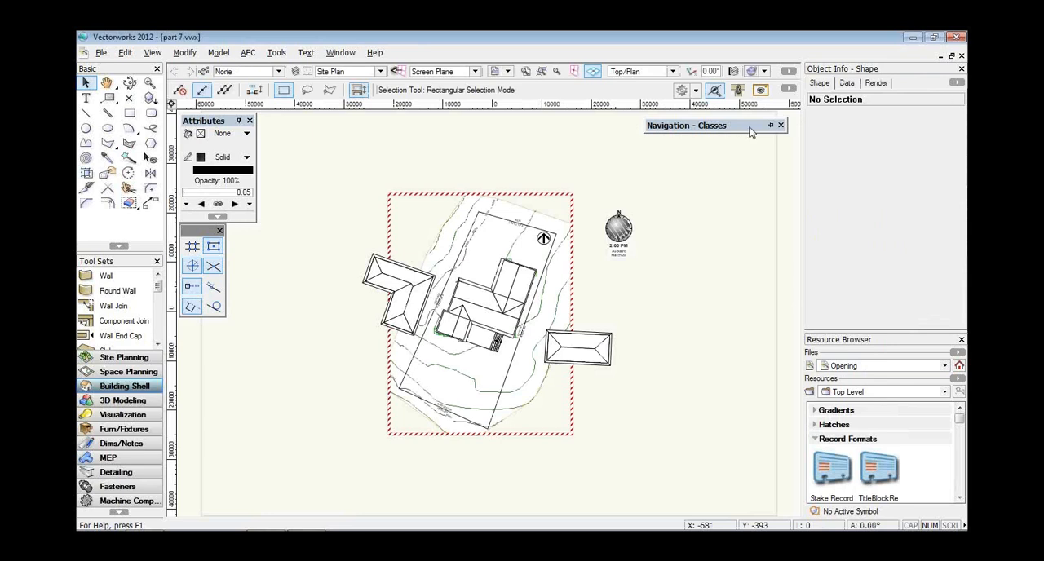
Review the Proposed Floor Plan on sheet layer 003 and return to the Site Plan design layer.
{"action": "left_click", "coordinate": [381, 71]}
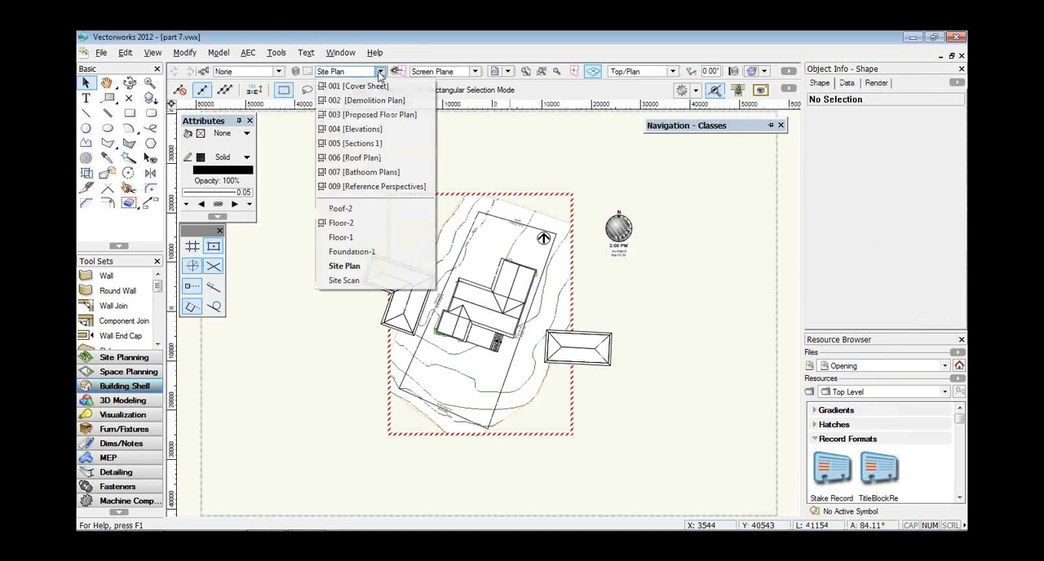
{"action": "left_click", "coordinate": [378, 115]}
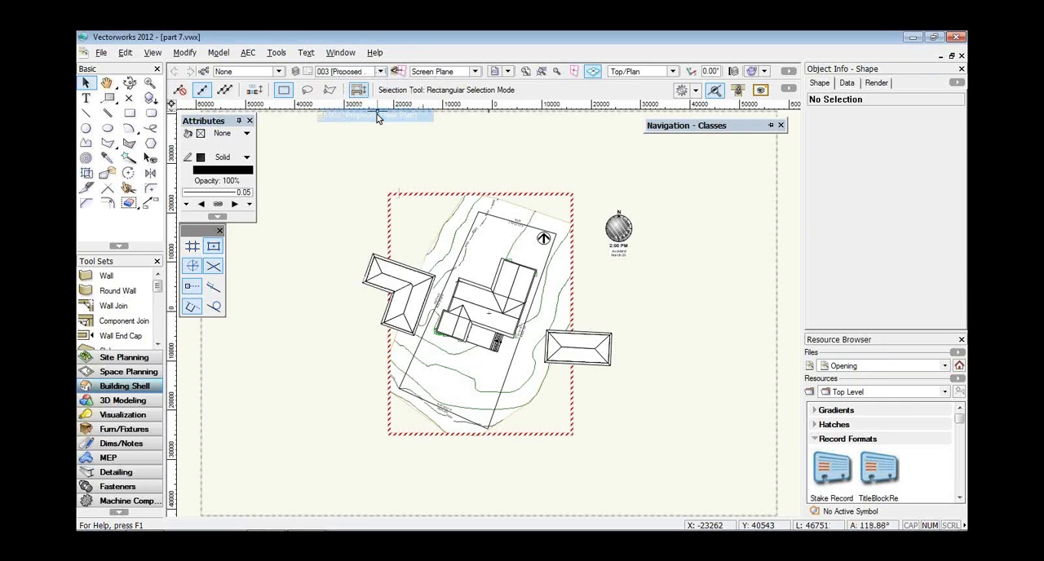
{"action": "left_click", "coordinate": [380, 72]}
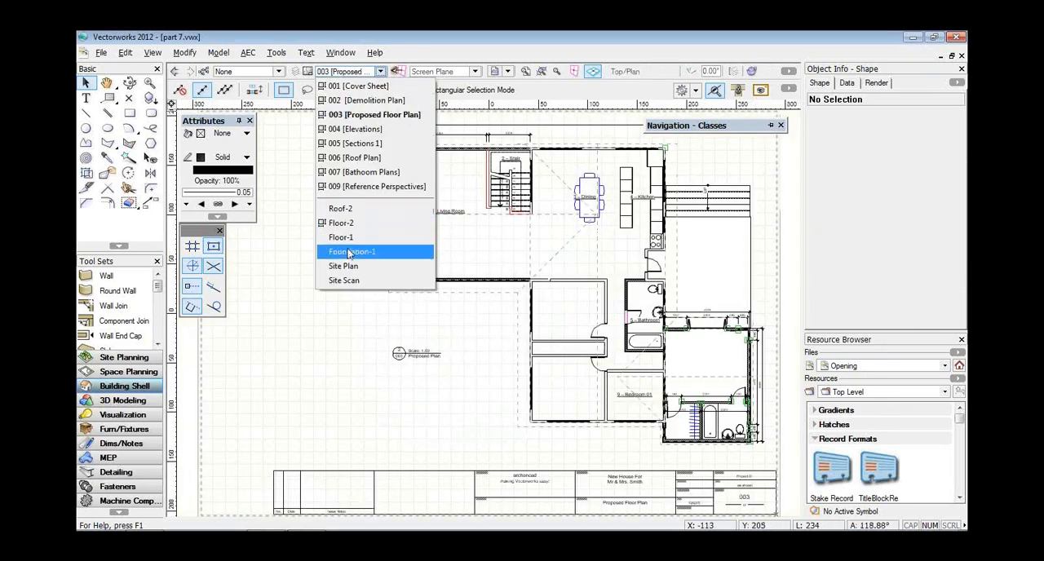
{"action": "left_click", "coordinate": [345, 267]}
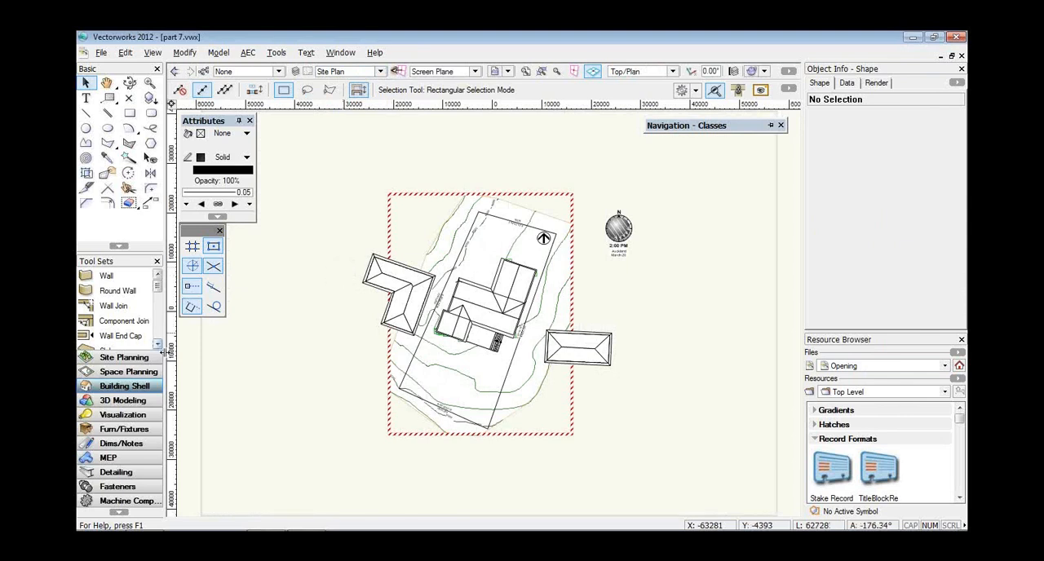
Place a Renderworks Camera north of the house on the Site Plan layer, aimed at the inner corner of the house's roof outline.
{"action": "left_click", "coordinate": [129, 416]}
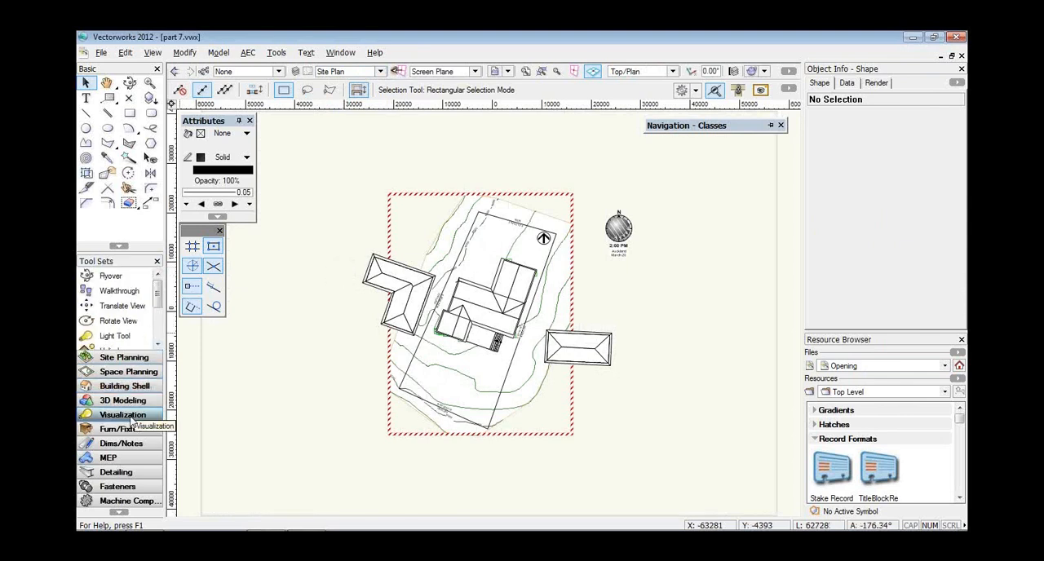
{"action": "left_click_drag", "start_coordinate": [158, 297], "coordinate": [158, 315]}
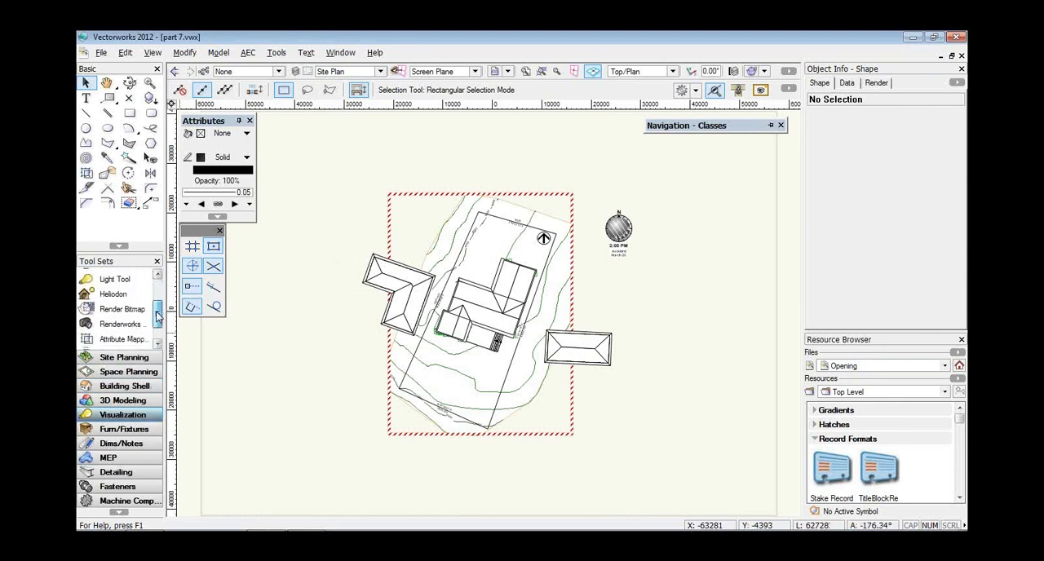
{"action": "left_click", "coordinate": [110, 330]}
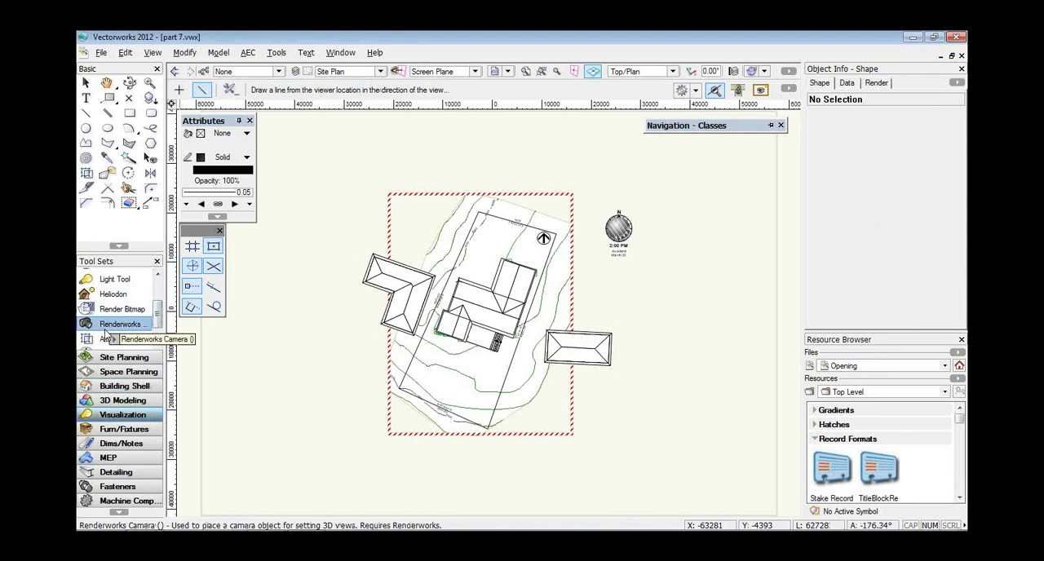
{"action": "left_click", "coordinate": [154, 53]}
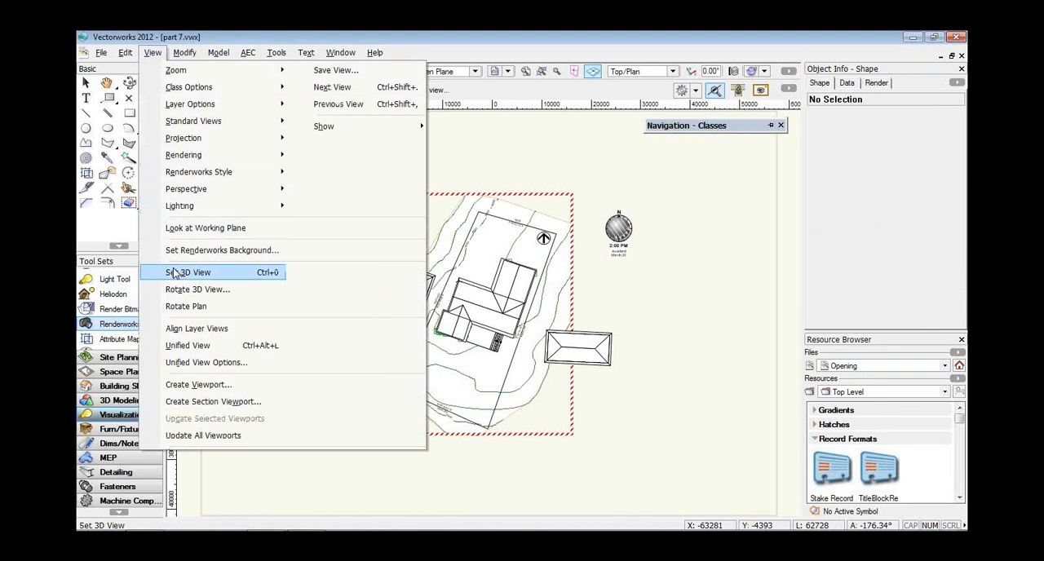
{"action": "left_click", "coordinate": [114, 328]}
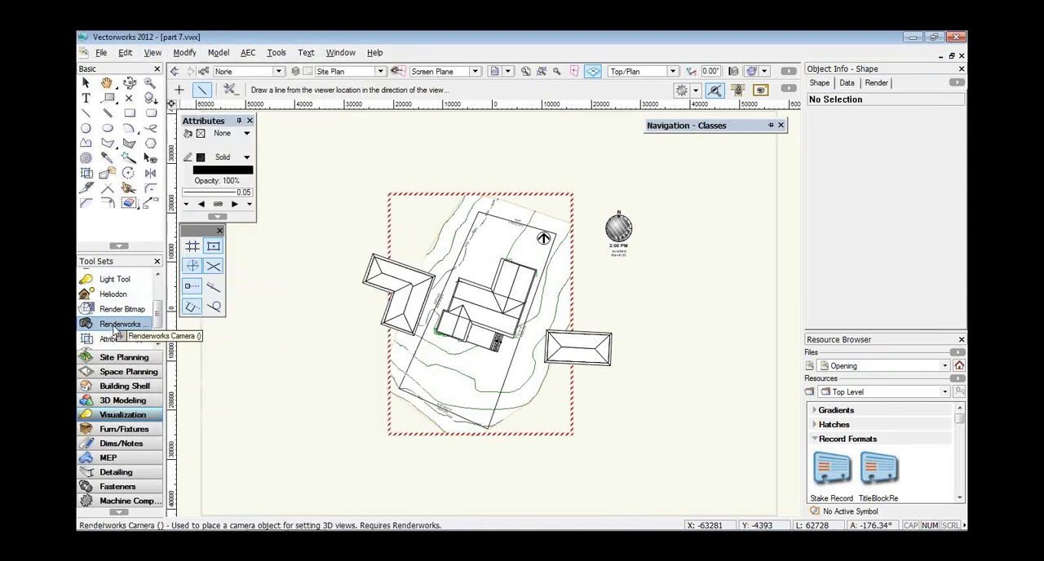
{"action": "left_click", "coordinate": [462, 205]}
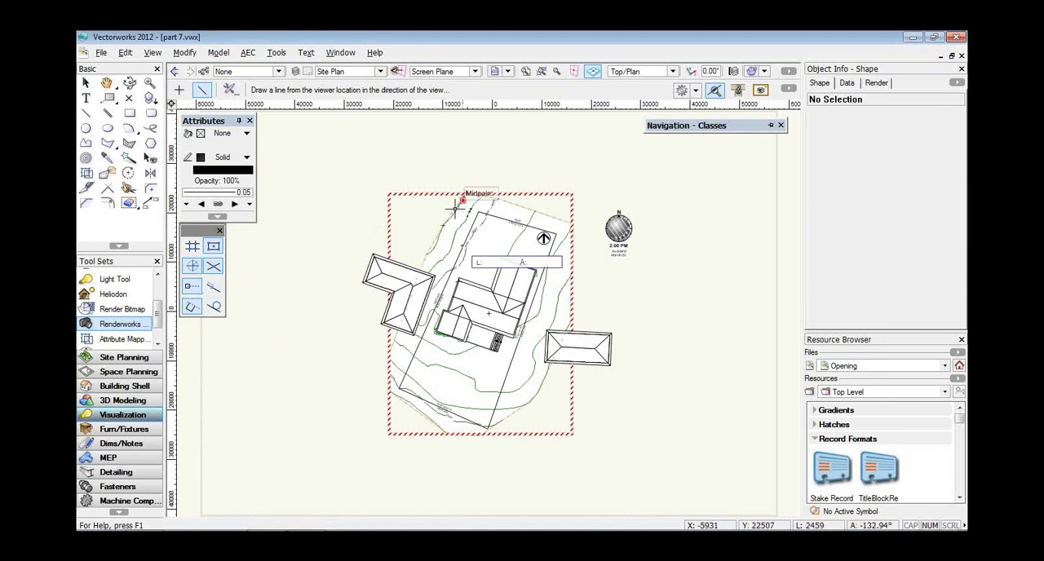
{"action": "left_click", "coordinate": [483, 284]}
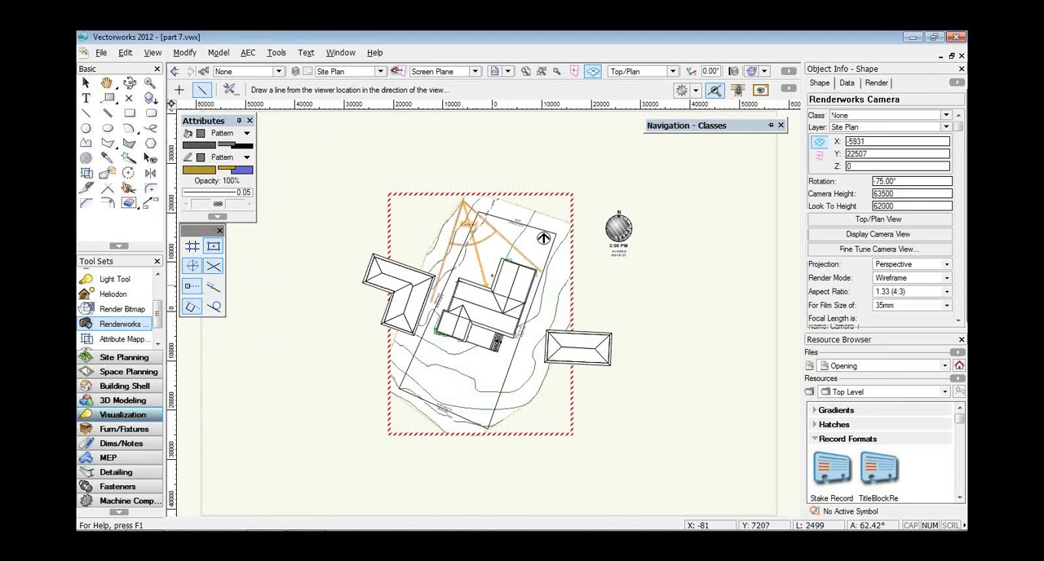
Display the camera view and fine-tune it to a camera height of 73025, pan of -0.20° and sideways move of 9.00°.
{"action": "left_click", "coordinate": [891, 237]}
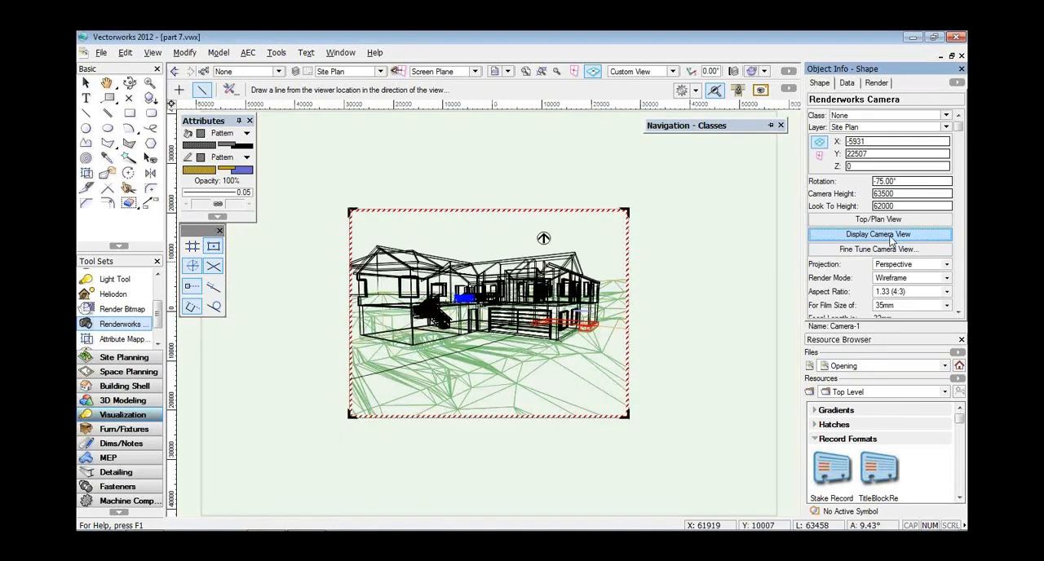
{"action": "left_click", "coordinate": [882, 250]}
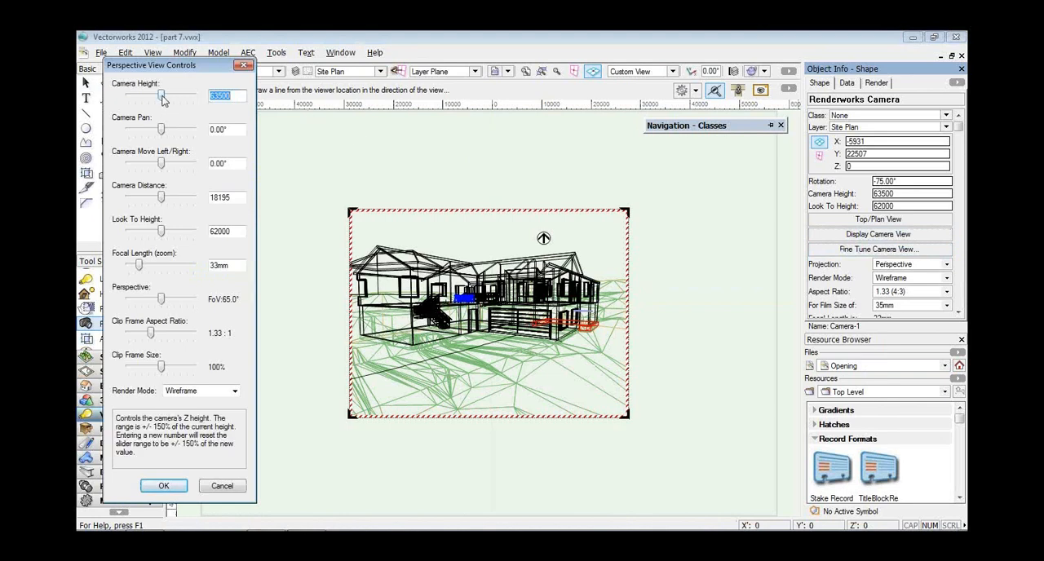
{"action": "left_click_drag", "start_coordinate": [163, 96], "coordinate": [165, 97]}
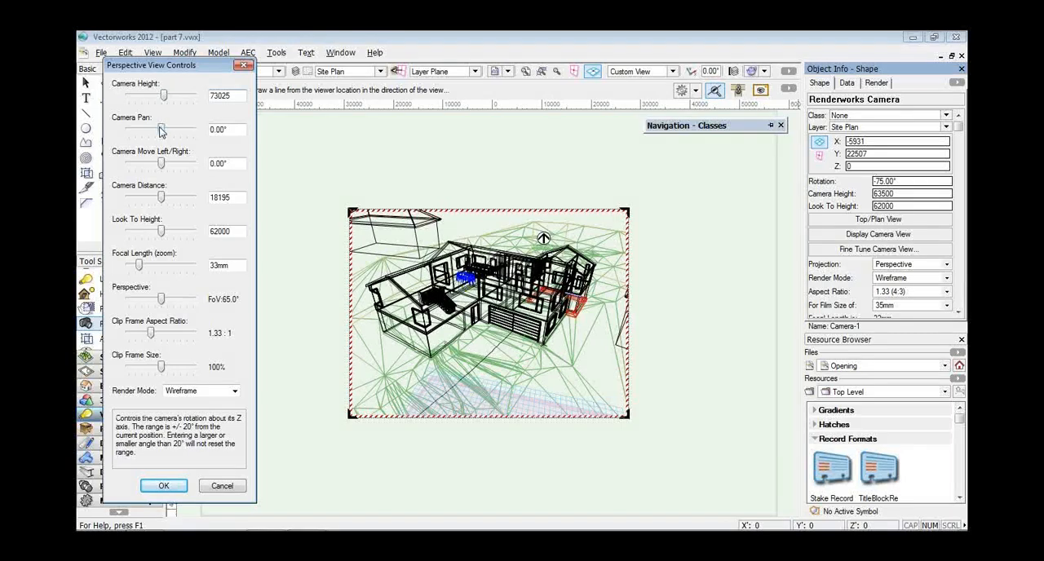
{"action": "left_click_drag", "start_coordinate": [160, 130], "coordinate": [155, 132]}
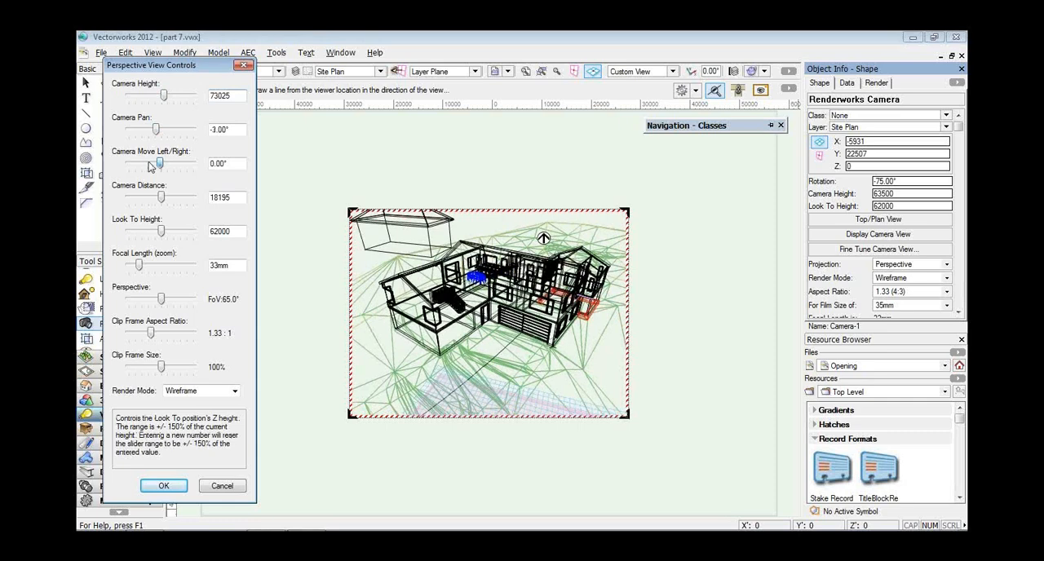
{"action": "left_click_drag", "start_coordinate": [149, 167], "coordinate": [173, 163]}
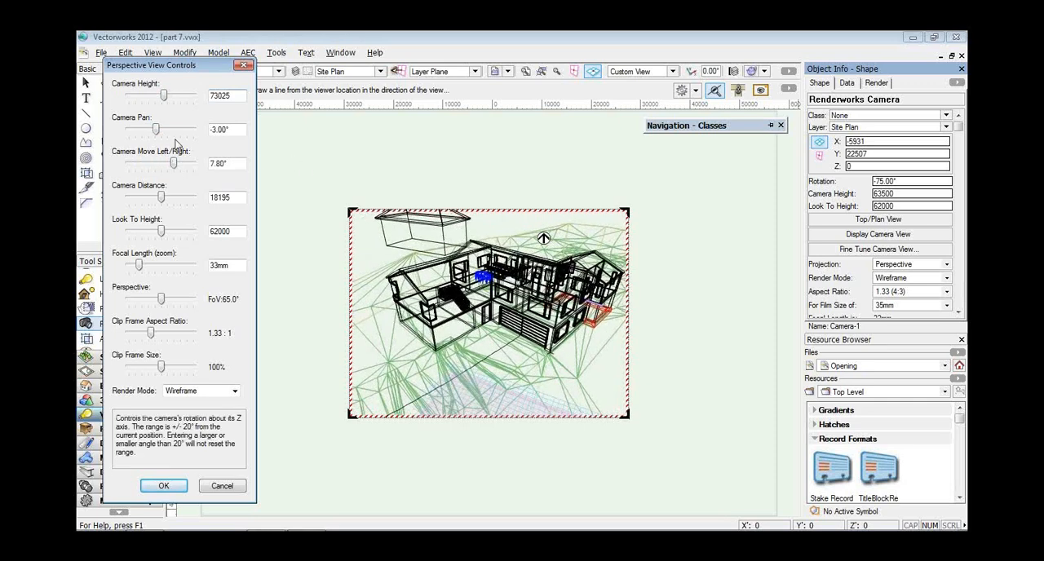
{"action": "left_click_drag", "start_coordinate": [173, 163], "coordinate": [163, 133]}
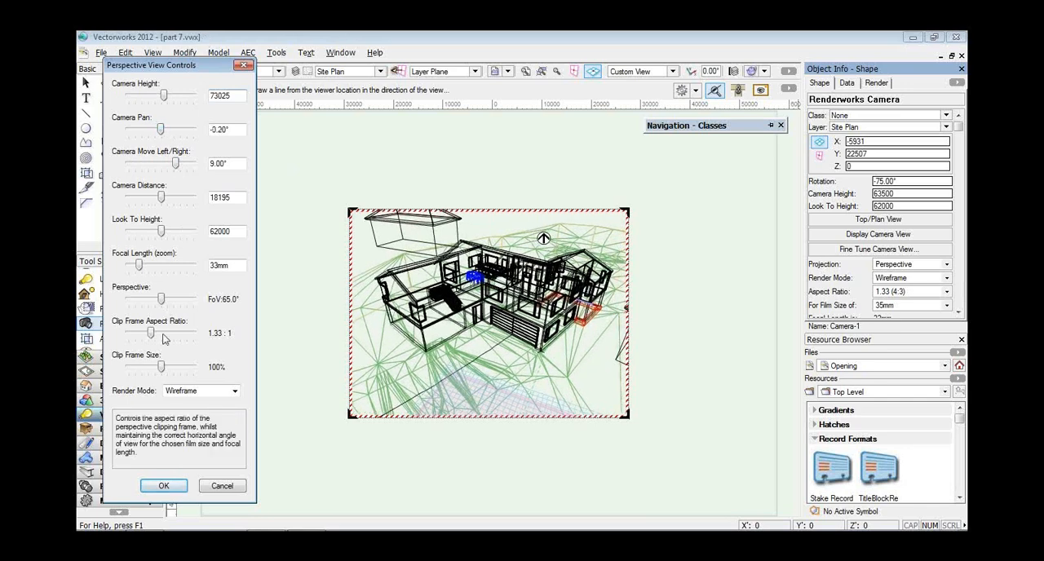
{"action": "left_click", "coordinate": [157, 486]}
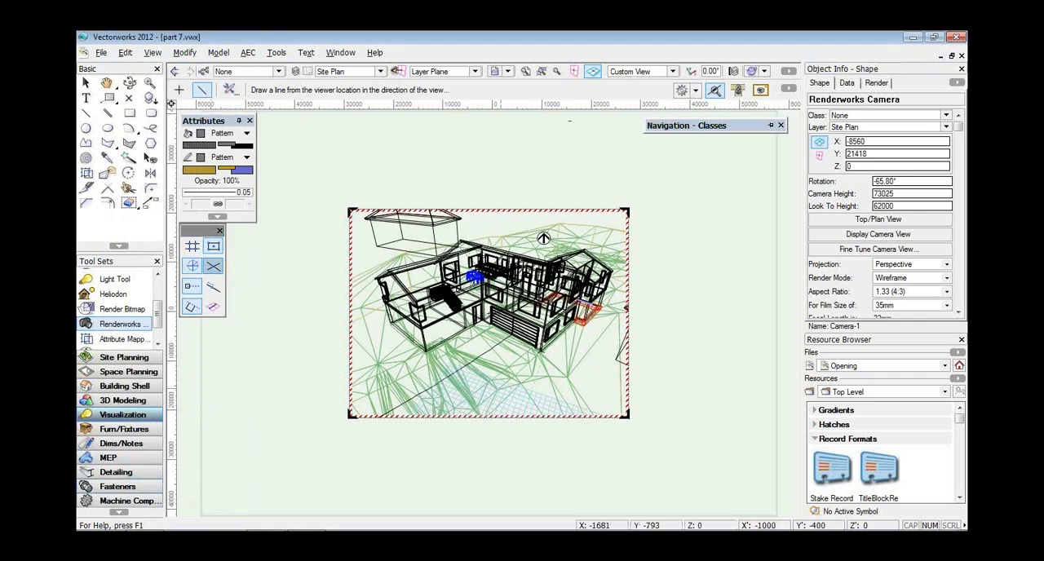
Return to Top/Plan view, move the camera's viewpoint to about X -9416, Y 20414, and slightly widen its field of view.
{"action": "left_click", "coordinate": [672, 71]}
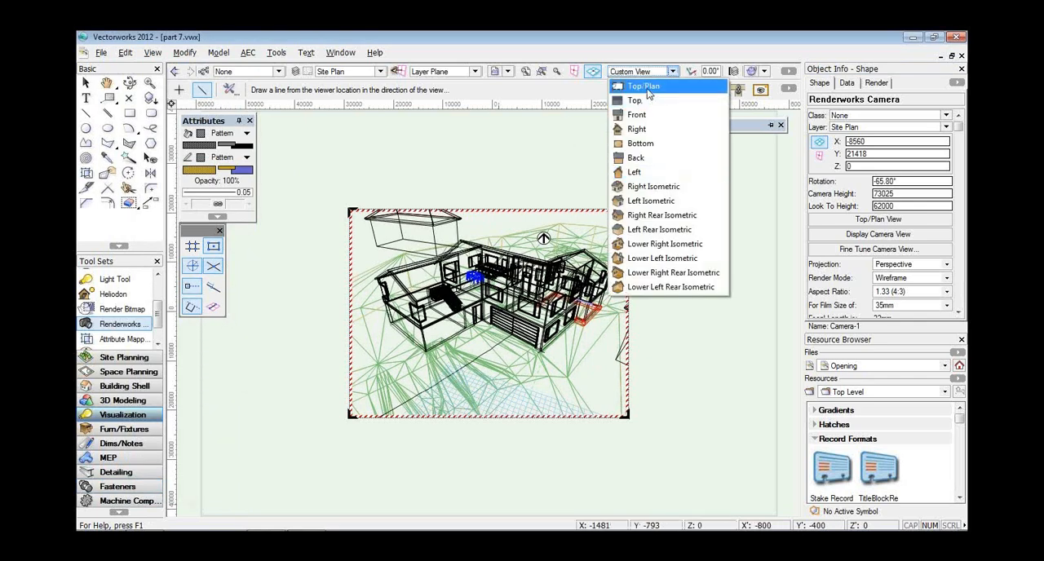
{"action": "left_click", "coordinate": [648, 88]}
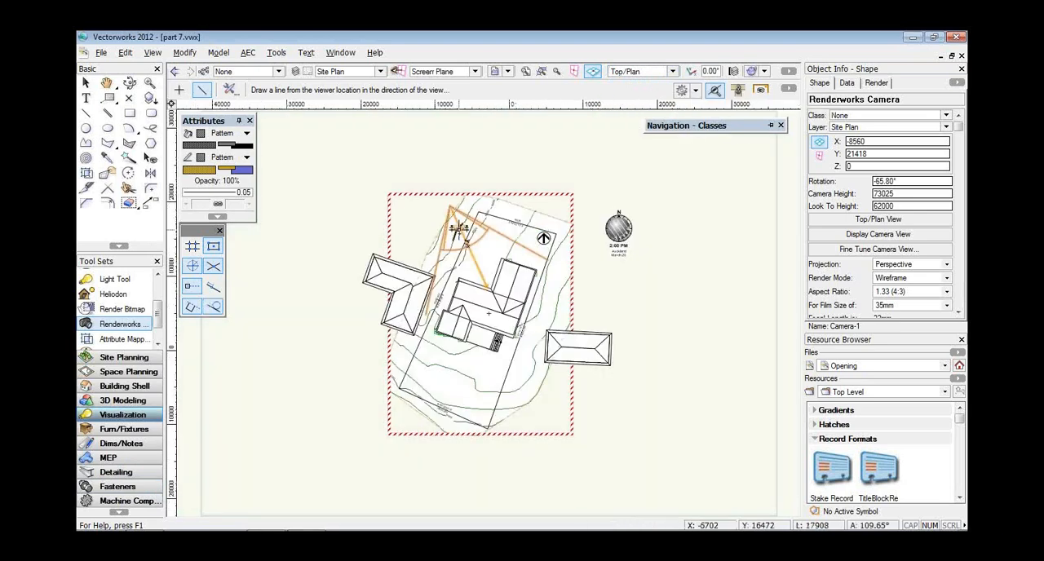
{"action": "scroll", "coordinate": [461, 230], "scroll_direction": "up", "scroll_amount": 2}
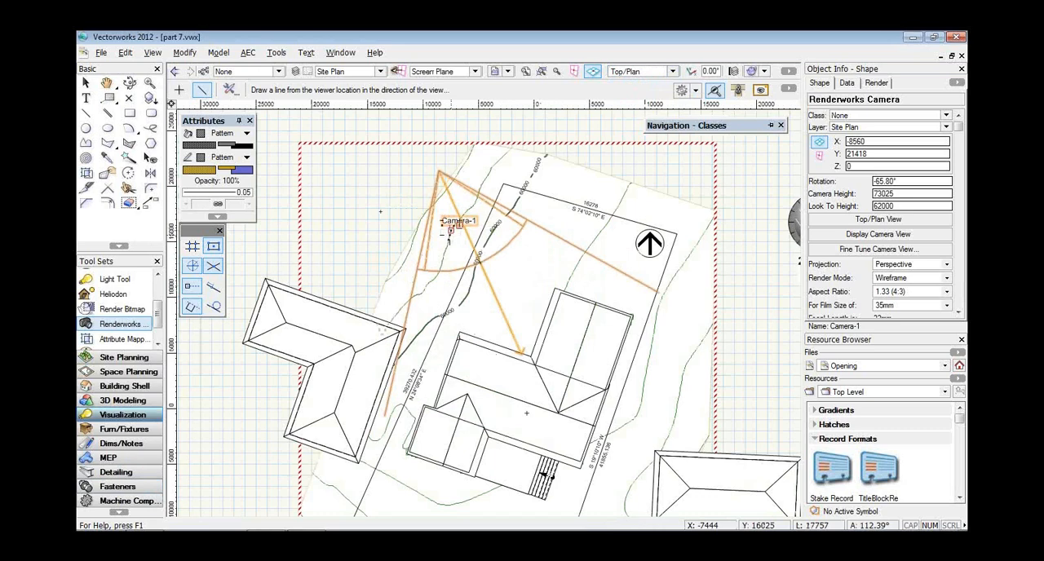
{"action": "left_click", "coordinate": [85, 83]}
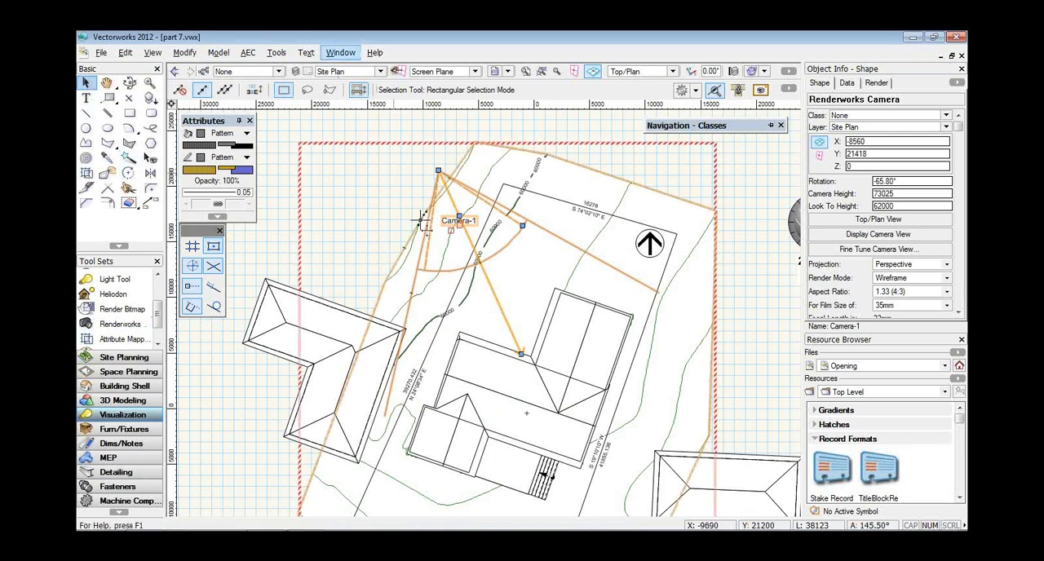
{"action": "mouse_move", "coordinate": [439, 171]}
{"action": "left_mouse_down"}
{"action": "mouse_move", "coordinate": [536, 156]}
{"action": "mouse_move", "coordinate": [429, 181]}
{"action": "left_mouse_up"}
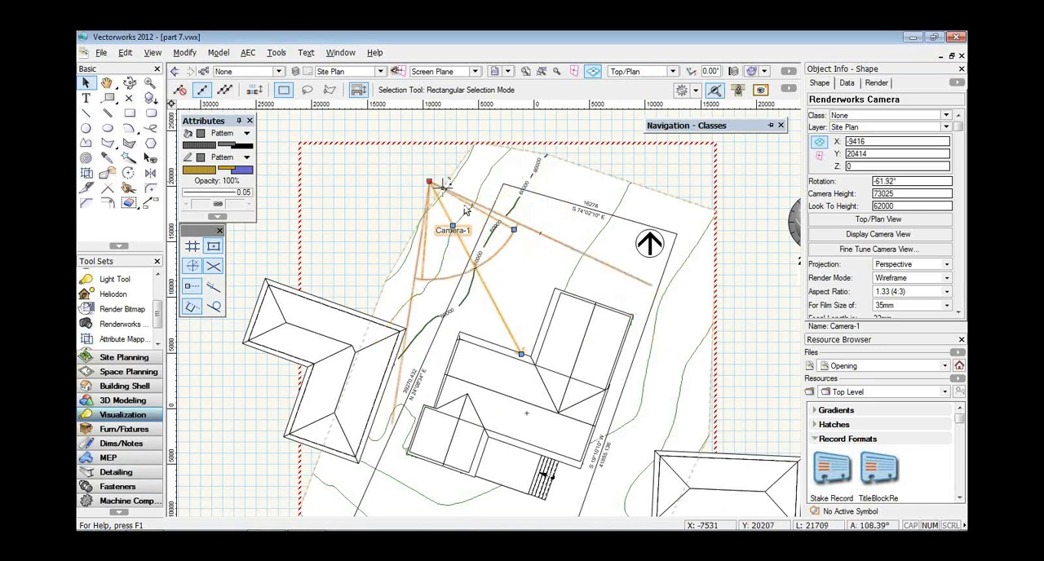
{"action": "mouse_move", "coordinate": [514, 229]}
{"action": "left_mouse_down"}
{"action": "mouse_move", "coordinate": [510, 238]}
{"action": "mouse_move", "coordinate": [522, 209]}
{"action": "mouse_move", "coordinate": [516, 225]}
{"action": "left_mouse_up"}
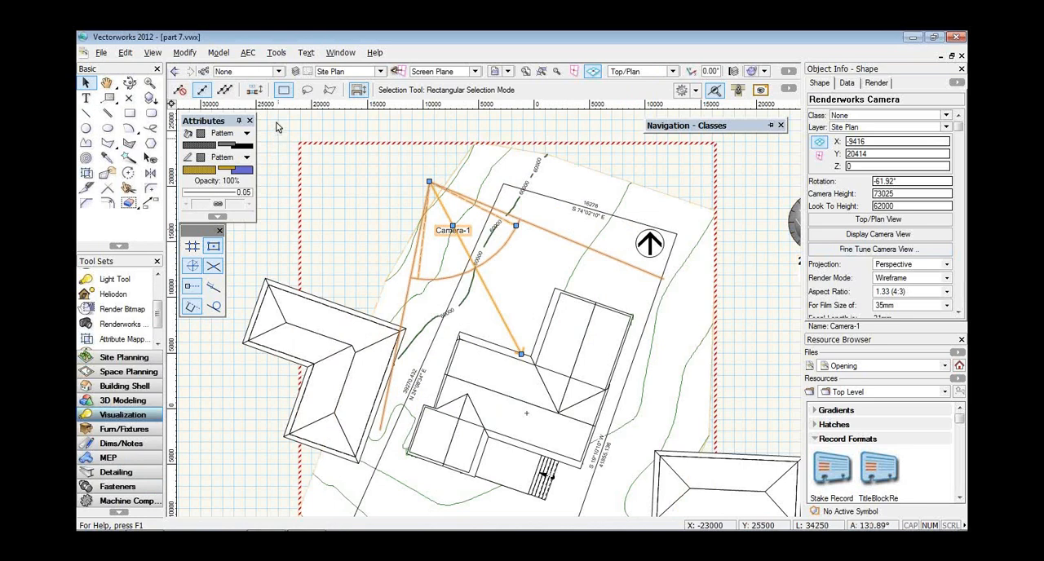
Start a new viewport from the camera with Prespective View 1 as both its viewport name and drawing title.
{"action": "left_click", "coordinate": [154, 54]}
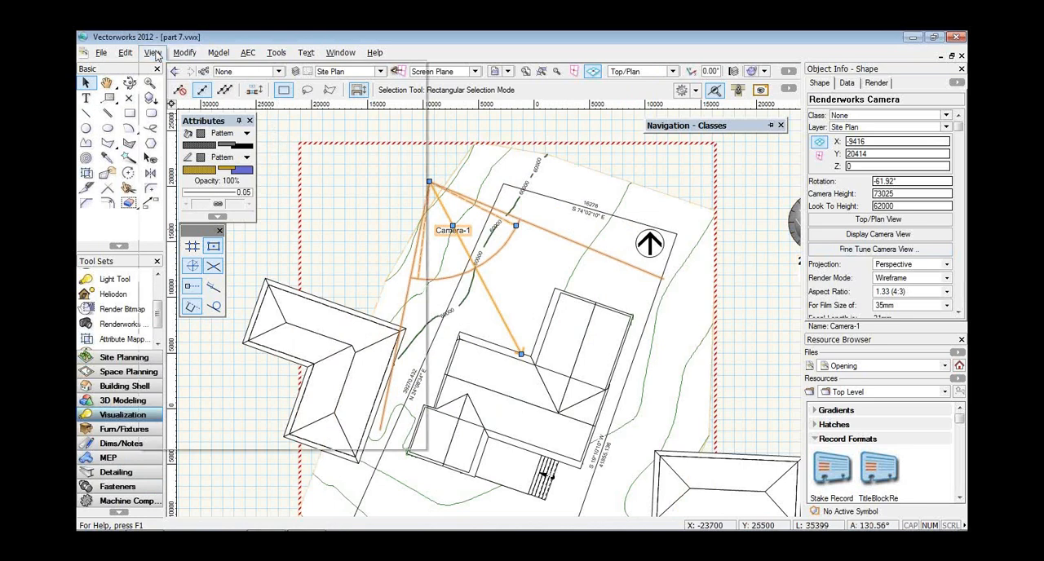
{"action": "left_click", "coordinate": [194, 386]}
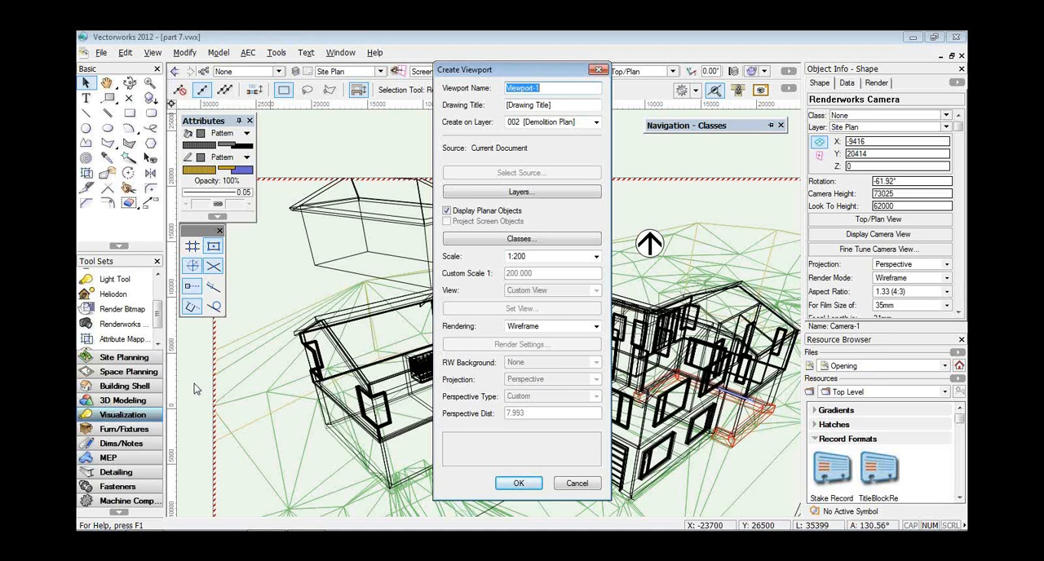
{"action": "type", "text": "P"}
{"action": "type", "text": "respecit"}
{"action": "type", "text": "ve B"}
{"action": "key", "text": "BackSpace"}
{"action": "type", "text": "Vew"}
{"action": "key", "text": "BackSpace"}
{"action": "key", "text": "BackSpace"}
{"action": "type", "text": "iew 1"}
{"action": "mouse_move", "coordinate": [594, 87]}
{"action": "left_mouse_down"}
{"action": "mouse_move", "coordinate": [508, 88]}
{"action": "mouse_move", "coordinate": [453, 106]}
{"action": "left_mouse_up"}
{"action": "type", "text": "Prespective View 1"}
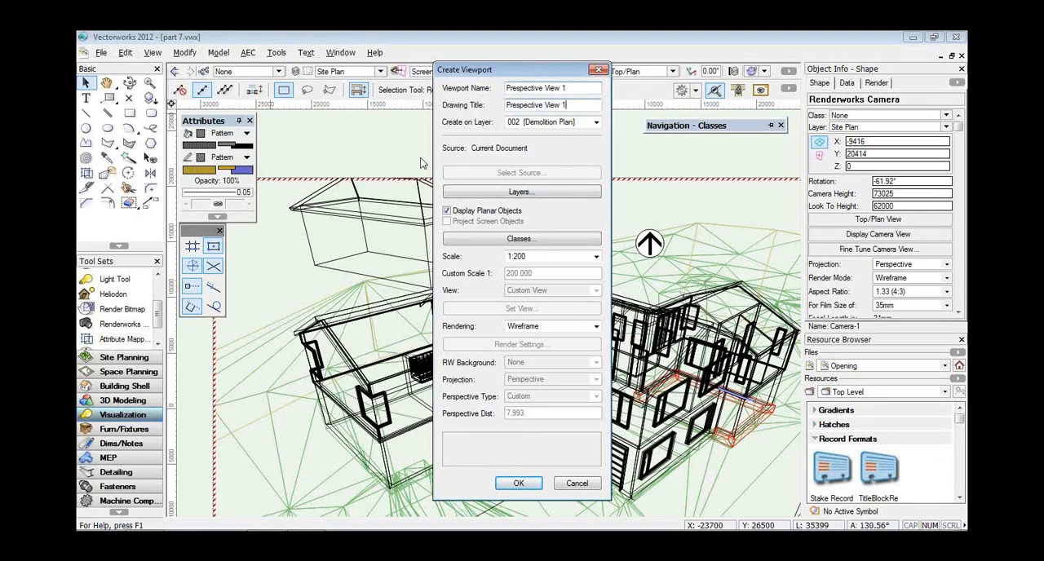
Assign the viewport to sheet layer 009 [Reference Perspectives], set its rendering to Hidden Line, and create it.
{"action": "left_click", "coordinate": [534, 124]}
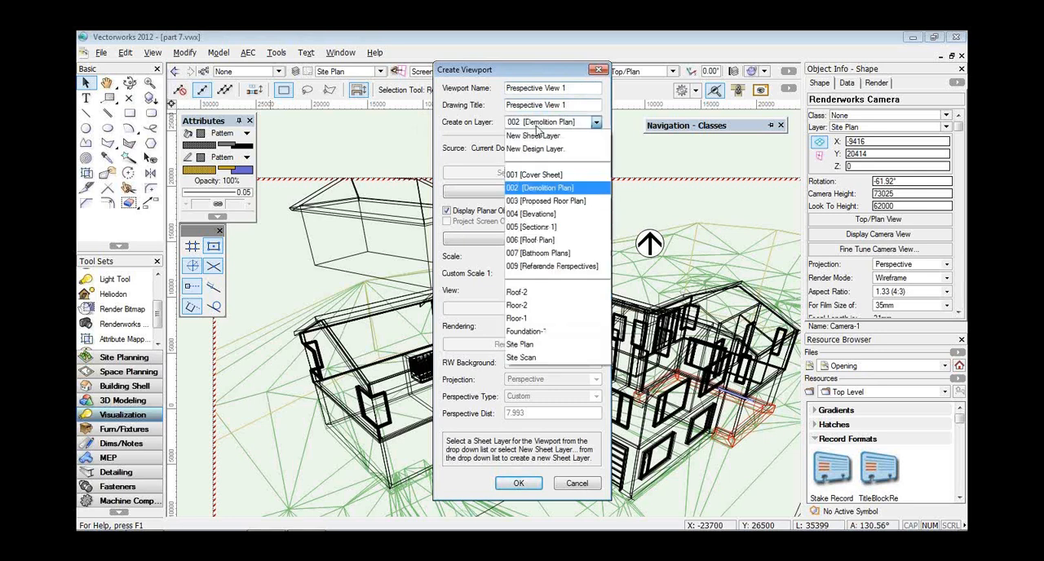
{"action": "left_click", "coordinate": [545, 266]}
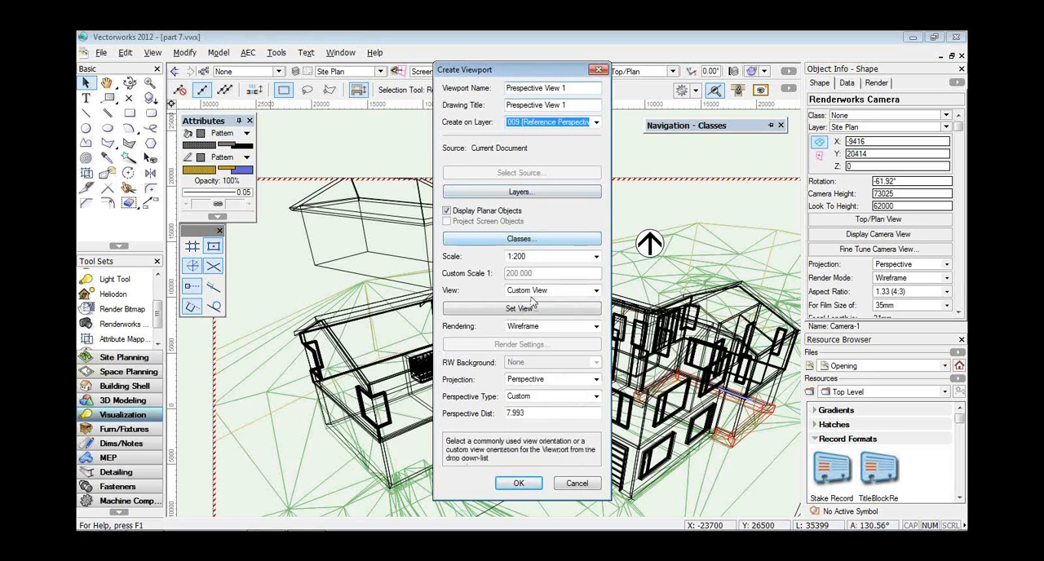
{"action": "left_click", "coordinate": [532, 331]}
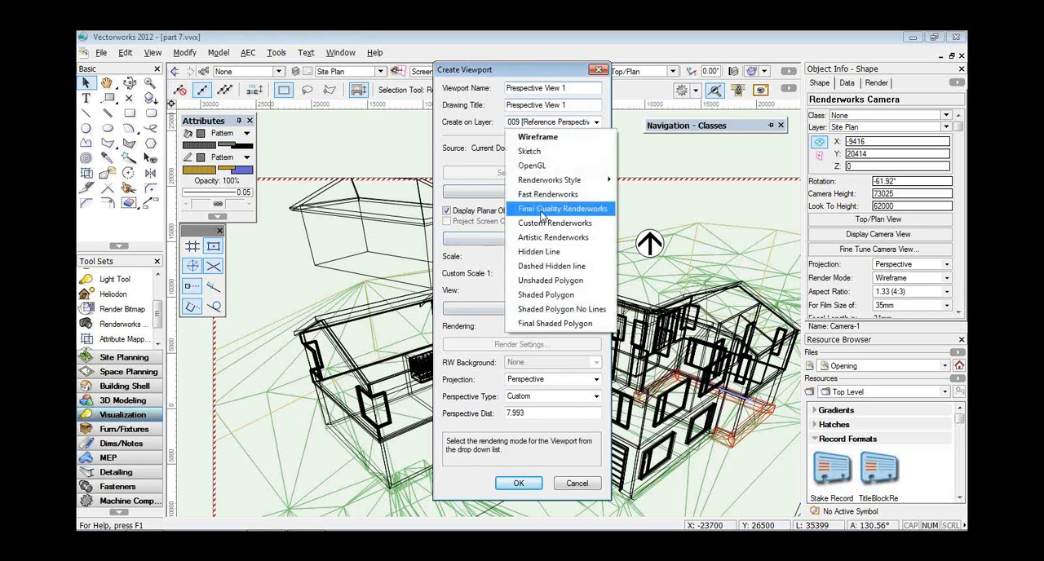
{"action": "left_click", "coordinate": [541, 252]}
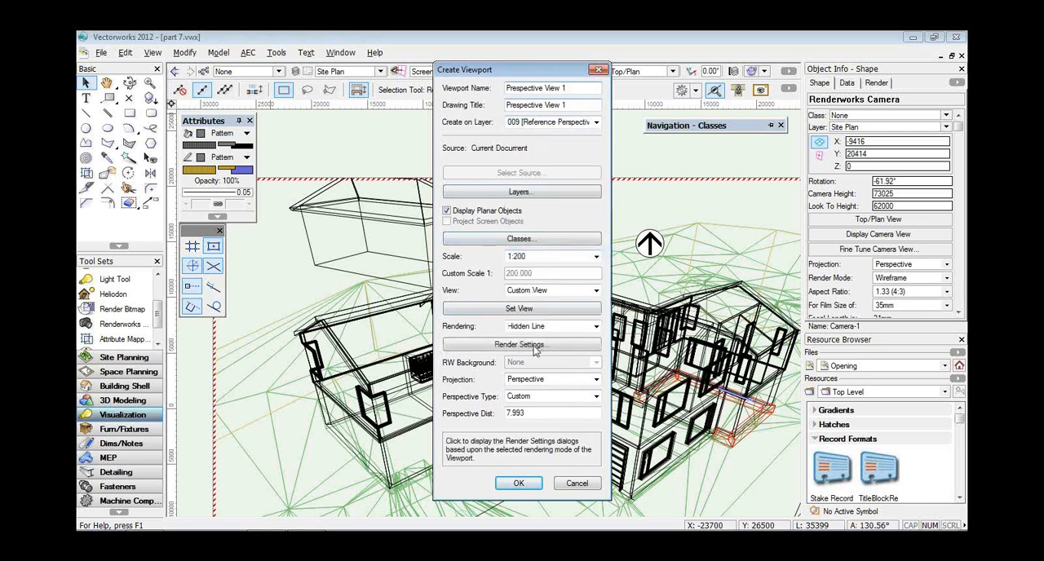
{"action": "left_click", "coordinate": [518, 484]}
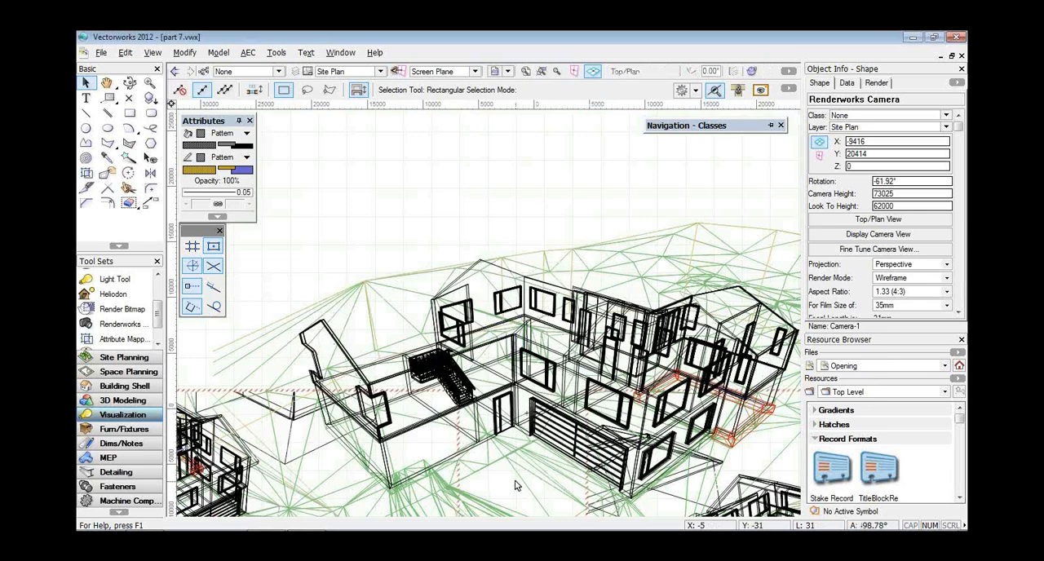
Move the new perspective viewport to the sheet's upper-left area, directly above the Perspective View 3 viewport.
{"action": "left_click", "coordinate": [524, 72]}
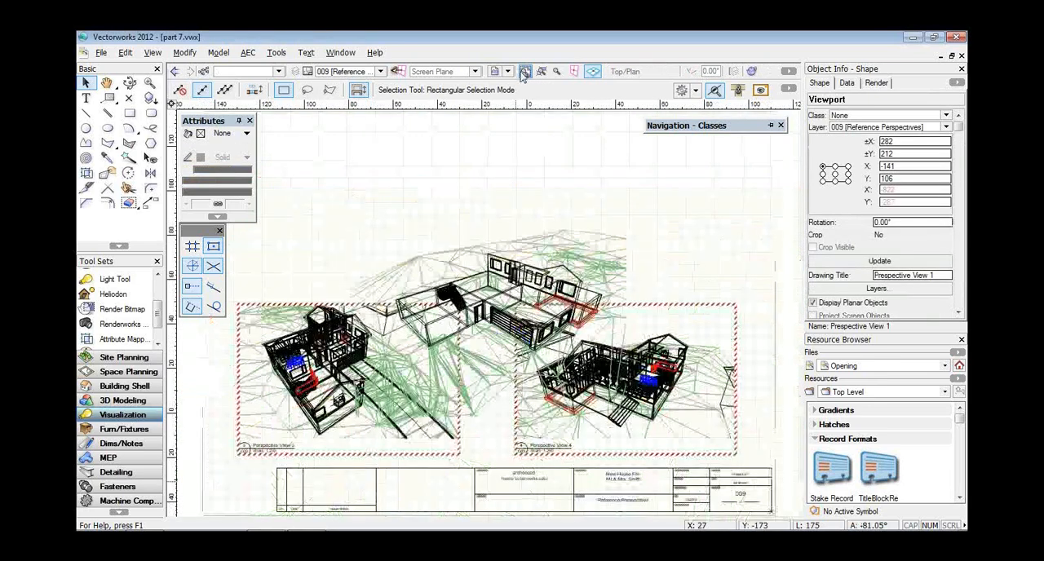
{"action": "left_click", "coordinate": [492, 198]}
{"action": "mouse_move", "coordinate": [442, 215]}
{"action": "left_mouse_down"}
{"action": "mouse_move", "coordinate": [324, 124]}
{"action": "mouse_move", "coordinate": [329, 173]}
{"action": "mouse_move", "coordinate": [326, 114]}
{"action": "left_mouse_up"}
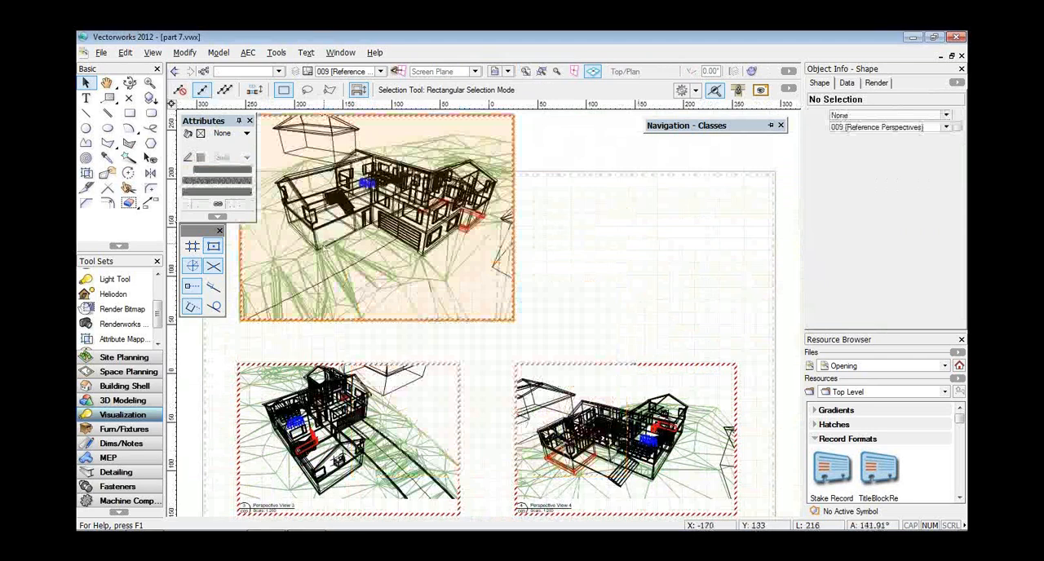
{"action": "left_click_drag", "start_coordinate": [289, 313], "coordinate": [271, 360]}
Crop the new perspective viewport with a rectangle about 48000 wide and 24600 high around the house.
{"action": "right_click", "coordinate": [295, 330]}
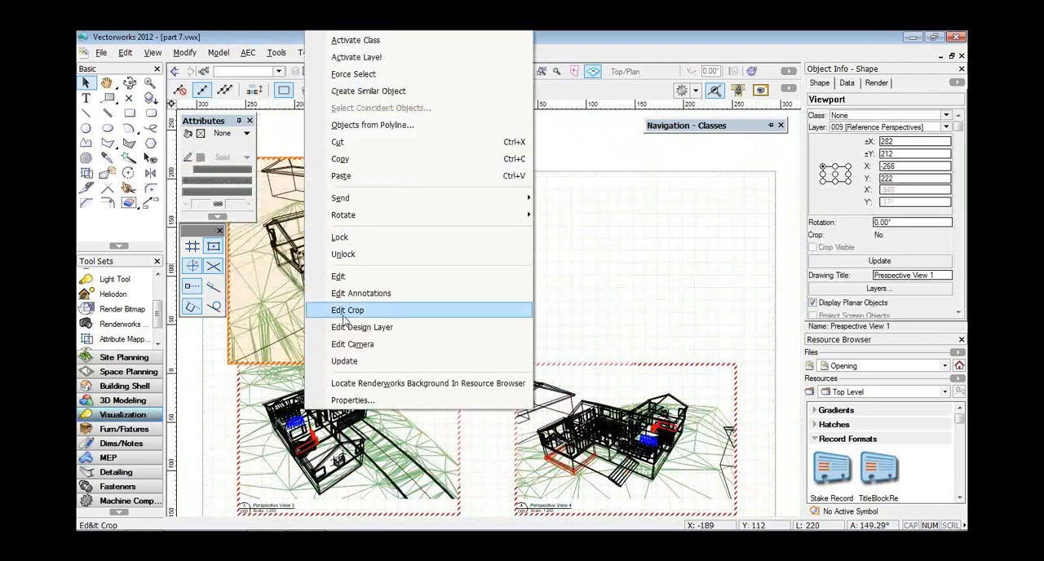
{"action": "left_click", "coordinate": [344, 317]}
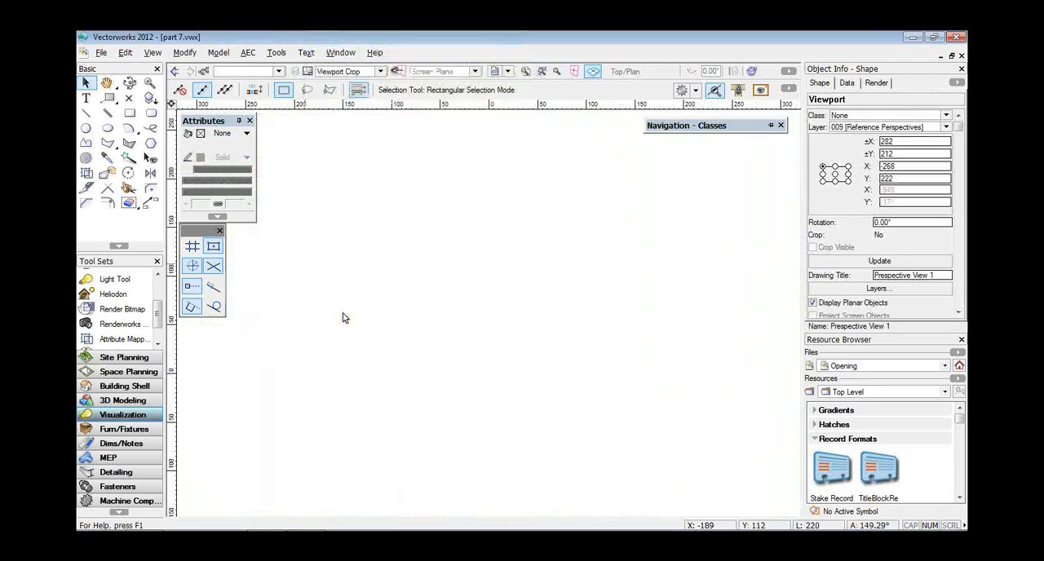
{"action": "left_click", "coordinate": [130, 113]}
{"action": "left_click", "coordinate": [261, 195]}
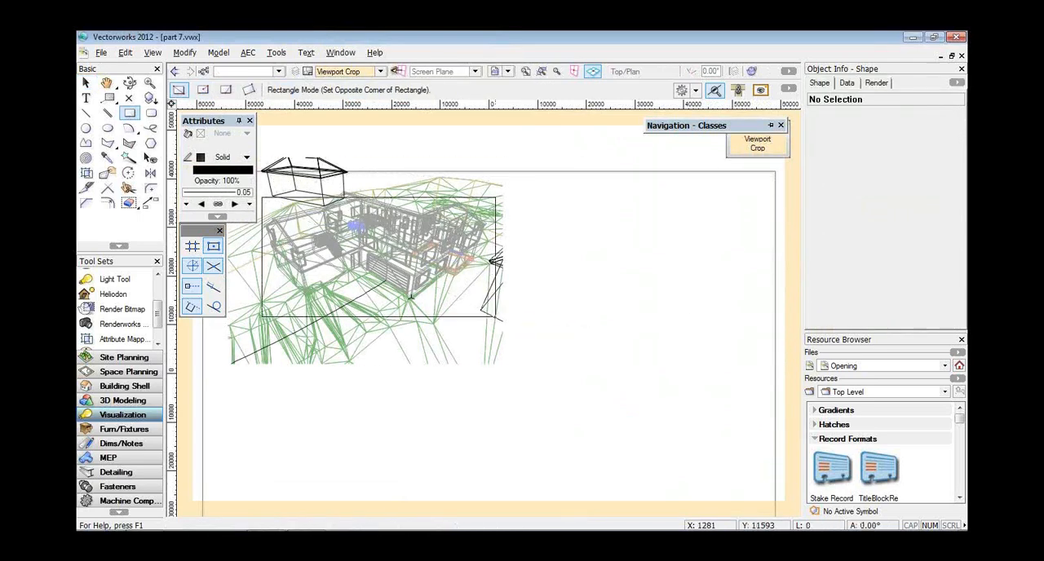
{"action": "left_click", "coordinate": [495, 317]}
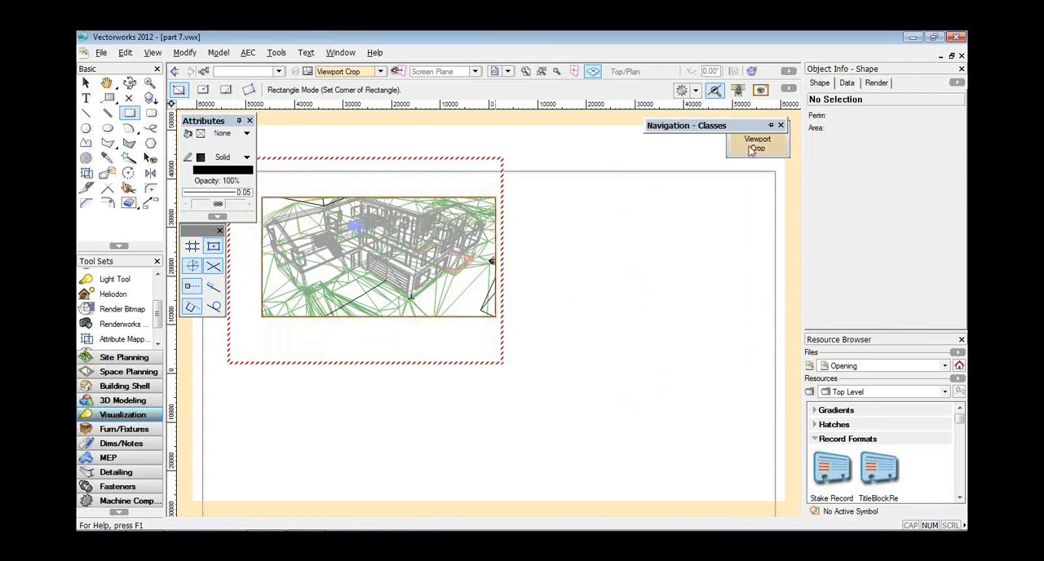
{"action": "left_click", "coordinate": [755, 144]}
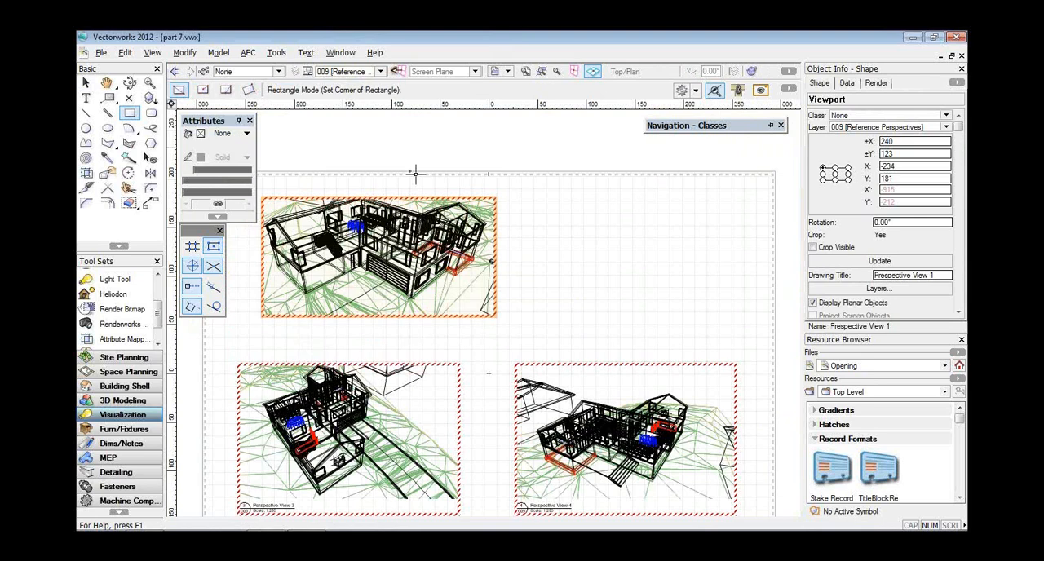
Extend the crop's upper edge upward so that the perspective viewport is about 147 high on the sheet.
{"action": "right_click", "coordinate": [375, 210]}
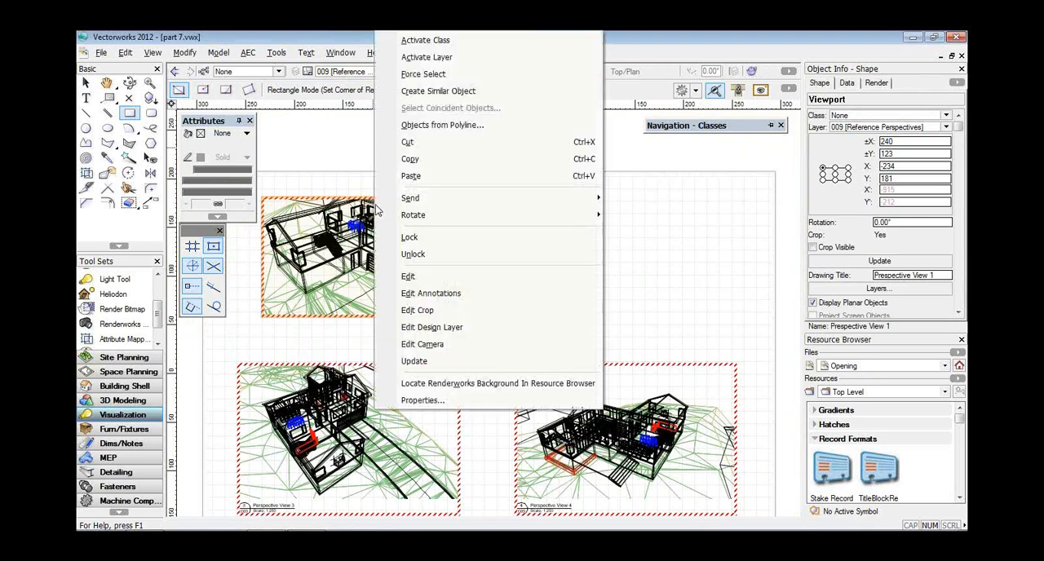
{"action": "left_click", "coordinate": [417, 310]}
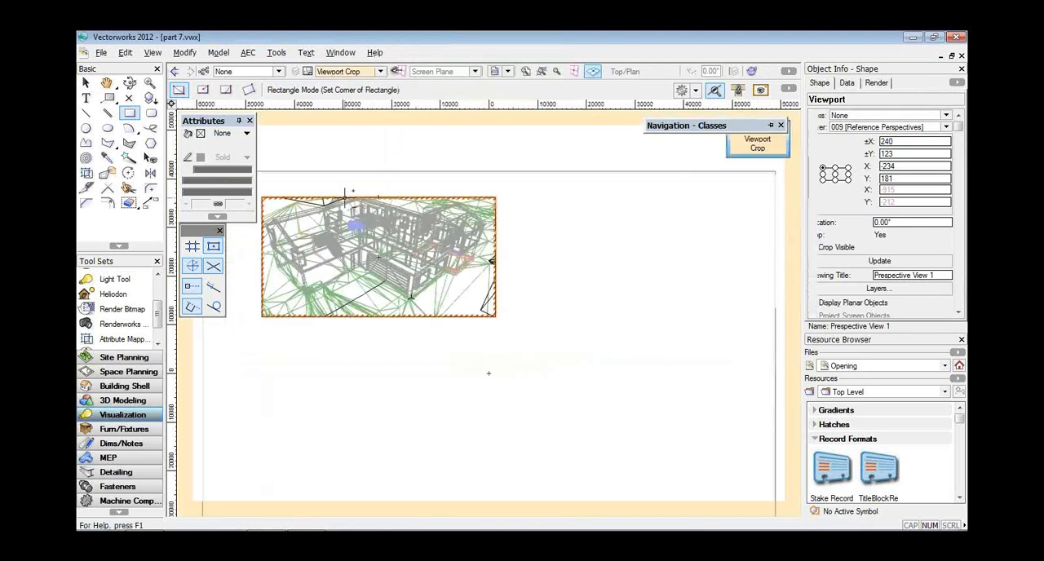
{"action": "key", "text": "x"}
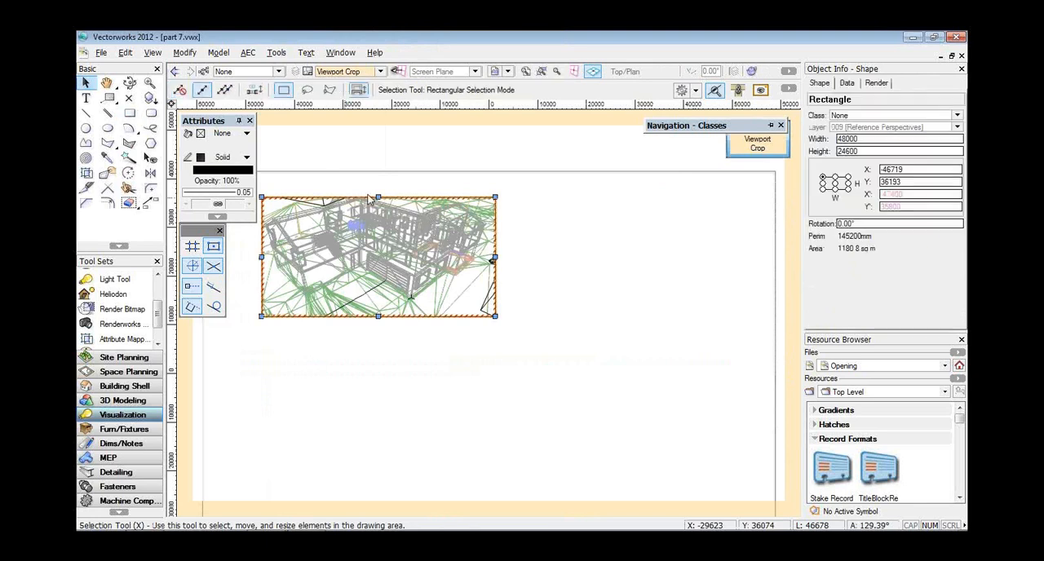
{"action": "left_click_drag", "start_coordinate": [377, 196], "coordinate": [378, 174]}
{"action": "left_click", "coordinate": [757, 143]}
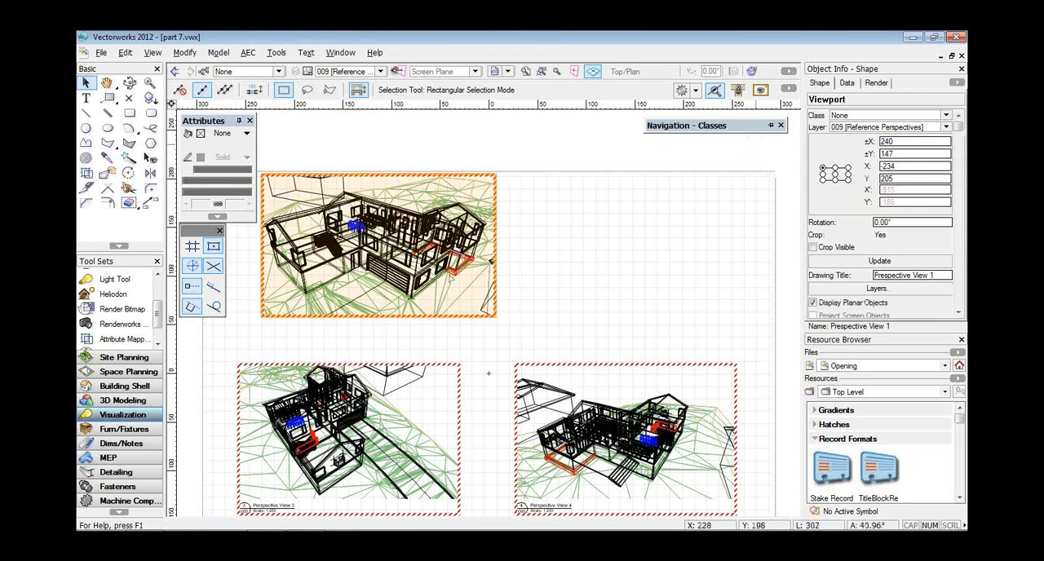
Move the cropped viewport to about X -256, Y 192, and place a copy of it 283 to the right, above Perspective View 4.
{"action": "left_click_drag", "start_coordinate": [294, 315], "coordinate": [257, 337]}
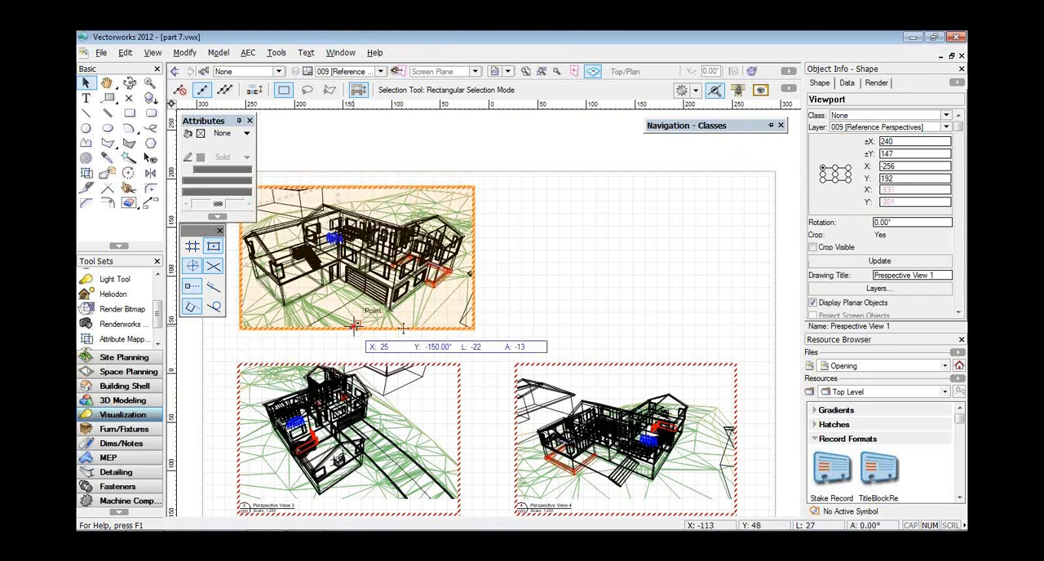
{"action": "left_click_drag", "start_coordinate": [354, 326], "coordinate": [627, 327]}
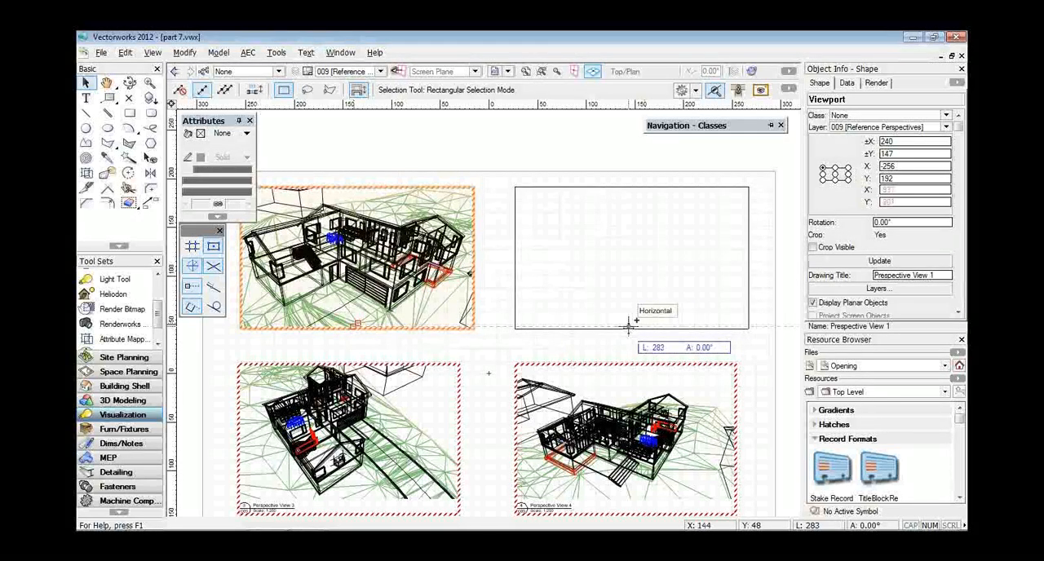
{"action": "left_click_drag", "start_coordinate": [628, 327], "coordinate": [629, 328]}
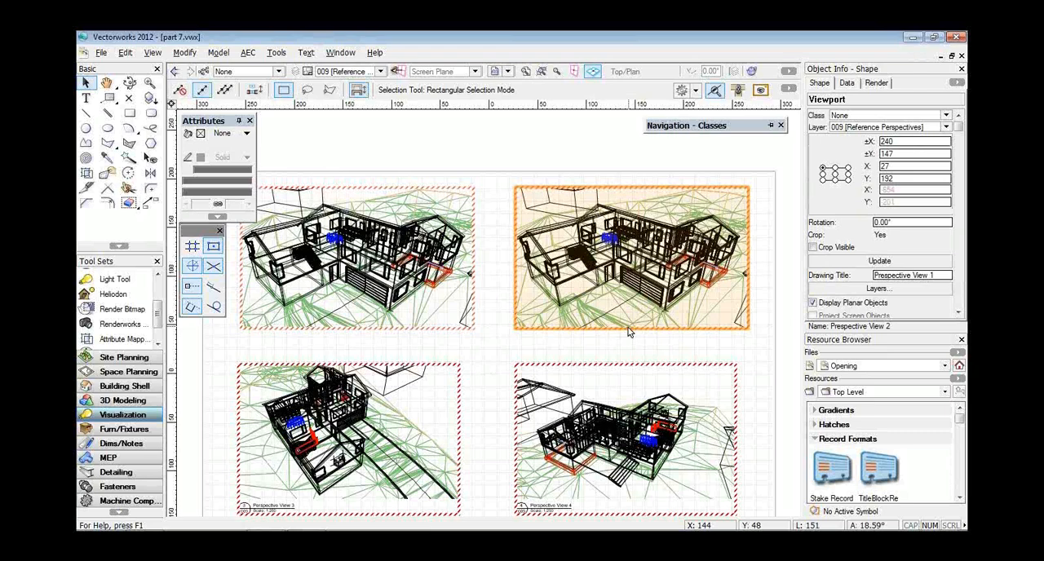
Fine-tune the copied viewport's camera with a -20.00° left/right move and a height of about 66453, and return to the viewport.
{"action": "right_click", "coordinate": [628, 331]}
{"action": "left_click", "coordinate": [690, 344]}
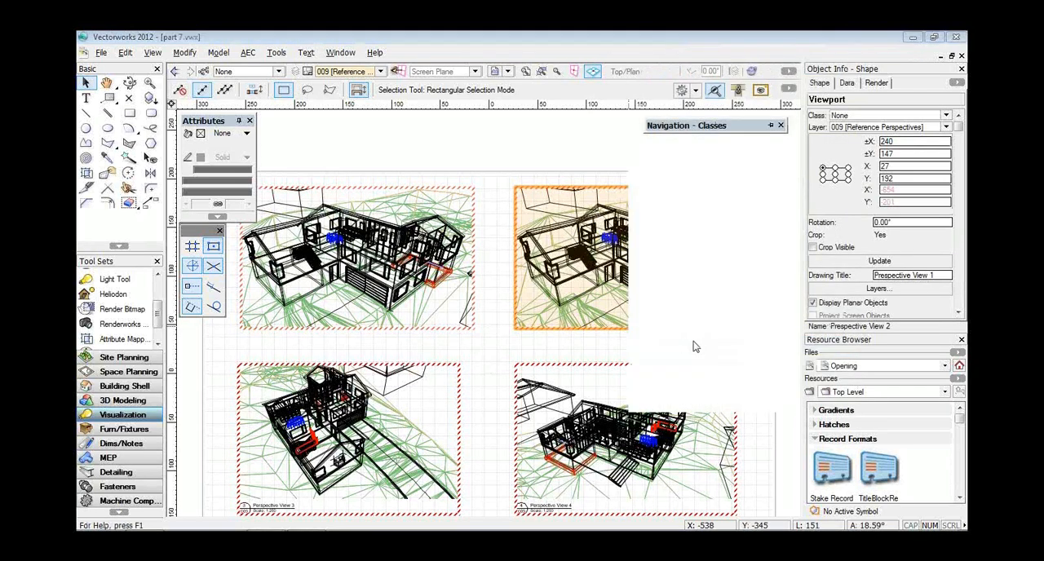
{"action": "key", "text": "Return"}
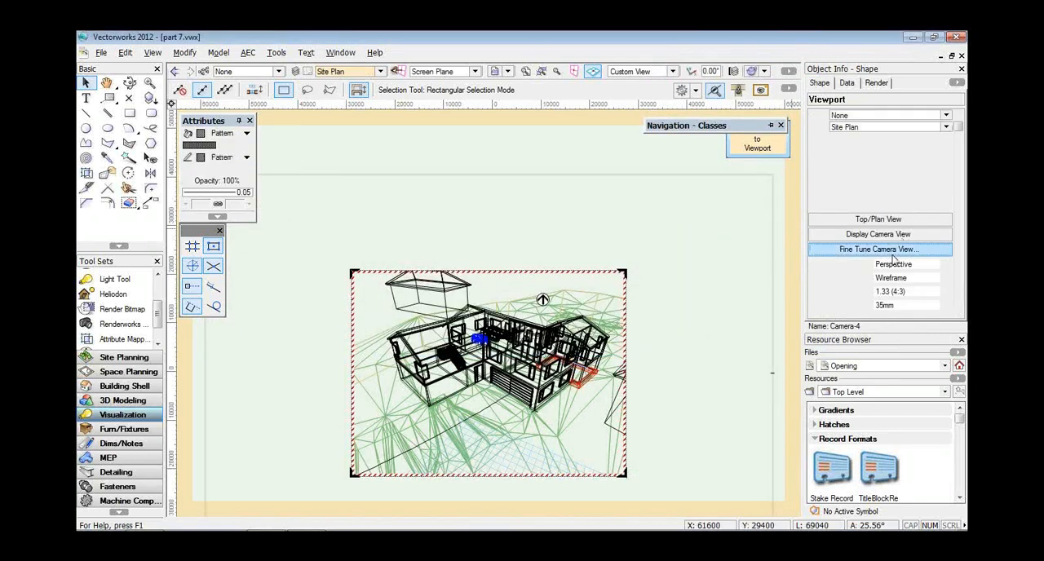
{"action": "left_click", "coordinate": [892, 253]}
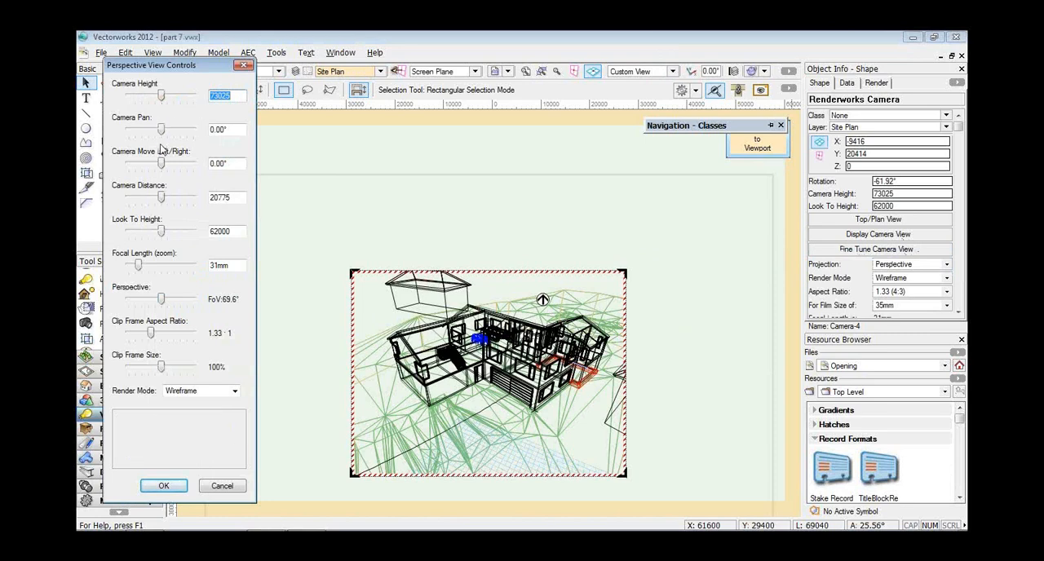
{"action": "left_click_drag", "start_coordinate": [161, 166], "coordinate": [120, 165]}
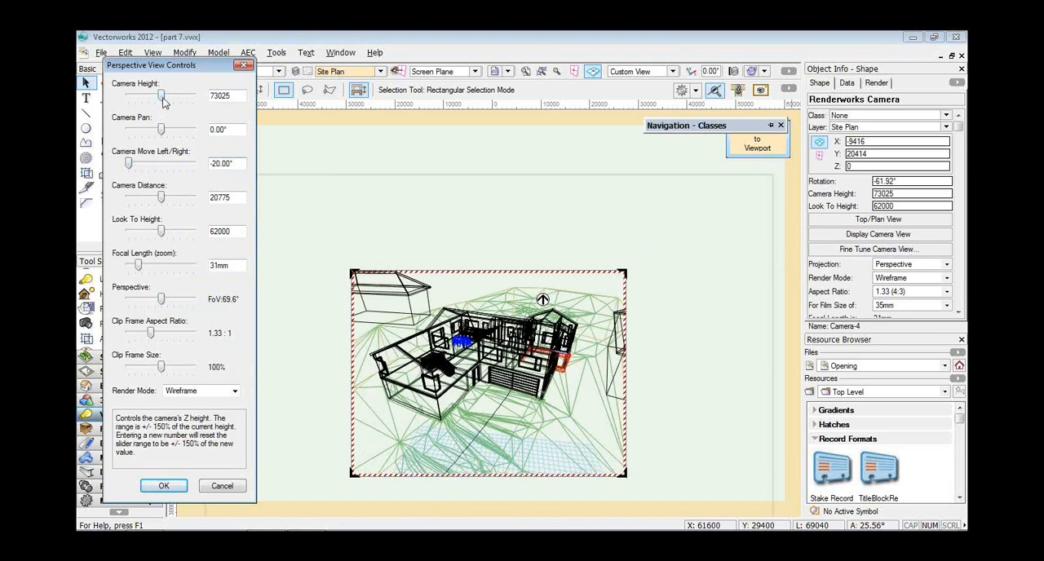
{"action": "left_click_drag", "start_coordinate": [161, 99], "coordinate": [164, 100]}
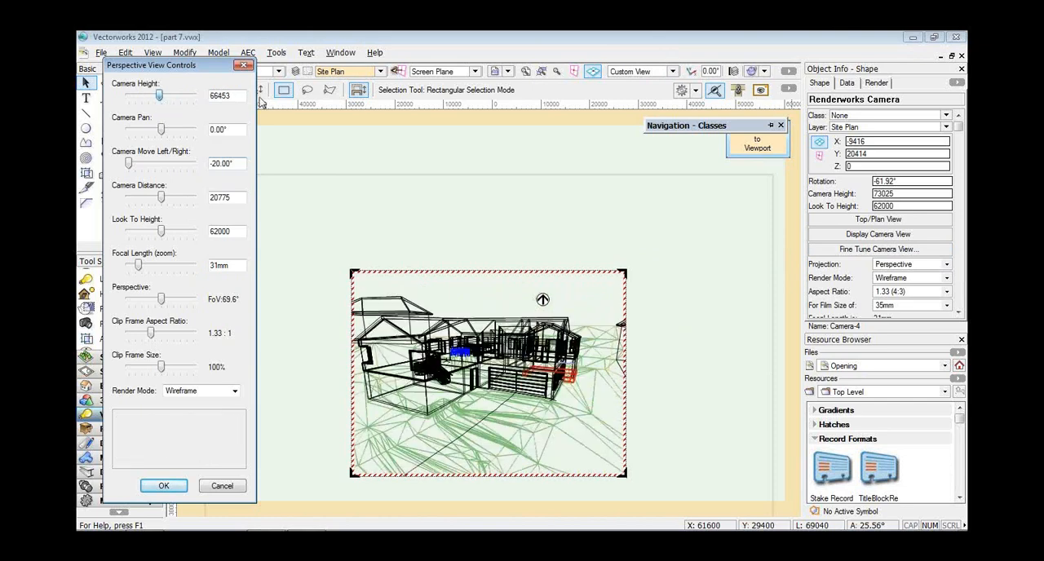
{"action": "mouse_move", "coordinate": [708, 163]}
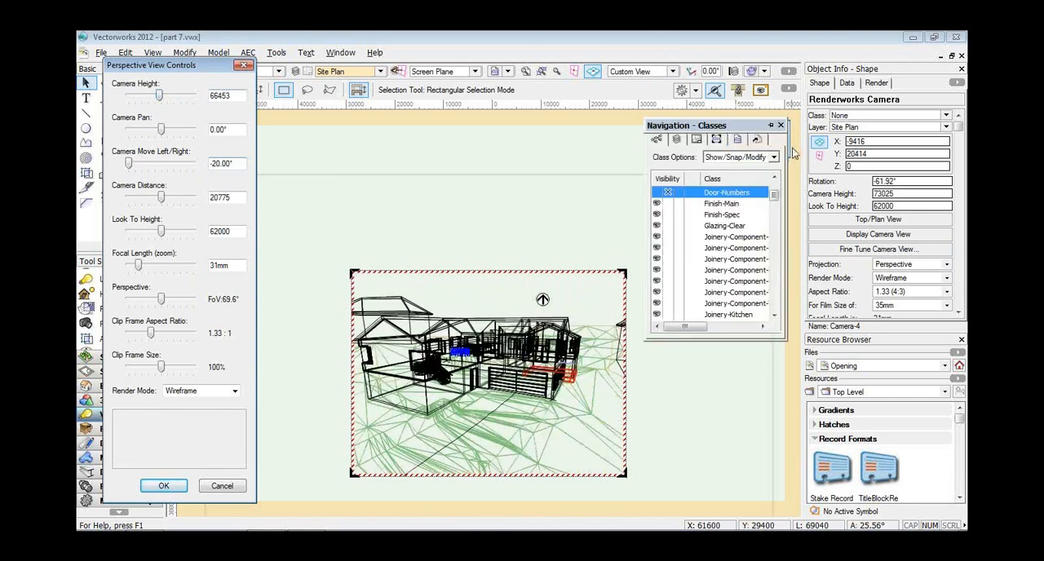
{"action": "left_click", "coordinate": [764, 153]}
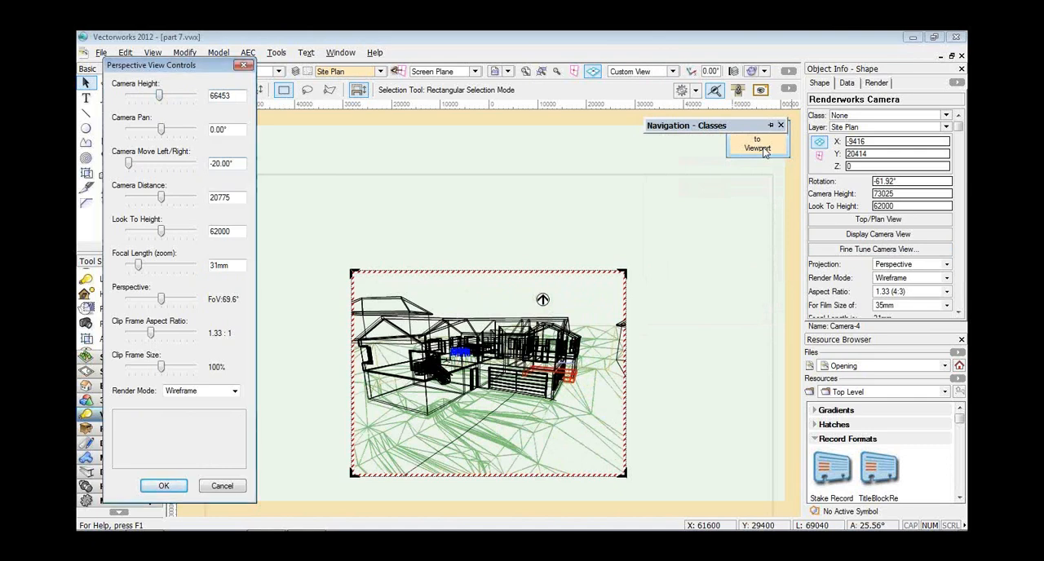
{"action": "left_click", "coordinate": [754, 148]}
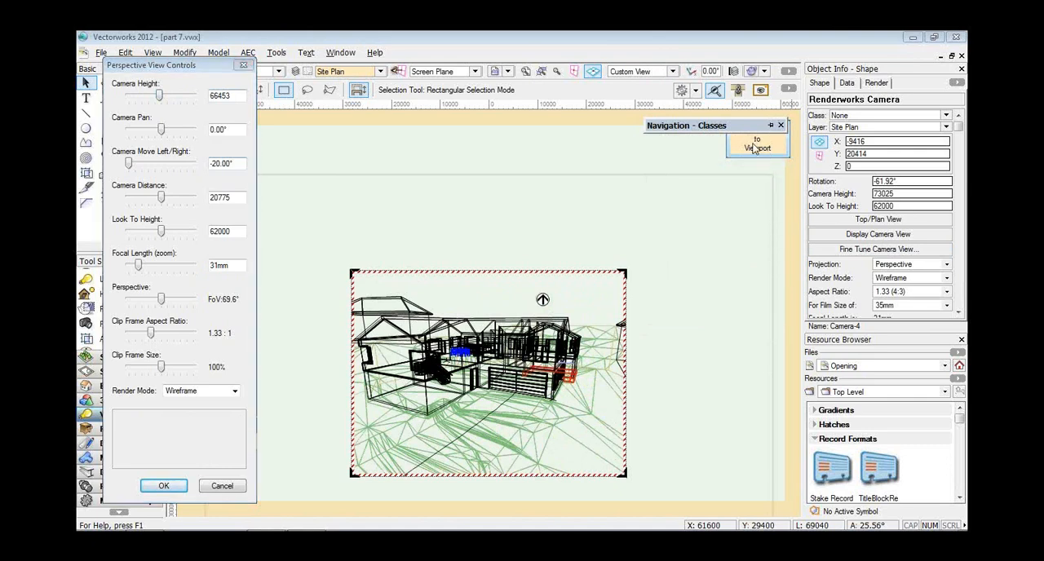
{"action": "left_click", "coordinate": [166, 488]}
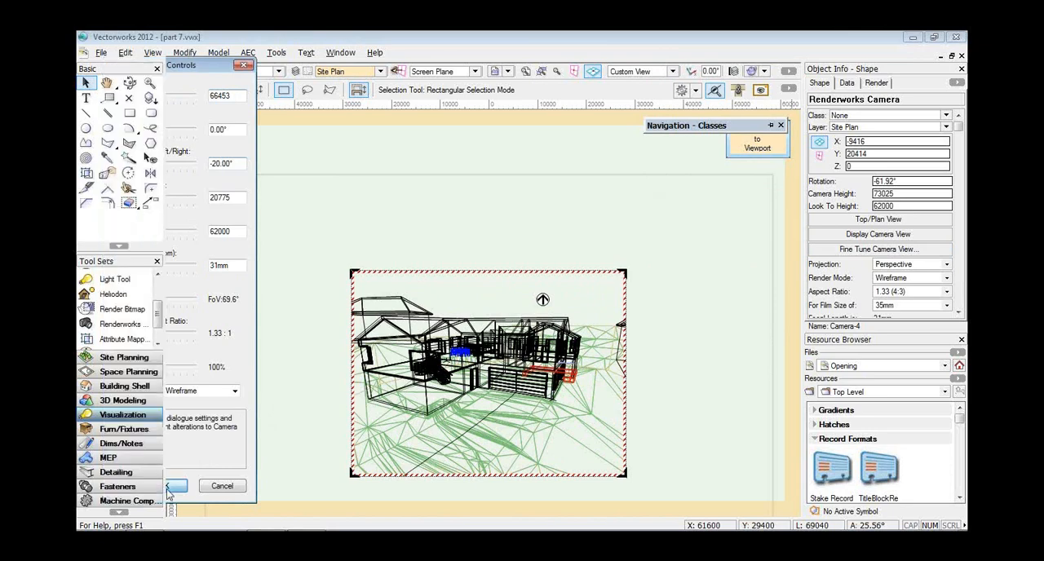
{"action": "left_click", "coordinate": [756, 146]}
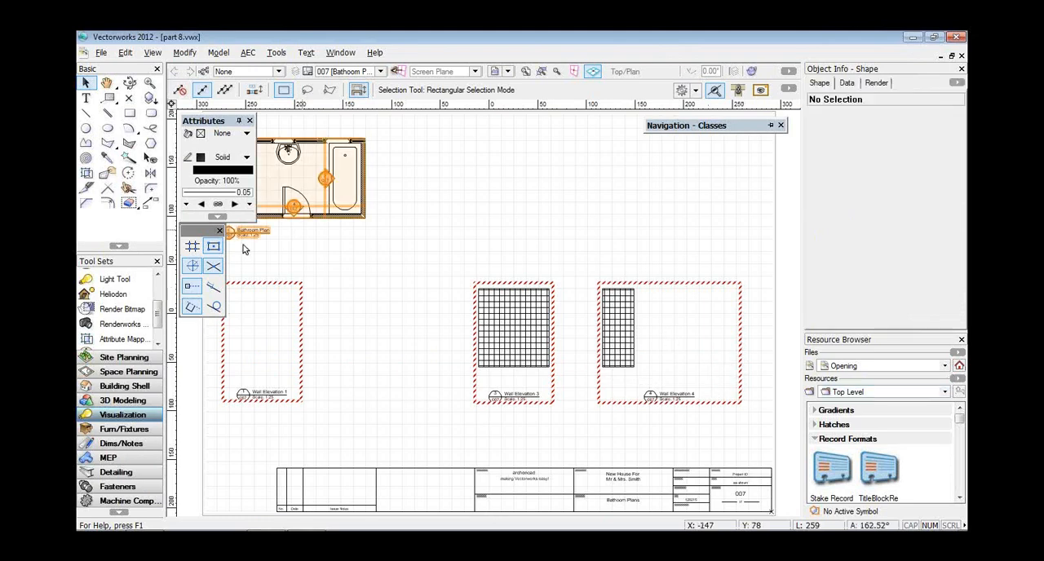
Update the three wall elevation section viewports on the bathroom sheet and close the Attributes and snapping palettes.
{"action": "left_click_drag", "start_coordinate": [264, 263], "coordinate": [713, 334]}
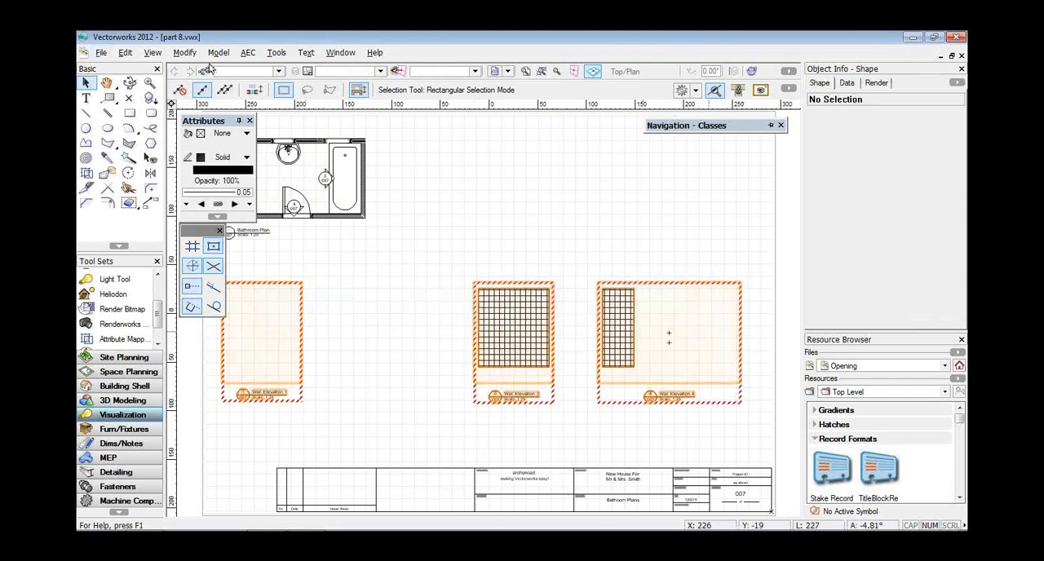
{"action": "left_click", "coordinate": [152, 53]}
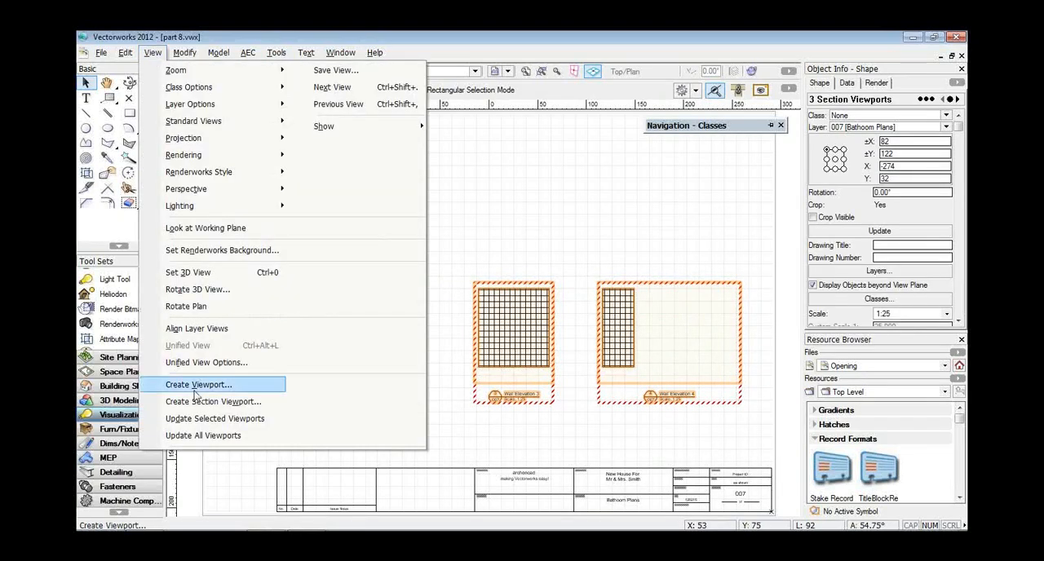
{"action": "left_click", "coordinate": [196, 420]}
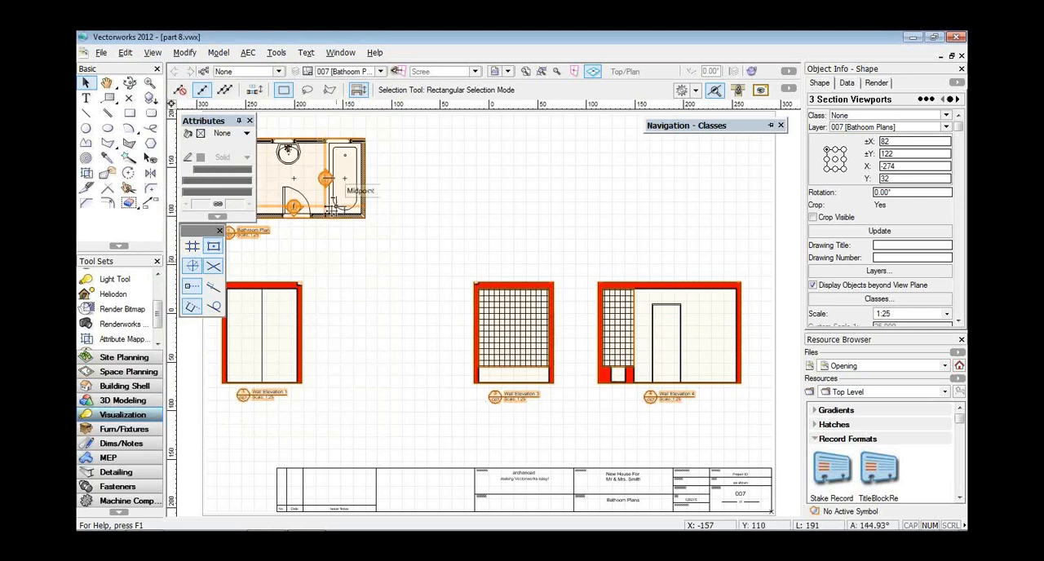
{"action": "left_click", "coordinate": [249, 120]}
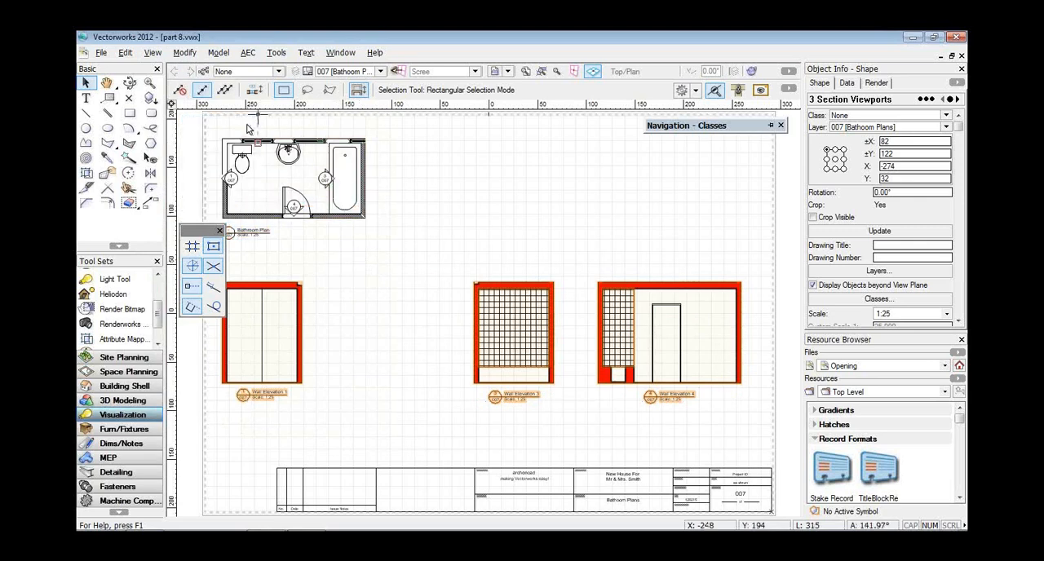
{"action": "left_click", "coordinate": [220, 231]}
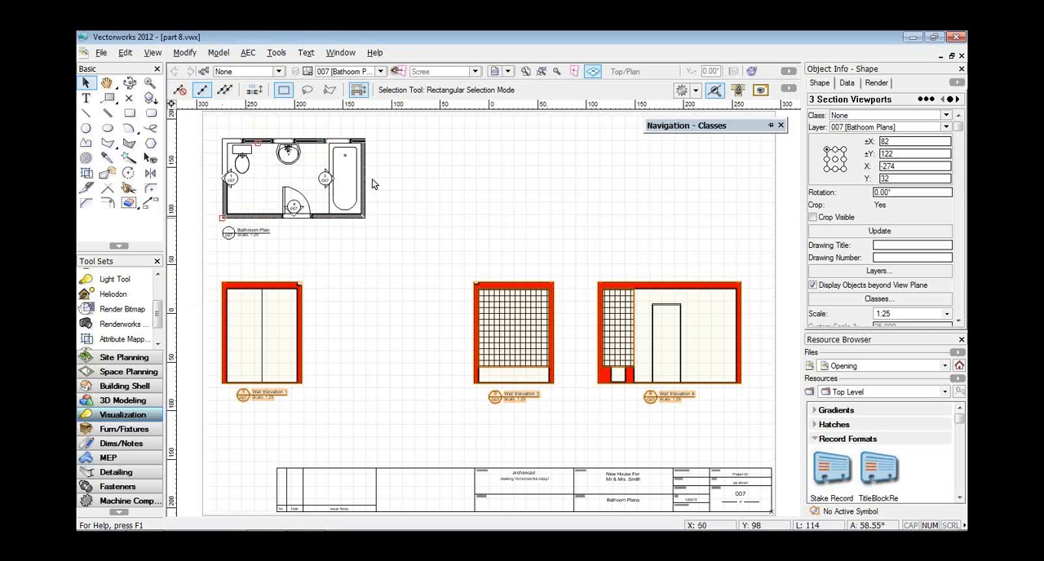
Start a section viewport from the Bathroom Plan viewport, with a horizontal section line about 147 long across the room, facing the window wall.
{"action": "left_click", "coordinate": [325, 218]}
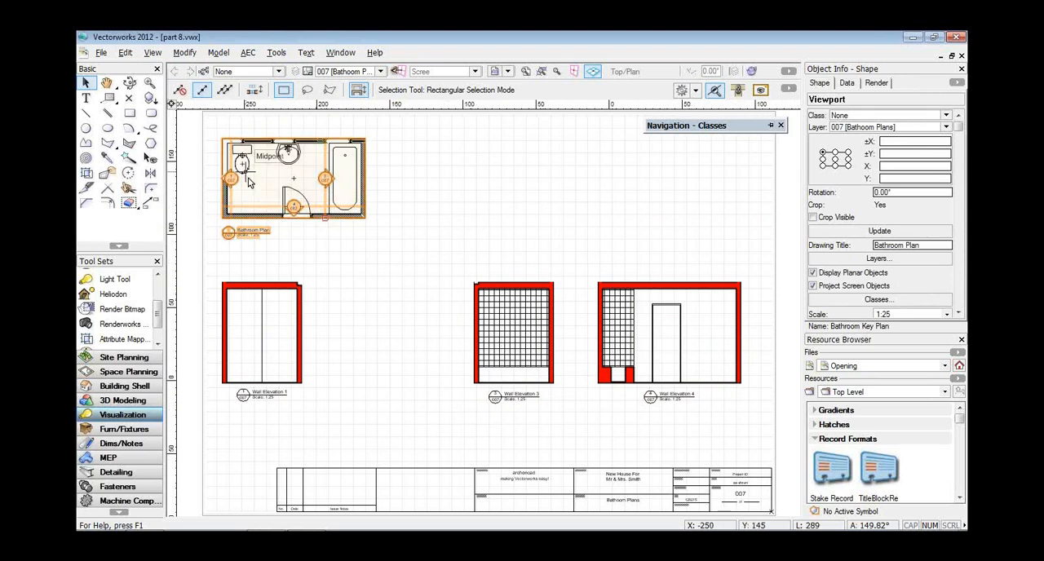
{"action": "scroll", "coordinate": [249, 181], "scroll_direction": "up", "scroll_amount": 3}
{"action": "middle_click_drag", "start_coordinate": [284, 153], "coordinate": [343, 282]}
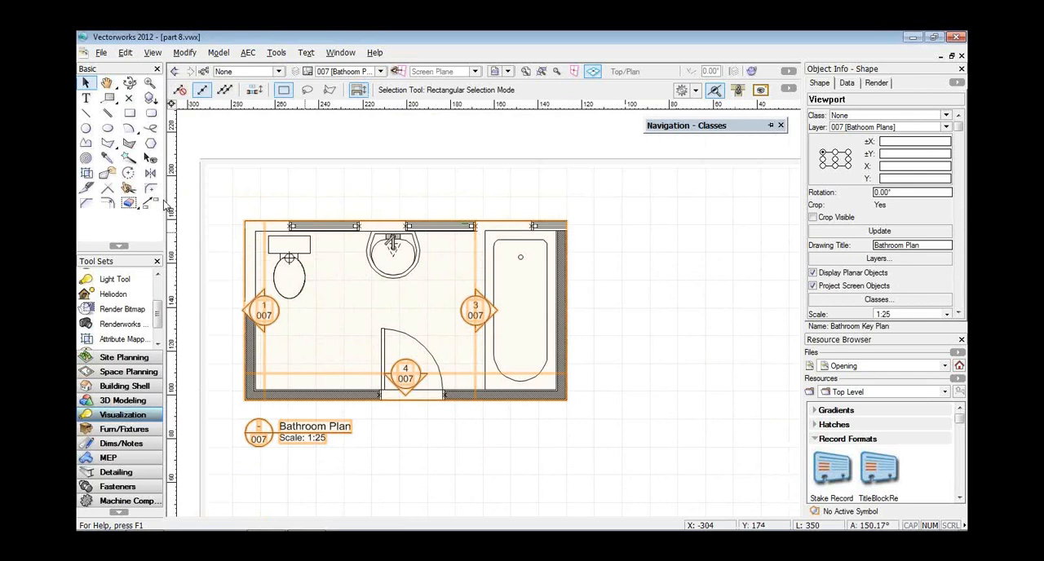
{"action": "left_click", "coordinate": [159, 54]}
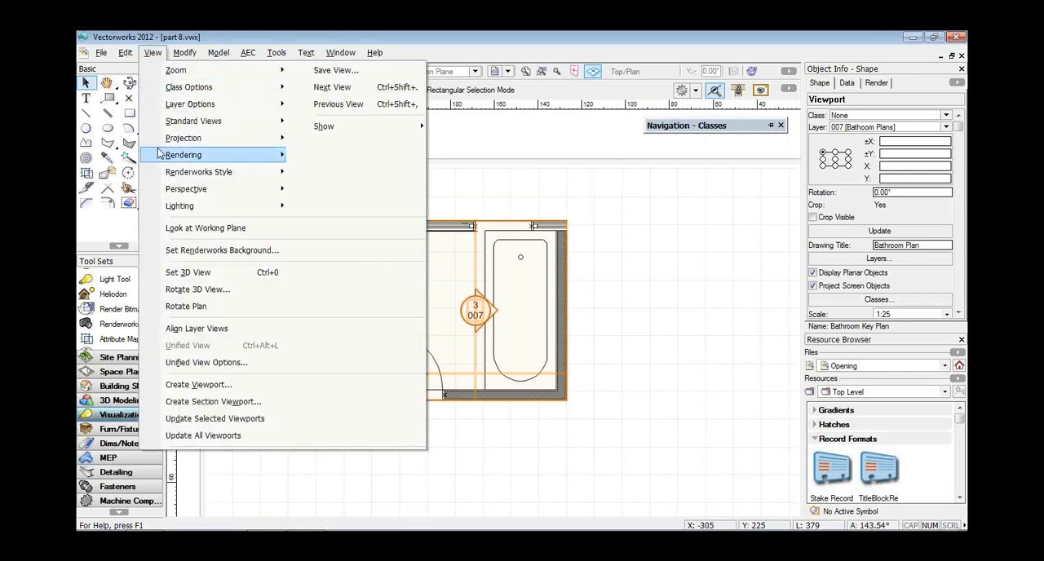
{"action": "left_click", "coordinate": [160, 405]}
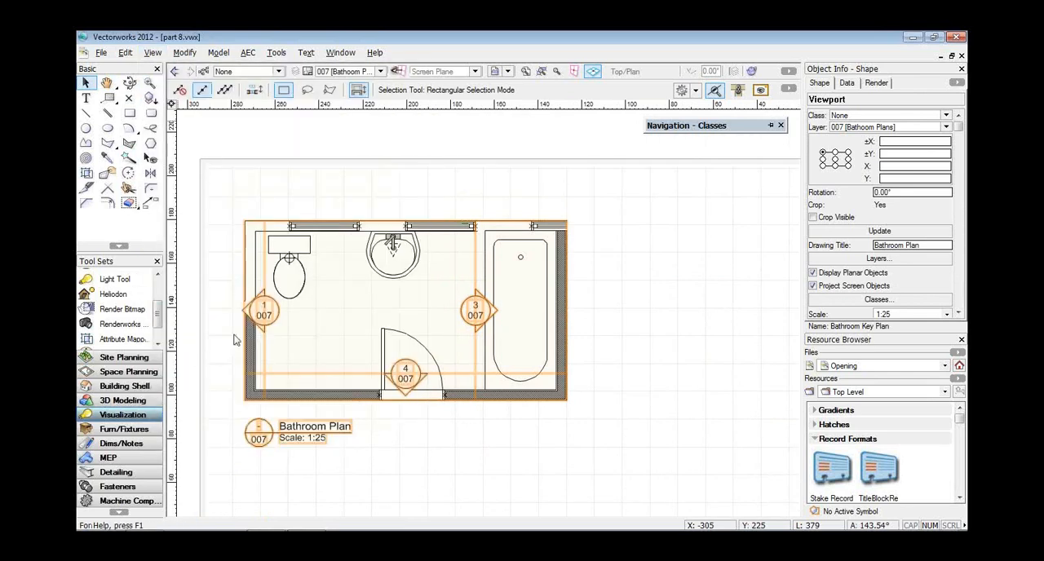
{"action": "left_click", "coordinate": [244, 290]}
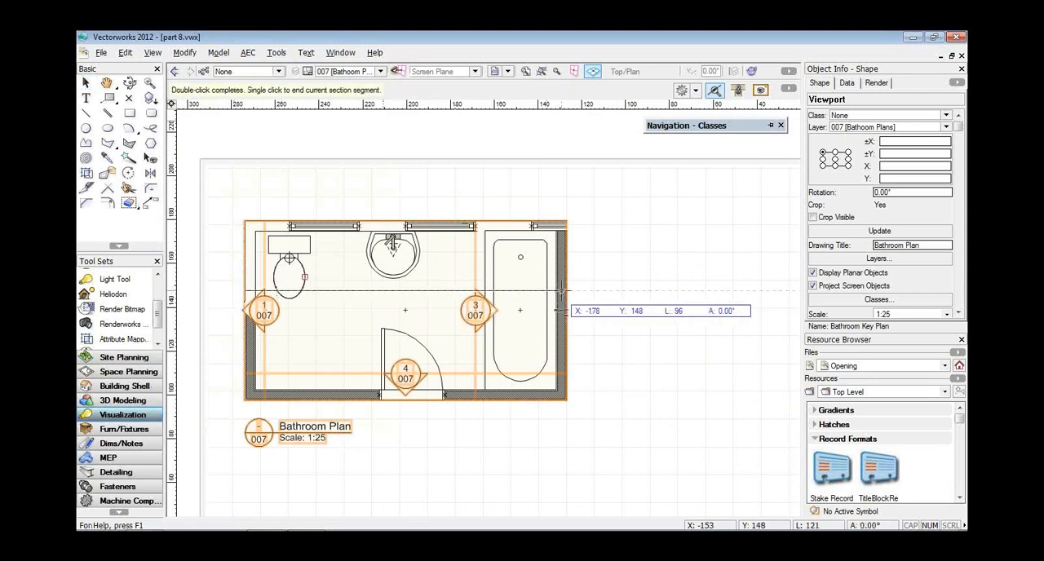
{"action": "double_click", "coordinate": [567, 289]}
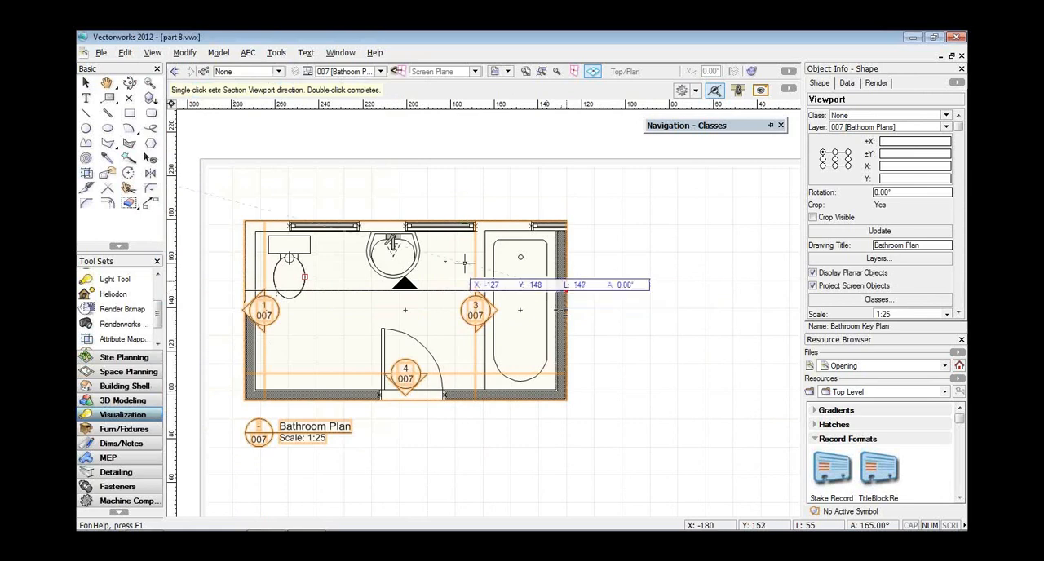
{"action": "left_click", "coordinate": [402, 264]}
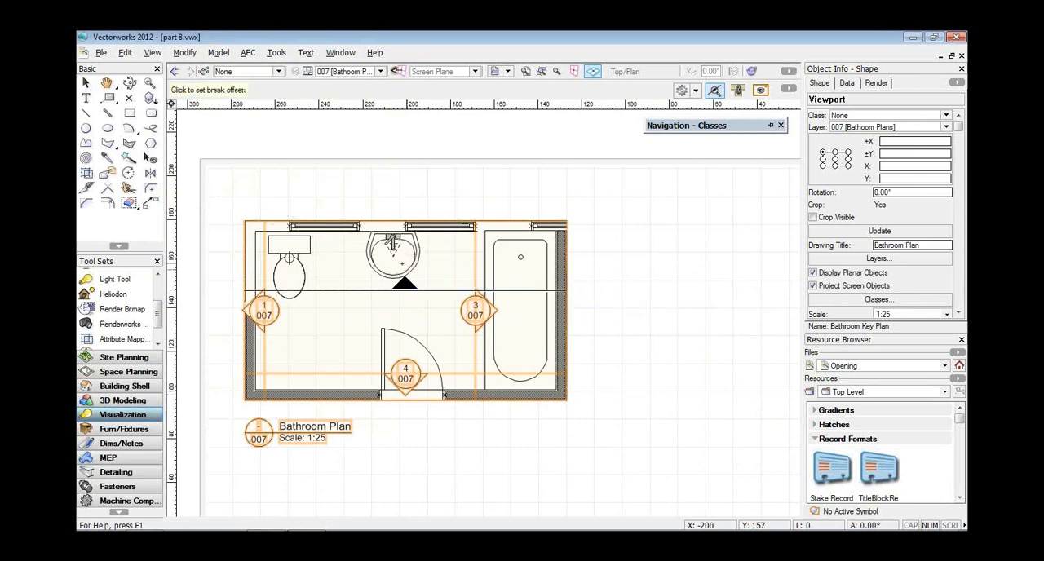
{"action": "left_click", "coordinate": [403, 270]}
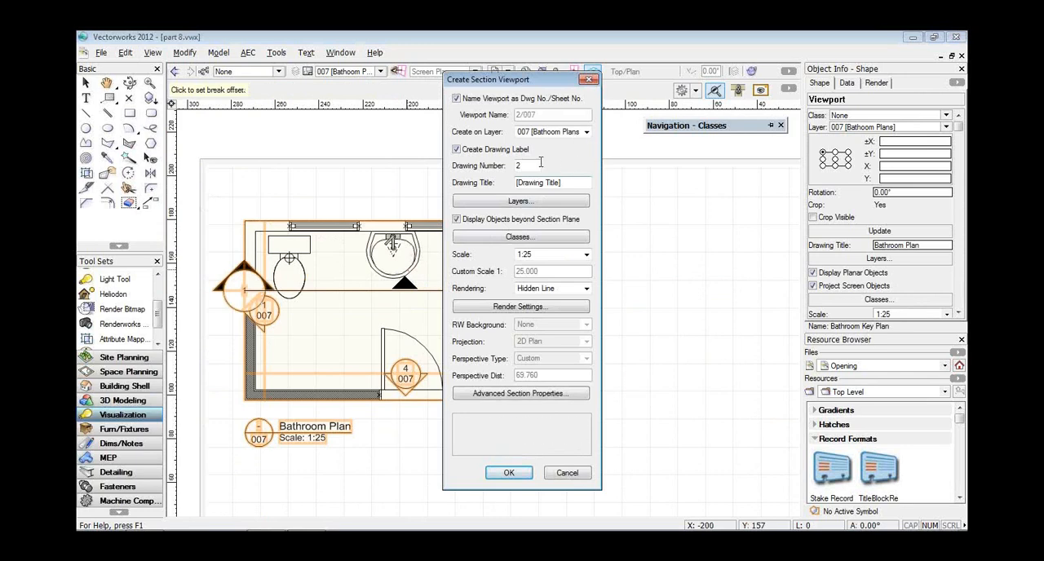
Title the section viewport "Wall Elevation 2", give it drawing number 5, and create it on the bathroom sheet.
{"action": "left_click_drag", "start_coordinate": [576, 182], "coordinate": [477, 173]}
{"action": "type", "text": "Wall Elevation 2"}
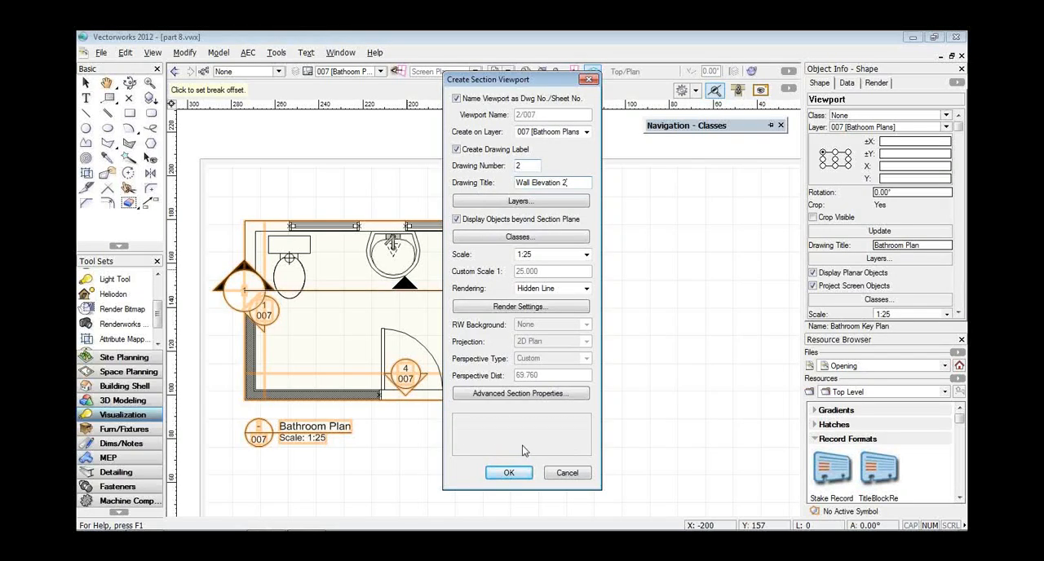
{"action": "left_click", "coordinate": [509, 474]}
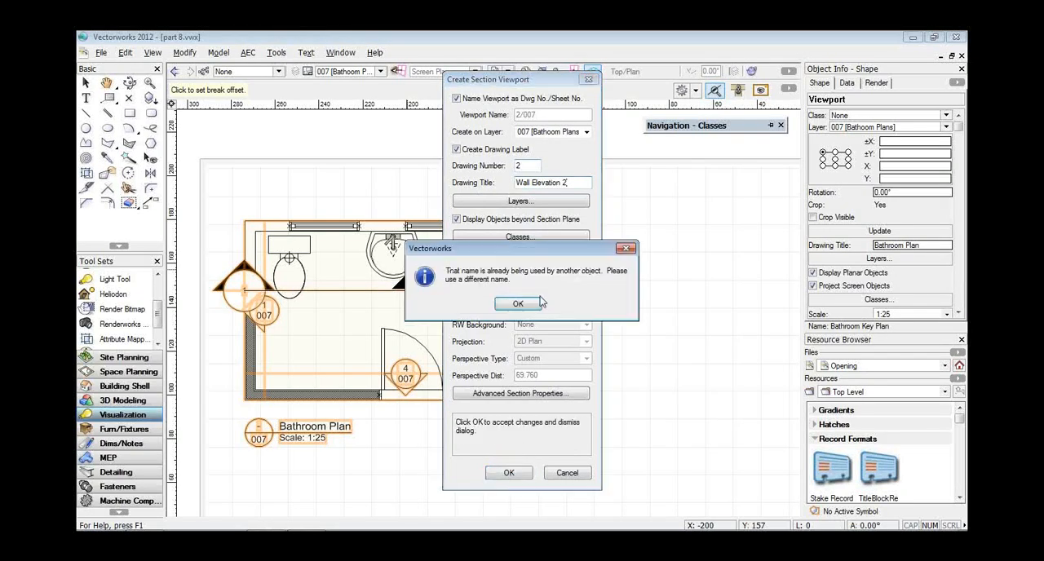
{"action": "left_click", "coordinate": [526, 308]}
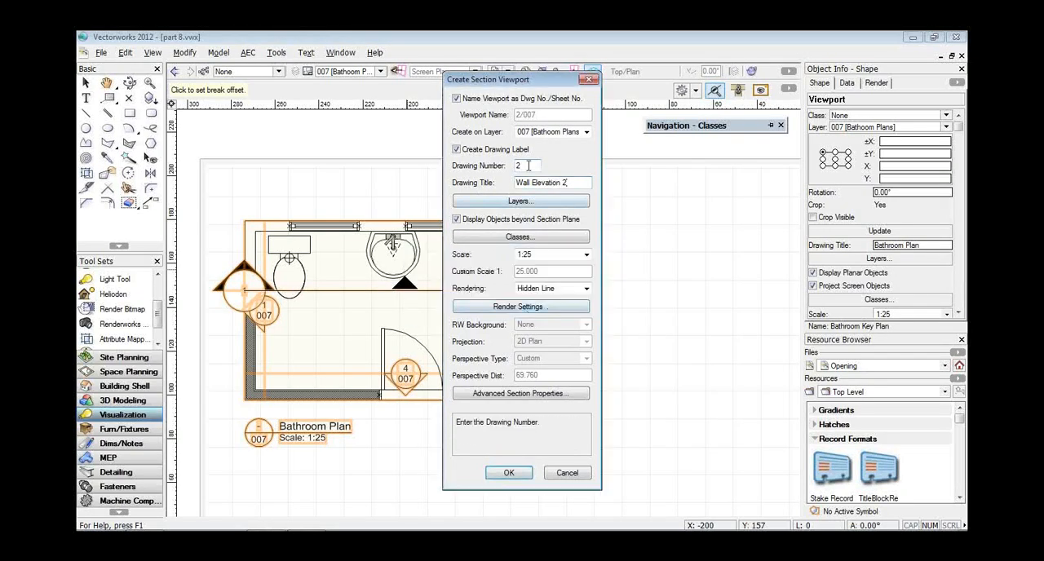
{"action": "double_click", "coordinate": [527, 166]}
{"action": "type", "text": "5"}
{"action": "key", "text": "Tab"}
{"action": "left_click", "coordinate": [511, 474]}
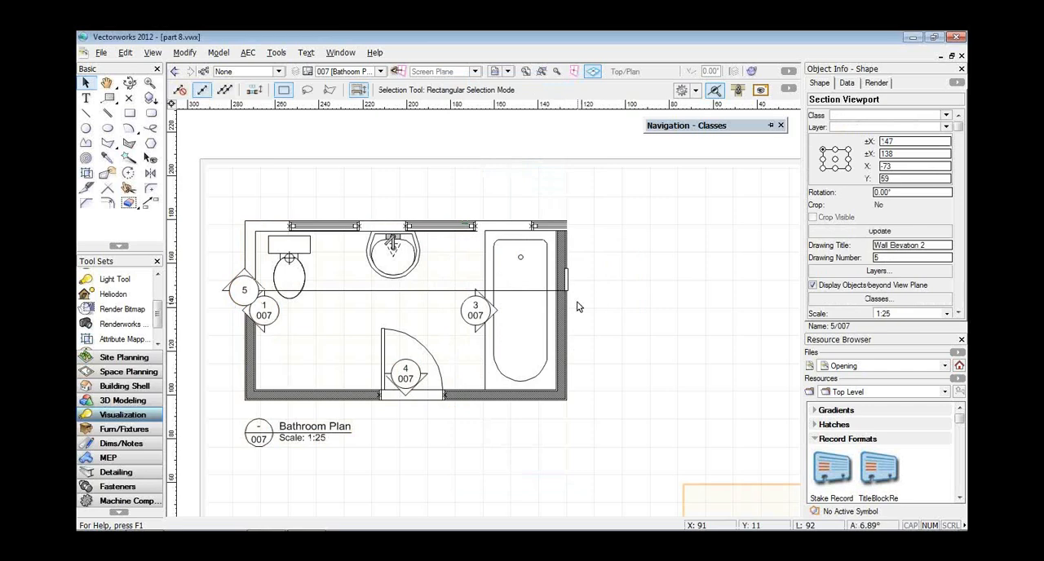
Move the new Wall Elevation 2 section viewport into the gap between Wall Elevation 1 and Wall Elevation 3.
{"action": "key", "text": "ctrl+4"}
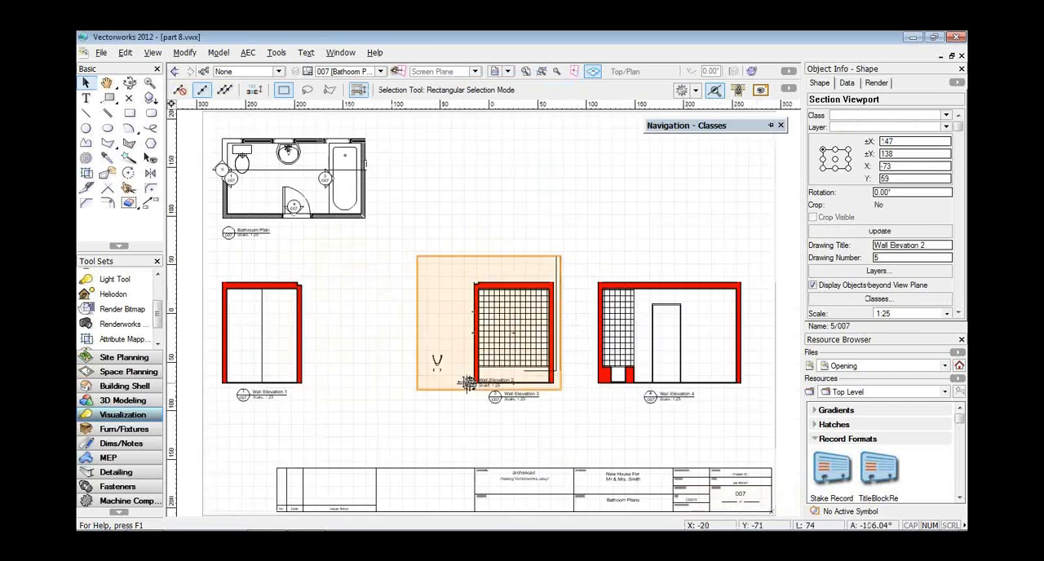
{"action": "left_click", "coordinate": [441, 362]}
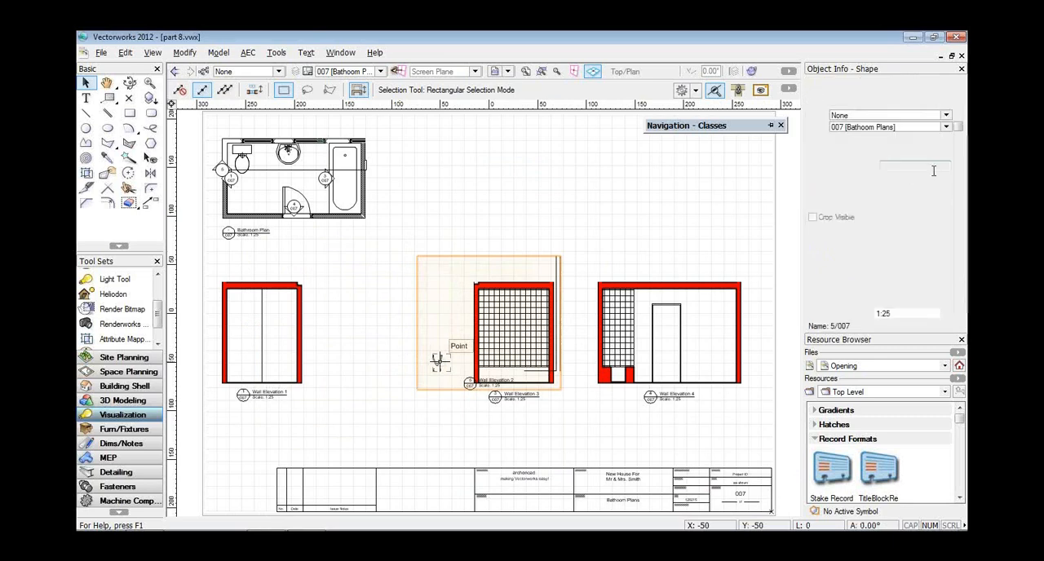
{"action": "left_click_drag", "start_coordinate": [959, 128], "coordinate": [959, 193]}
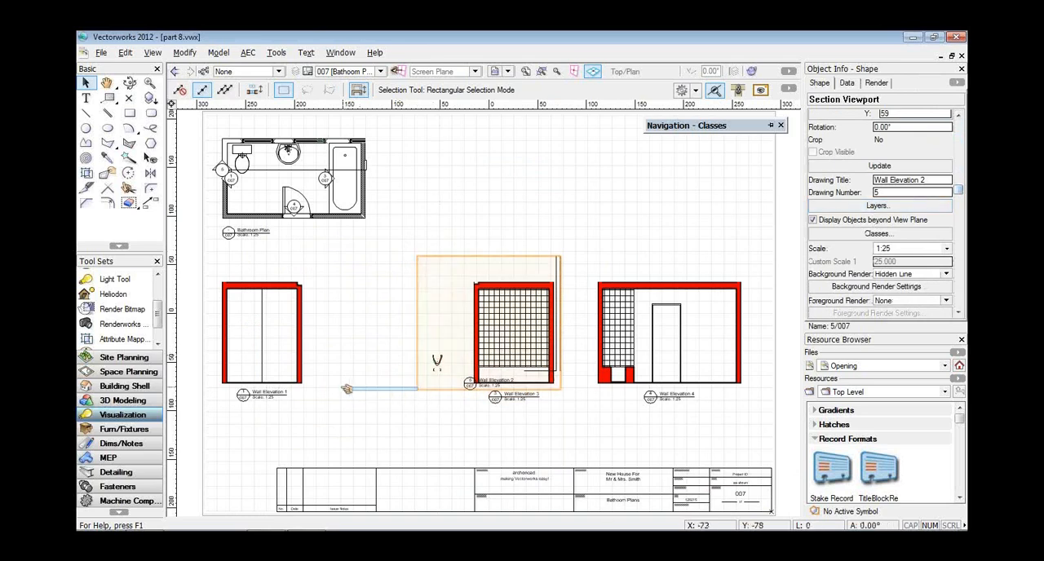
{"action": "left_click", "coordinate": [448, 359]}
{"action": "left_click_drag", "start_coordinate": [436, 362], "coordinate": [334, 366]}
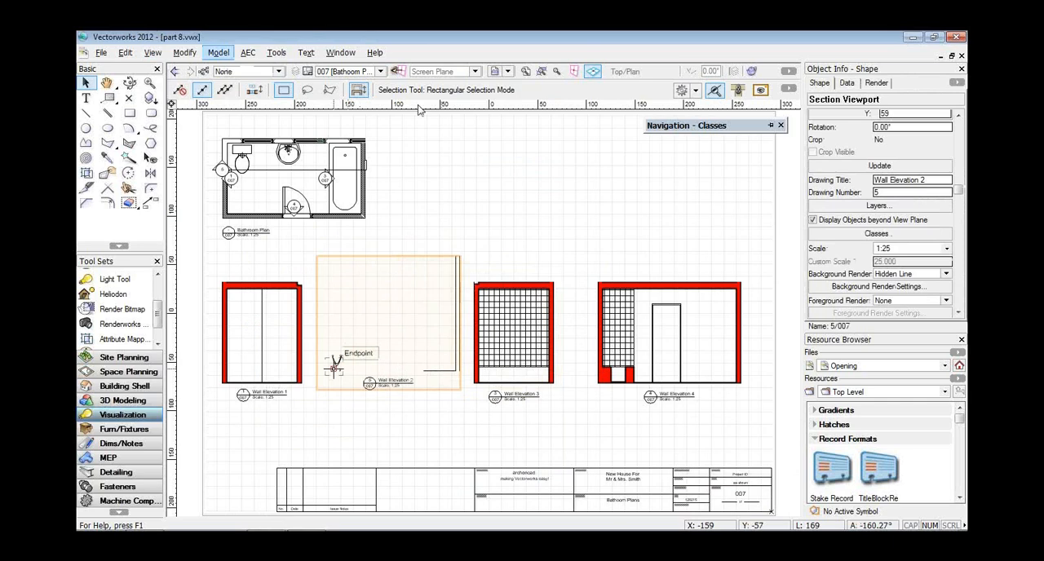
Set the Wall Elevation 2 viewport's section depth range to infinite and update the viewport.
{"action": "scroll", "coordinate": [865, 245], "scroll_direction": "down", "scroll_amount": 5}
{"action": "left_click", "coordinate": [854, 283]}
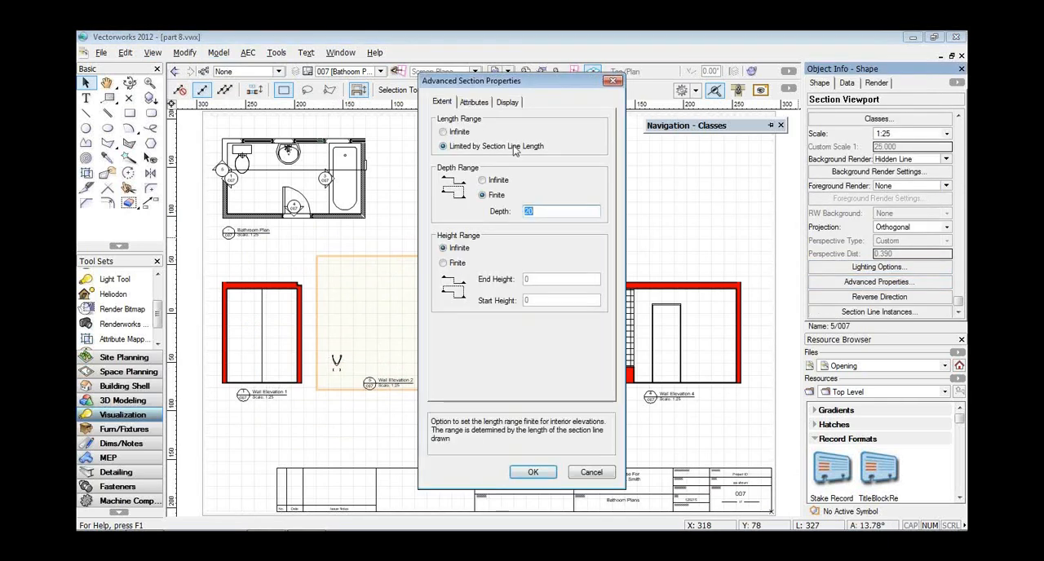
{"action": "left_click", "coordinate": [482, 179]}
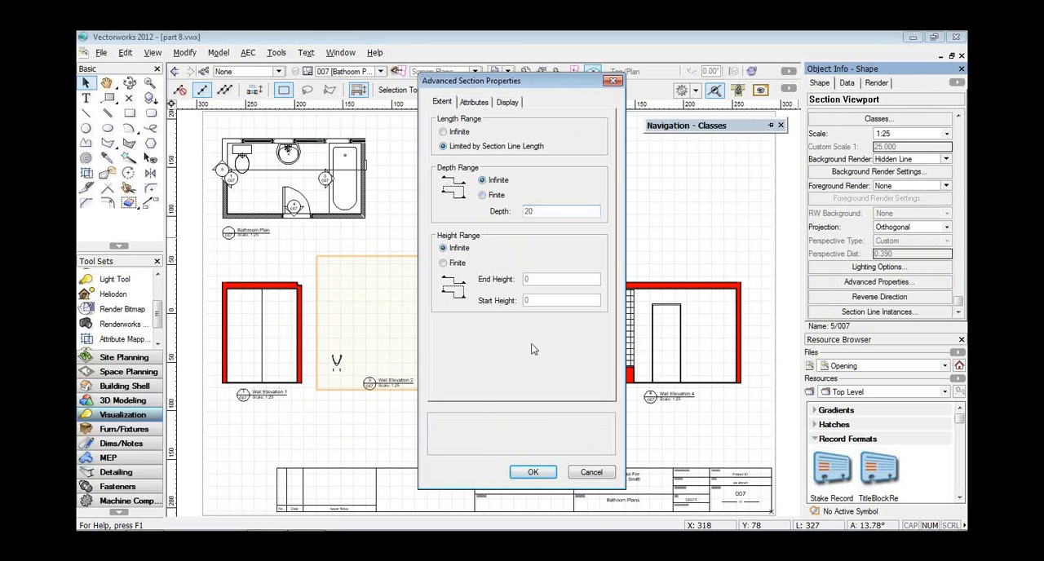
{"action": "left_click", "coordinate": [533, 472]}
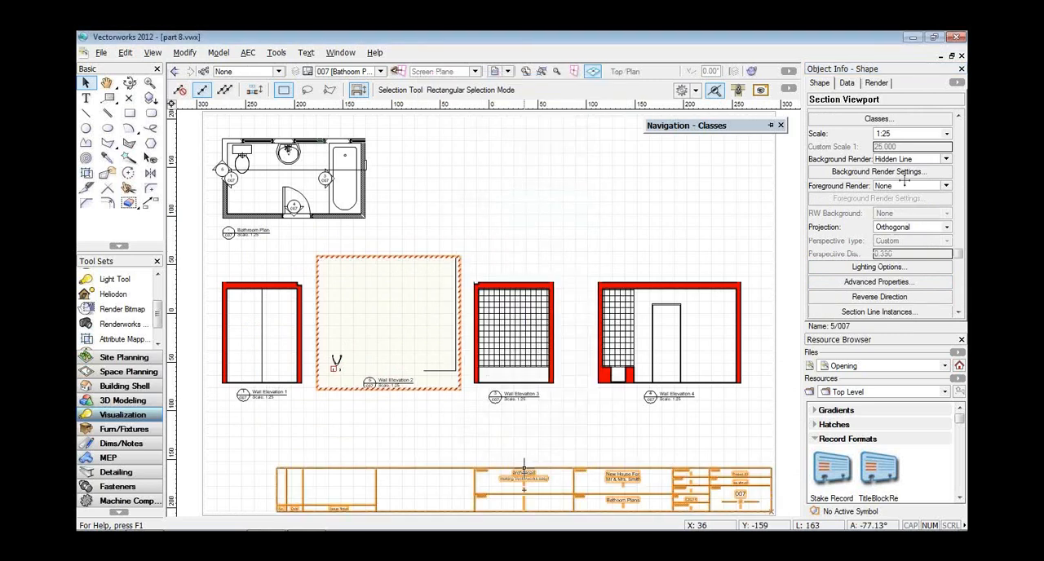
{"action": "scroll", "coordinate": [873, 243], "scroll_direction": "up", "scroll_amount": 3}
{"action": "left_click", "coordinate": [845, 130]}
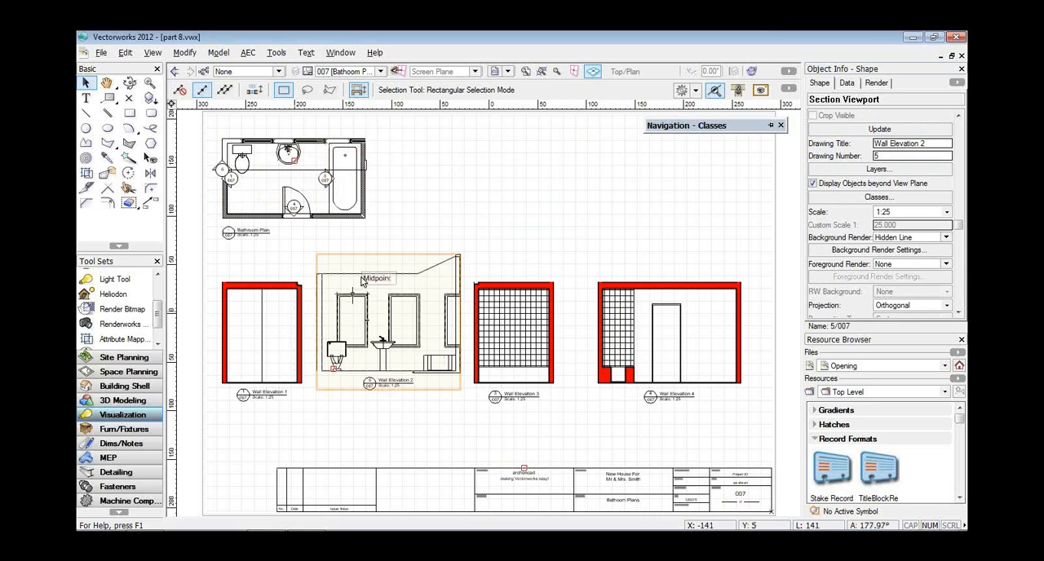
{"action": "left_click", "coordinate": [357, 72]}
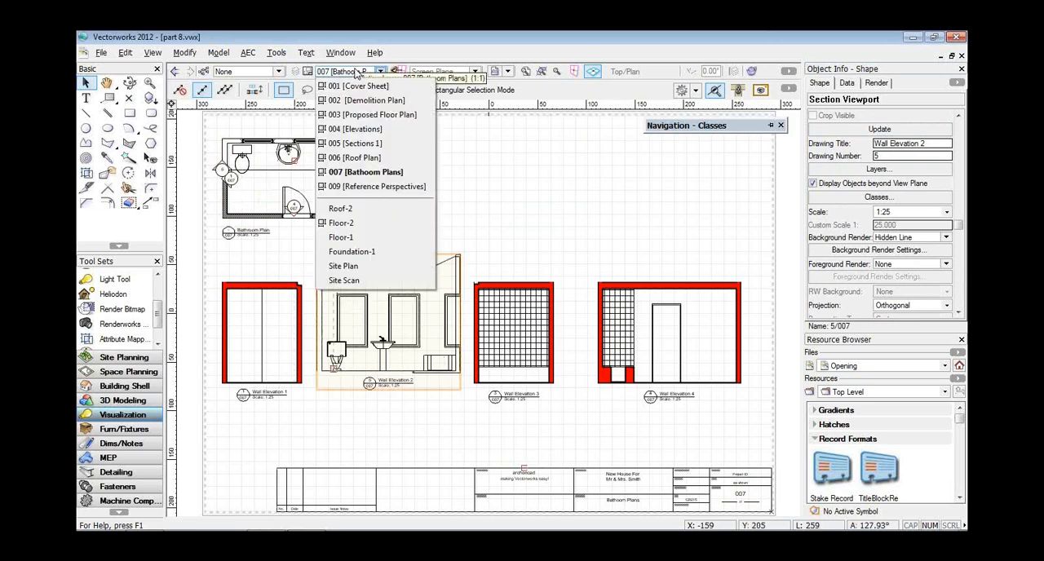
{"action": "left_click", "coordinate": [498, 221]}
{"action": "left_click", "coordinate": [498, 219]}
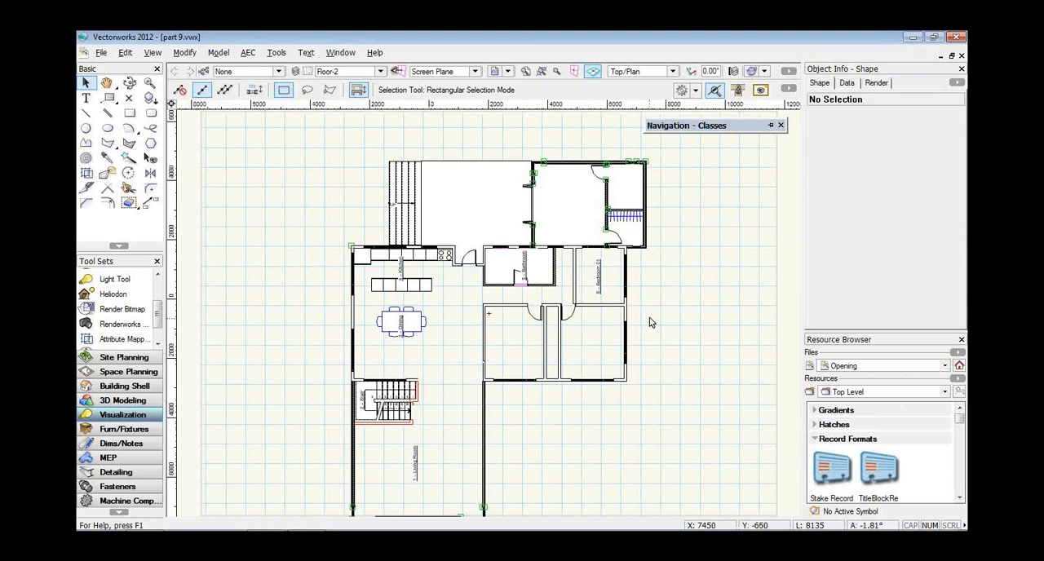
In part 9.vwx, fill the main room of the extension on Floor-2 with a space object using Paint Bucket mode.
{"action": "scroll", "coordinate": [649, 320], "scroll_direction": "up", "scroll_amount": 1}
{"action": "middle_click_drag", "start_coordinate": [498, 244], "coordinate": [543, 372]}
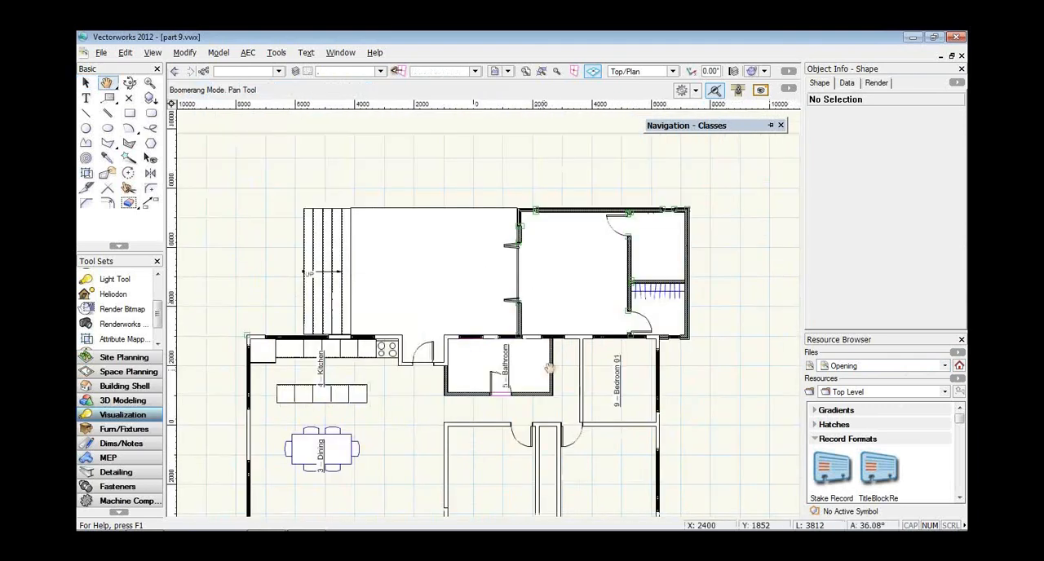
{"action": "left_click", "coordinate": [323, 369]}
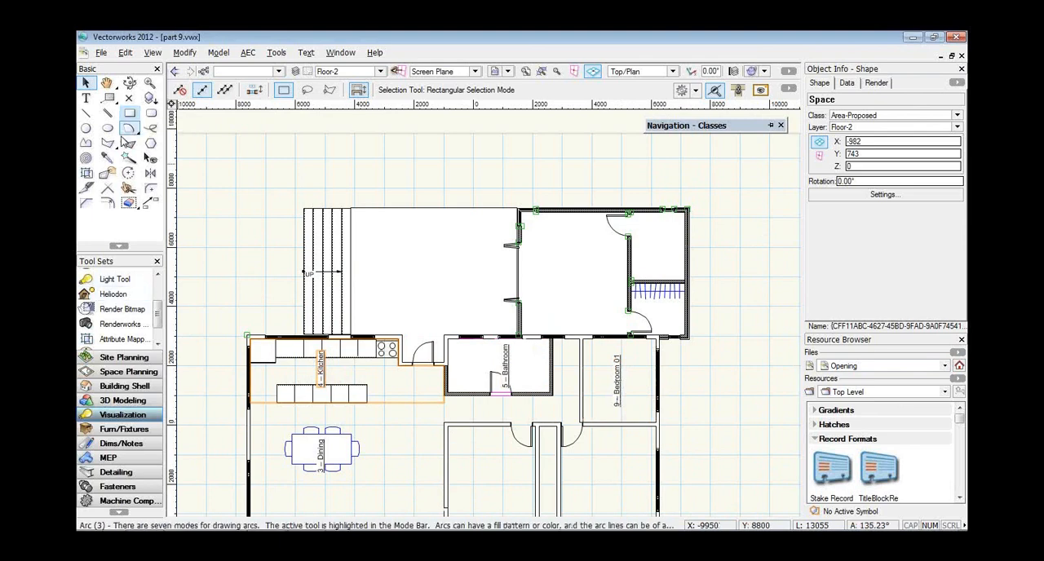
{"action": "left_click", "coordinate": [118, 372]}
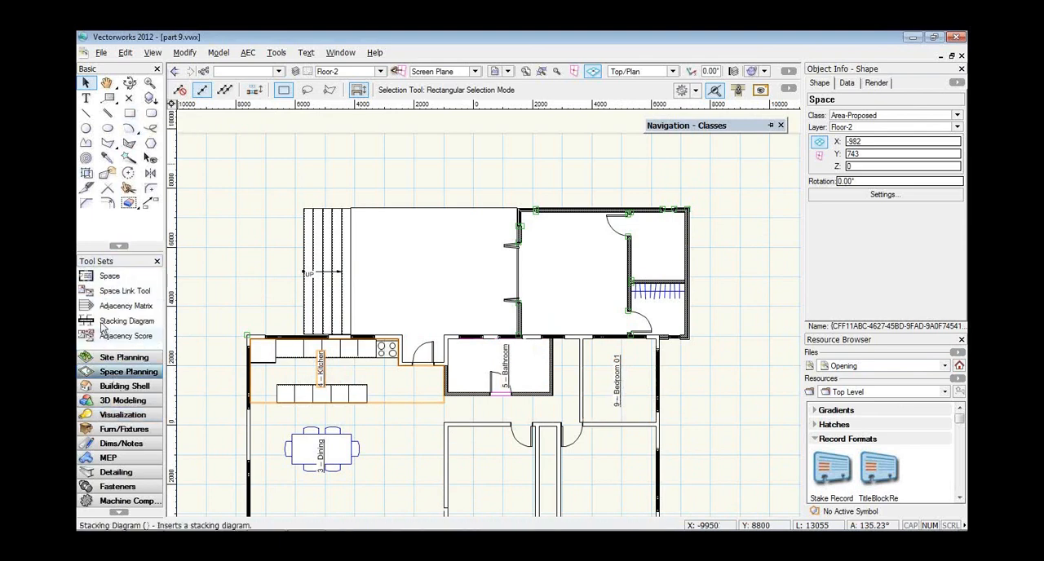
{"action": "left_click", "coordinate": [97, 282]}
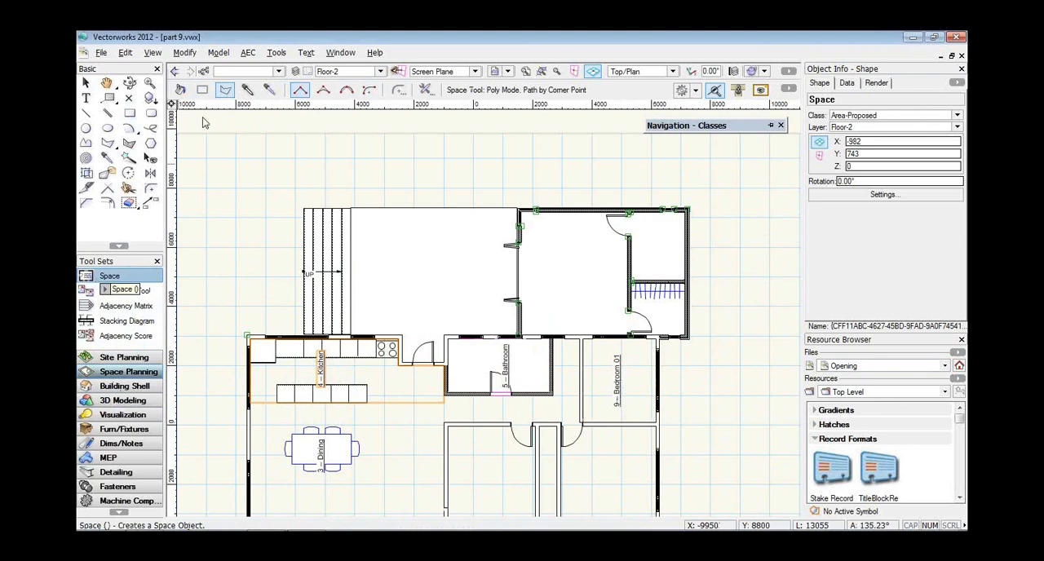
{"action": "left_click", "coordinate": [180, 90]}
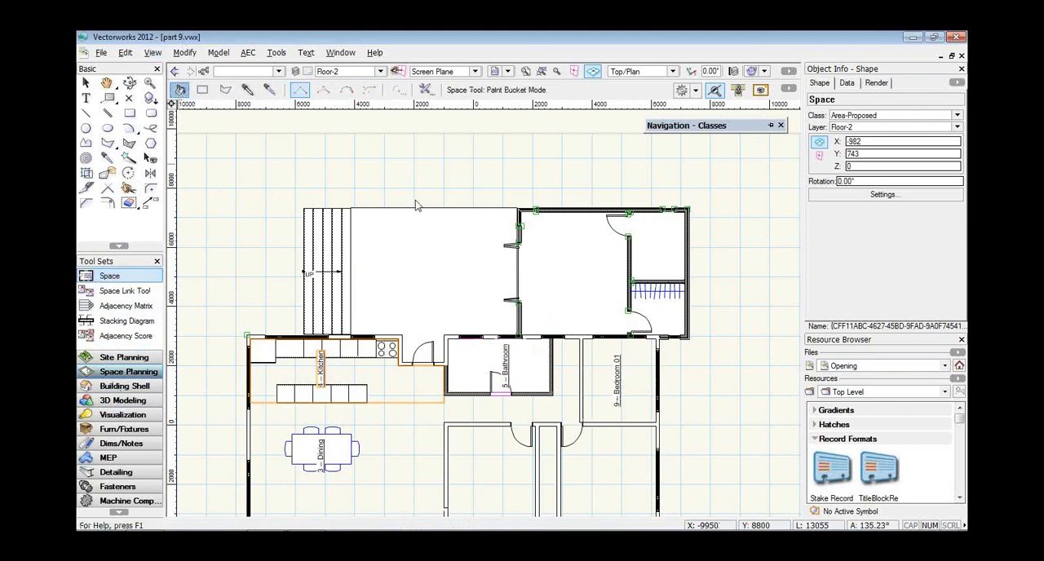
{"action": "left_click", "coordinate": [559, 253]}
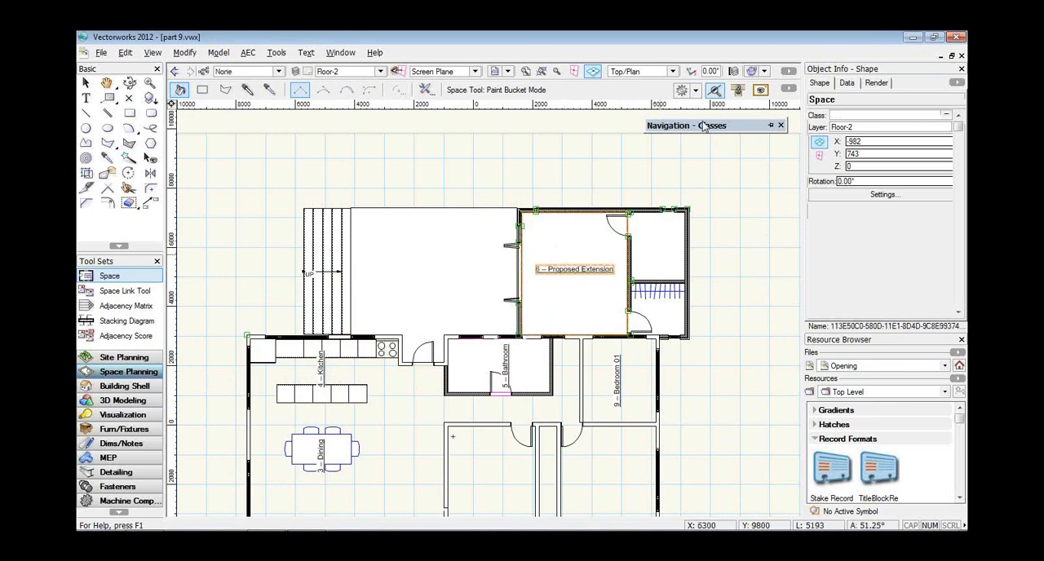
Examine the new space's Room Finish Schedule options, including the available ceiling and north wall finishes, without keeping any changes.
{"action": "mouse_move", "coordinate": [786, 144]}
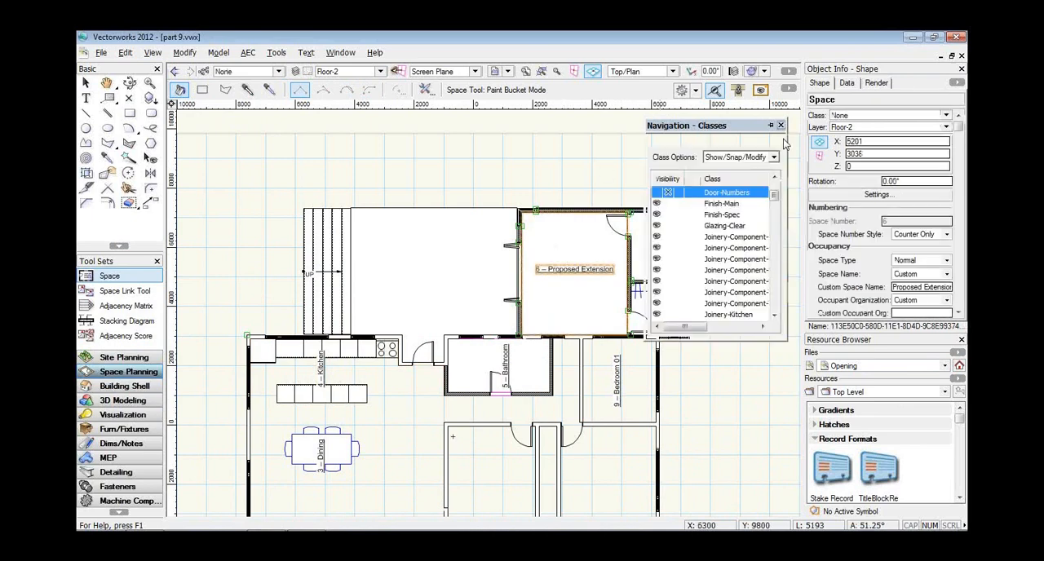
{"action": "left_click", "coordinate": [853, 200]}
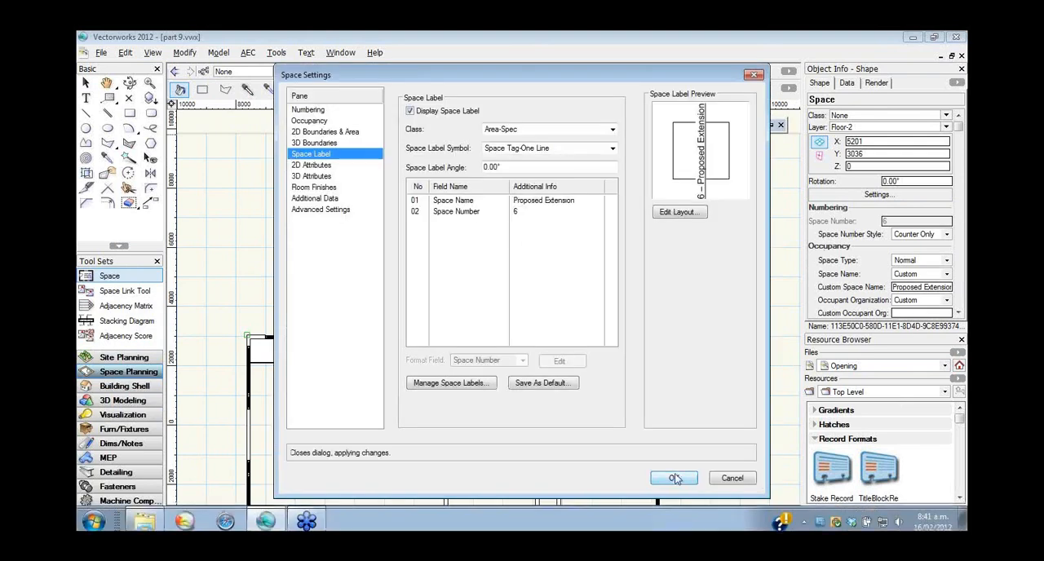
{"action": "left_click", "coordinate": [313, 187]}
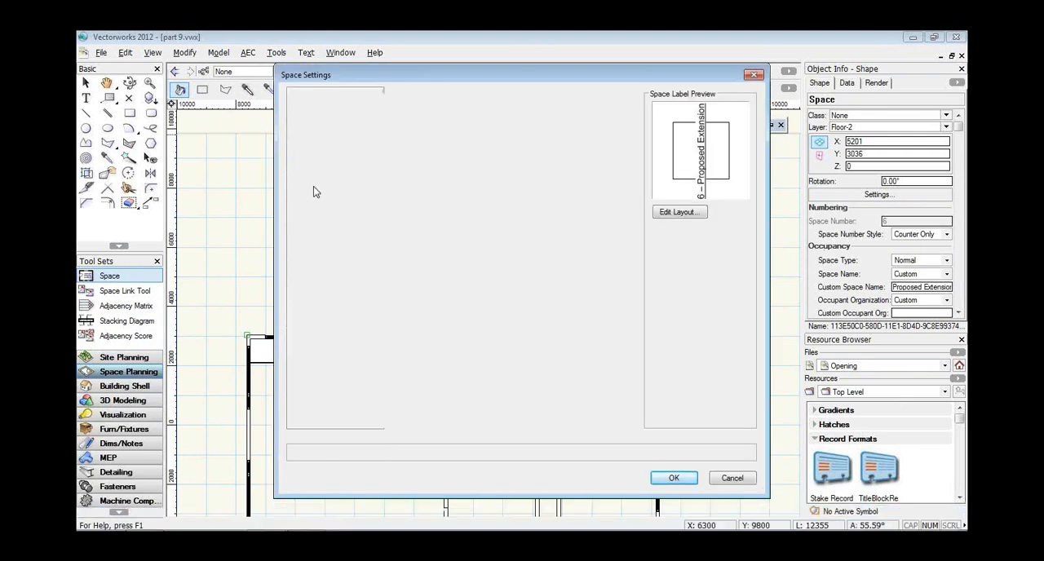
{"action": "left_click", "coordinate": [436, 113]}
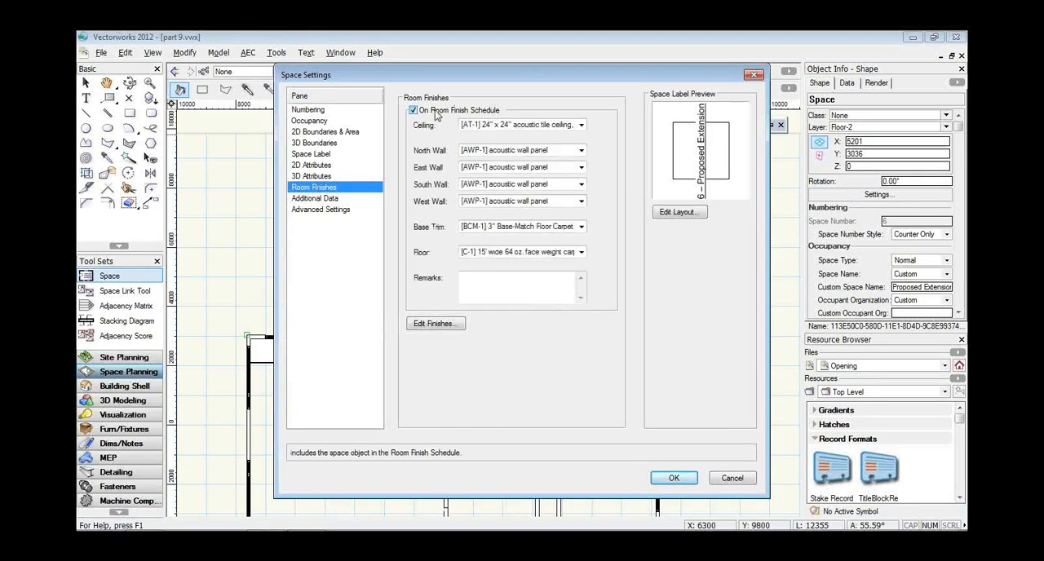
{"action": "left_click", "coordinate": [536, 128]}
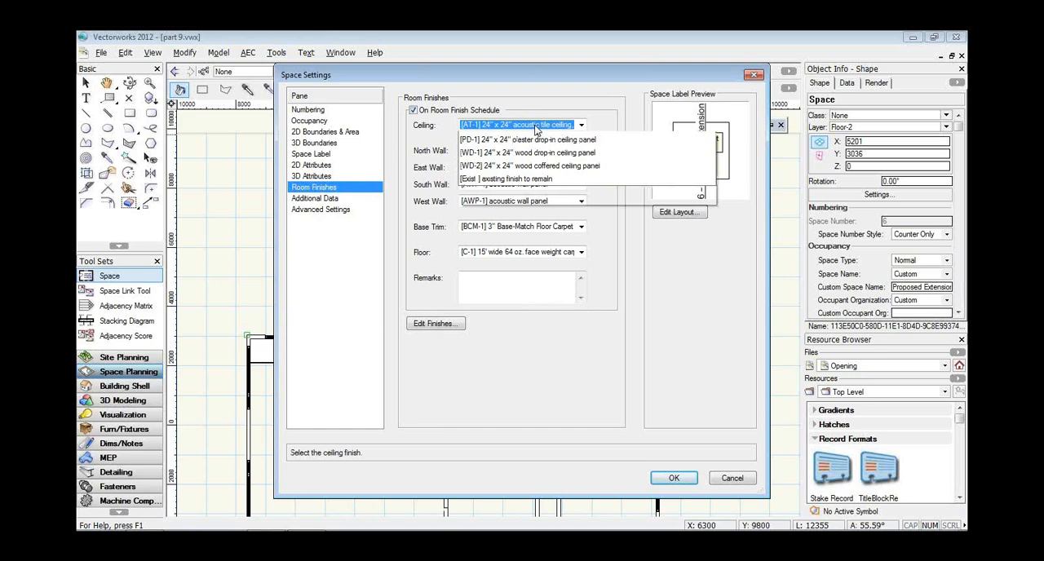
{"action": "left_click", "coordinate": [539, 122]}
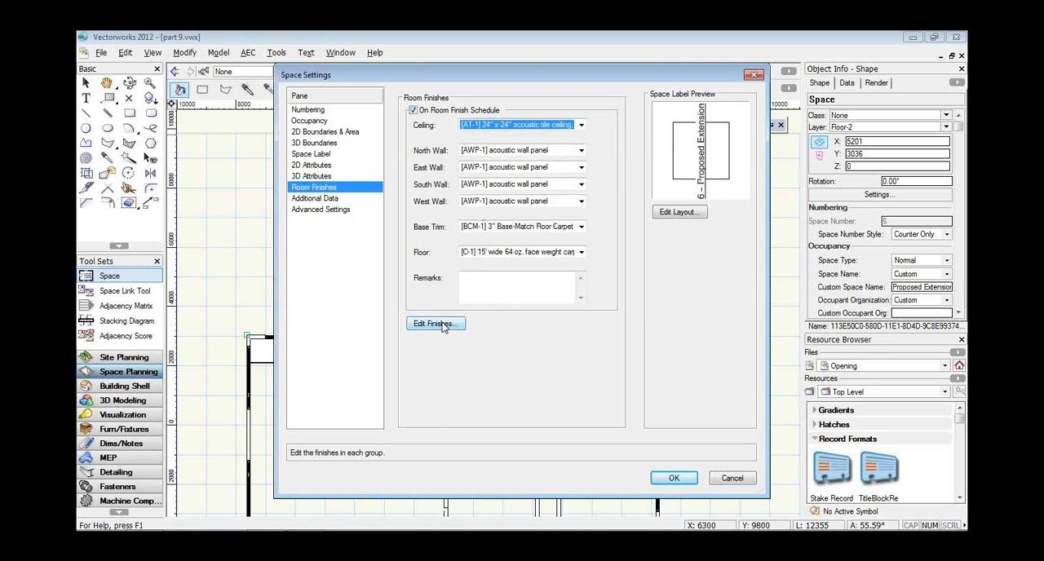
{"action": "left_click", "coordinate": [533, 154]}
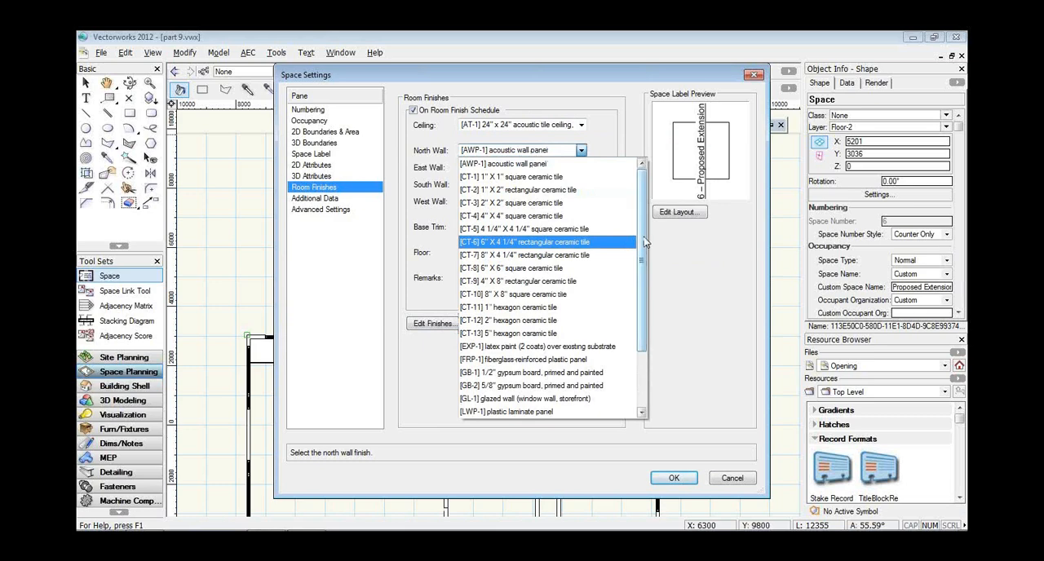
{"action": "left_click_drag", "start_coordinate": [640, 261], "coordinate": [642, 347]}
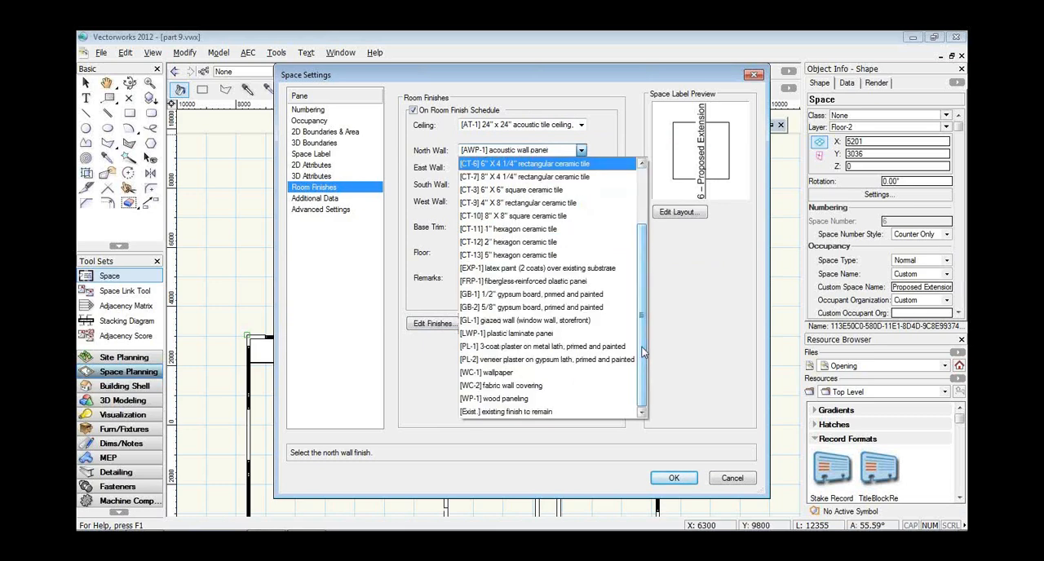
{"action": "left_click", "coordinate": [684, 348]}
{"action": "left_click", "coordinate": [733, 477]}
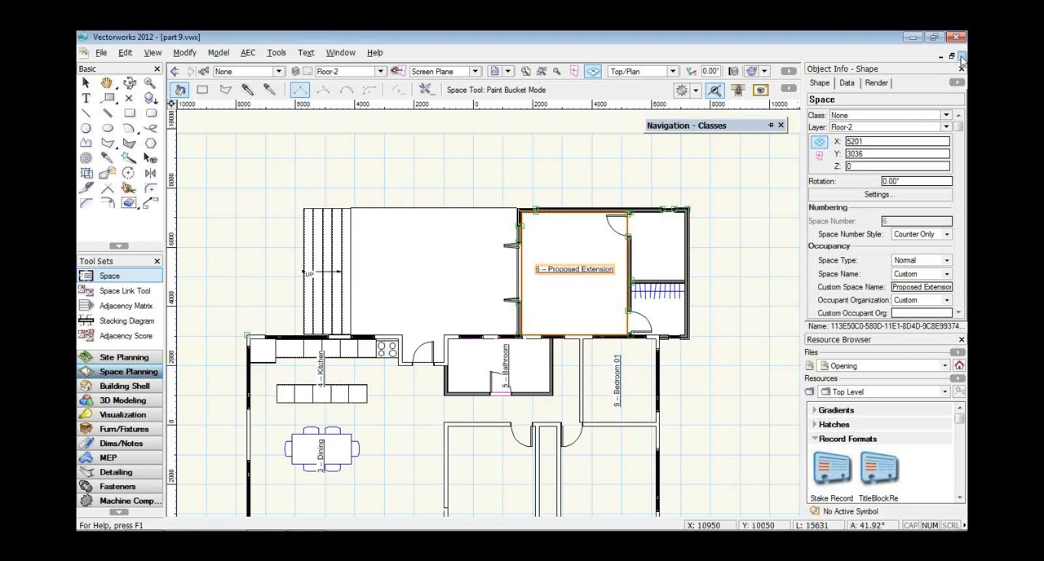
Look through the report, record and schedule creation commands available for the document.
{"action": "left_click", "coordinate": [962, 56]}
{"action": "left_click", "coordinate": [608, 318]}
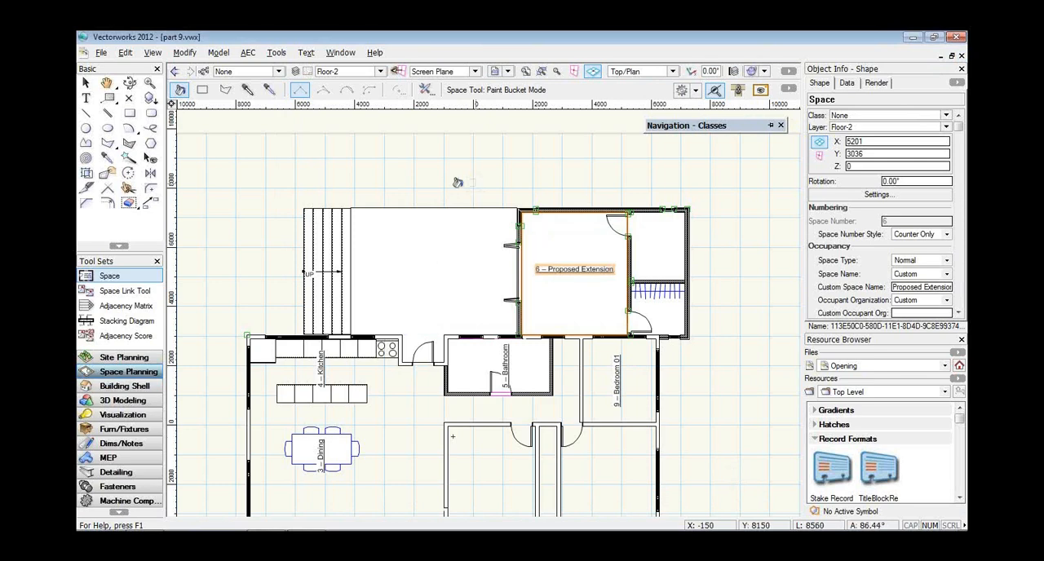
{"action": "left_click", "coordinate": [278, 55]}
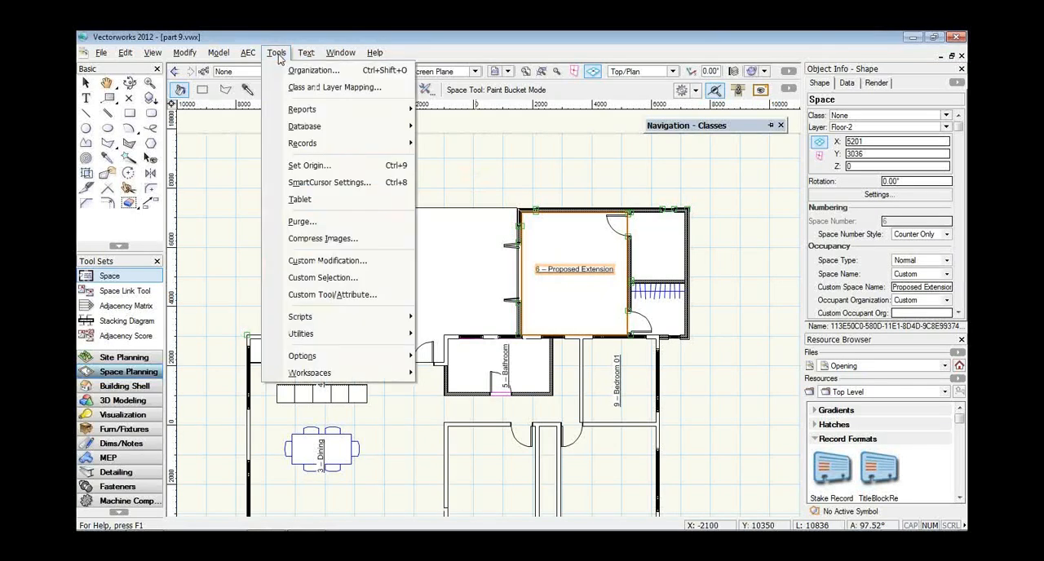
{"action": "mouse_move", "coordinate": [295, 111]}
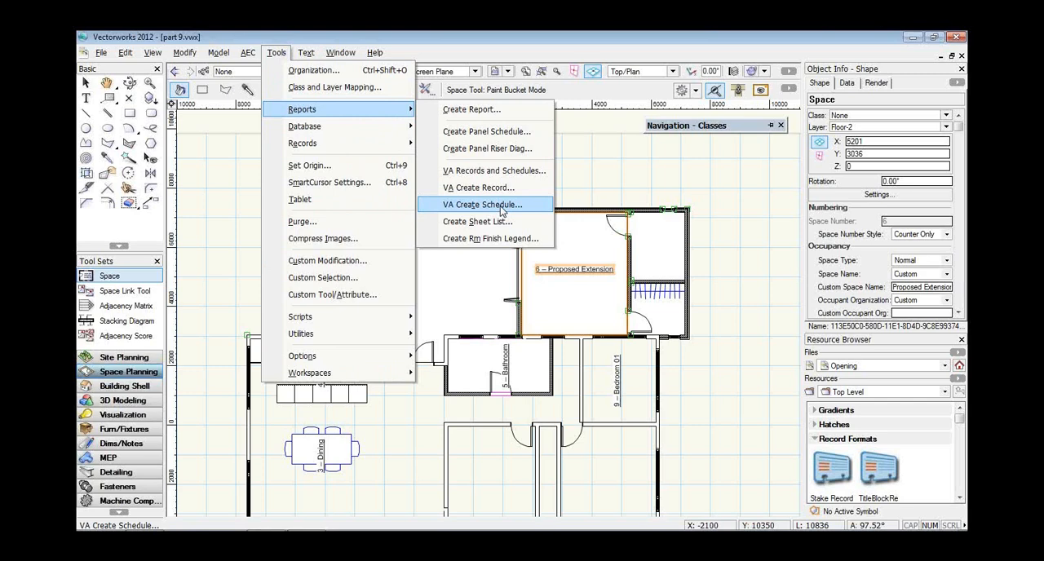
{"action": "left_click", "coordinate": [626, 134]}
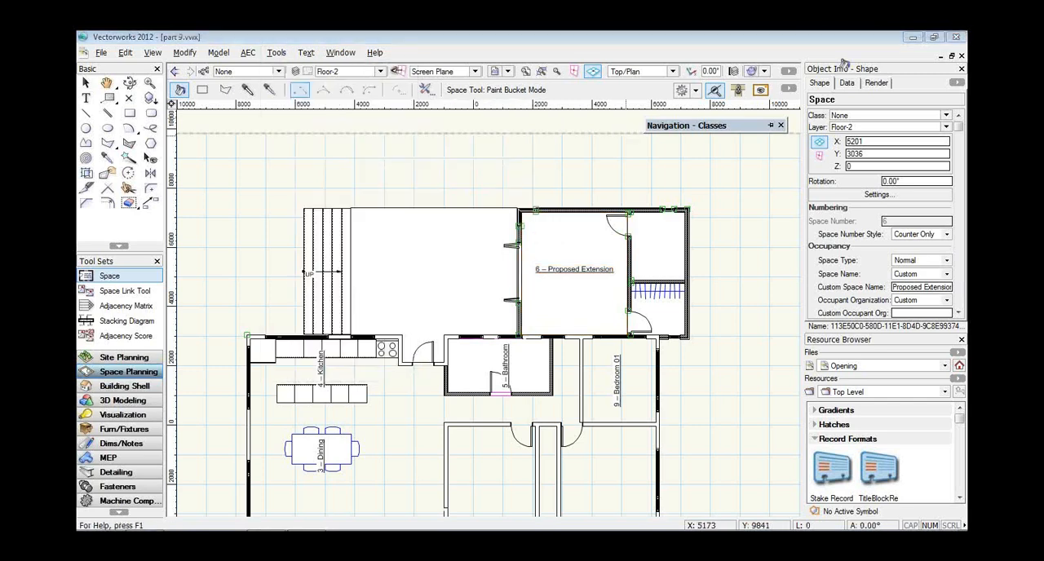
Close part 9.vwx, part 8.vwx, part 7.vwx, part 6.vwx and part 5.vwx without saving their changes.
{"action": "left_click", "coordinate": [517, 318]}
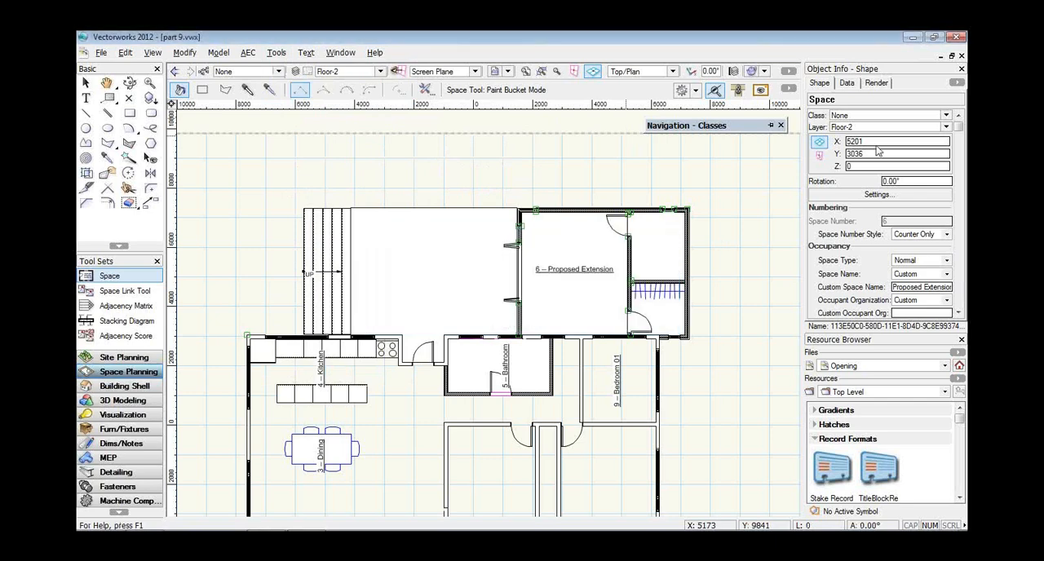
{"action": "left_click", "coordinate": [961, 56]}
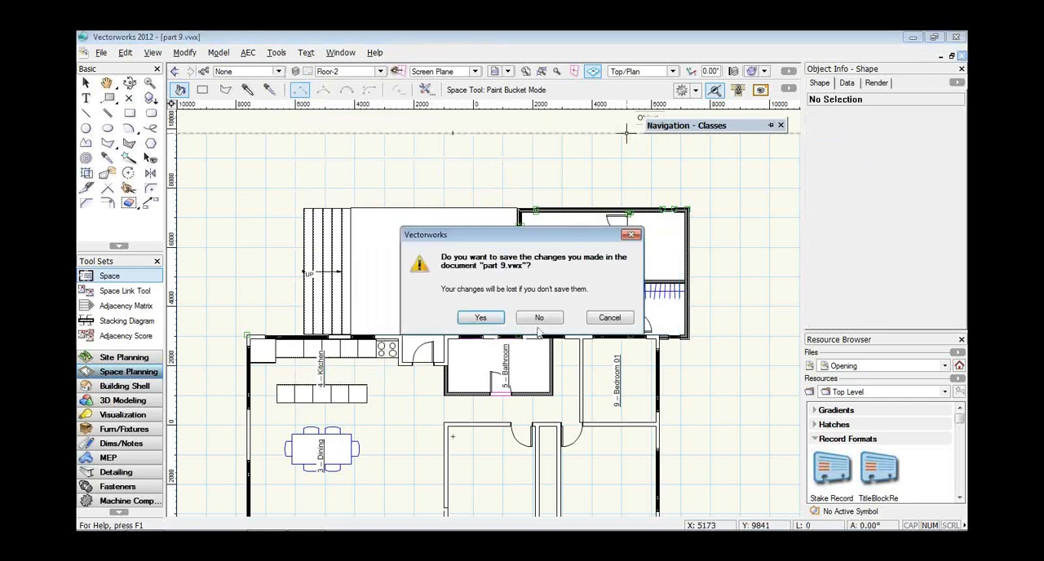
{"action": "left_click", "coordinate": [541, 318]}
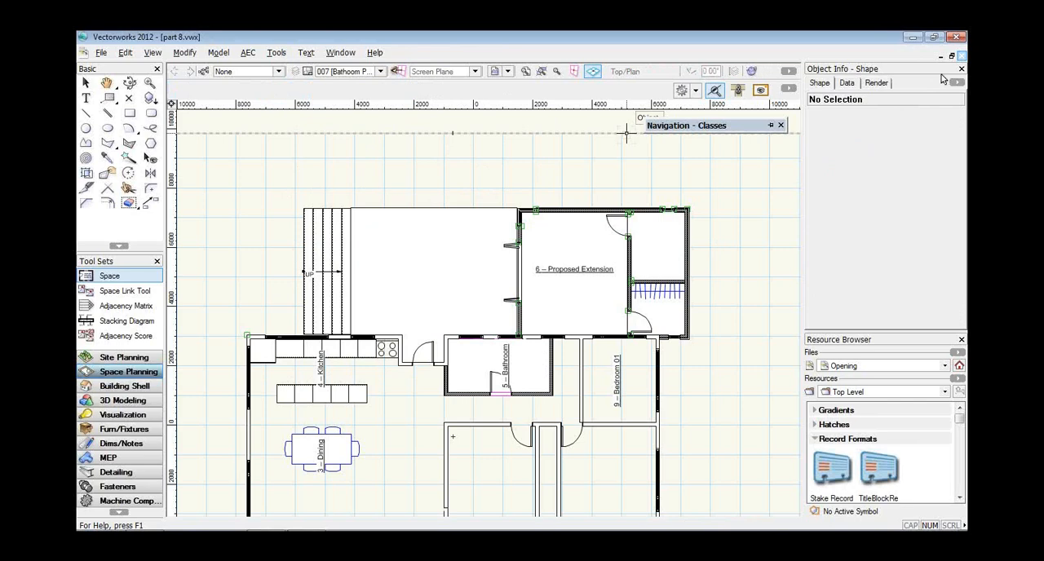
{"action": "left_click", "coordinate": [961, 55]}
{"action": "left_click", "coordinate": [542, 318]}
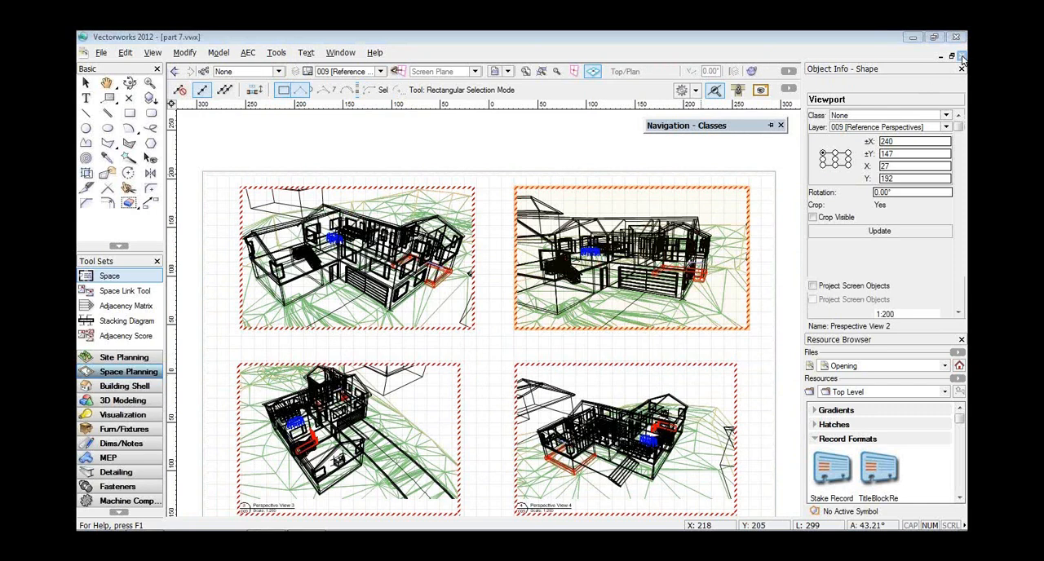
{"action": "left_click", "coordinate": [962, 56]}
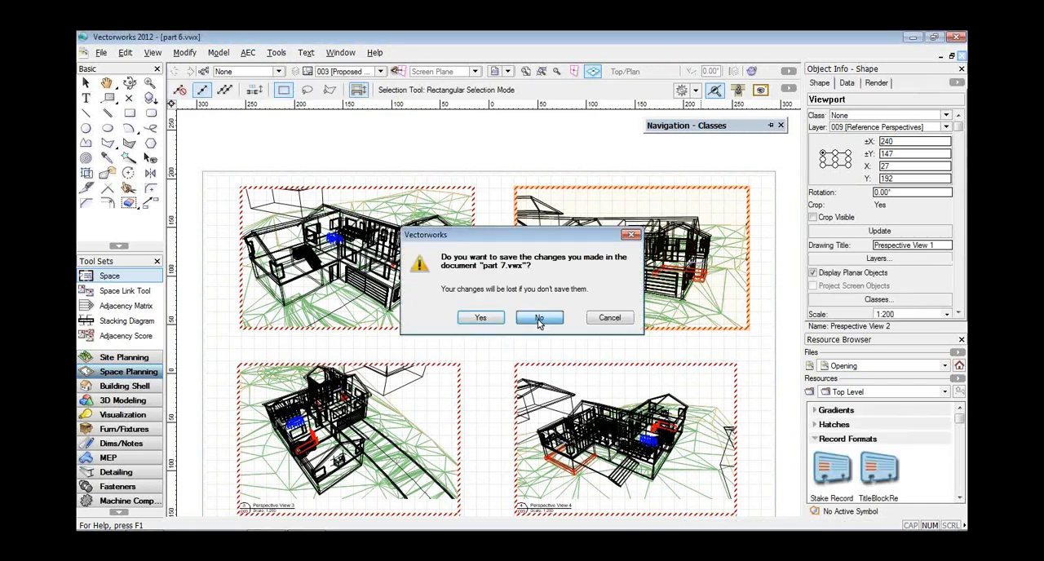
{"action": "left_click", "coordinate": [538, 318]}
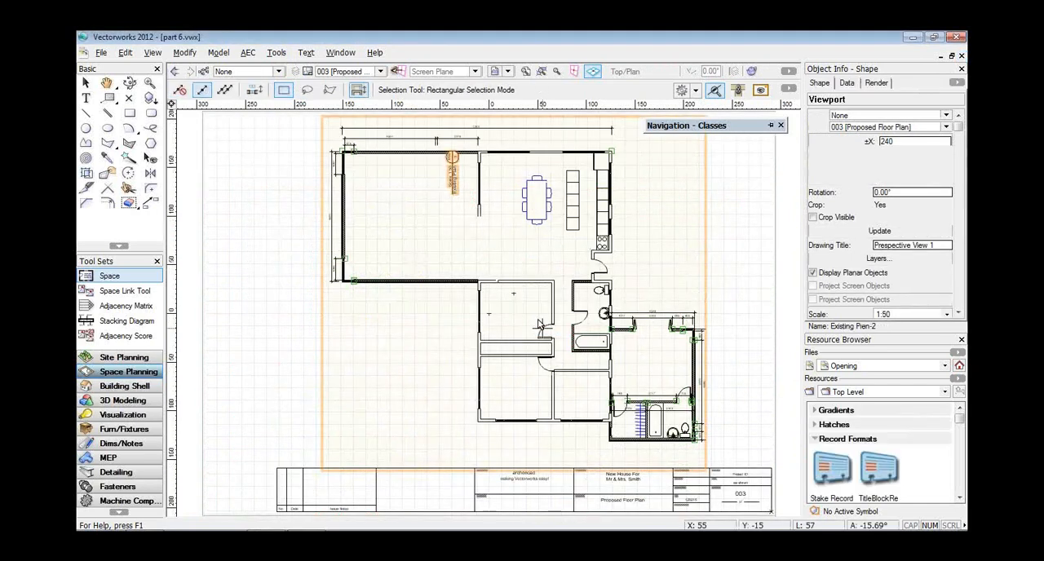
{"action": "left_click", "coordinate": [962, 57]}
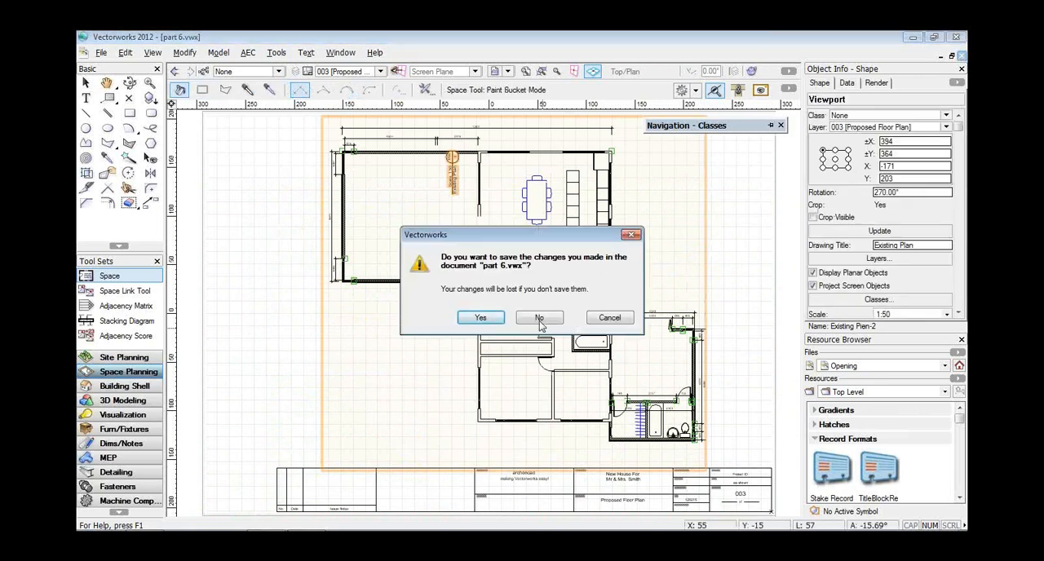
{"action": "left_click", "coordinate": [539, 320]}
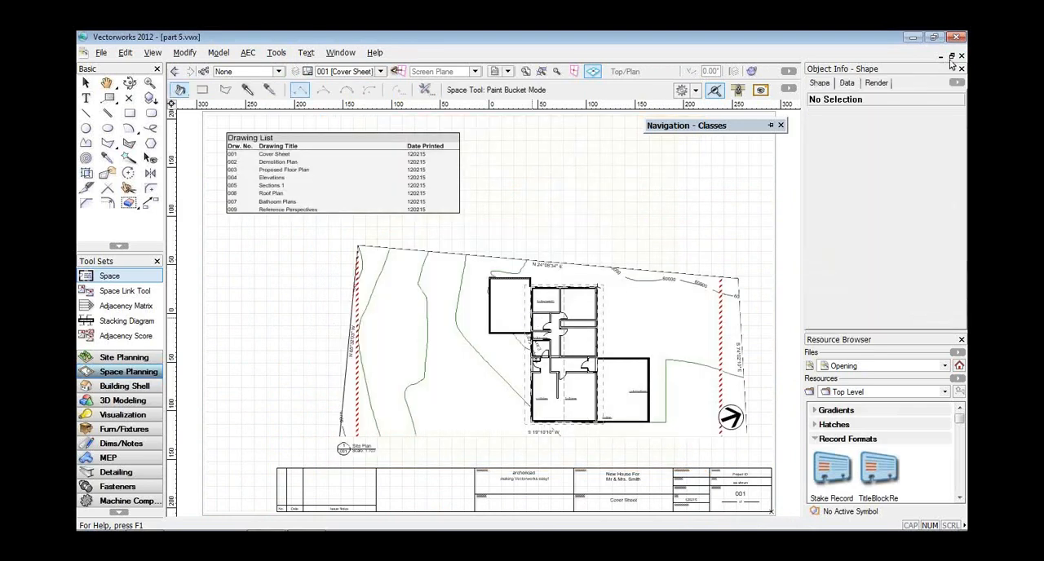
{"action": "left_click", "coordinate": [602, 292]}
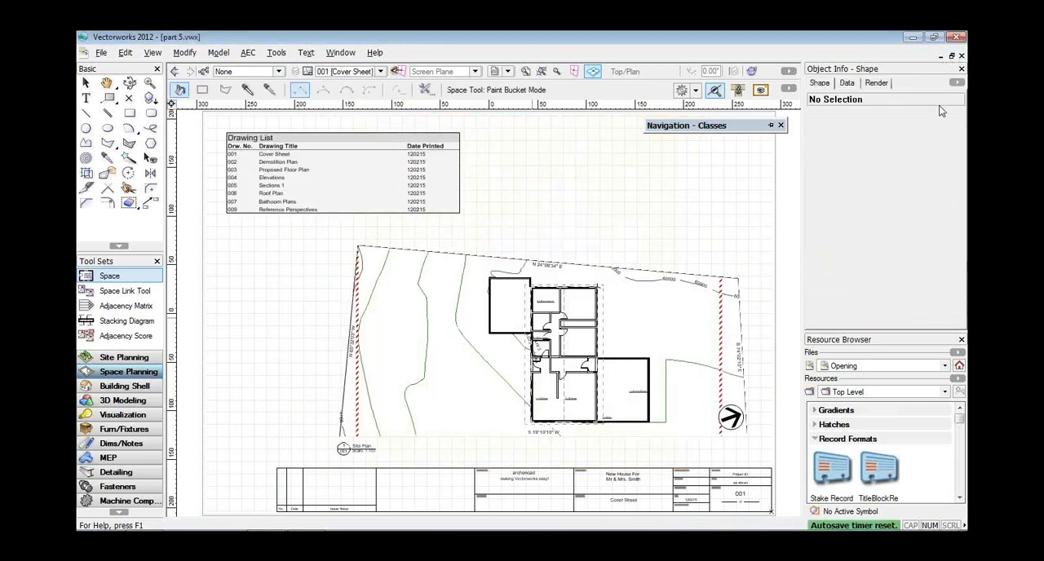
{"action": "left_click", "coordinate": [961, 54]}
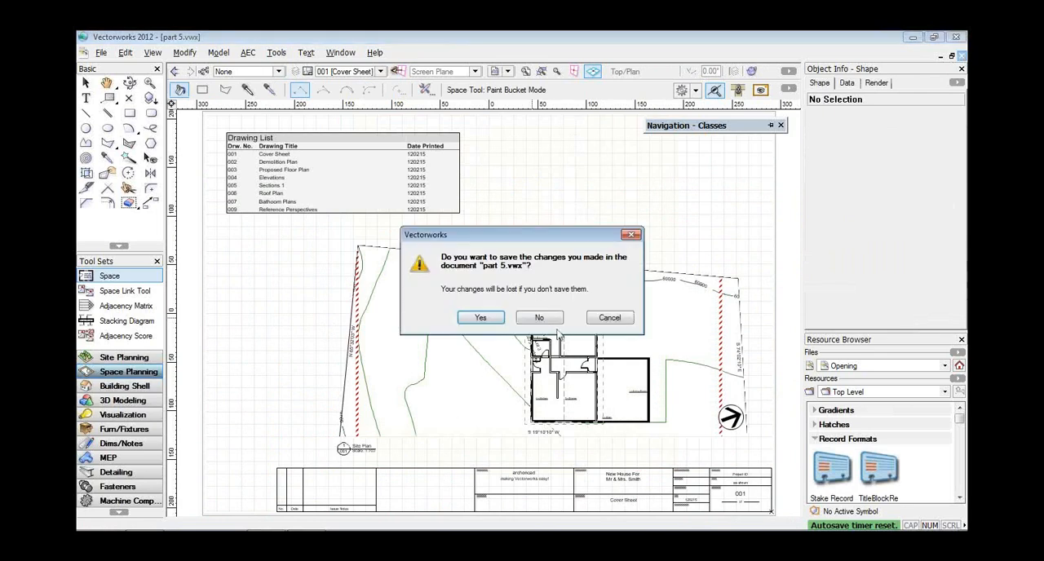
{"action": "left_click", "coordinate": [539, 318]}
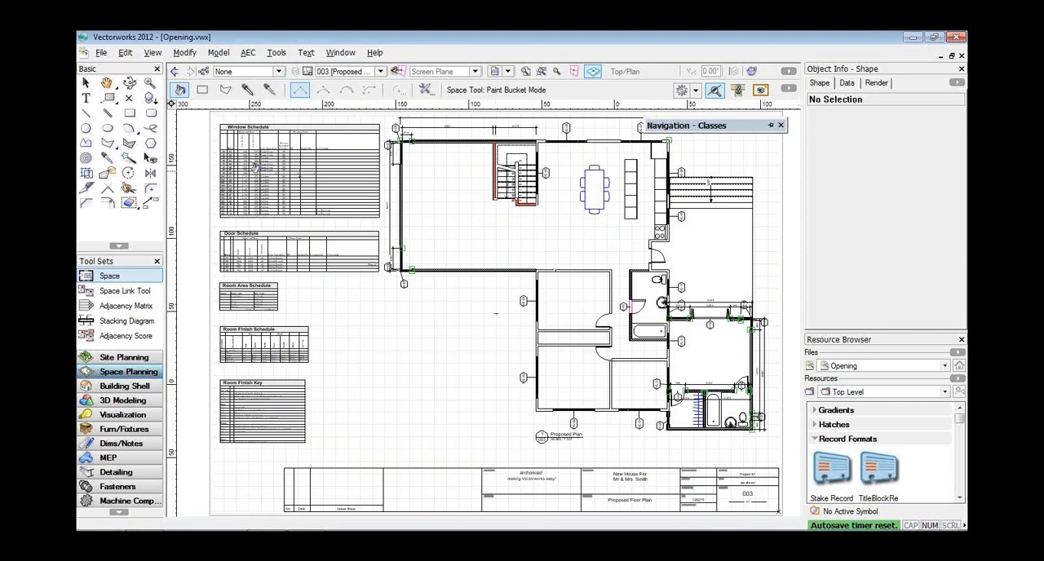
Examine the window, door, room area and room finish schedules and the Room Finish Key on the Proposed Floor Plan sheet of Opening.vwx.
{"action": "scroll", "coordinate": [256, 167], "scroll_direction": "up", "scroll_amount": 2}
{"action": "scroll", "coordinate": [256, 168], "scroll_direction": "up", "scroll_amount": 2}
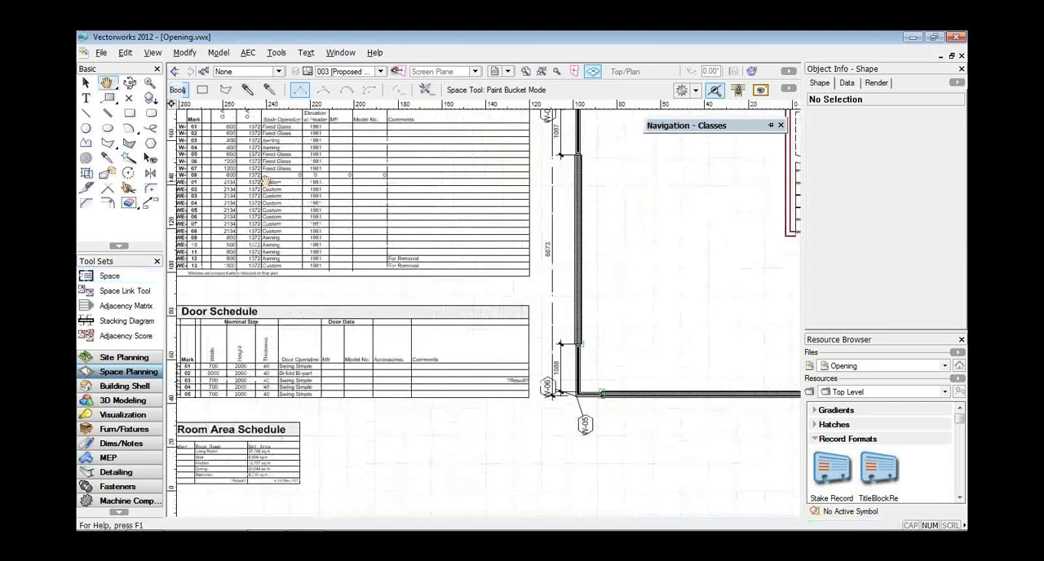
{"action": "middle_click_drag", "start_coordinate": [255, 167], "coordinate": [325, 247]}
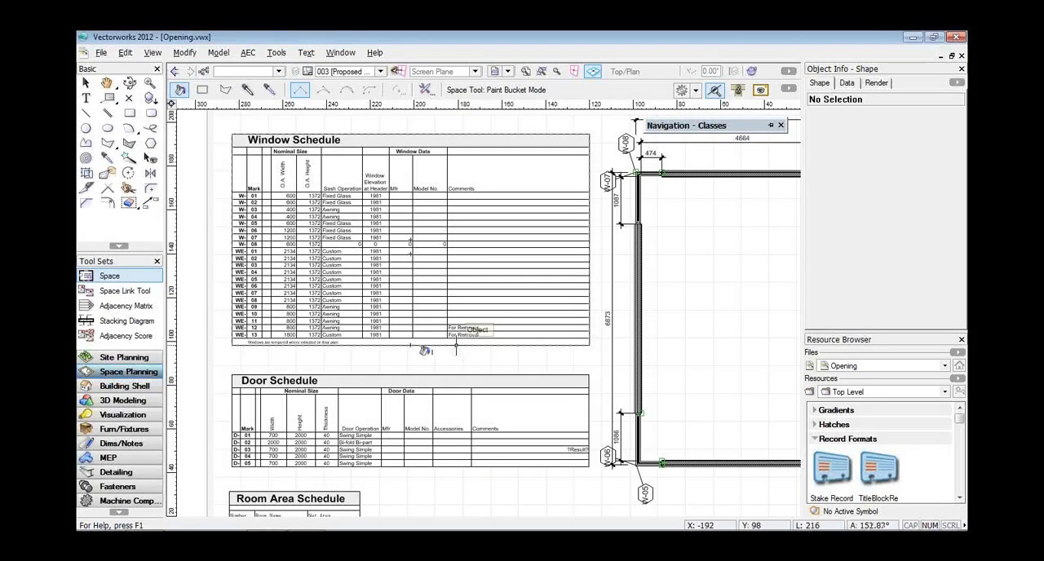
{"action": "key", "text": "space"}
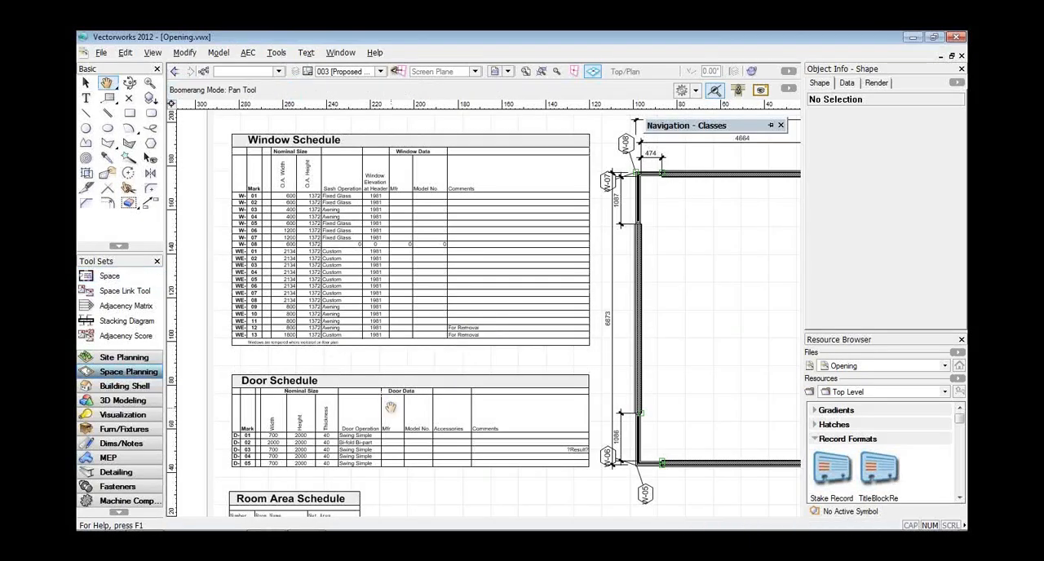
{"action": "left_click_drag", "start_coordinate": [391, 403], "coordinate": [390, 337]}
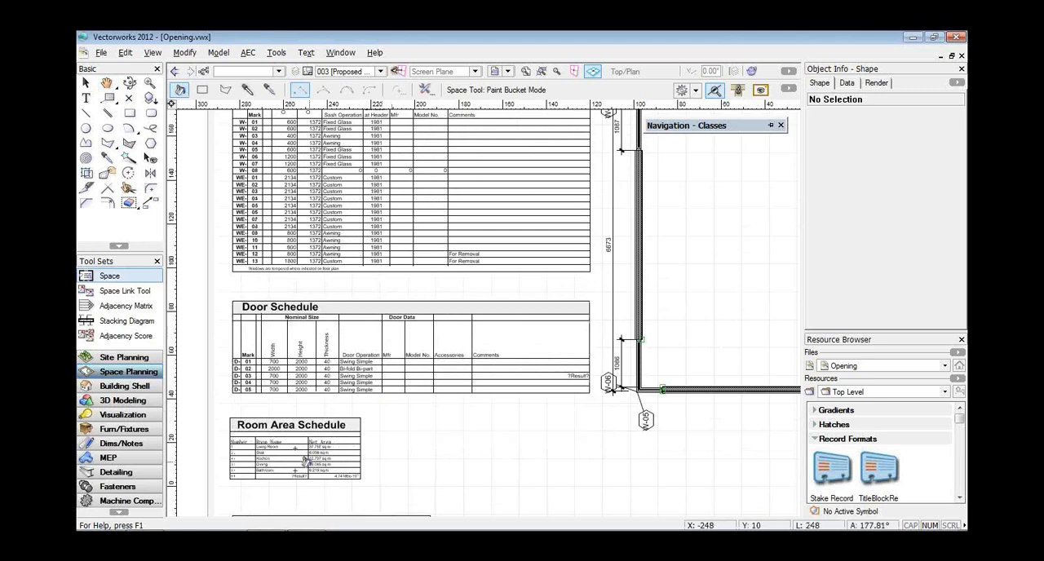
{"action": "key", "text": "space"}
{"action": "left_click_drag", "start_coordinate": [310, 464], "coordinate": [321, 249]}
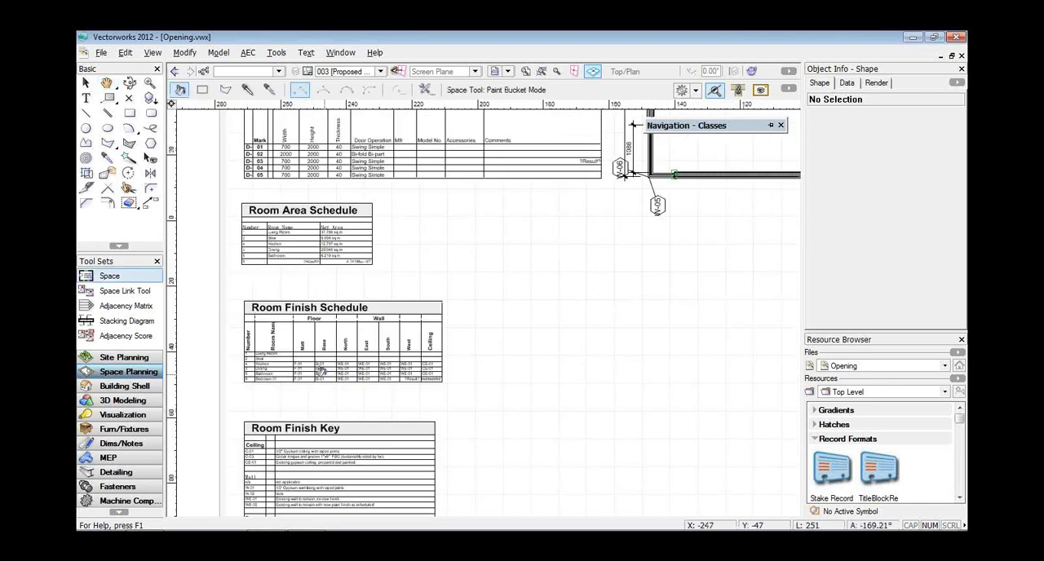
{"action": "scroll", "coordinate": [320, 372], "scroll_direction": "up", "scroll_amount": 3}
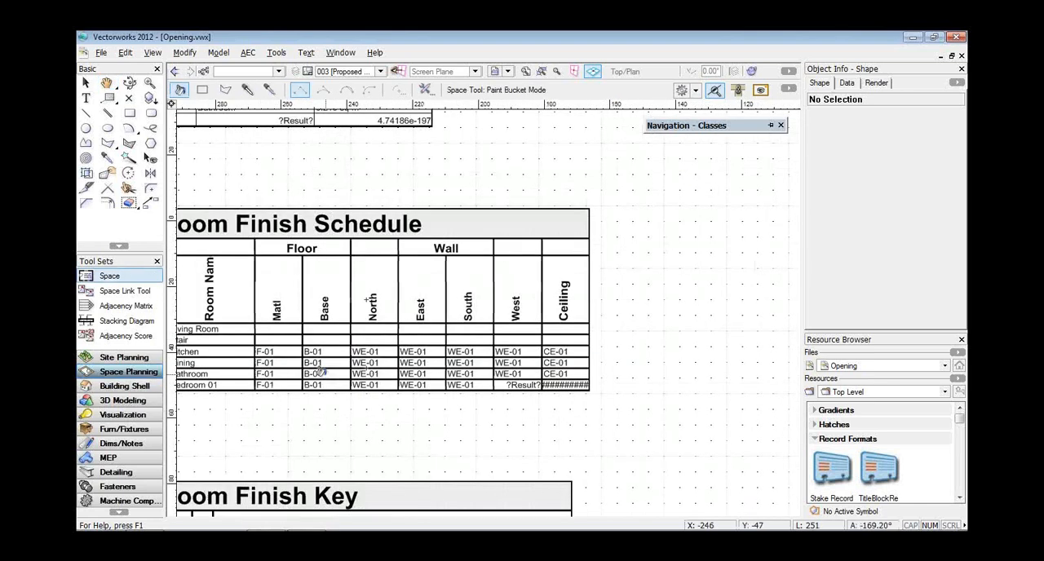
{"action": "scroll", "coordinate": [321, 371], "scroll_direction": "down", "scroll_amount": 2}
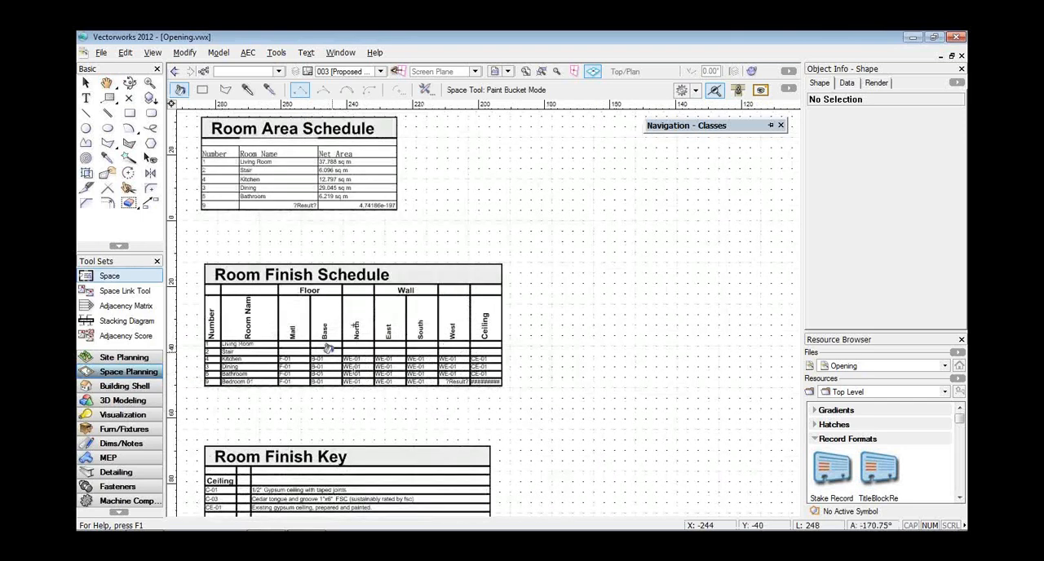
{"action": "scroll", "coordinate": [327, 347], "scroll_direction": "down", "scroll_amount": 1}
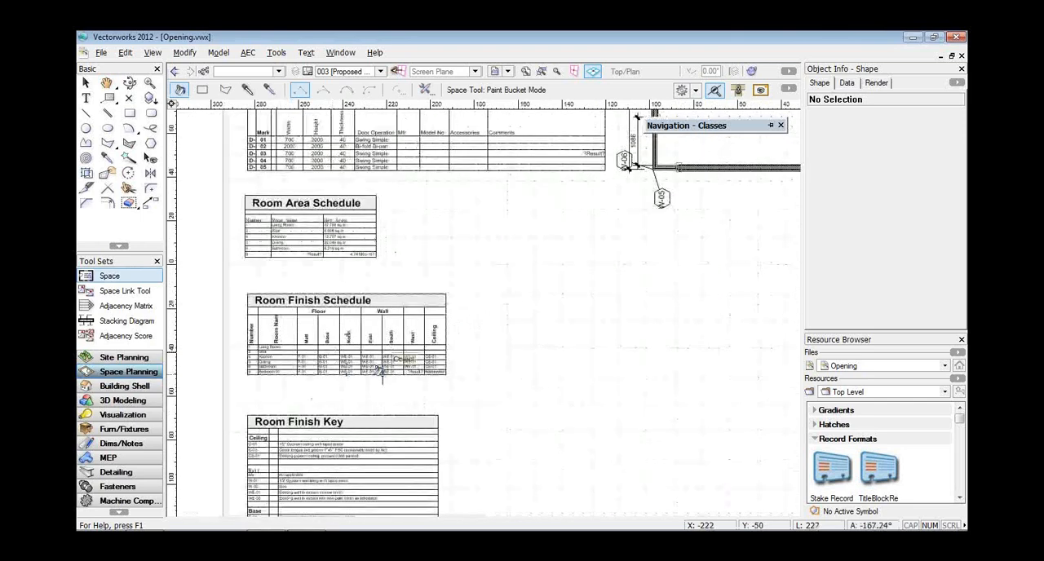
{"action": "scroll", "coordinate": [381, 371], "scroll_direction": "down", "scroll_amount": 1}
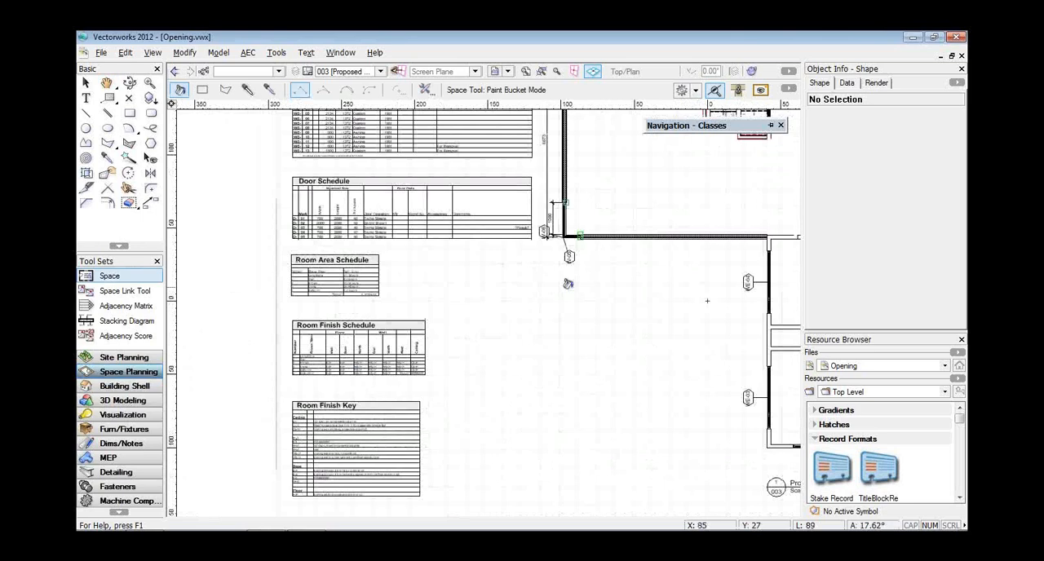
{"action": "scroll", "coordinate": [569, 283], "scroll_direction": "down", "scroll_amount": 1}
Review the drawing sheets in order from 001 Cover Sheet through 007 Bathoom Plans.
{"action": "left_click", "coordinate": [351, 71]}
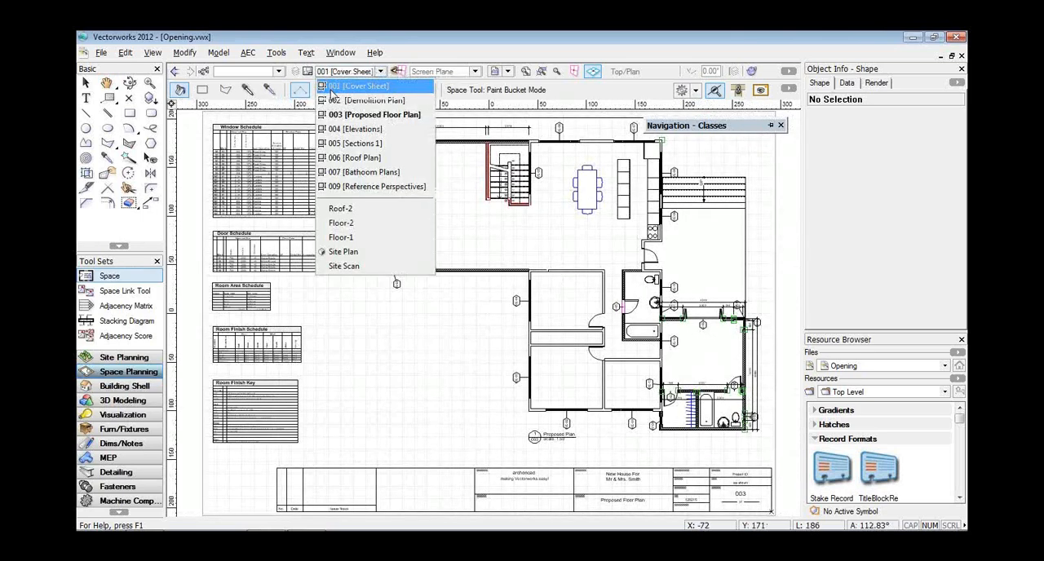
{"action": "left_click", "coordinate": [350, 86]}
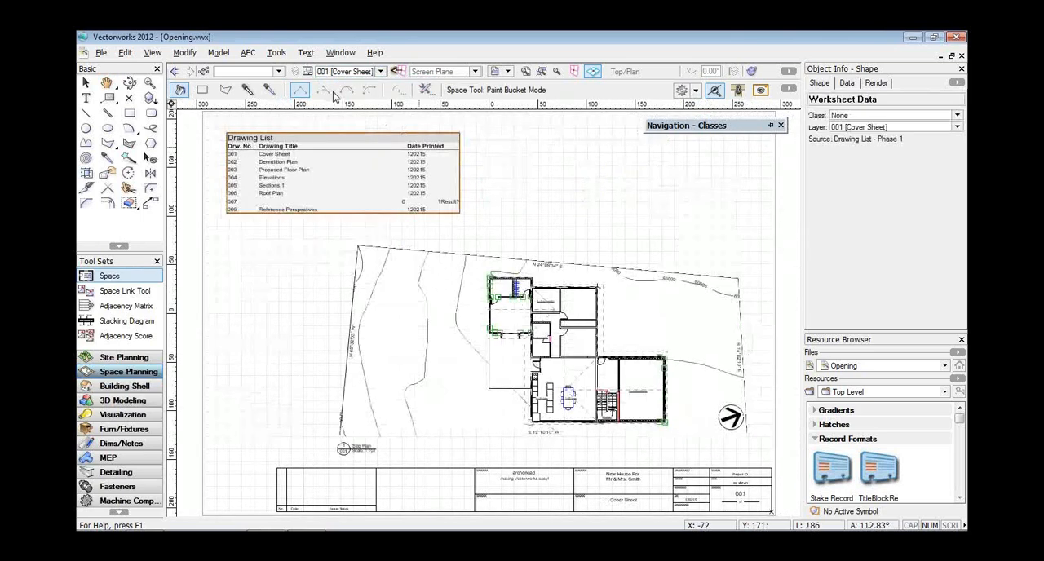
{"action": "key", "text": "ctrl+Down"}
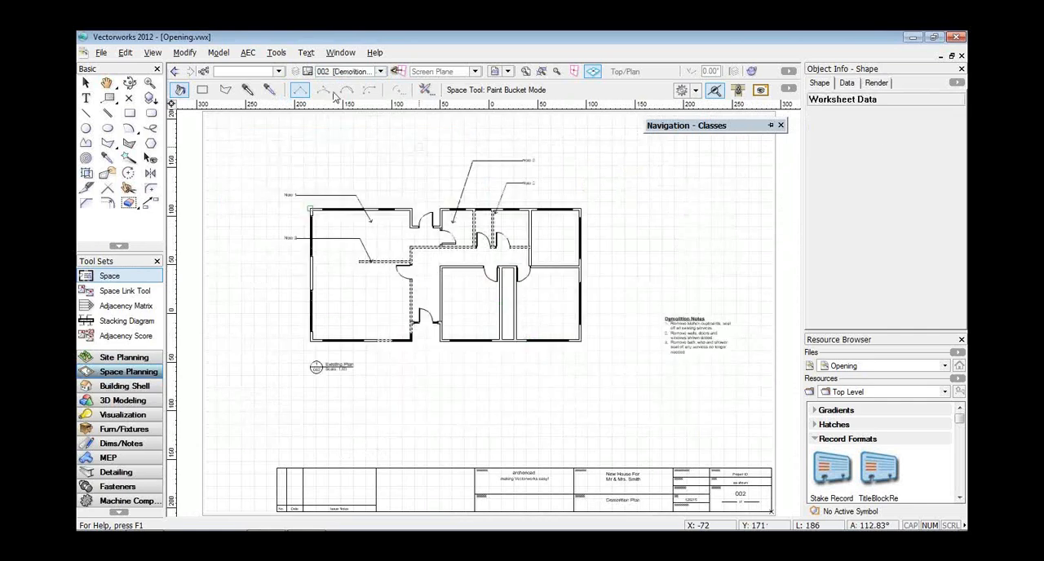
{"action": "key", "text": "ctrl+Down"}
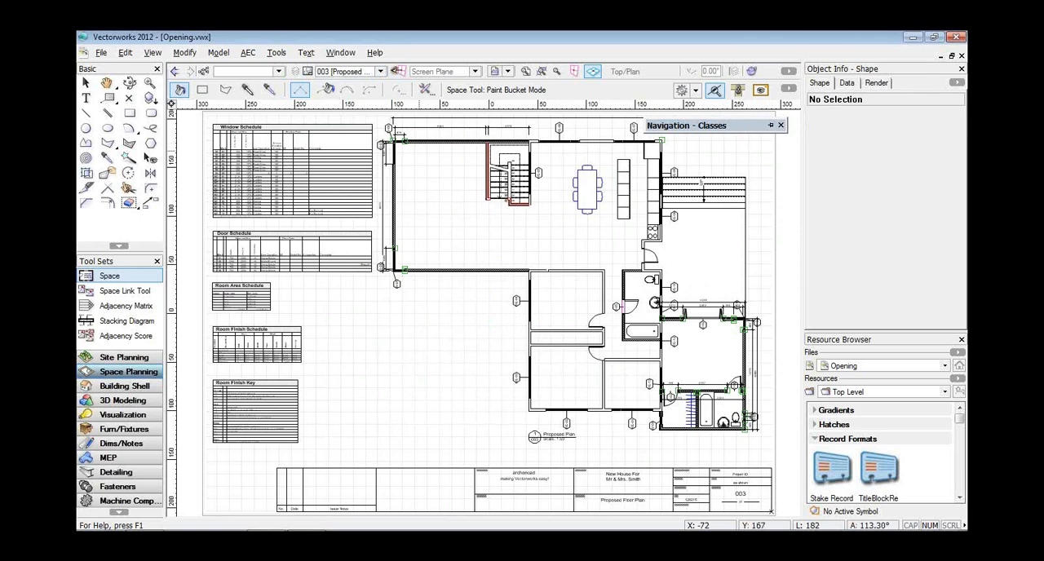
{"action": "key", "text": "ctrl+Down"}
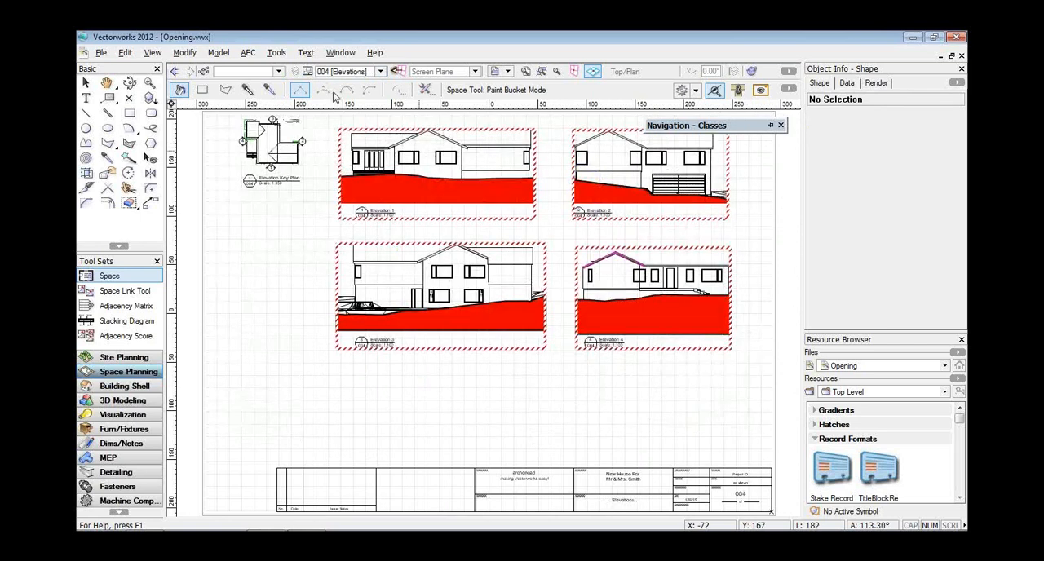
{"action": "key", "text": "ctrl+Down"}
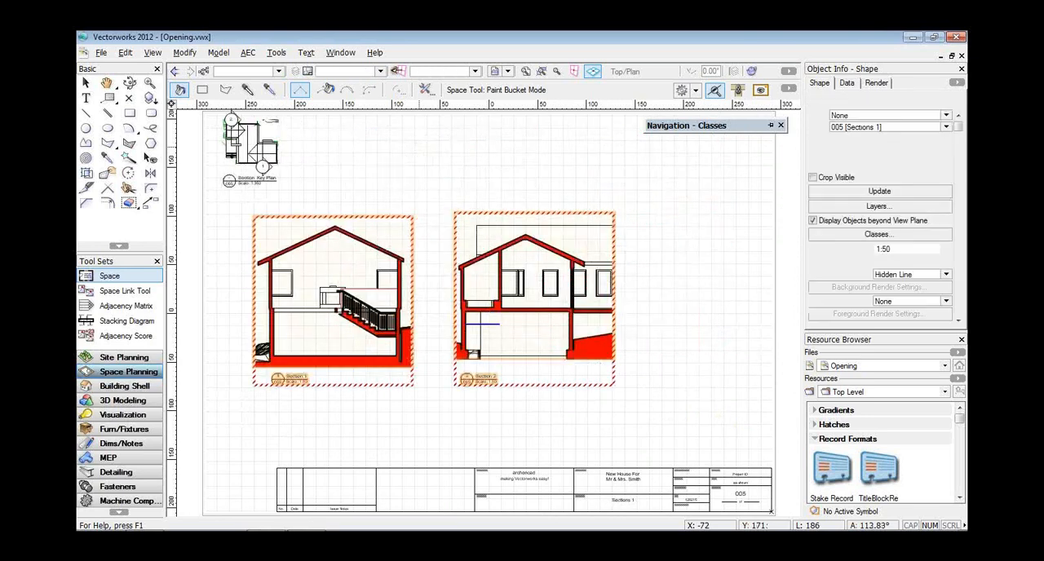
{"action": "key", "text": "ctrl+Down"}
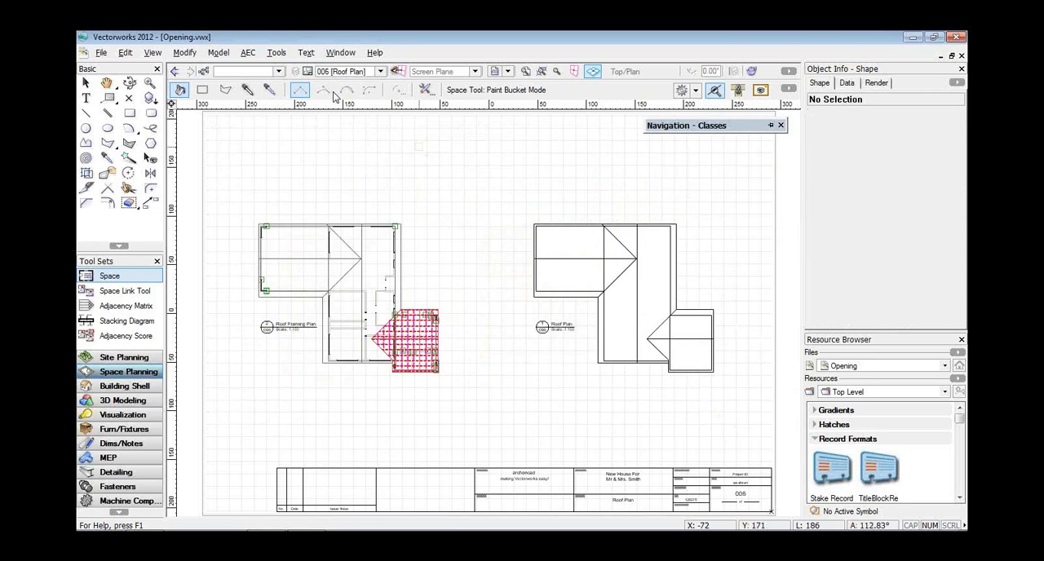
{"action": "key", "text": "ctrl+Down"}
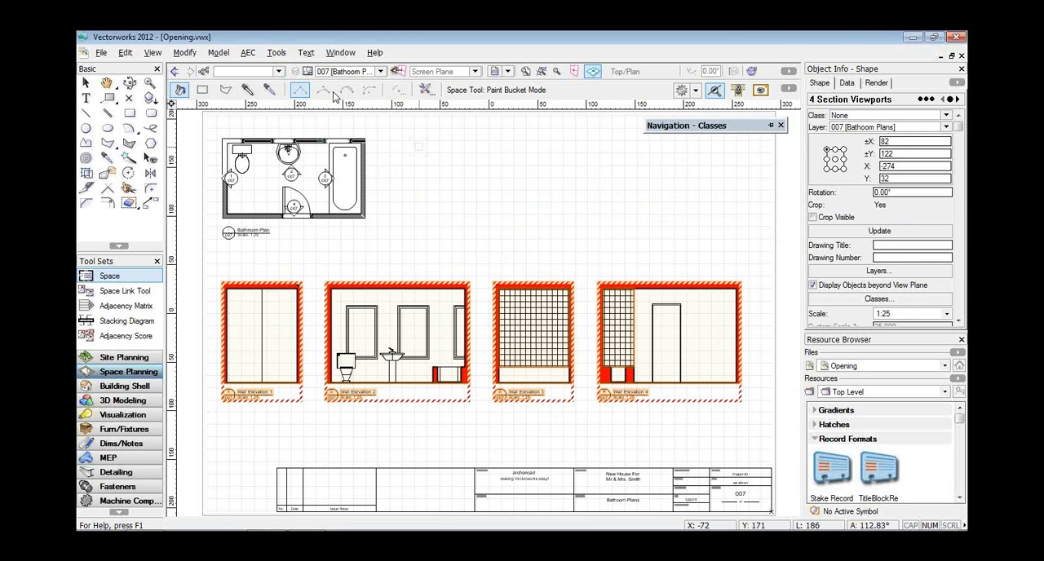
{"action": "left_click", "coordinate": [248, 54]}
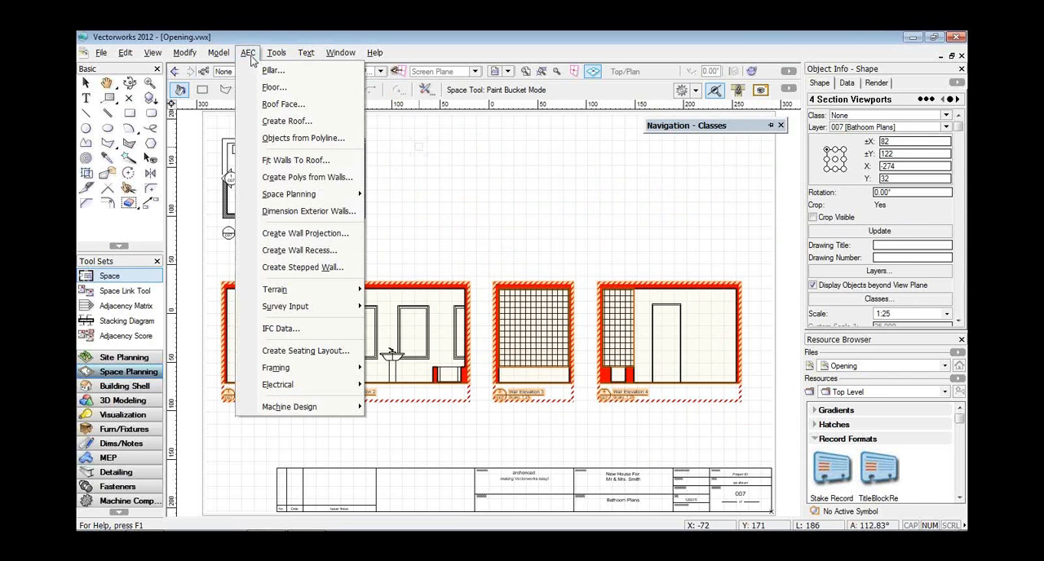
{"action": "left_click", "coordinate": [283, 122]}
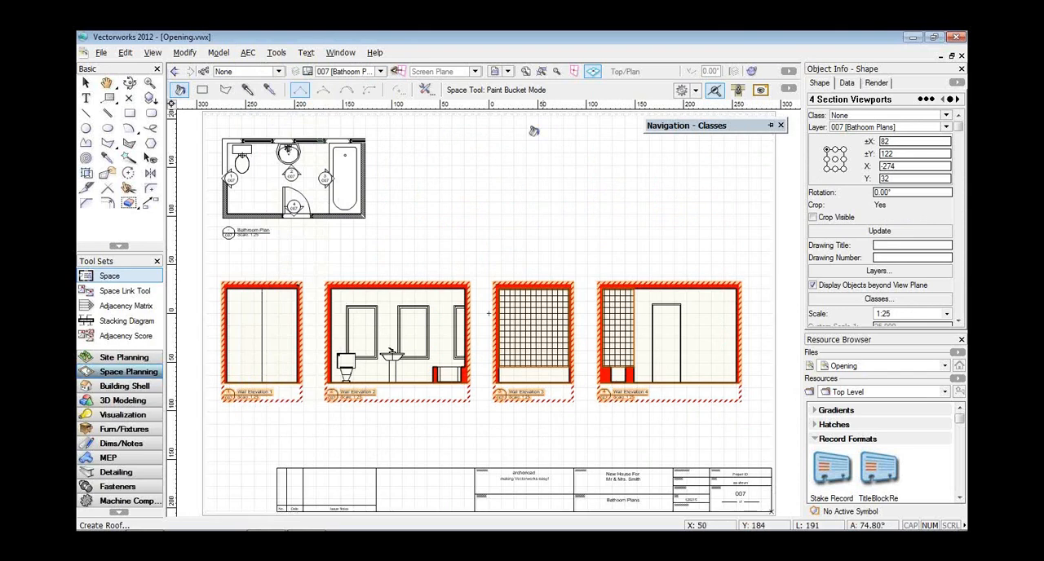
On sheet 001 Cover Sheet, recalculate the Drawing List worksheet and select the sheet border.
{"action": "left_click", "coordinate": [348, 72]}
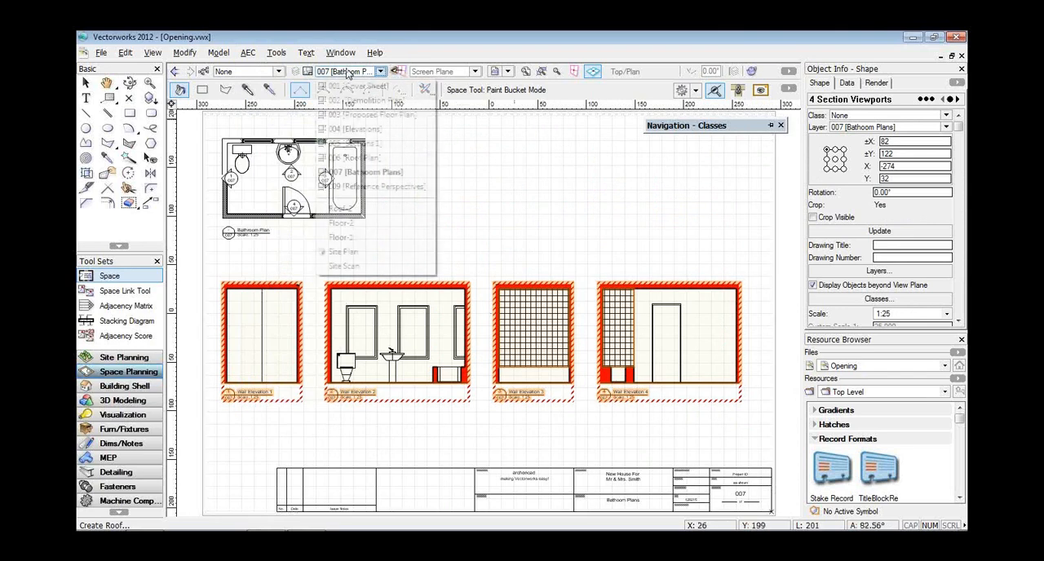
{"action": "left_click", "coordinate": [352, 85]}
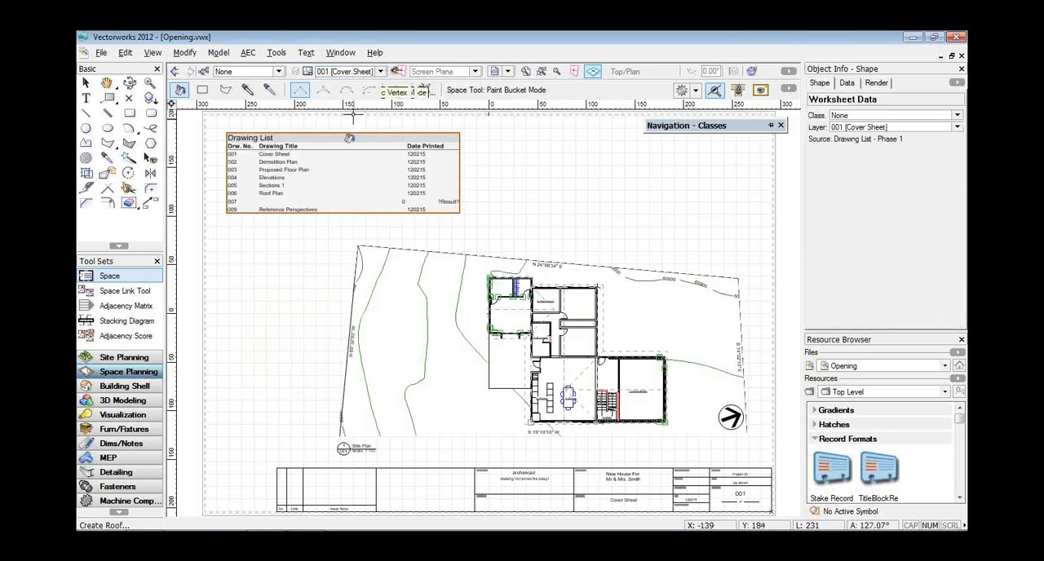
{"action": "left_click", "coordinate": [543, 331]}
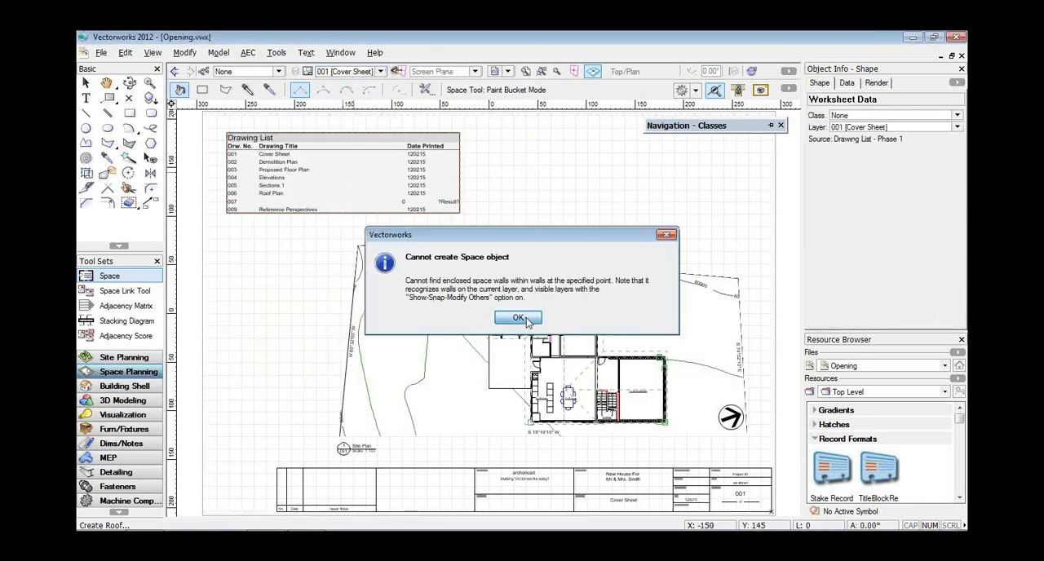
{"action": "left_click", "coordinate": [520, 316]}
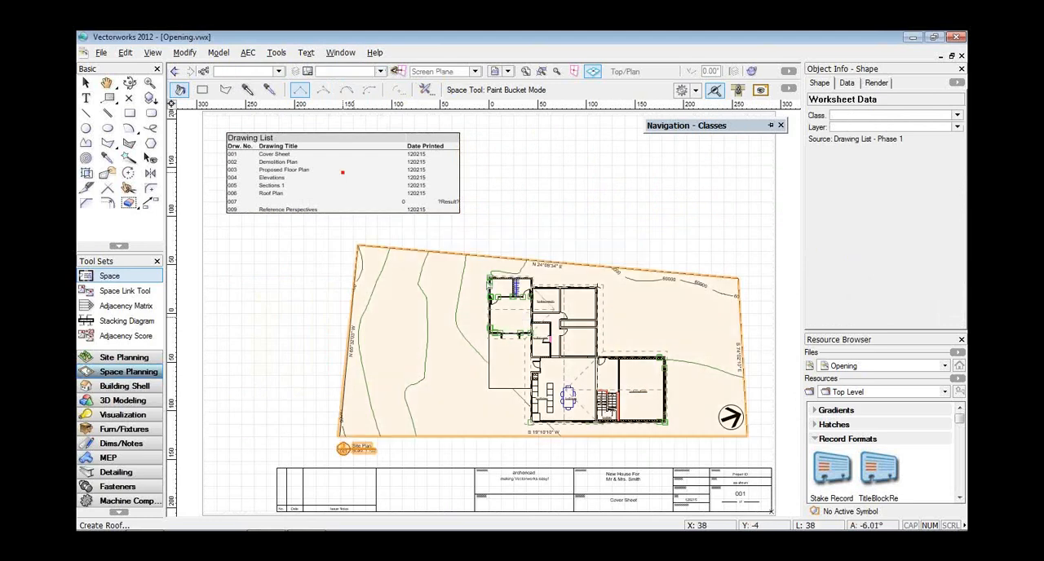
{"action": "key", "text": "x"}
{"action": "right_click", "coordinate": [431, 203]}
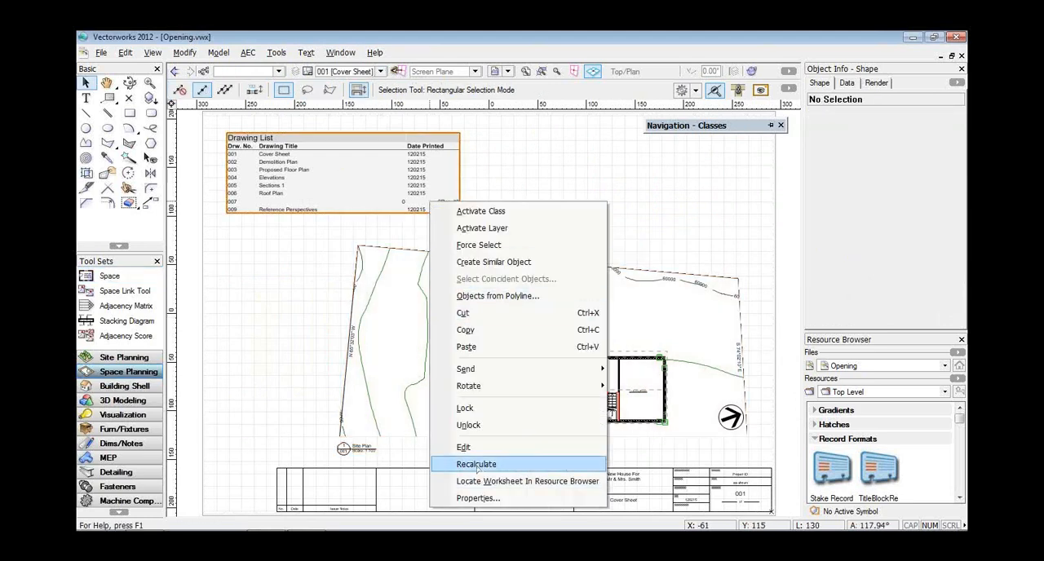
{"action": "left_click", "coordinate": [476, 464]}
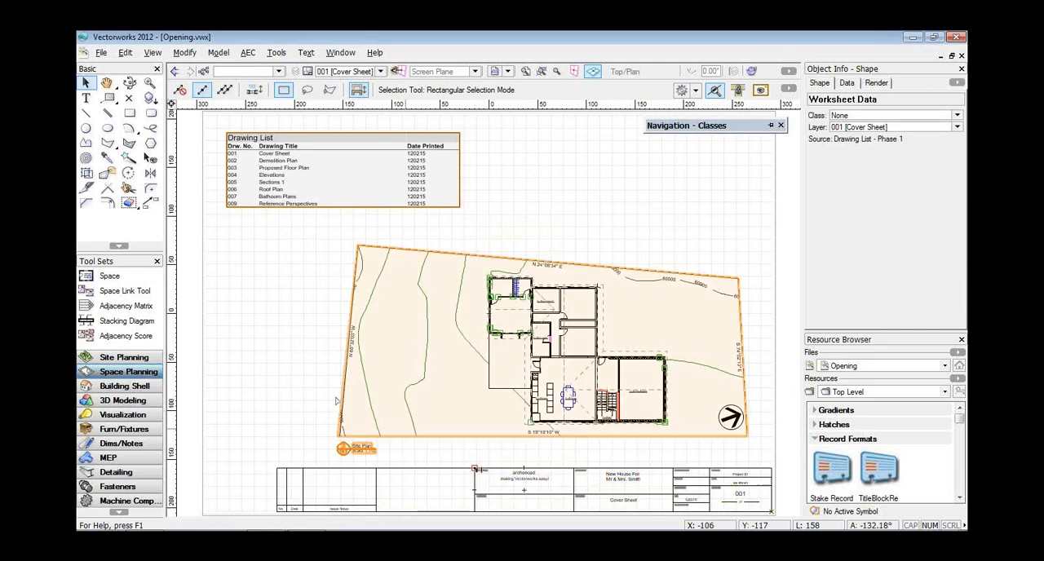
{"action": "left_click", "coordinate": [262, 348]}
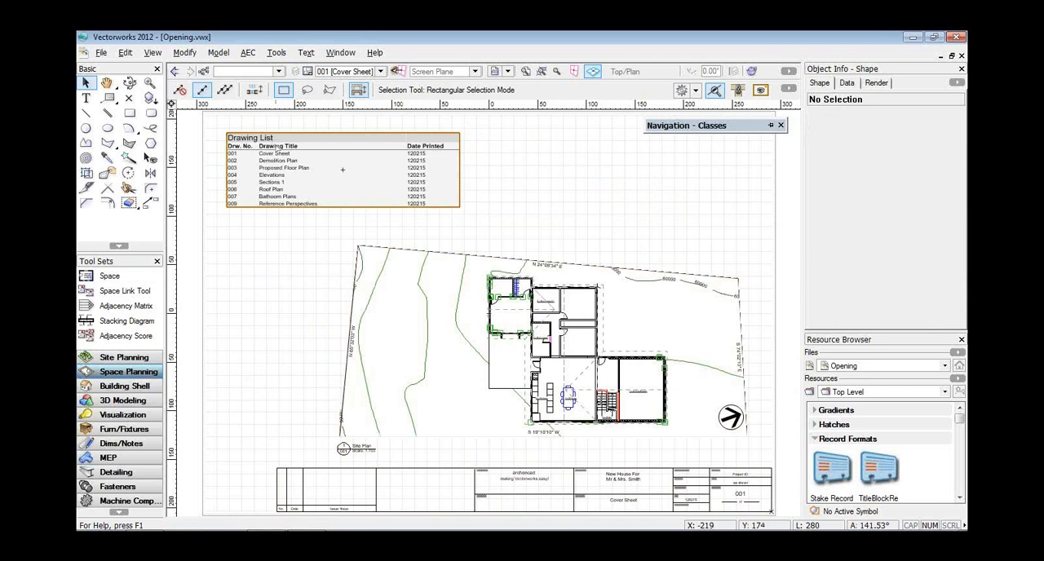
{"action": "left_click", "coordinate": [283, 468]}
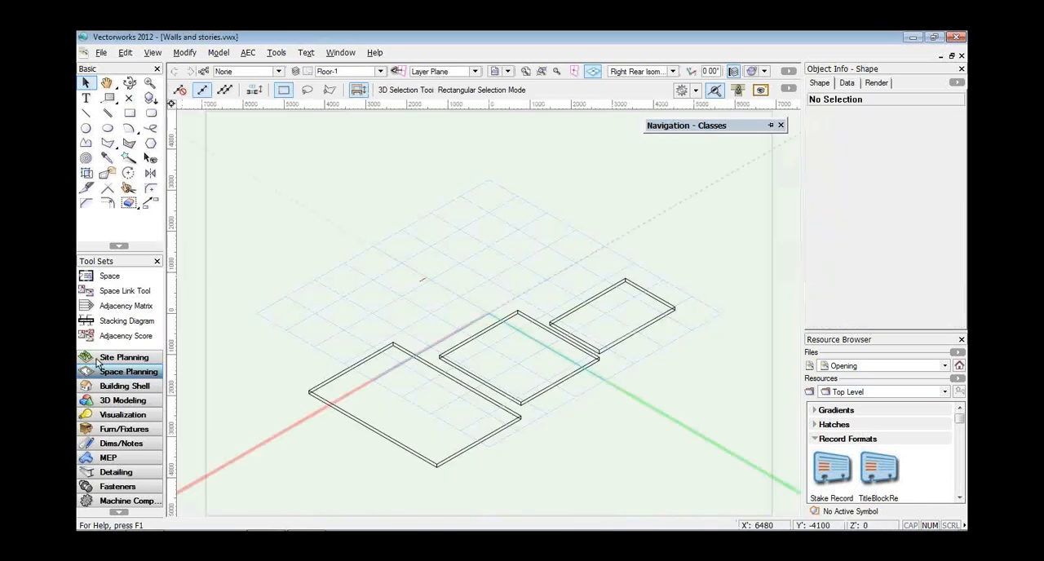
In Walls and stories.vwx, draw a closed, stepped outline of eight walls on layer Floor-1 in the 120 Exist. Wall style, following the slabs' outer corners.
{"action": "left_click", "coordinate": [116, 389]}
{"action": "left_click", "coordinate": [106, 275]}
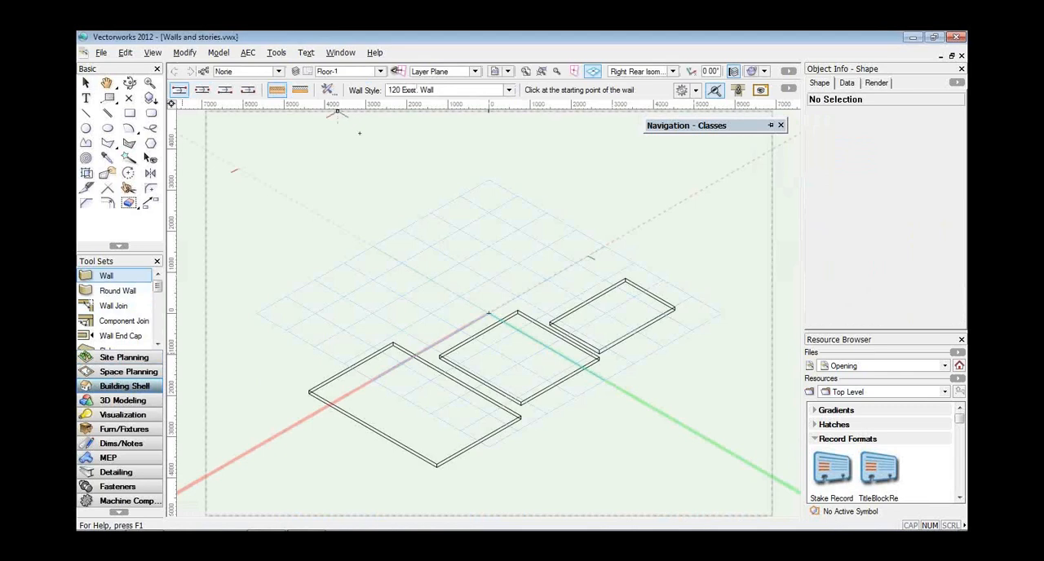
{"action": "left_click", "coordinate": [673, 307]}
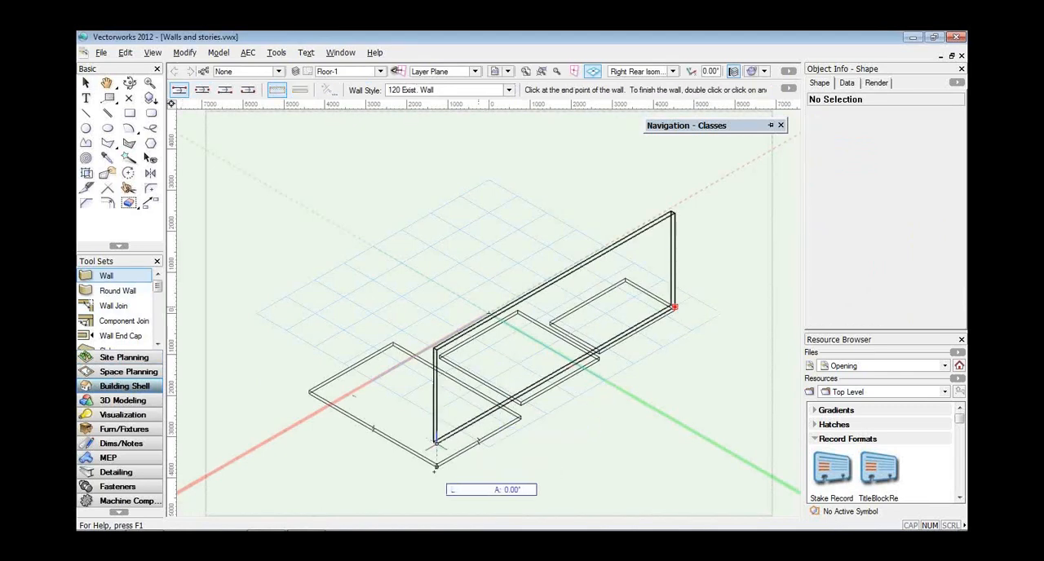
{"action": "left_click", "coordinate": [437, 445]}
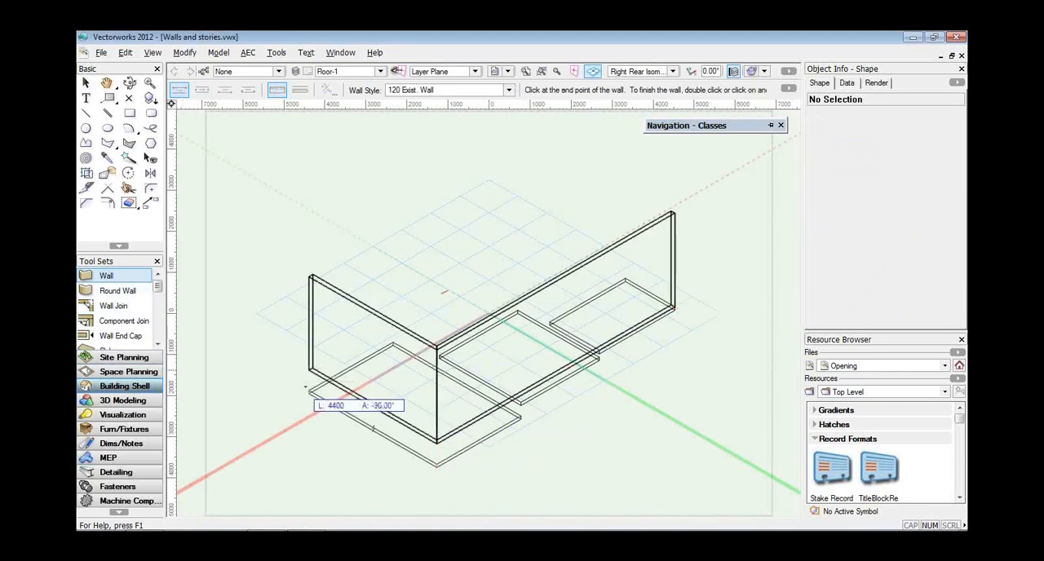
{"action": "left_click", "coordinate": [309, 390]}
{"action": "left_click", "coordinate": [392, 343]}
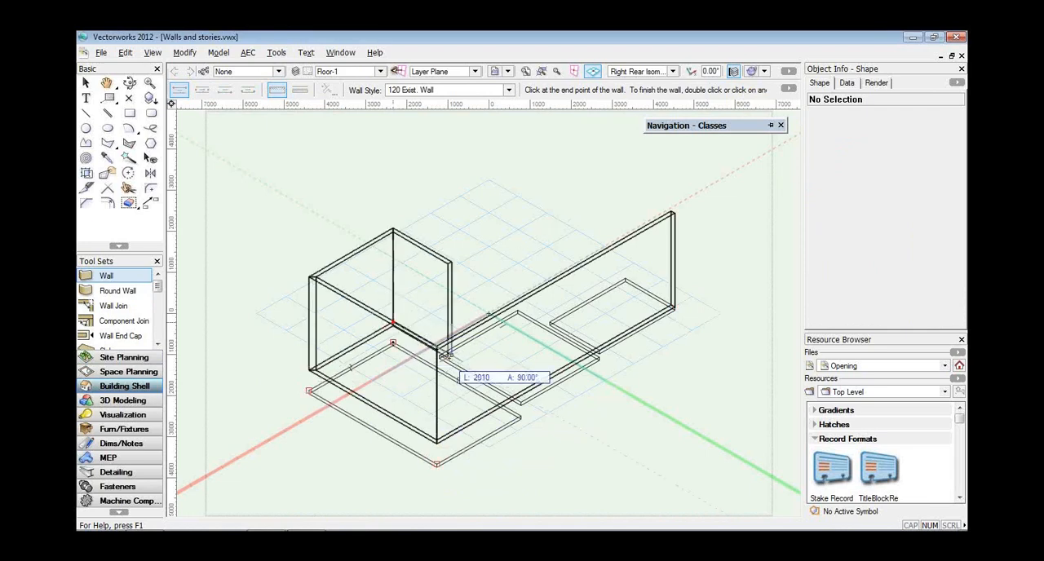
{"action": "left_click", "coordinate": [439, 353]}
{"action": "left_click", "coordinate": [518, 310]}
{"action": "left_click", "coordinate": [549, 322]}
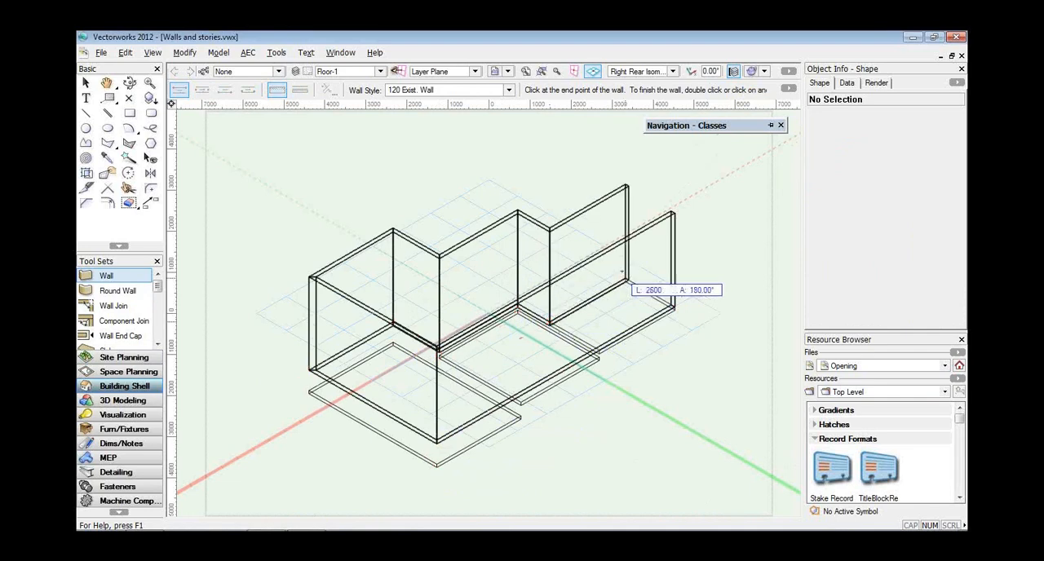
{"action": "left_click", "coordinate": [626, 282]}
{"action": "left_click", "coordinate": [674, 308]}
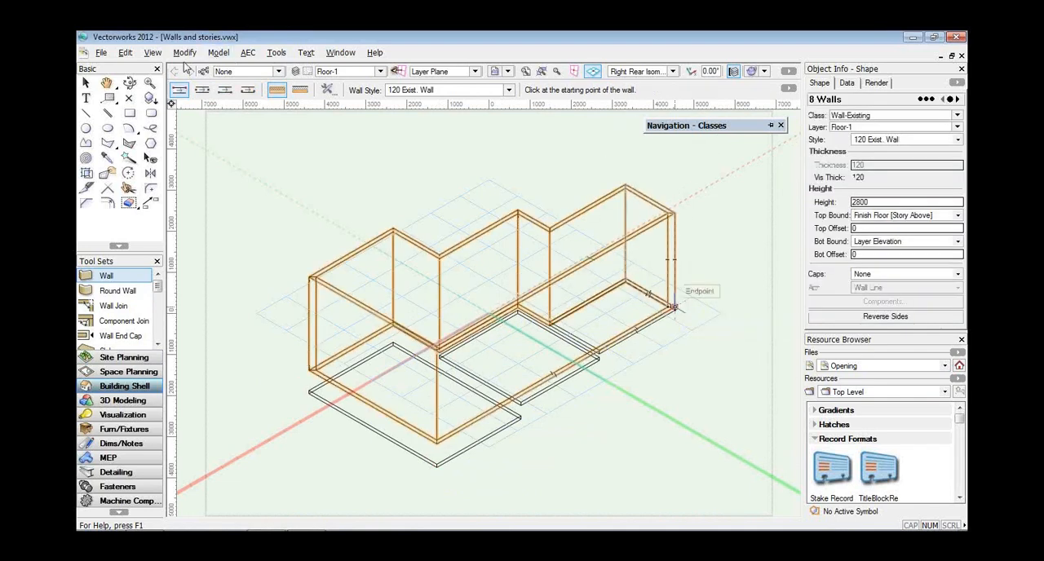
Fit the tops of the eight selected walls to the 3D geometry on layer Floor-2.
{"action": "left_click", "coordinate": [246, 57]}
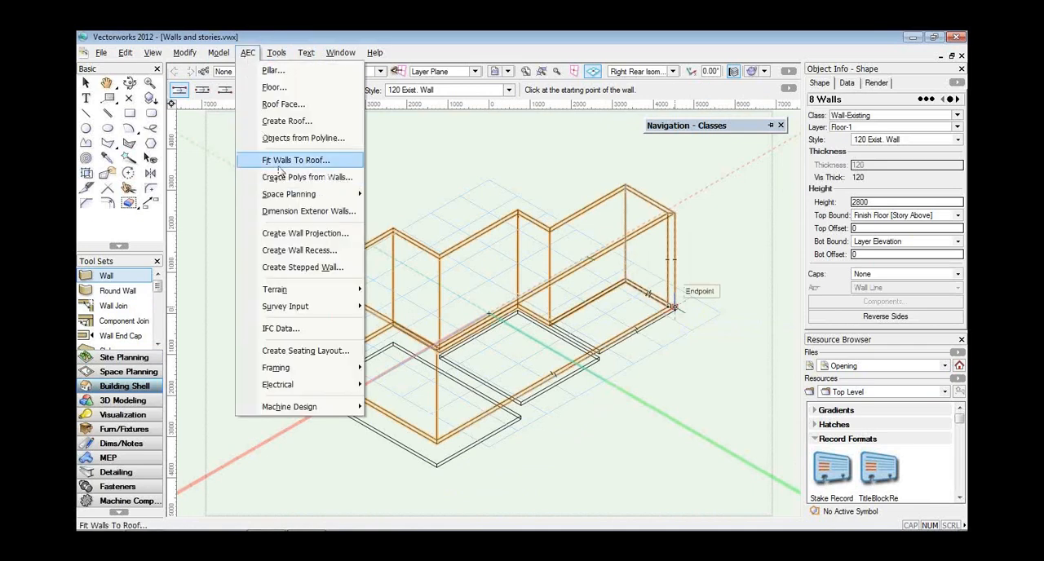
{"action": "left_click", "coordinate": [278, 166]}
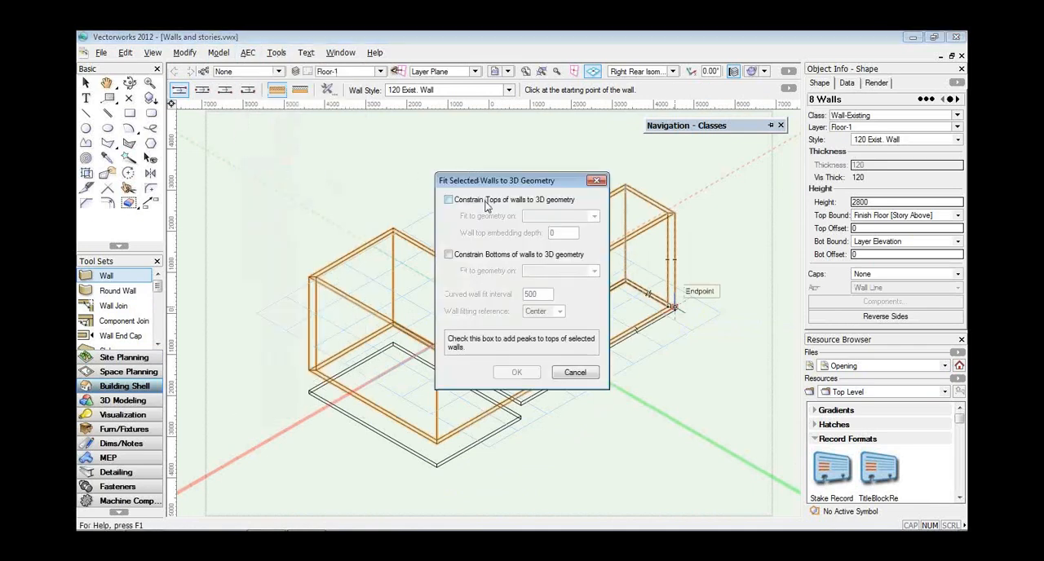
{"action": "left_click", "coordinate": [486, 200]}
{"action": "left_click", "coordinate": [538, 216]}
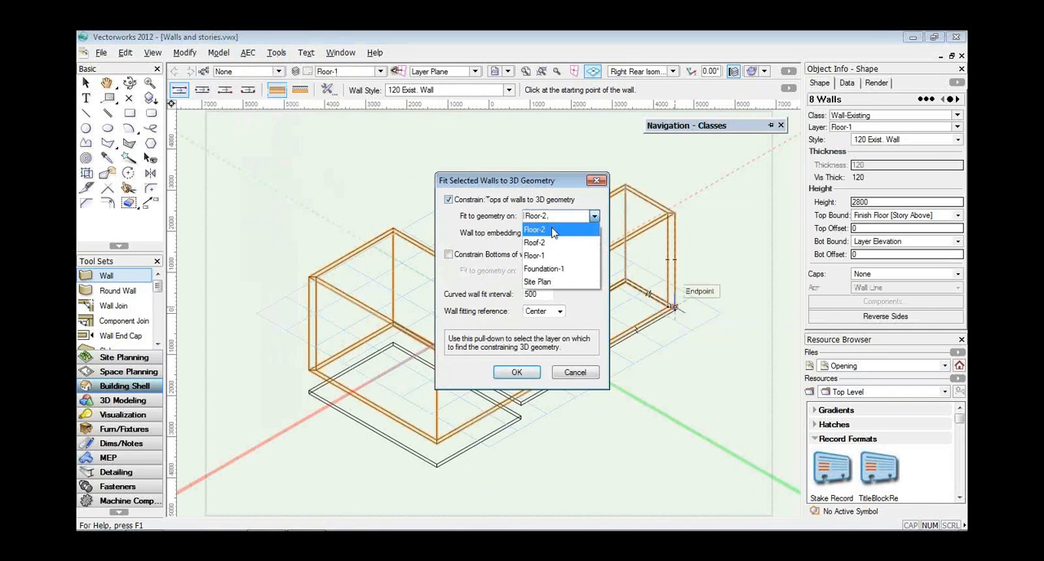
{"action": "left_click", "coordinate": [553, 231]}
{"action": "left_click", "coordinate": [516, 372]}
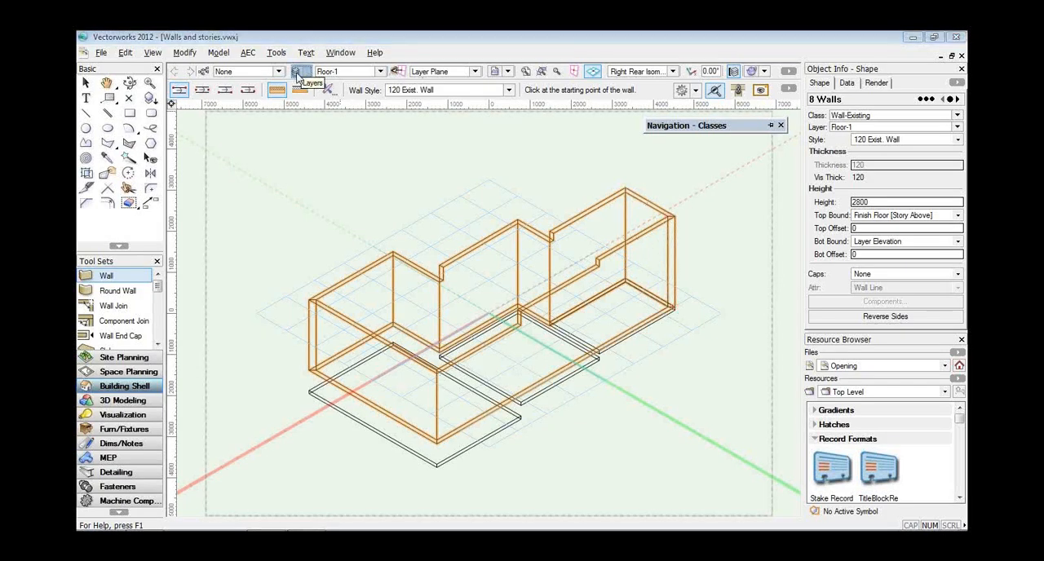
Set the elevation of Story-2 to 3500, moving this story only.
{"action": "key", "text": "ctrl+shift+o"}
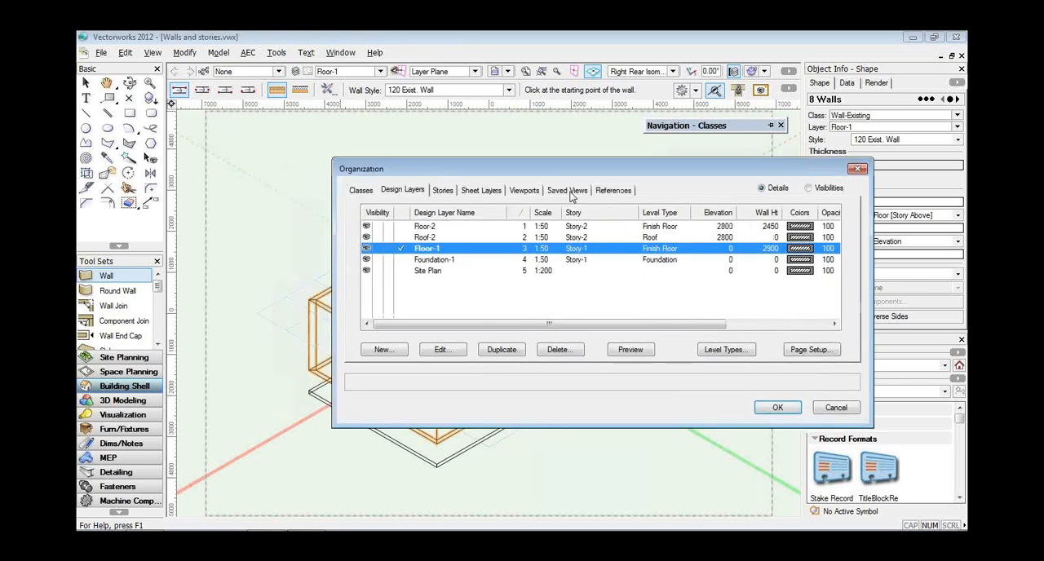
{"action": "key", "text": "Escape"}
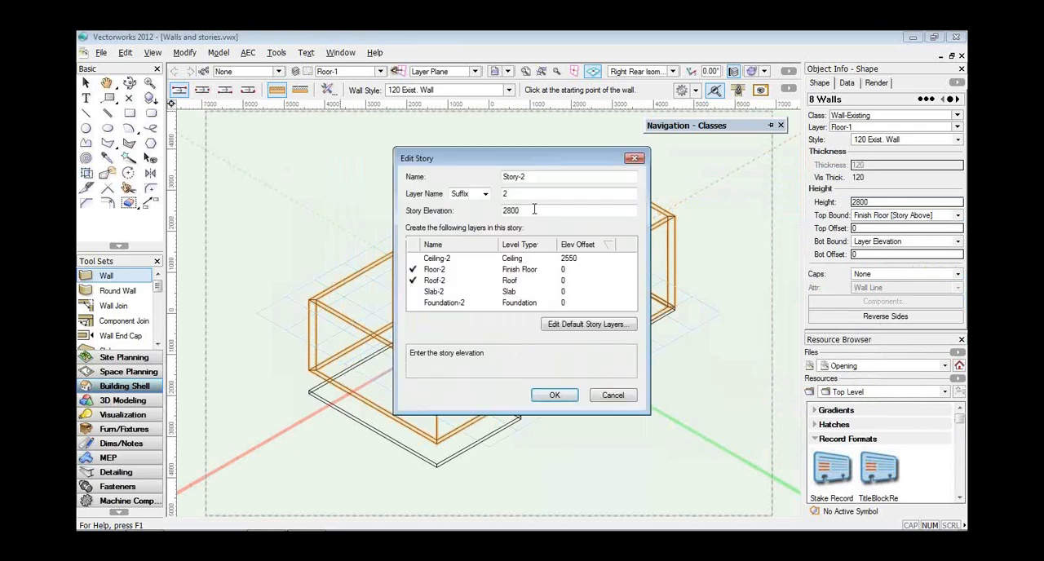
{"action": "double_click", "coordinate": [536, 213]}
{"action": "type", "text": "3500"}
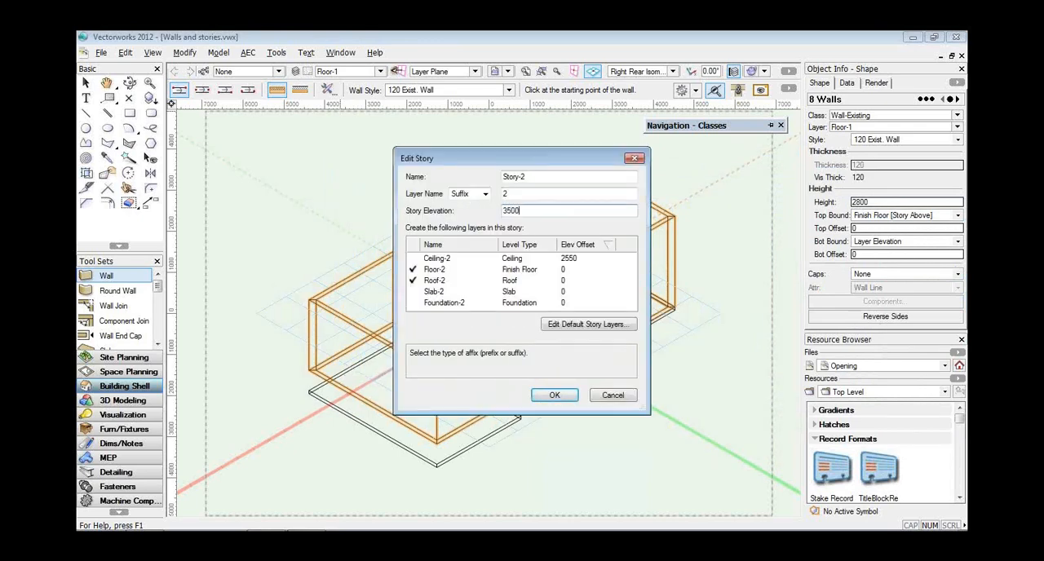
{"action": "key", "text": "Tab"}
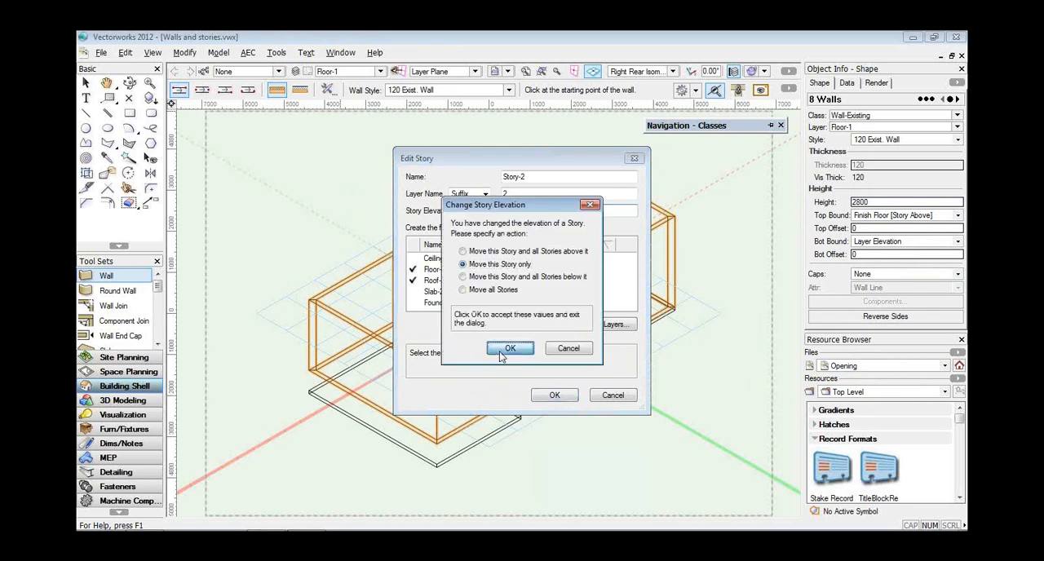
{"action": "left_click", "coordinate": [502, 349]}
{"action": "left_click", "coordinate": [547, 399]}
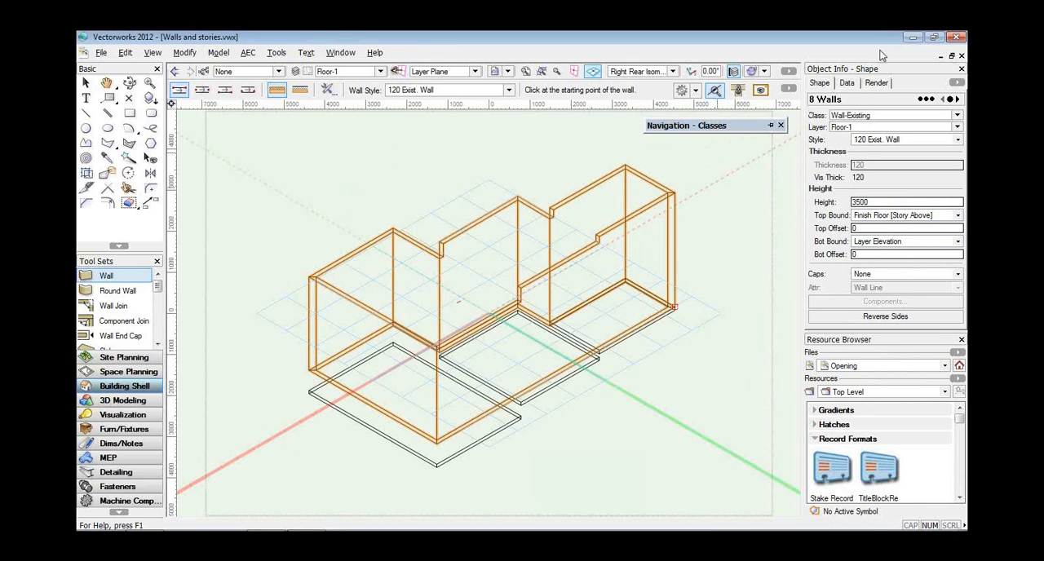
Close Walls and stories.vwx and recalculate the Drawing List worksheet on the cover sheet of Opening.vwx.
{"action": "left_click", "coordinate": [961, 55]}
{"action": "left_click", "coordinate": [539, 318]}
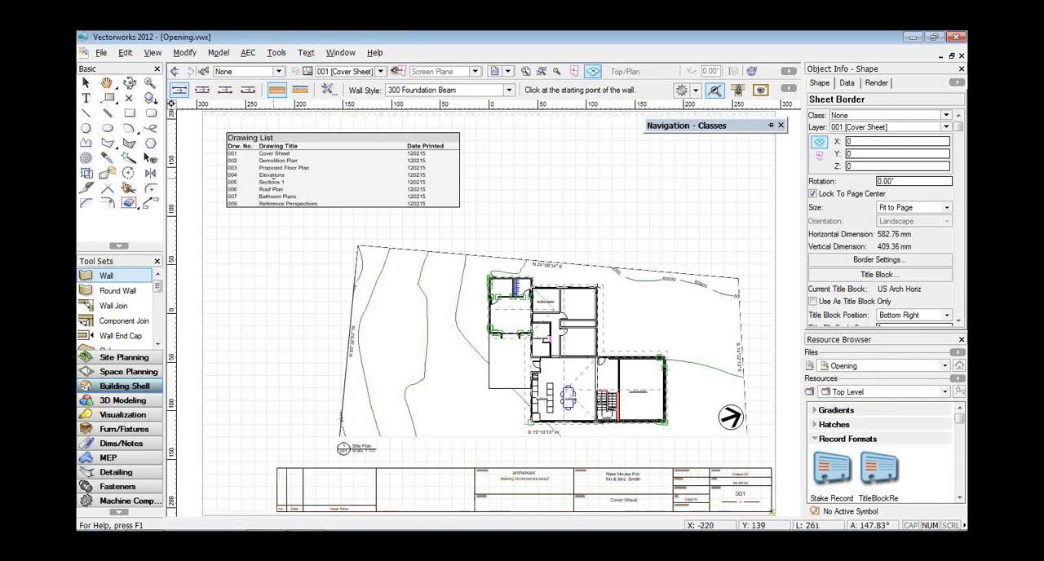
{"action": "right_click", "coordinate": [275, 180]}
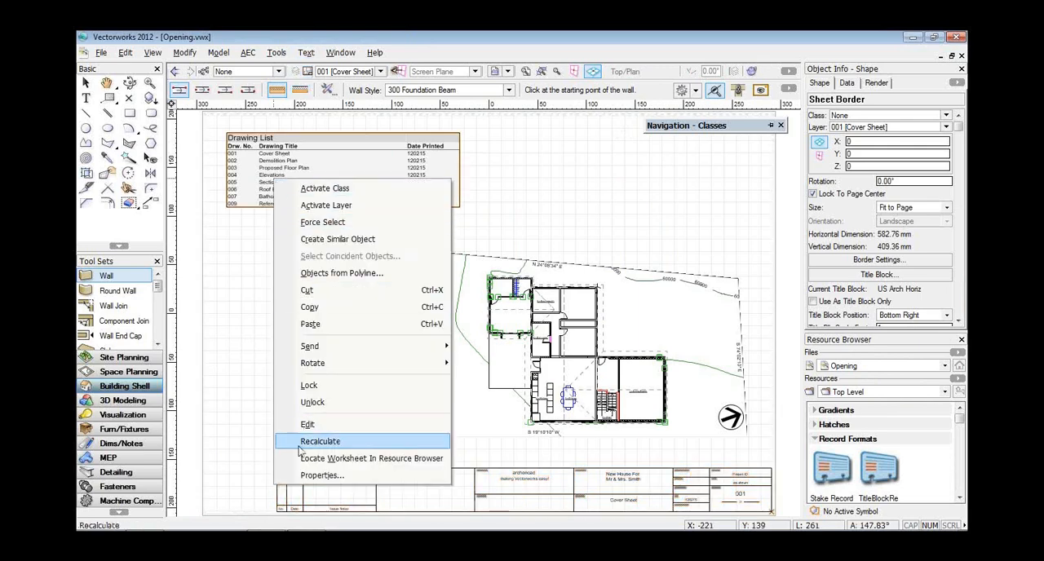
{"action": "left_click", "coordinate": [298, 441]}
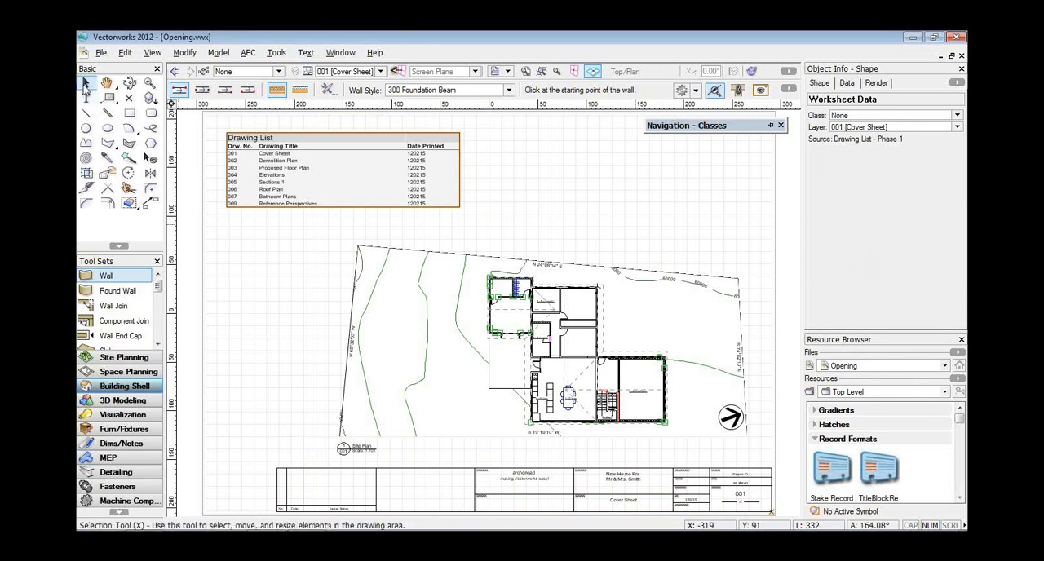
{"action": "left_click", "coordinate": [86, 82]}
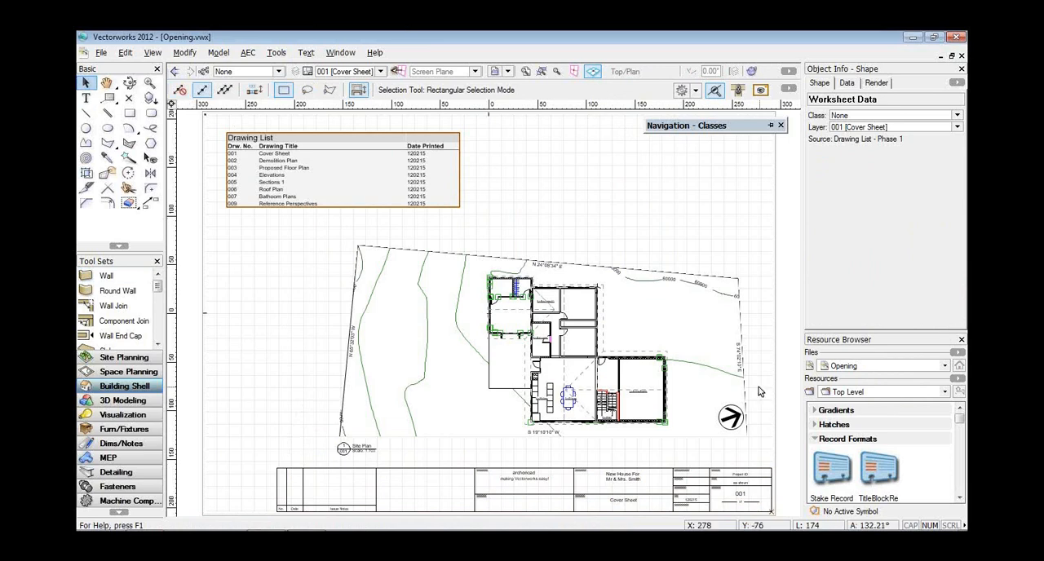
Find the 190 Proposed Blockwork wall style among the document's resources and open it for editing.
{"action": "mouse_move", "coordinate": [960, 418]}
{"action": "left_mouse_down"}
{"action": "mouse_move", "coordinate": [961, 488]}
{"action": "mouse_move", "coordinate": [960, 476]}
{"action": "left_mouse_up"}
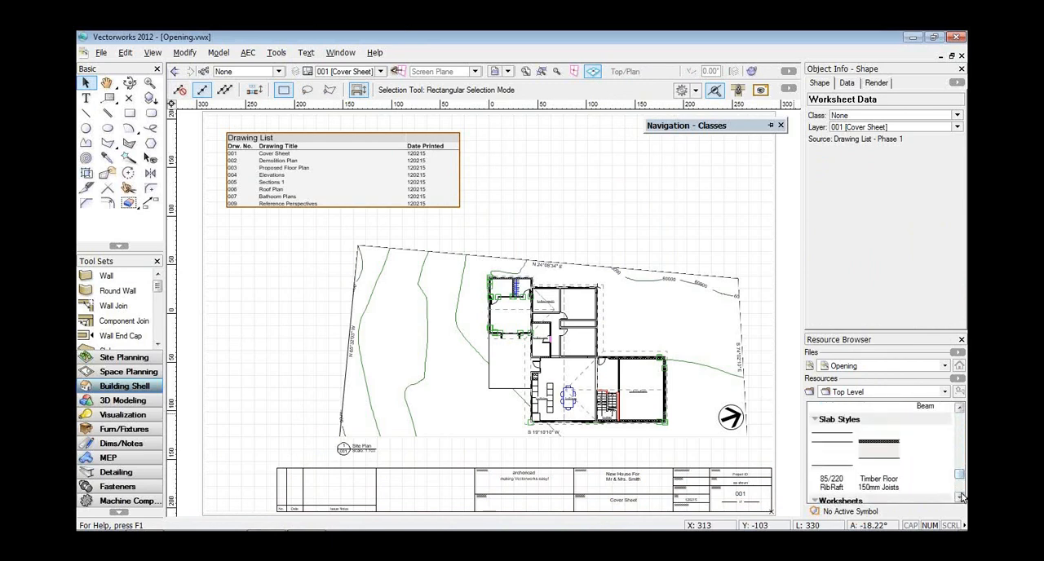
{"action": "left_click", "coordinate": [959, 408]}
{"action": "left_click", "coordinate": [960, 408]}
{"action": "left_click", "coordinate": [960, 409]}
{"action": "left_click", "coordinate": [959, 410]}
{"action": "left_click", "coordinate": [959, 409]}
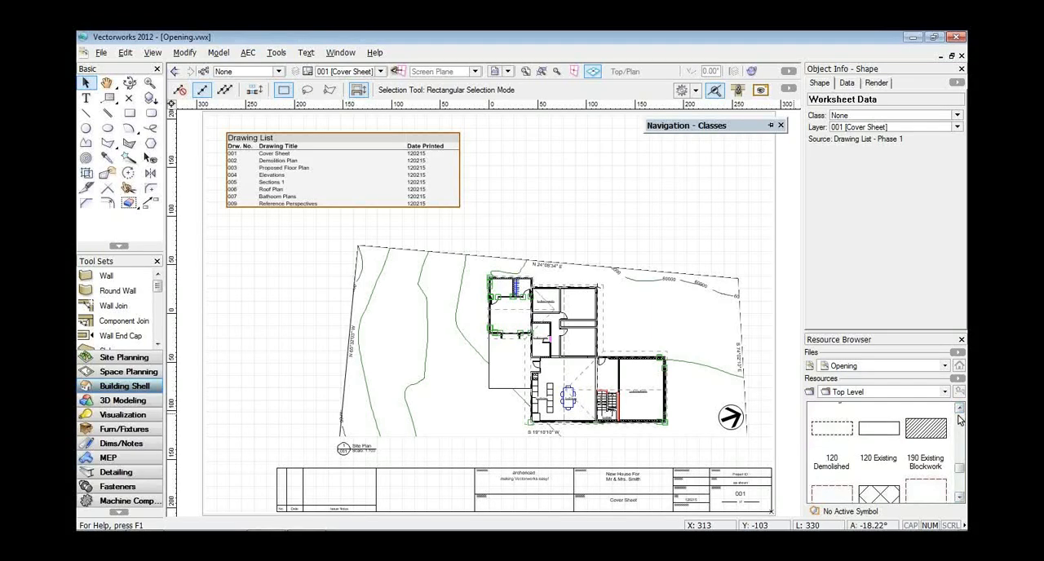
{"action": "left_click", "coordinate": [961, 496]}
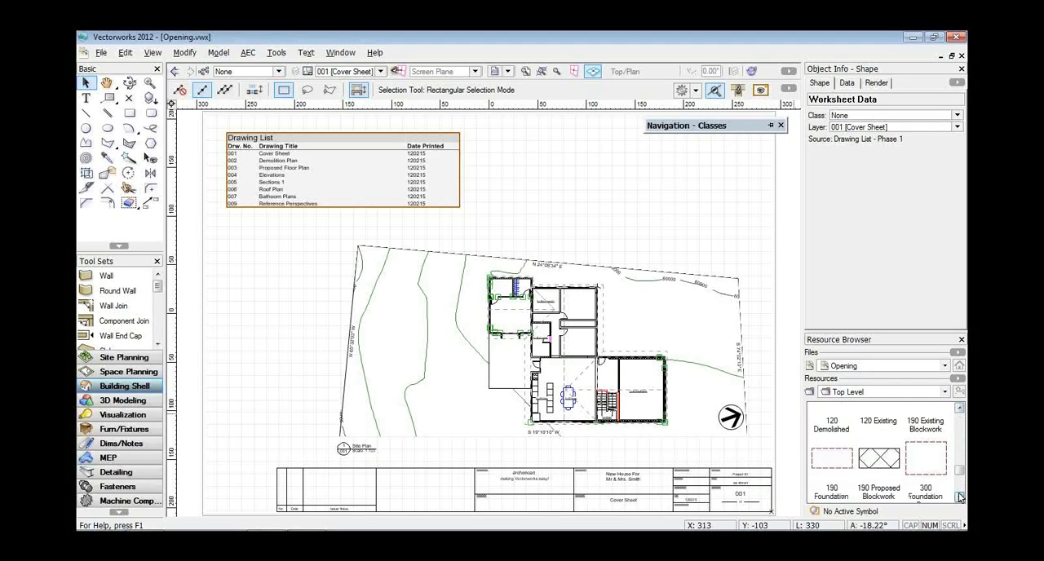
{"action": "right_click", "coordinate": [875, 454]}
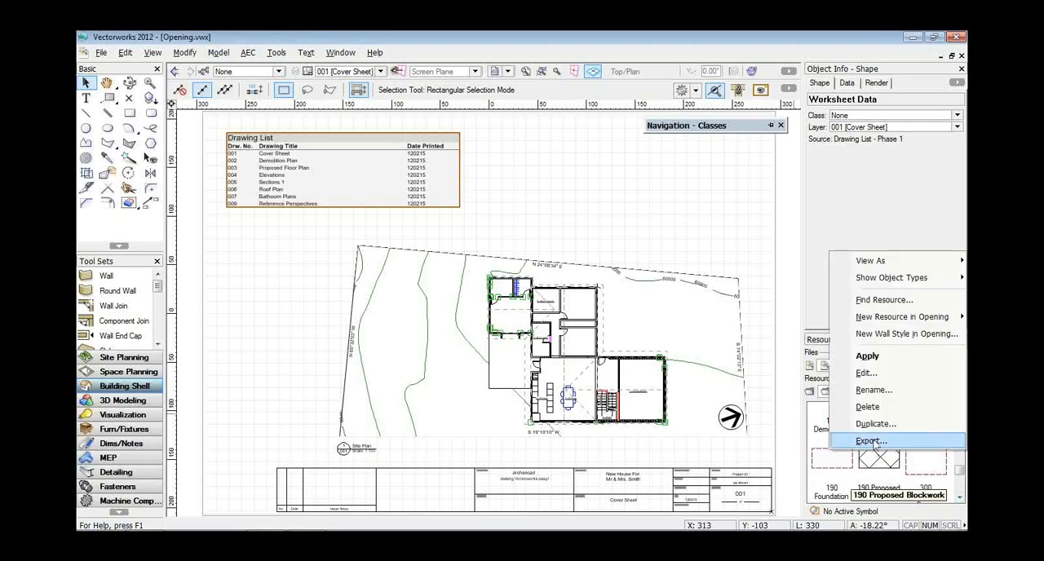
{"action": "left_click", "coordinate": [865, 373]}
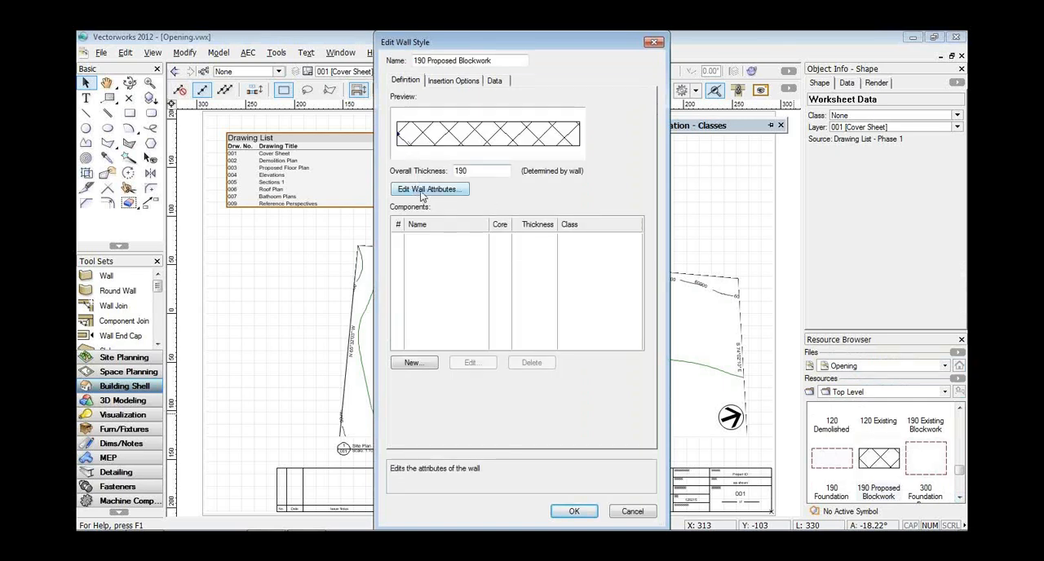
Add a wall component named framing with a thickness of 8" to the 190 Proposed Blockwork style.
{"action": "left_click", "coordinate": [411, 364]}
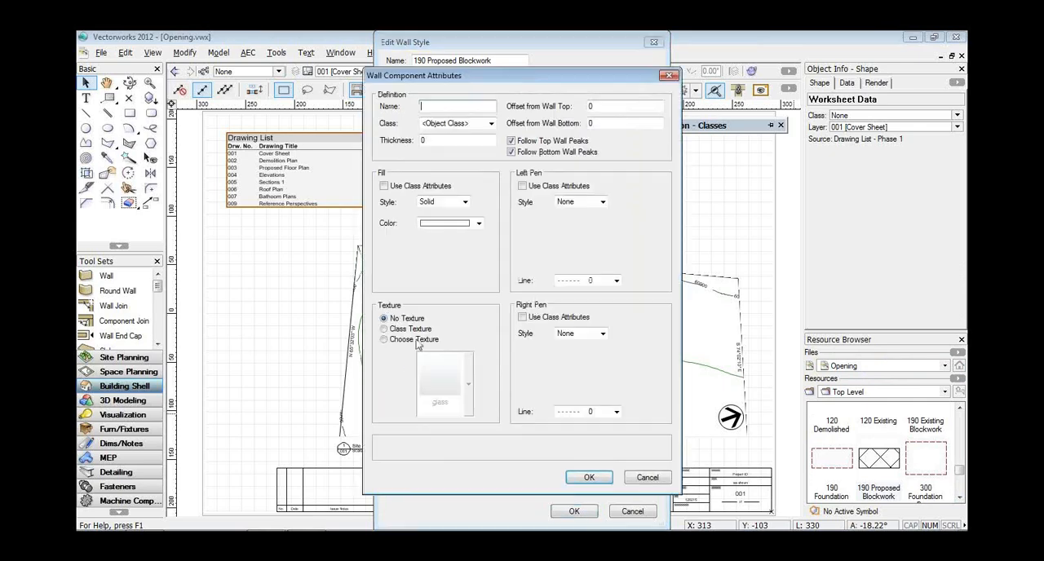
{"action": "type", "text": "framing"}
{"action": "left_click_drag", "start_coordinate": [430, 140], "coordinate": [420, 141]}
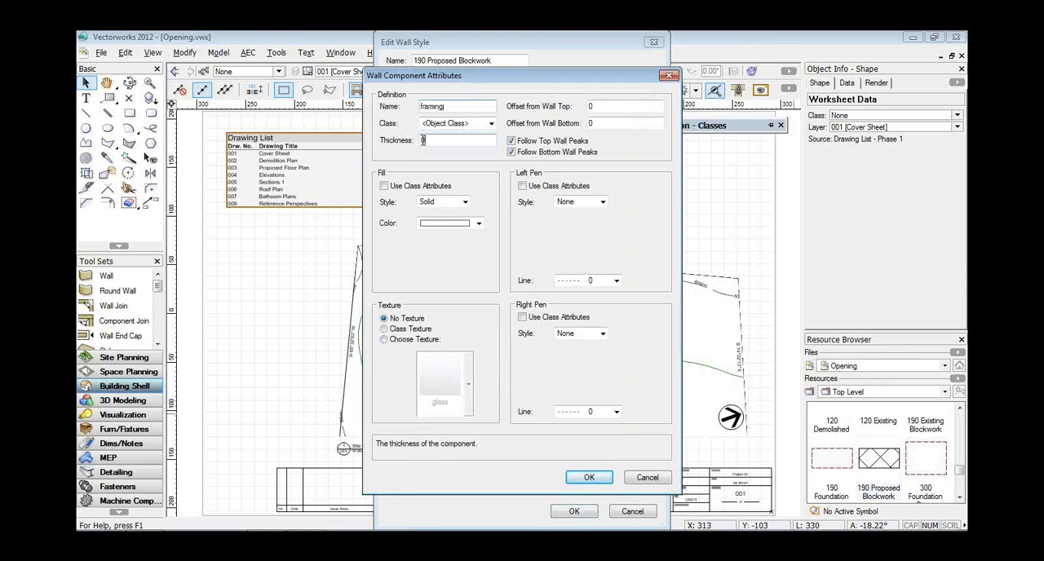
{"action": "type", "text": "8\""}
{"action": "key", "text": "Return"}
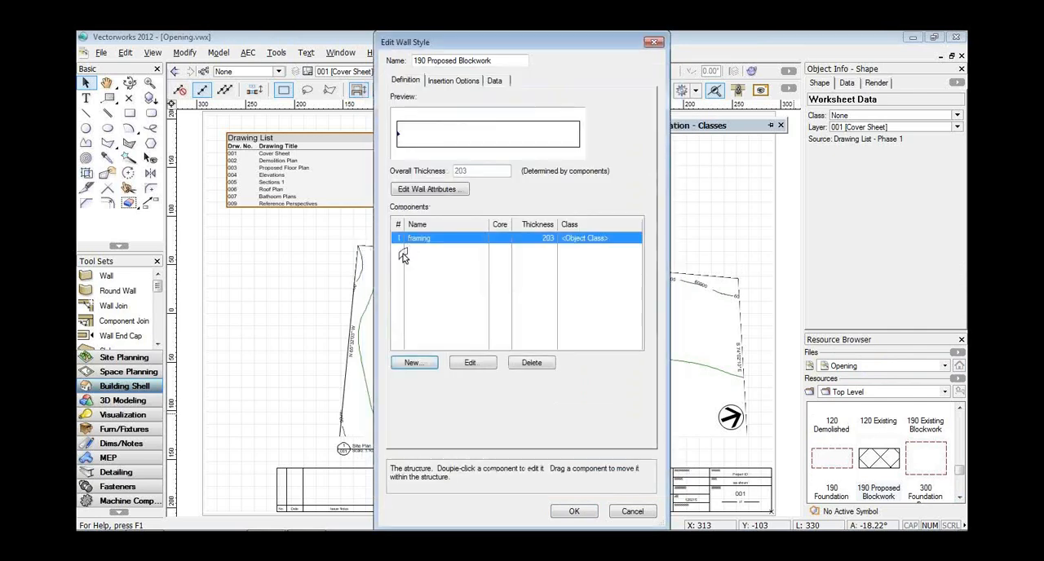
Add a second wall component named drywall with a thickness of .5 to the 190 Proposed Blockwork style.
{"action": "left_click", "coordinate": [416, 363]}
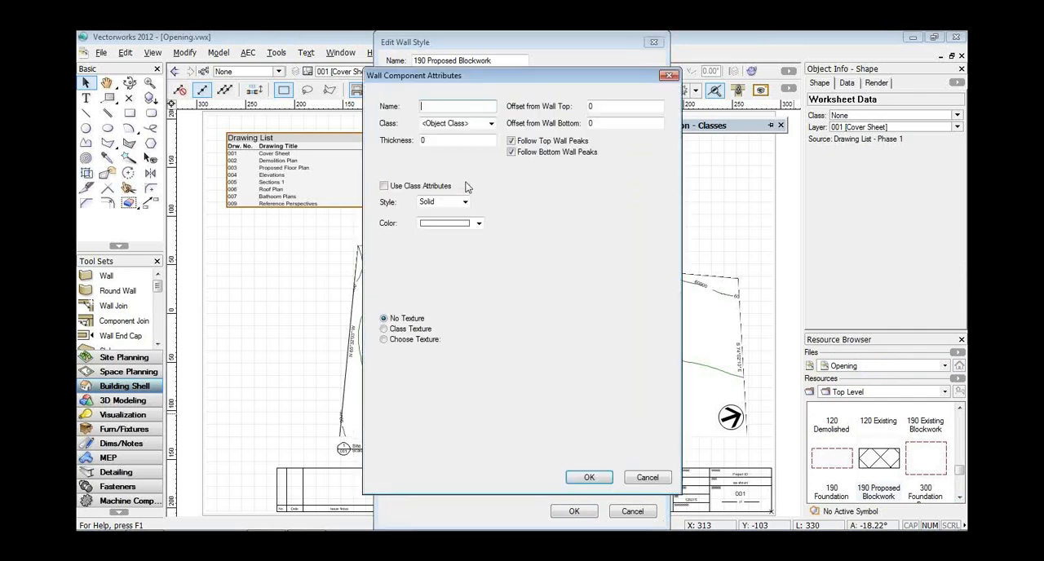
{"action": "type", "text": "drywall"}
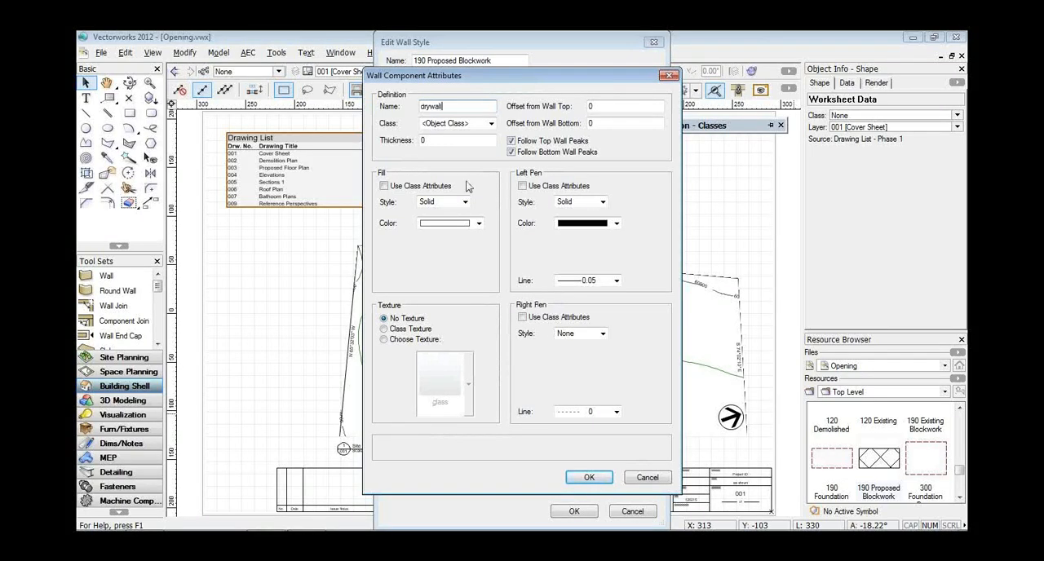
{"action": "key", "text": "Tab"}
{"action": "type", "text": ".5"}
{"action": "left_click", "coordinate": [587, 478]}
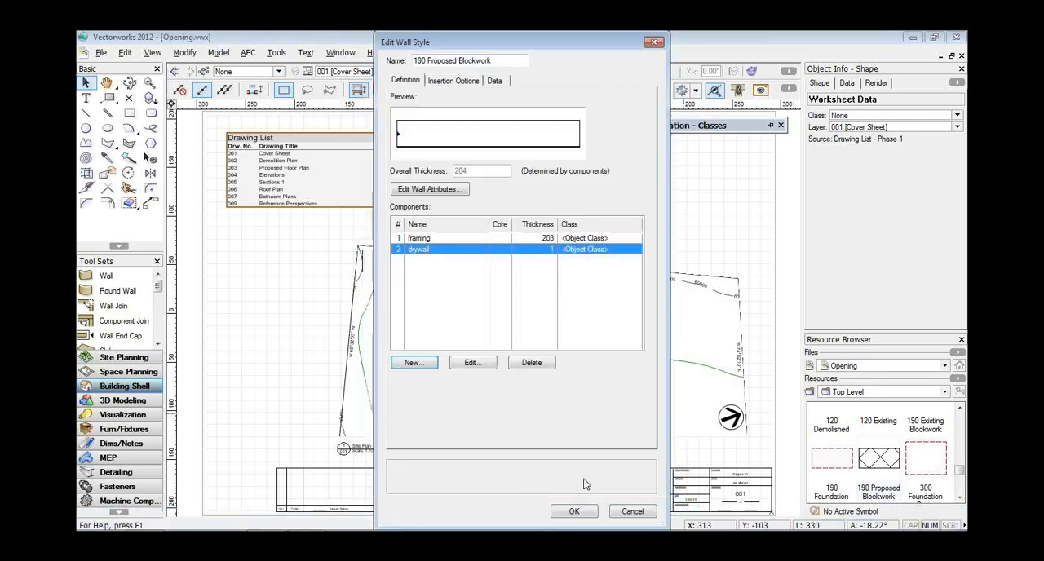
Try to apply the edited 190 Proposed Blockwork style, but cancel the wall replacement and discard the style changes.
{"action": "left_click", "coordinate": [574, 513]}
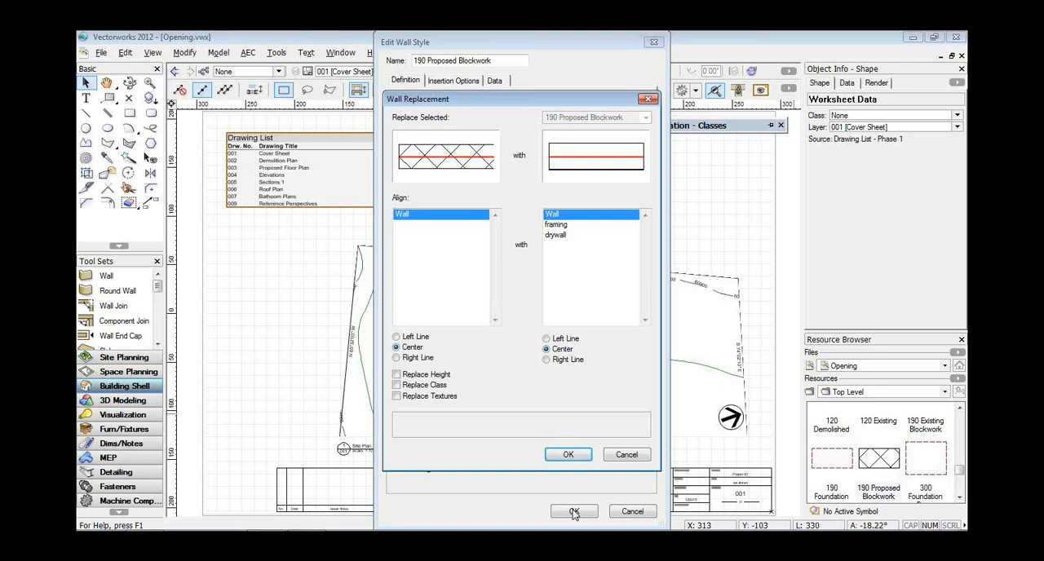
{"action": "left_click", "coordinate": [624, 454]}
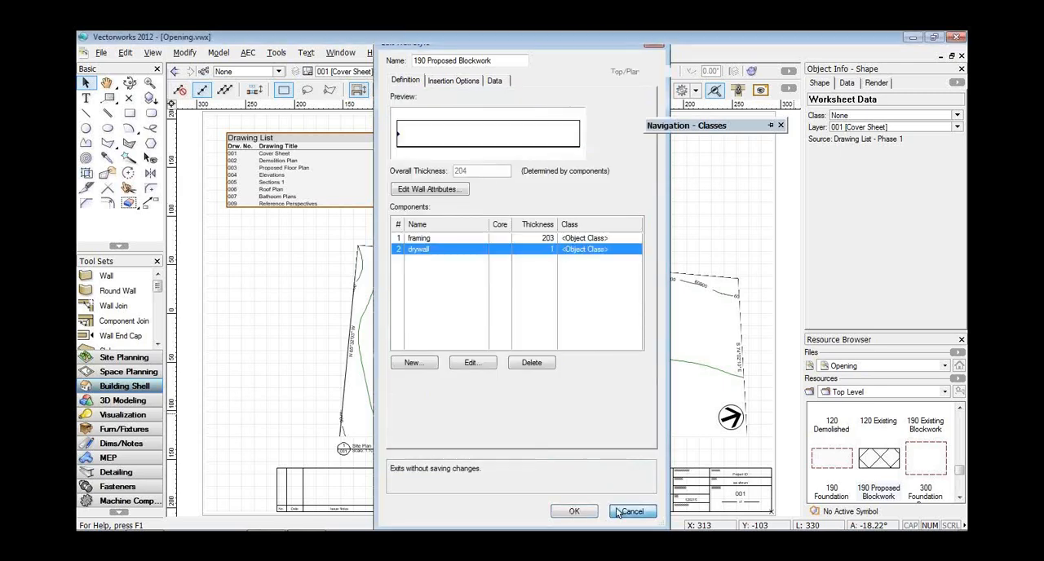
{"action": "left_click", "coordinate": [620, 511]}
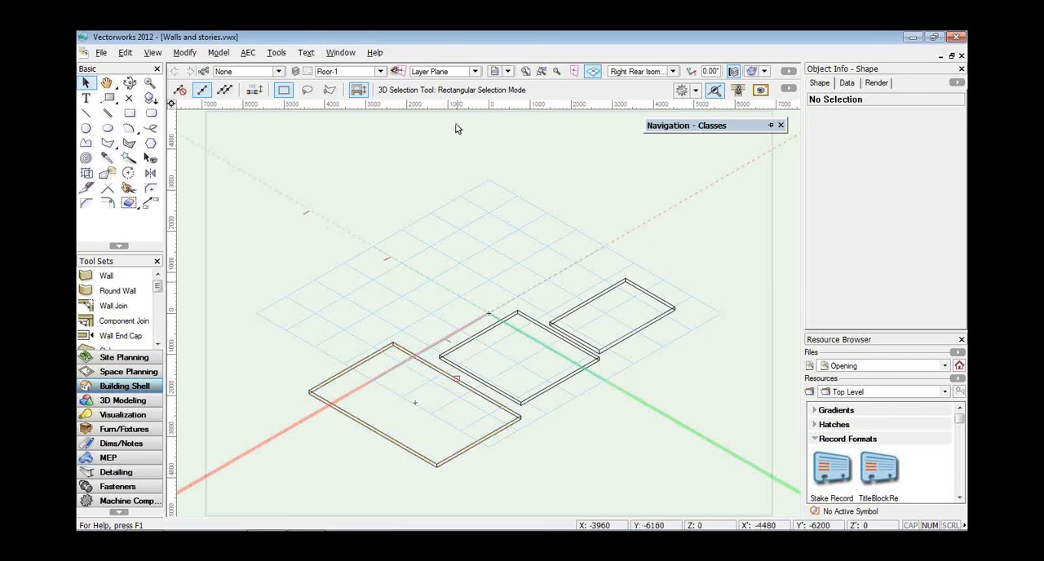
Close Walls and stories.vwx without creating a backup of Opening.vwx, and make Floor-2 the active layer.
{"action": "left_click", "coordinate": [962, 56]}
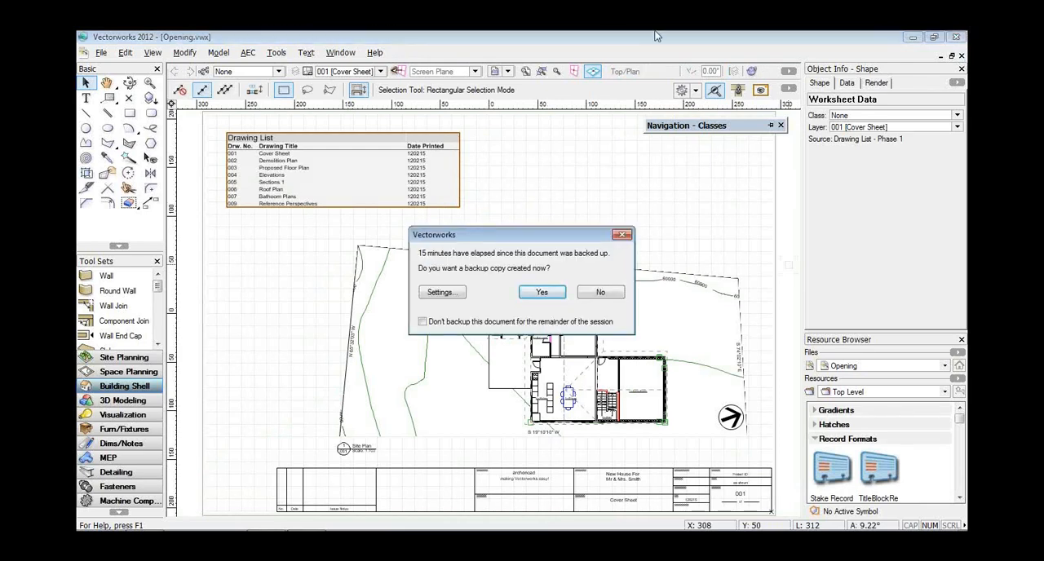
{"action": "left_click", "coordinate": [613, 295]}
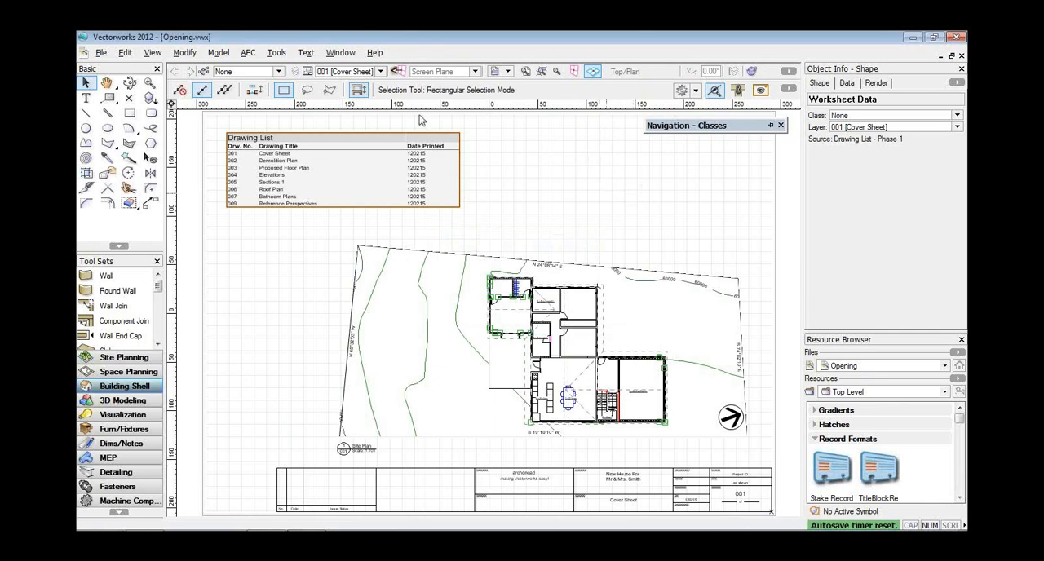
{"action": "left_click", "coordinate": [380, 71]}
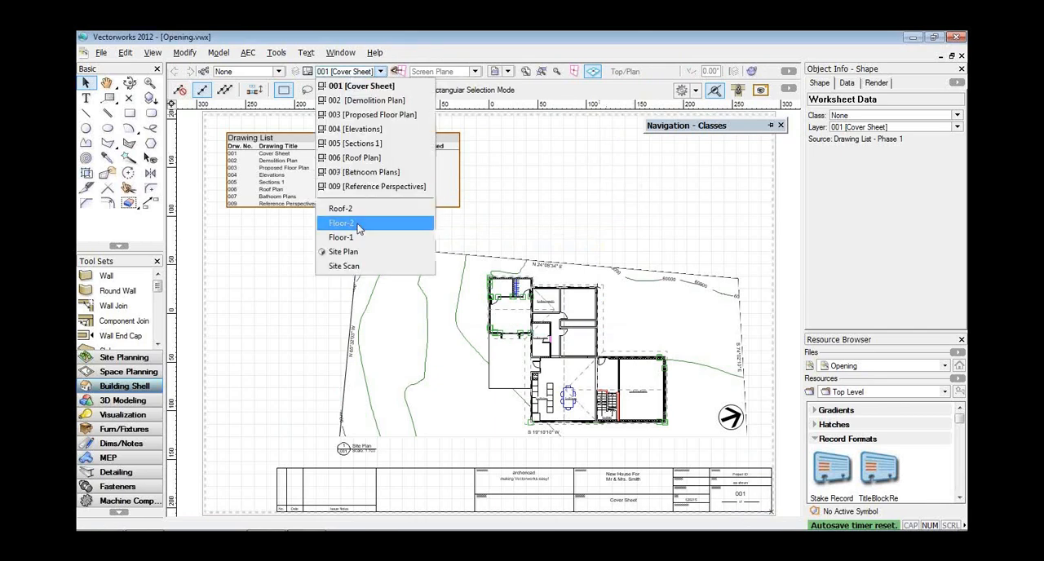
{"action": "left_click", "coordinate": [359, 224]}
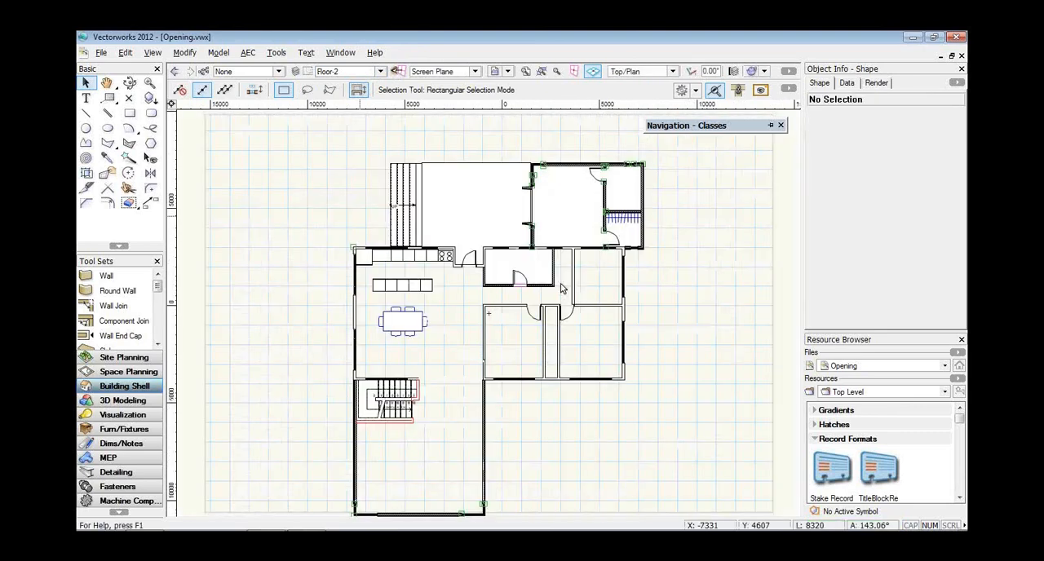
Examine the Classes settings of the bifold door in the wall above the small room on Floor-2.
{"action": "scroll", "coordinate": [499, 337], "scroll_direction": "up", "scroll_amount": 2}
{"action": "scroll", "coordinate": [499, 337], "scroll_direction": "up", "scroll_amount": 4}
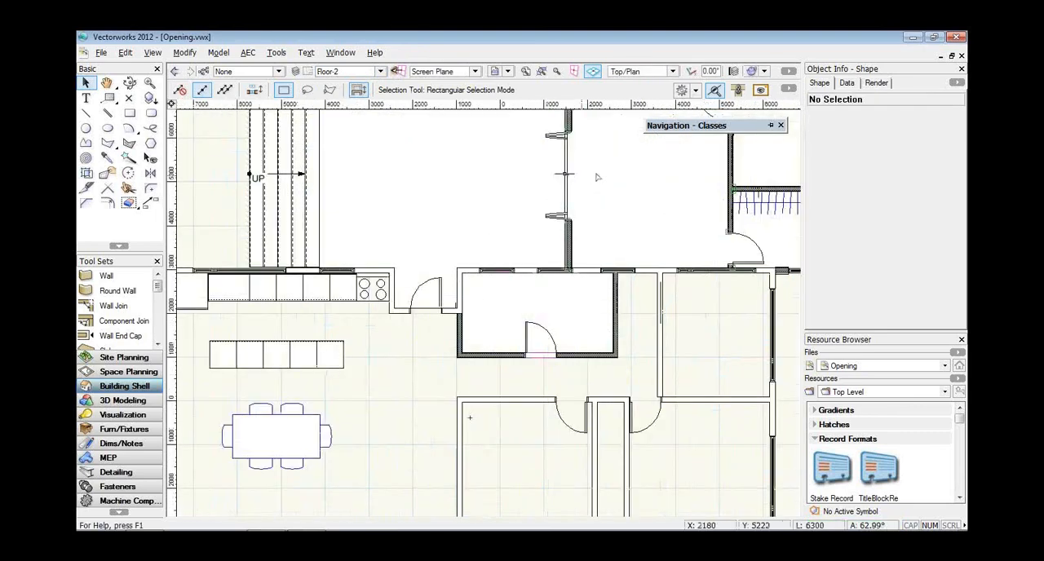
{"action": "left_click", "coordinate": [530, 117]}
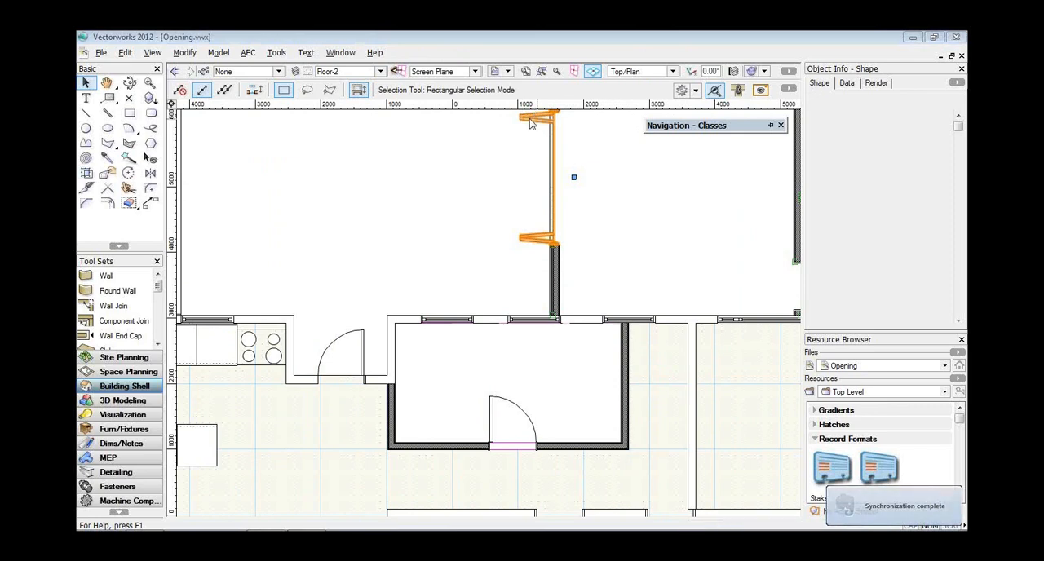
{"action": "double_click", "coordinate": [528, 119]}
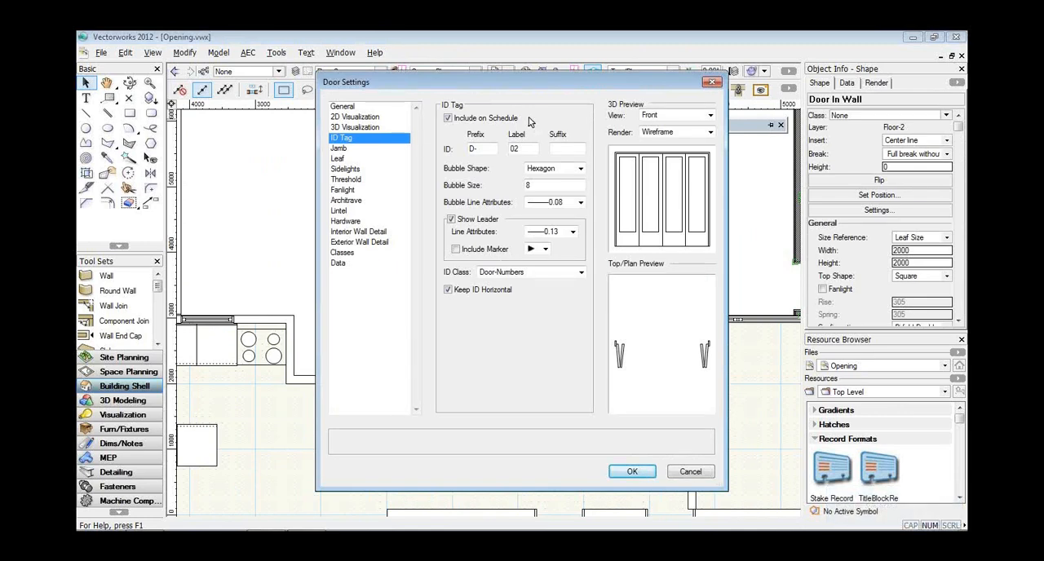
{"action": "left_click", "coordinate": [344, 254]}
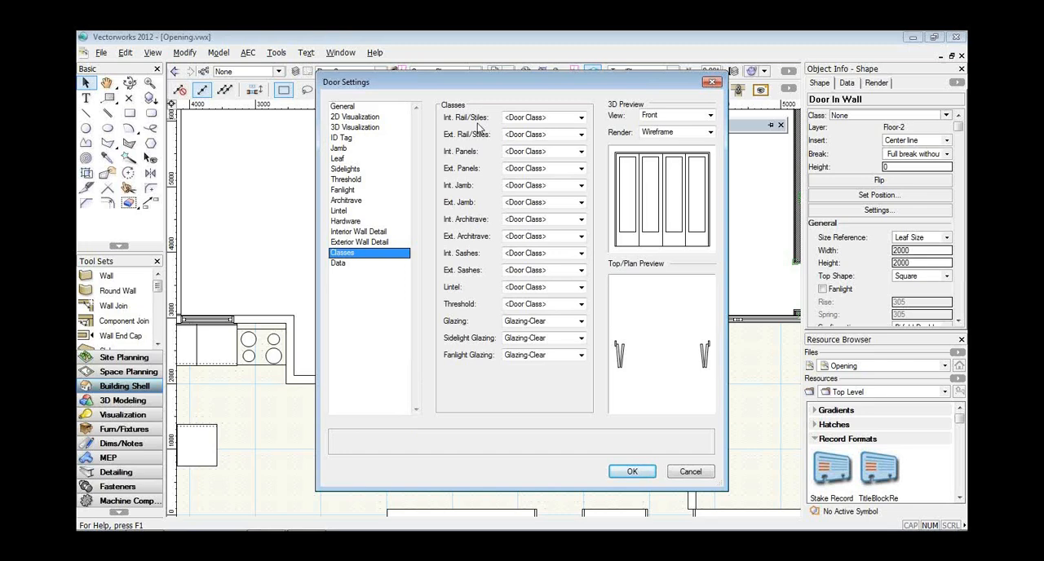
{"action": "left_click", "coordinate": [639, 474]}
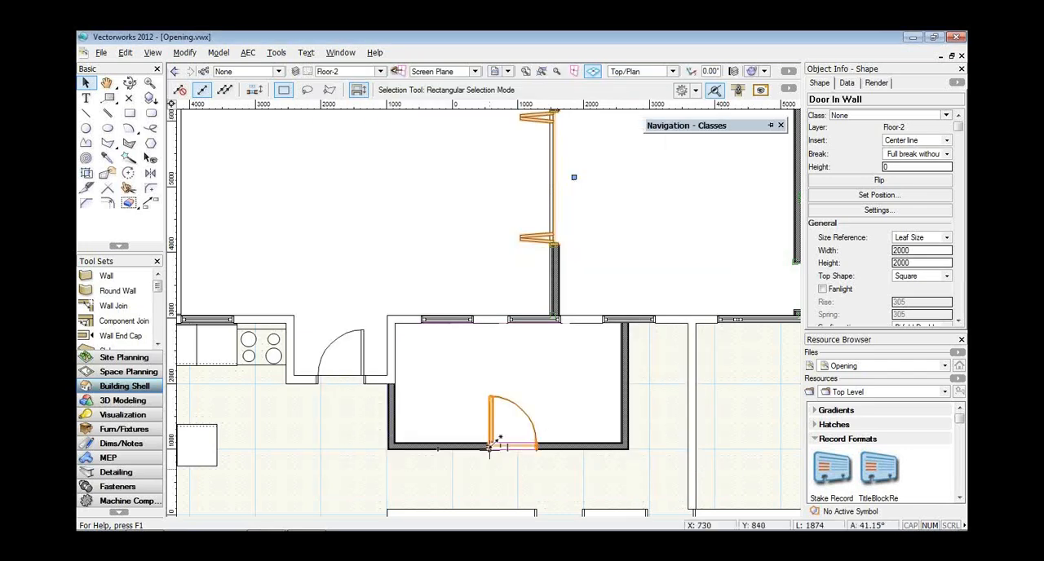
Inspect the single swing doors beside the kitchen and below the hallway, leaving nothing selected.
{"action": "left_click", "coordinate": [363, 362]}
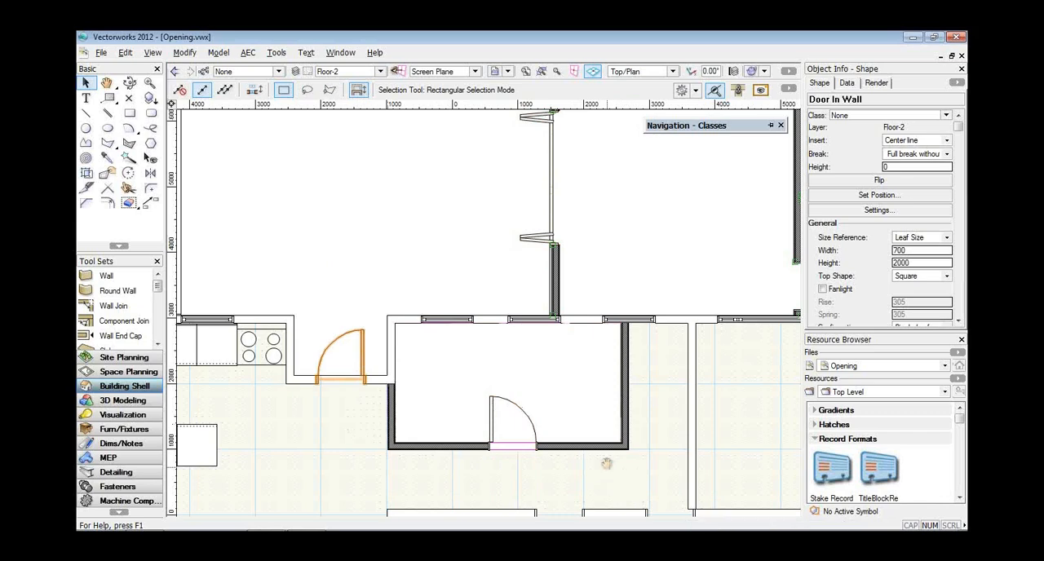
{"action": "middle_click_drag", "start_coordinate": [606, 464], "coordinate": [542, 353]}
{"action": "left_click", "coordinate": [475, 419]}
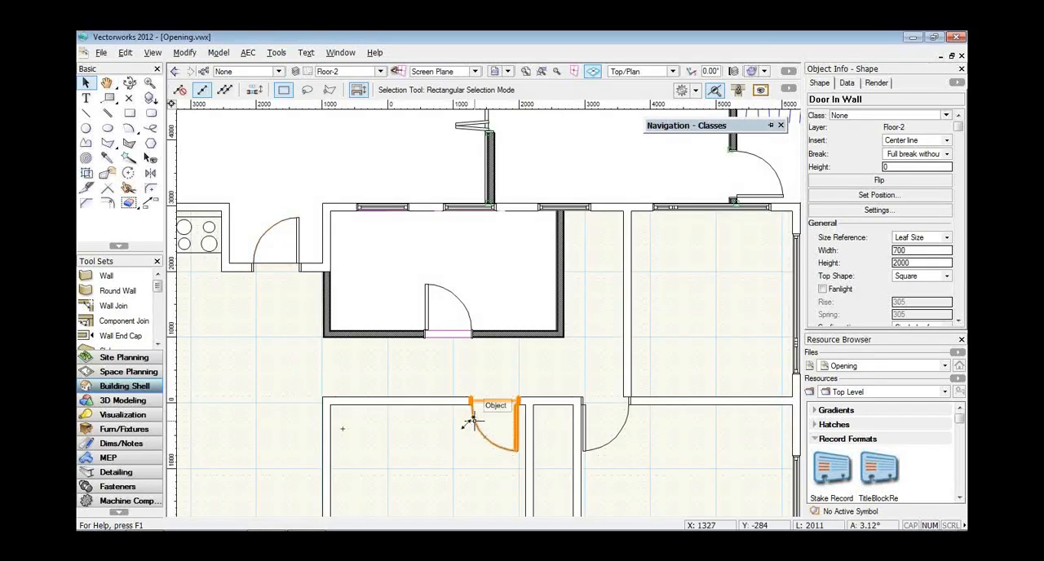
{"action": "left_click", "coordinate": [401, 443]}
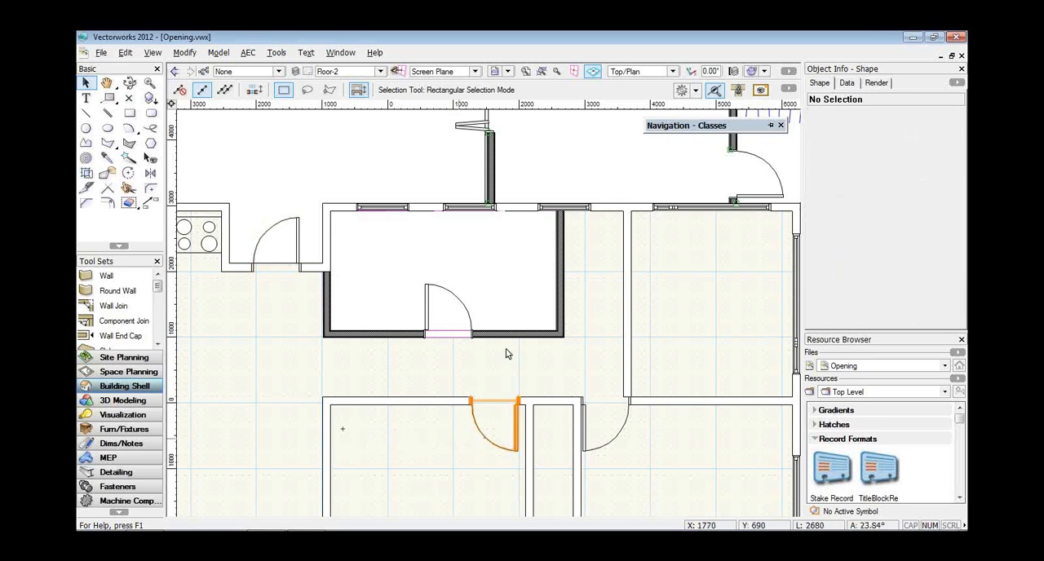
{"action": "key", "text": "space"}
{"action": "left_click_drag", "start_coordinate": [538, 149], "coordinate": [511, 296]}
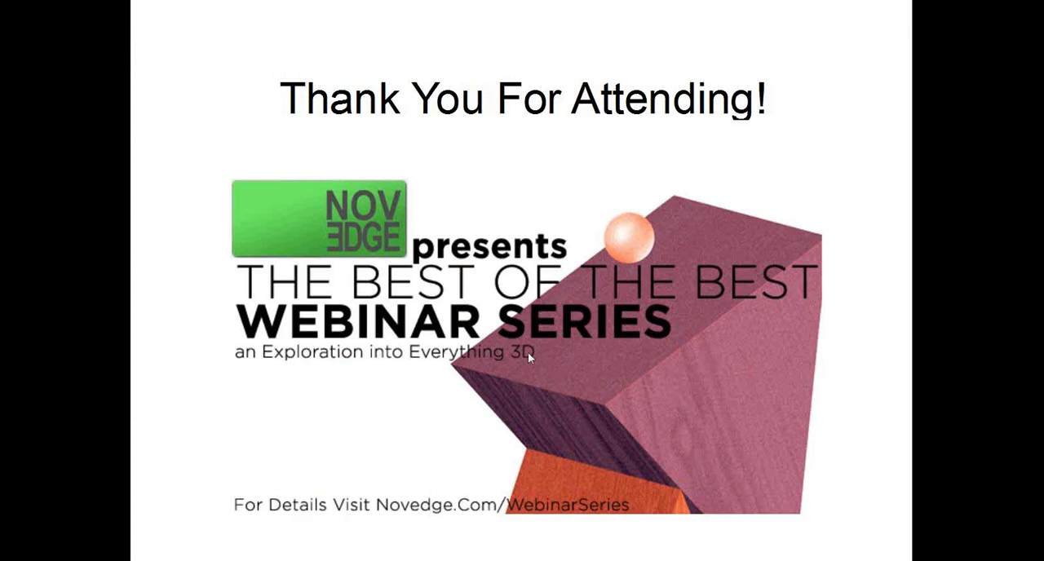
{"action": "left_click", "coordinate": [194, 354]}
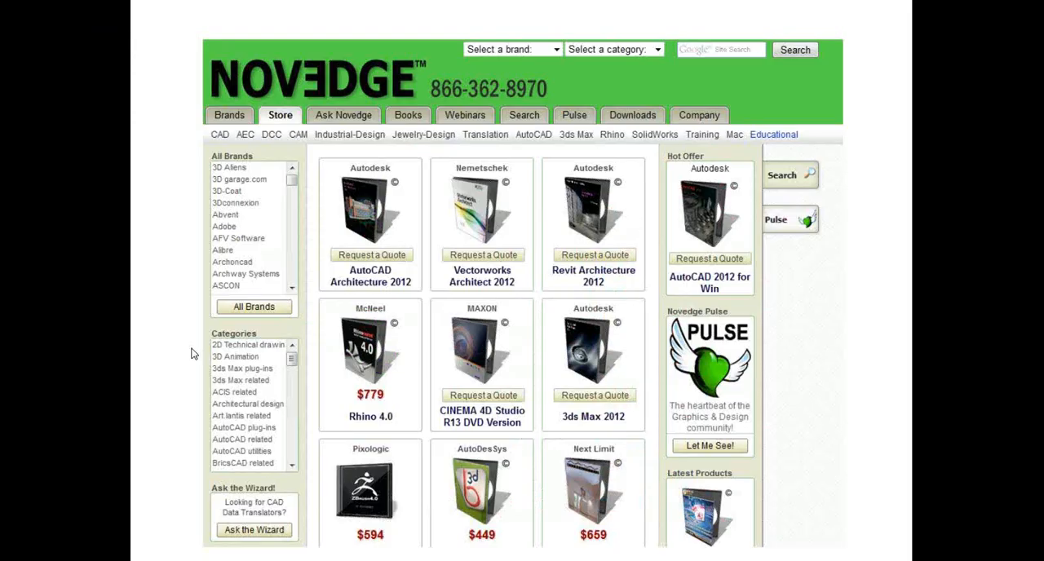